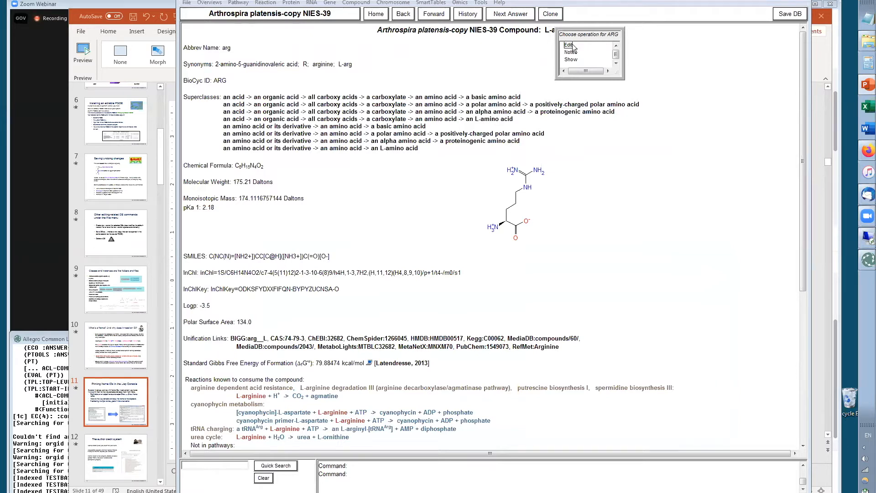
Print the L-arginine compound's frame ID to the Lisp console using Show frame ID
{"action": "left_click", "coordinate": [504, 65]}
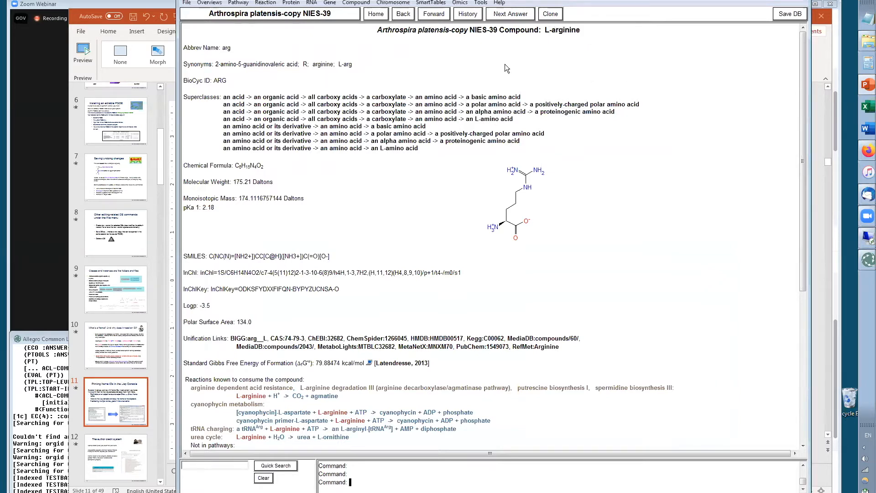
{"action": "right_click", "coordinate": [555, 30]}
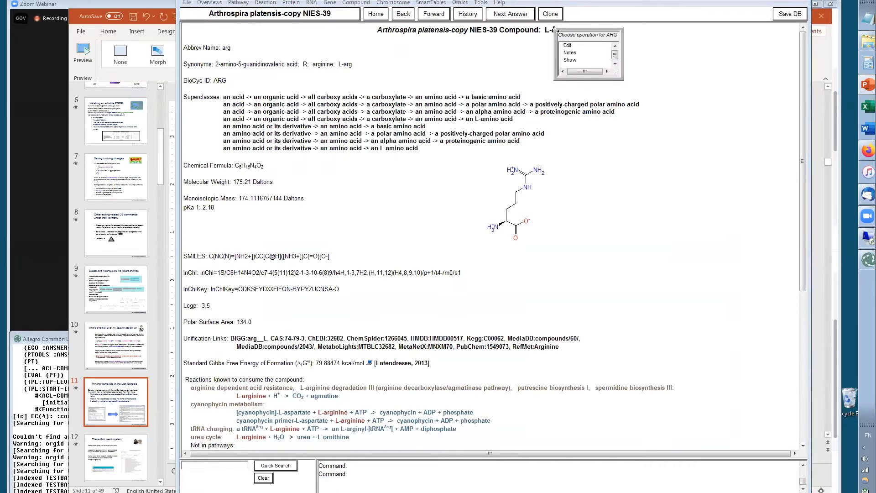
{"action": "left_click", "coordinate": [569, 60]}
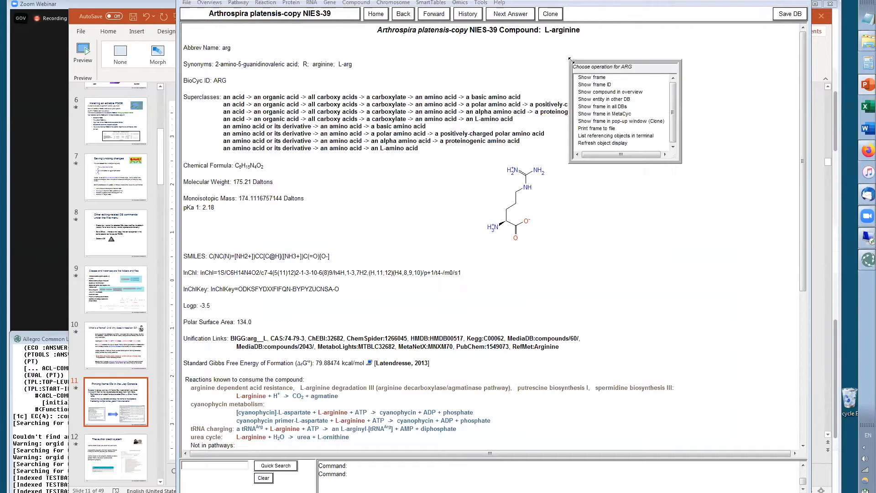
{"action": "left_click", "coordinate": [592, 84]}
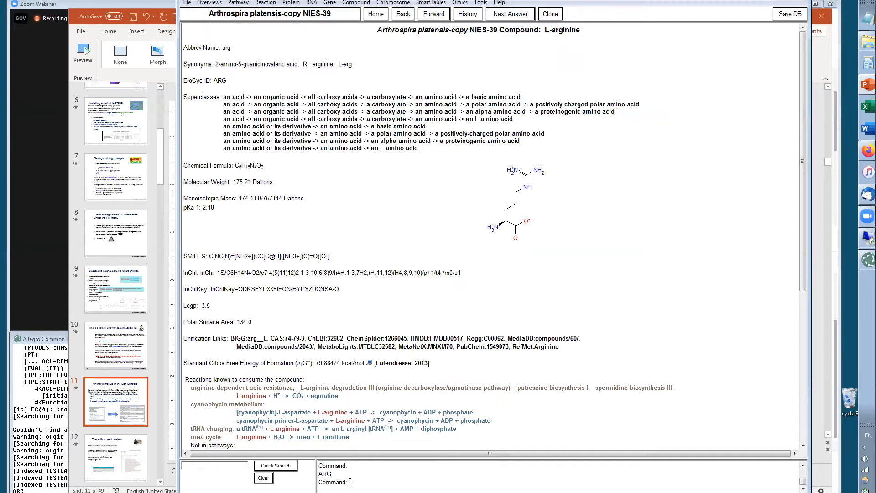
Select the printed ARG frame ID in the Lisp console, then return to the Pathway Tools window
{"action": "left_click", "coordinate": [37, 490]}
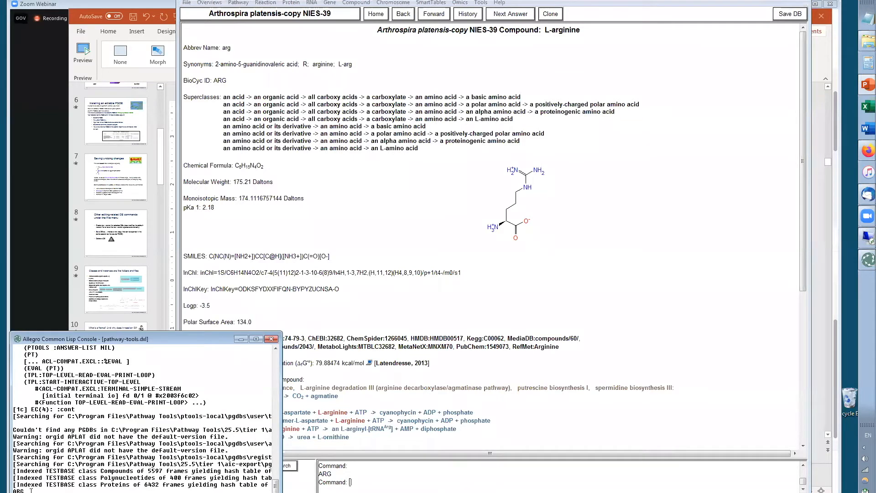
{"action": "left_click_drag", "start_coordinate": [31, 490], "coordinate": [8, 487]}
{"action": "left_click", "coordinate": [740, 218]}
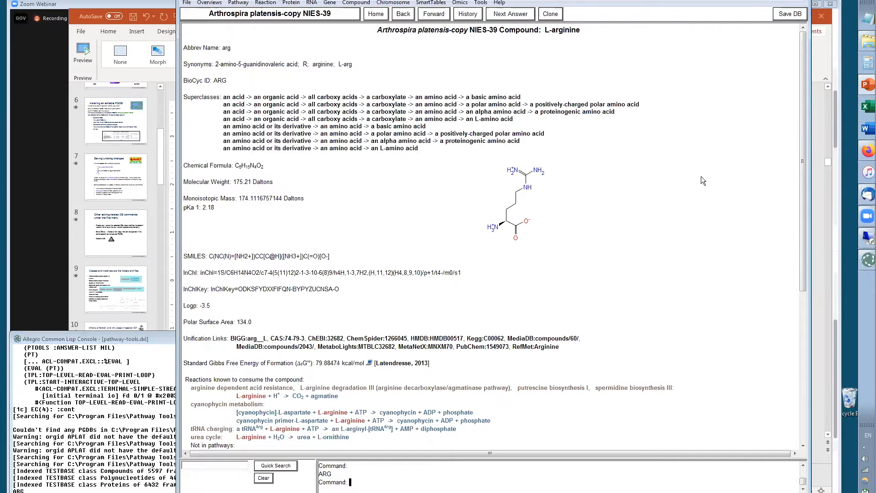
Print the frame ID of the arginine degradation III pathway to the Lisp console
{"action": "key", "text": "alt+Tab"}
{"action": "right_click", "coordinate": [555, 386]}
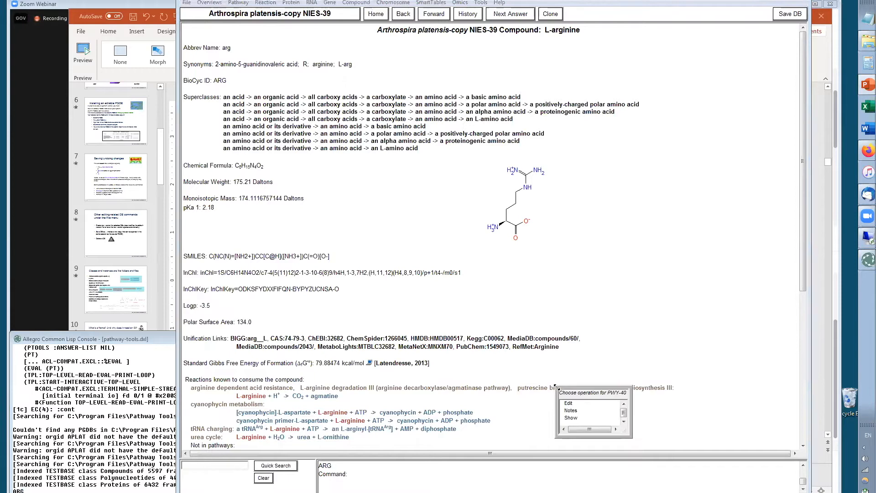
{"action": "left_click", "coordinate": [571, 418]}
{"action": "left_click", "coordinate": [594, 433]}
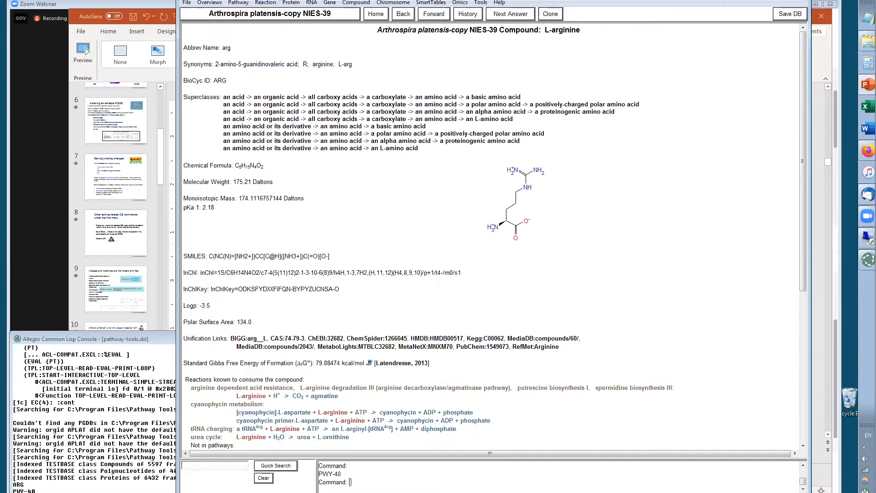
Print the frame ID of the cyanophycin synthesis reaction consuming L-arginine to the Lisp console
{"action": "right_click", "coordinate": [348, 414]}
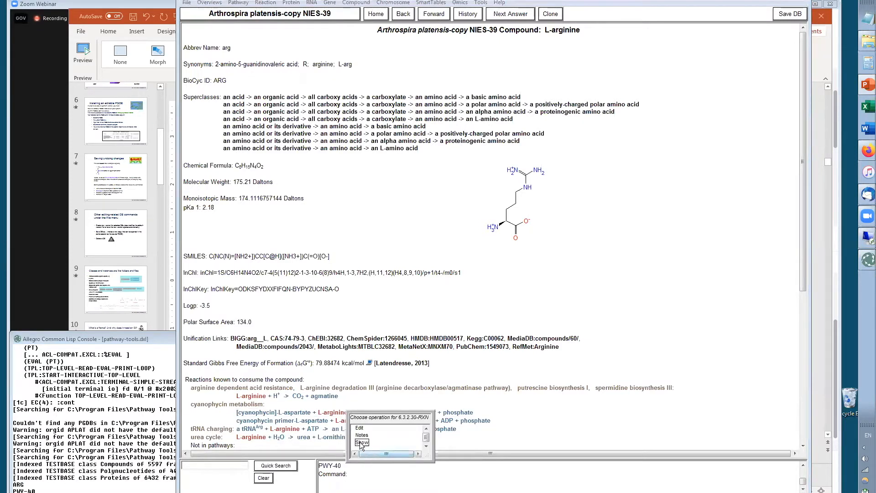
{"action": "left_click", "coordinate": [387, 438]}
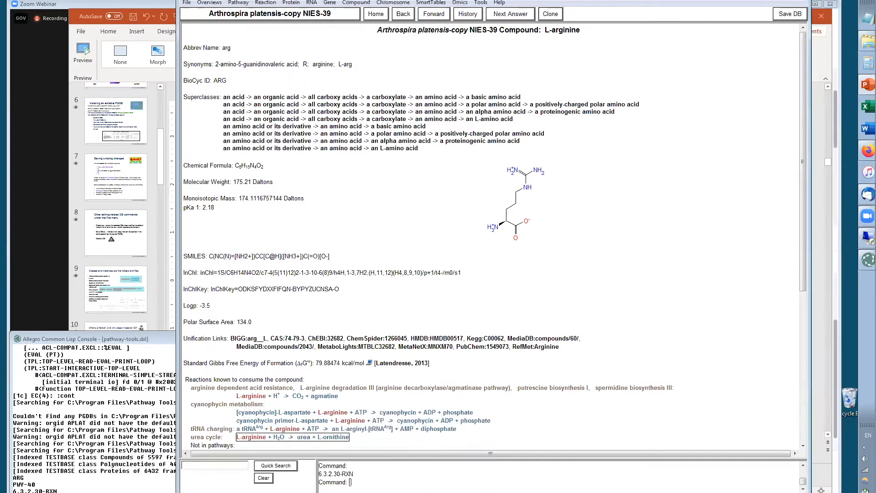
Switch to PowerPoint and open slide 12, The author credit system
{"action": "key", "text": "alt+Tab"}
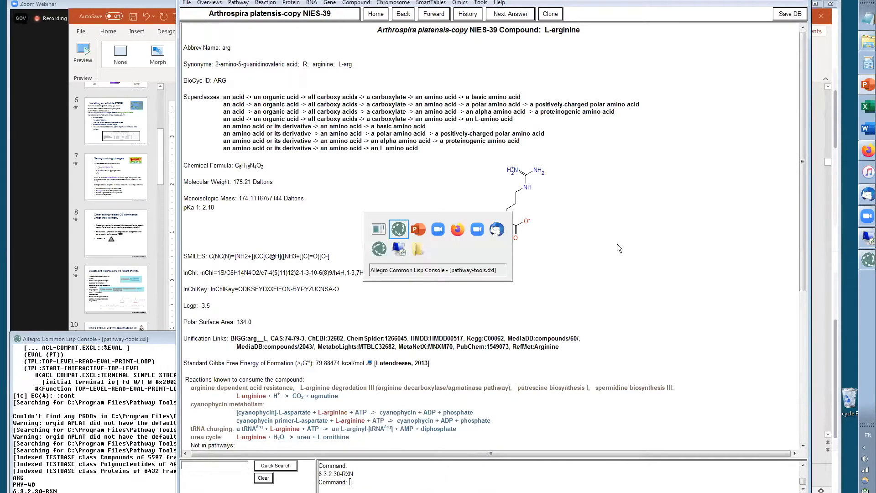
{"action": "key", "text": "alt+Tab"}
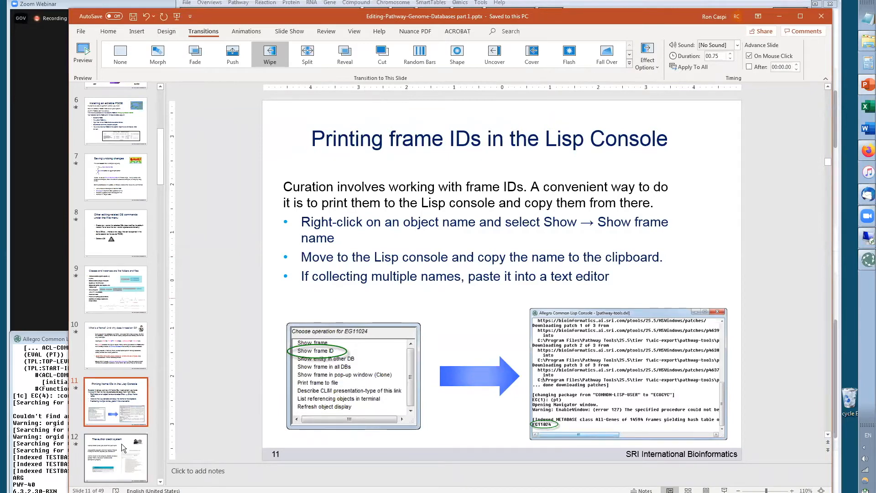
{"action": "scroll", "coordinate": [139, 316], "scroll_direction": "down", "scroll_amount": 3}
{"action": "scroll", "coordinate": [139, 316], "scroll_direction": "down", "scroll_amount": 3}
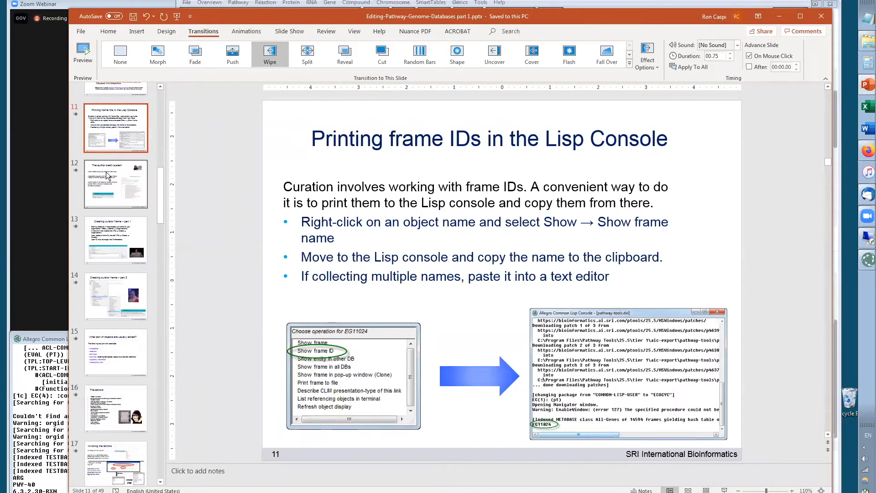
{"action": "left_click", "coordinate": [108, 175]}
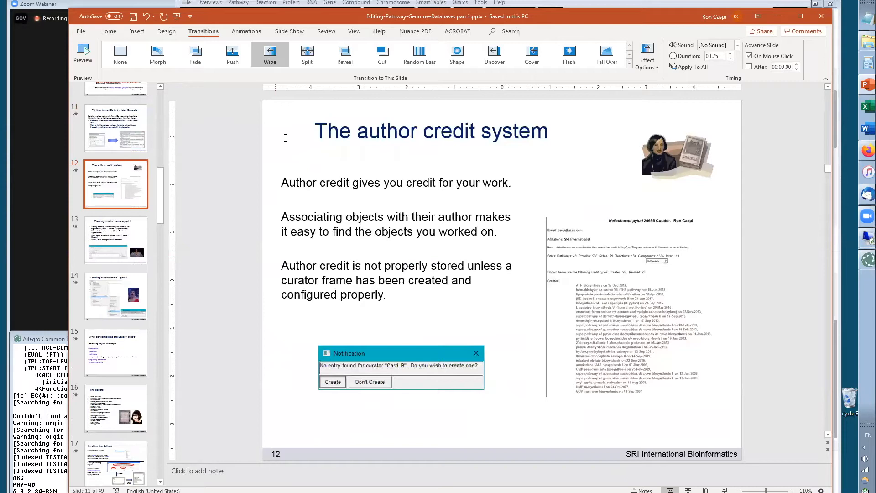
{"action": "left_click", "coordinate": [286, 137]}
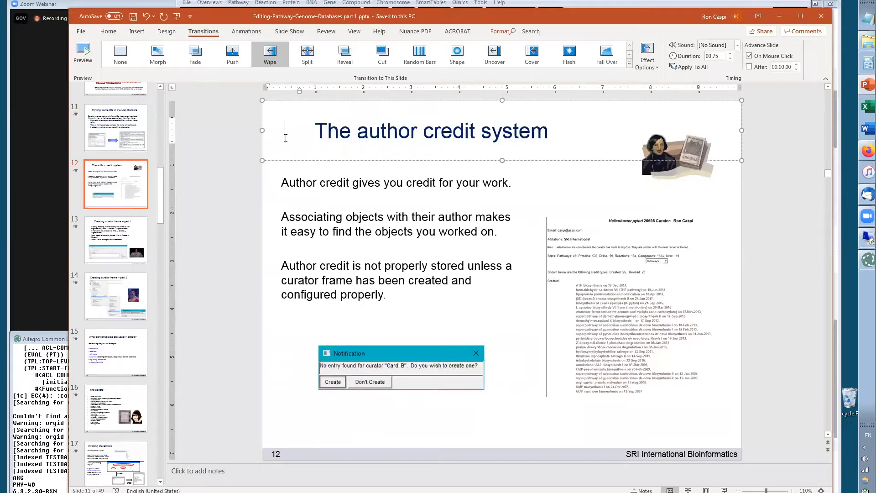
{"action": "left_click", "coordinate": [390, 235]}
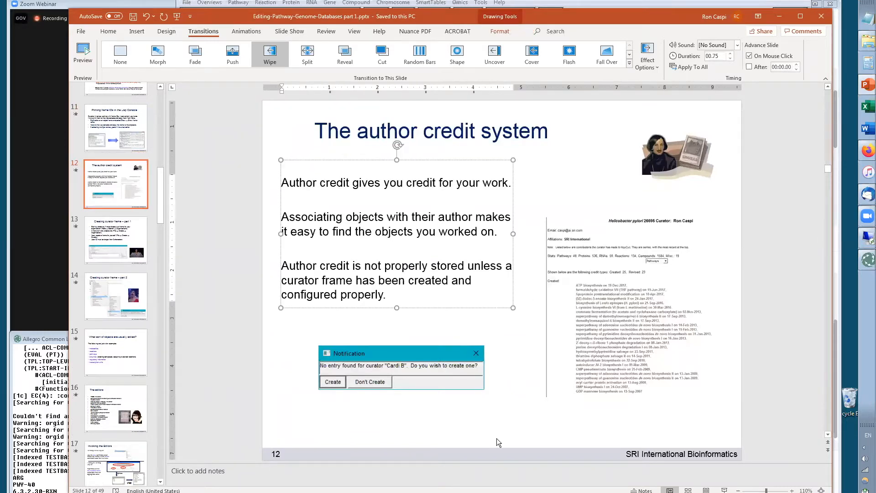
{"action": "left_click", "coordinate": [510, 441]}
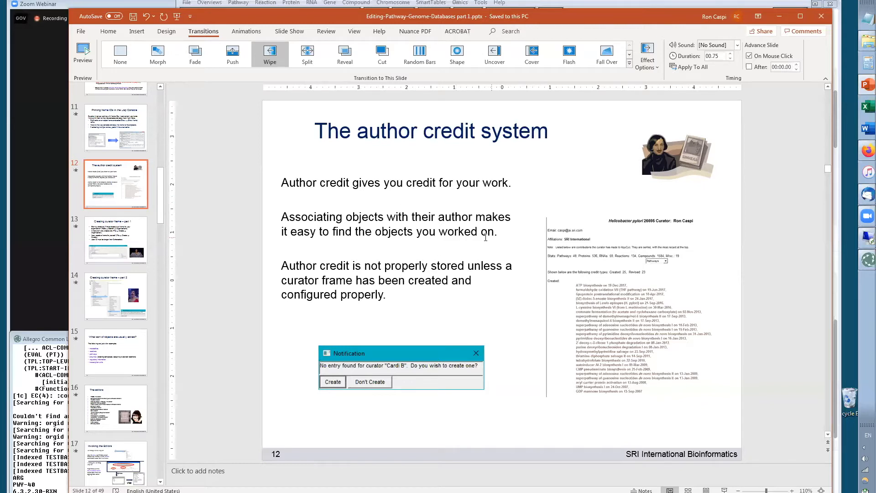
Switch back to Pathway Tools and change the current organism database to MetaCyc
{"action": "key", "text": "alt+Tab"}
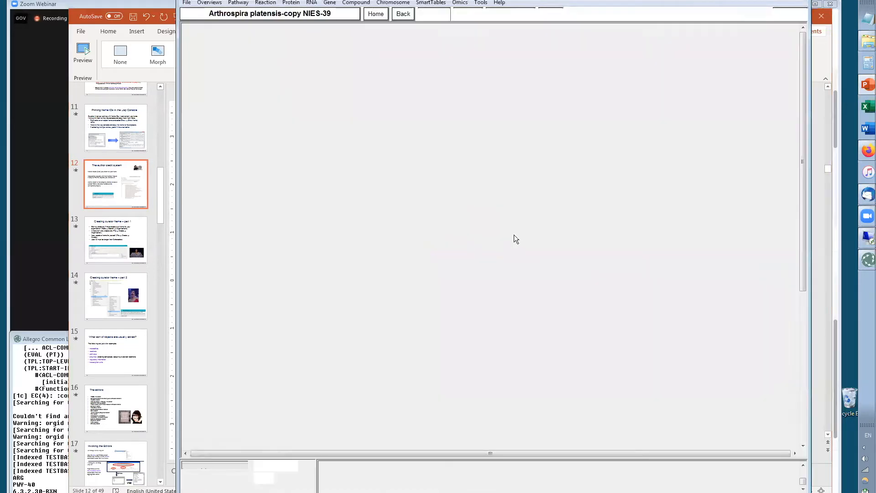
{"action": "left_click", "coordinate": [245, 14]}
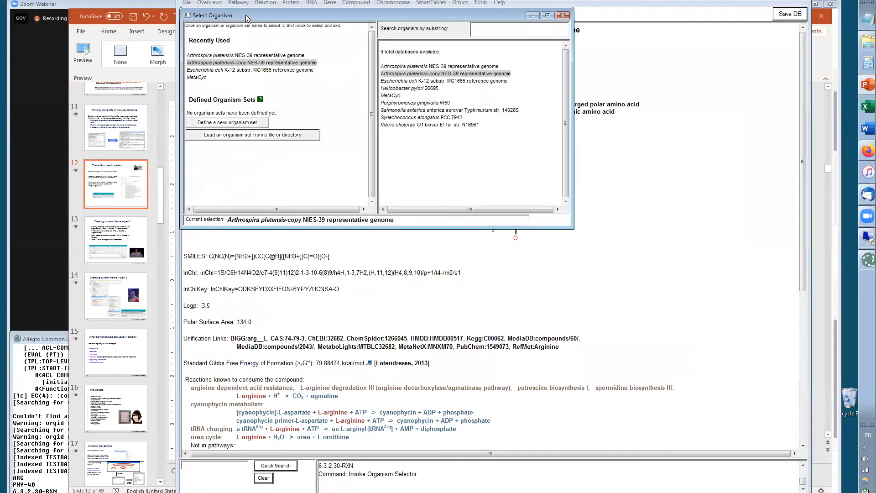
{"action": "left_click", "coordinate": [197, 77]}
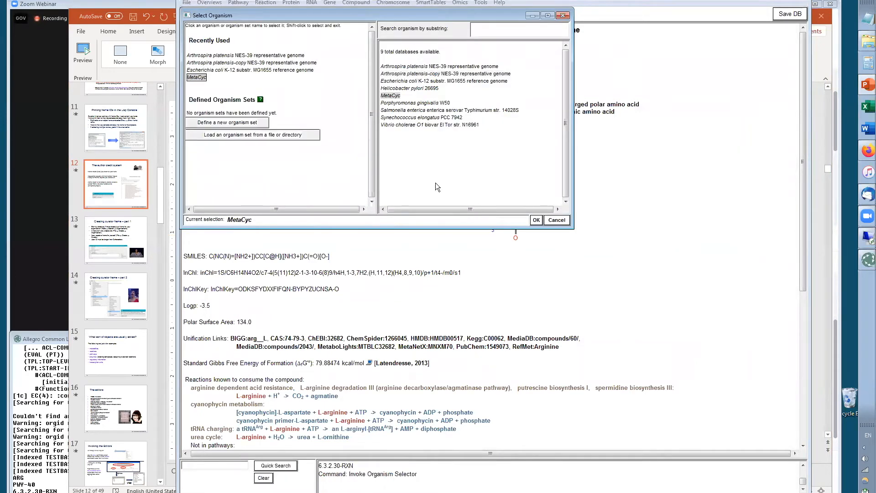
{"action": "left_click", "coordinate": [536, 220]}
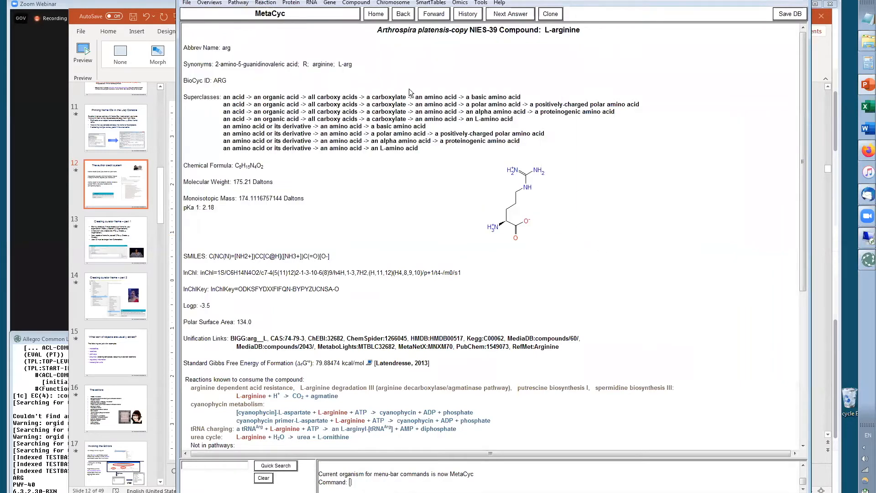
Search MetaCyc by author and open the presenter's curator credit page from the author list
{"action": "left_click", "coordinate": [481, 3]}
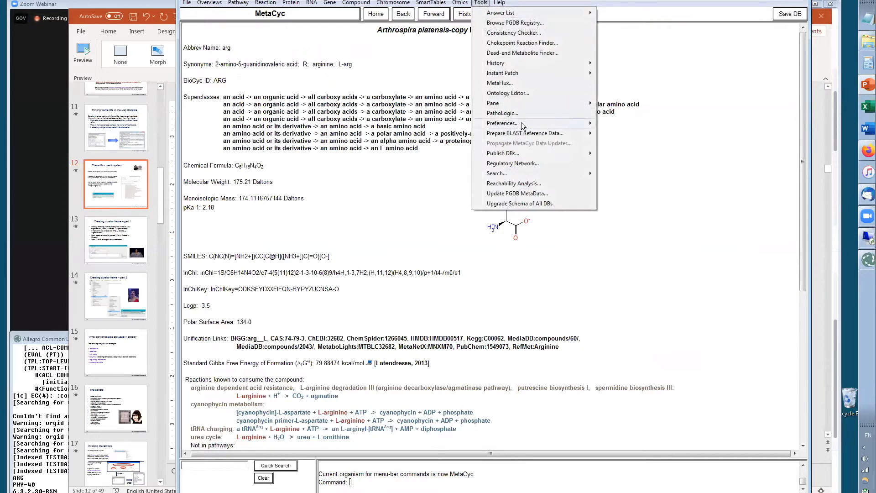
{"action": "mouse_move", "coordinate": [543, 173]}
{"action": "left_click", "coordinate": [622, 174]}
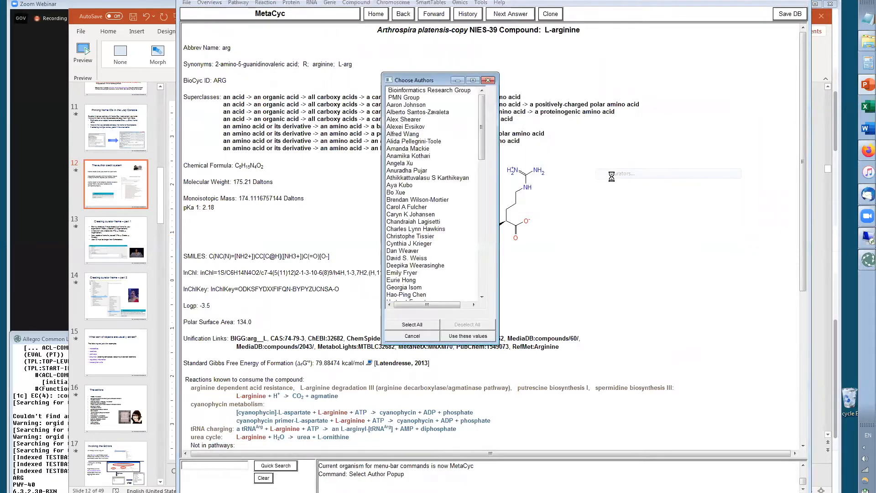
{"action": "left_click", "coordinate": [481, 257]}
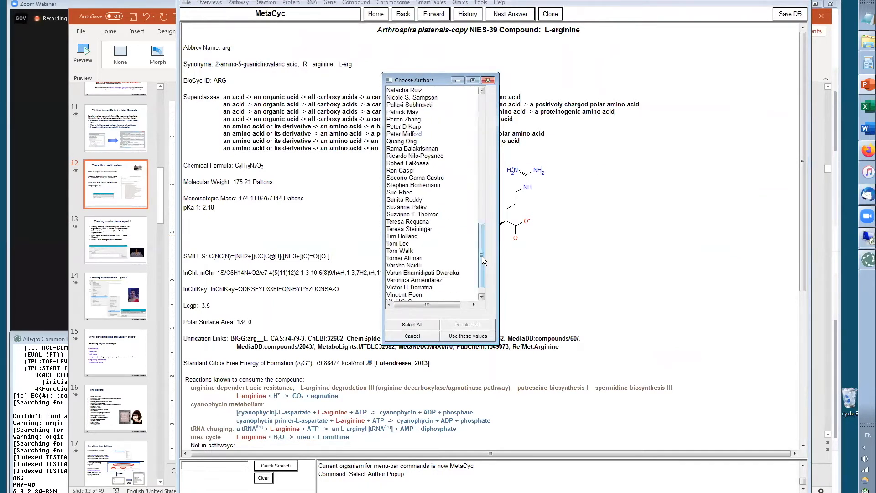
{"action": "left_click", "coordinate": [402, 172]}
{"action": "left_click", "coordinate": [470, 337]}
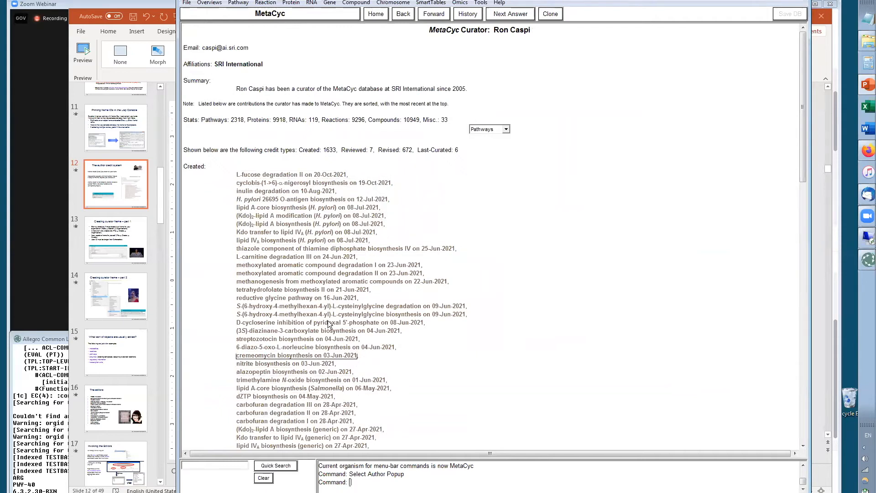
Switch the curator's credit list to Proteins and scroll through the created, reviewed and revised entries
{"action": "left_click", "coordinate": [505, 130]}
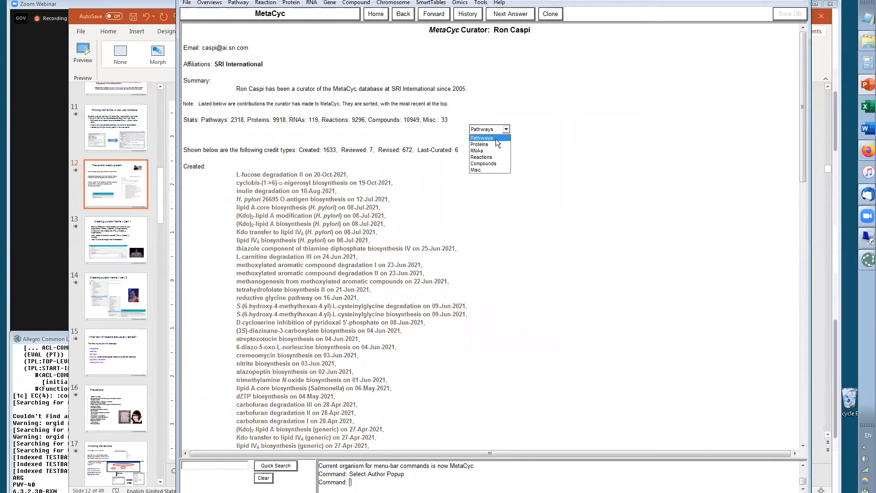
{"action": "left_click", "coordinate": [493, 143]}
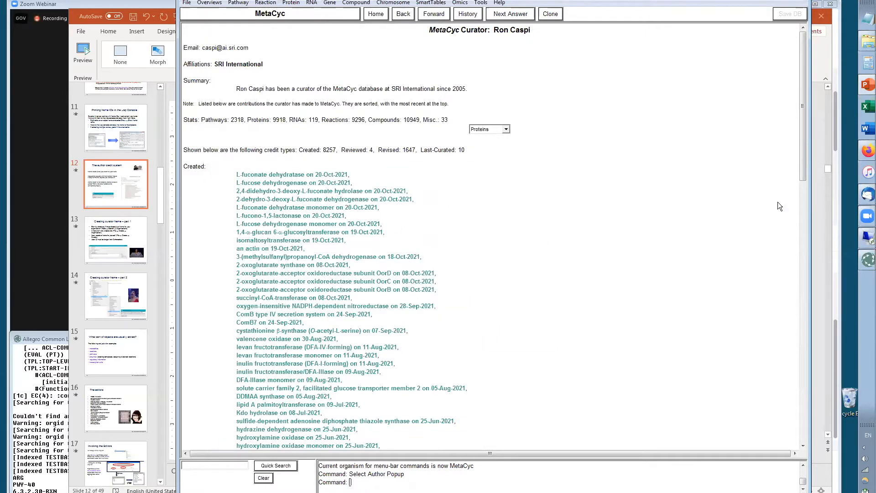
{"action": "left_click_drag", "start_coordinate": [800, 146], "coordinate": [798, 319]}
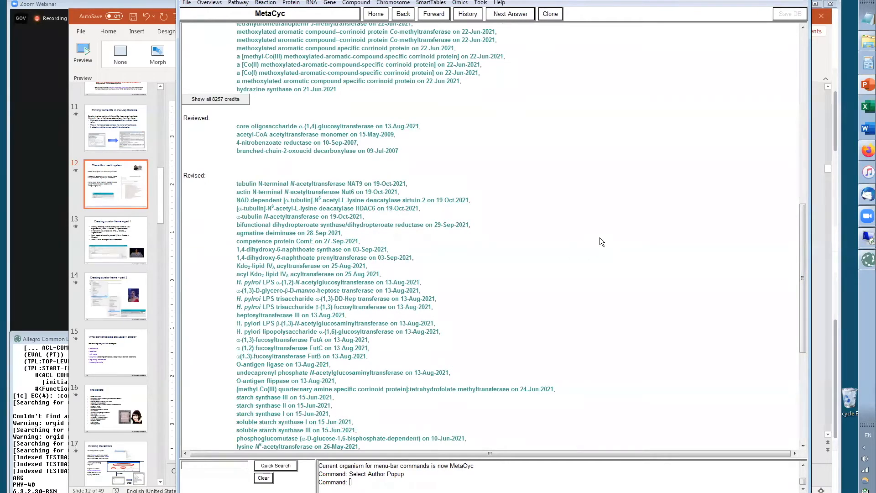
{"action": "left_click_drag", "start_coordinate": [804, 274], "coordinate": [795, 72]}
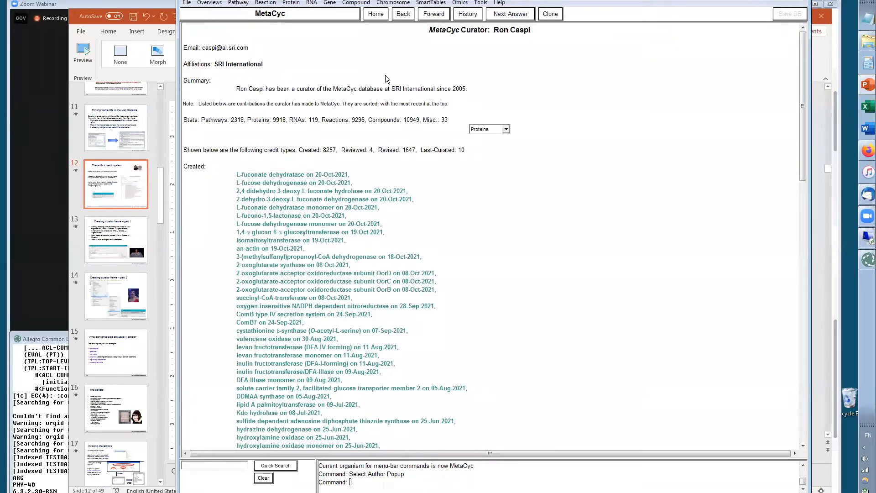
Go back and switch the current organism to Arthrospira platensis-copy NIES-39 representative genome
{"action": "left_click", "coordinate": [402, 14]}
{"action": "left_click", "coordinate": [269, 14]}
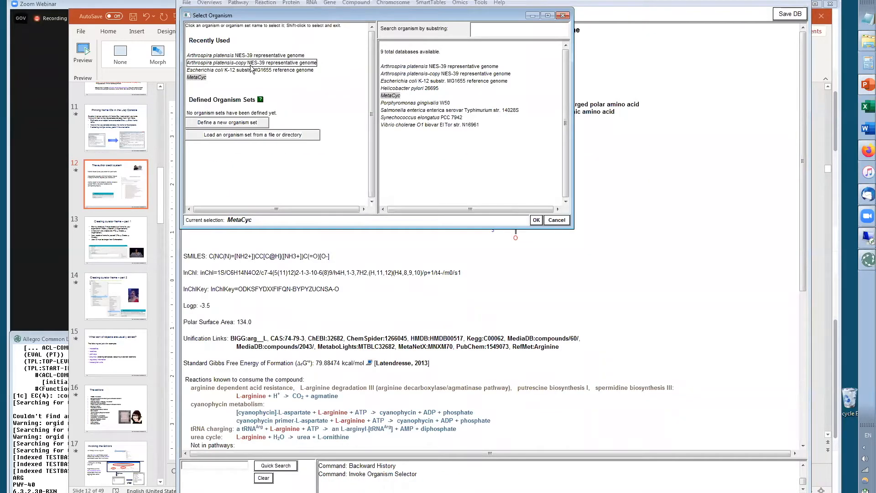
{"action": "left_click", "coordinate": [227, 63]}
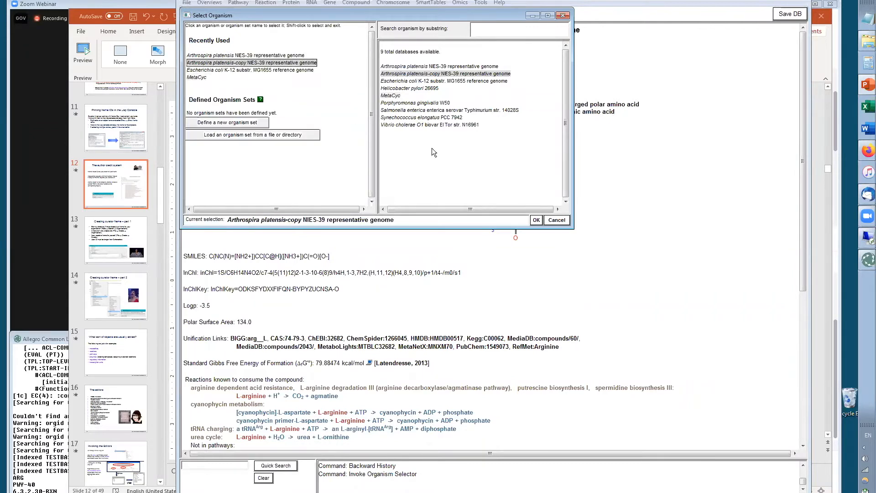
{"action": "left_click", "coordinate": [536, 220]}
Switch to PowerPoint and open slide 13, Creating curator frame – part 1
{"action": "key", "text": "alt+Tab"}
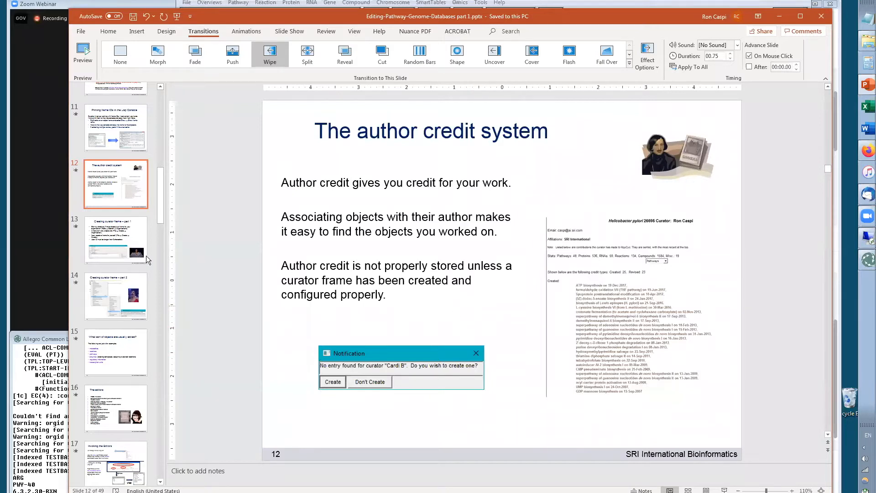
{"action": "left_click", "coordinate": [112, 237]}
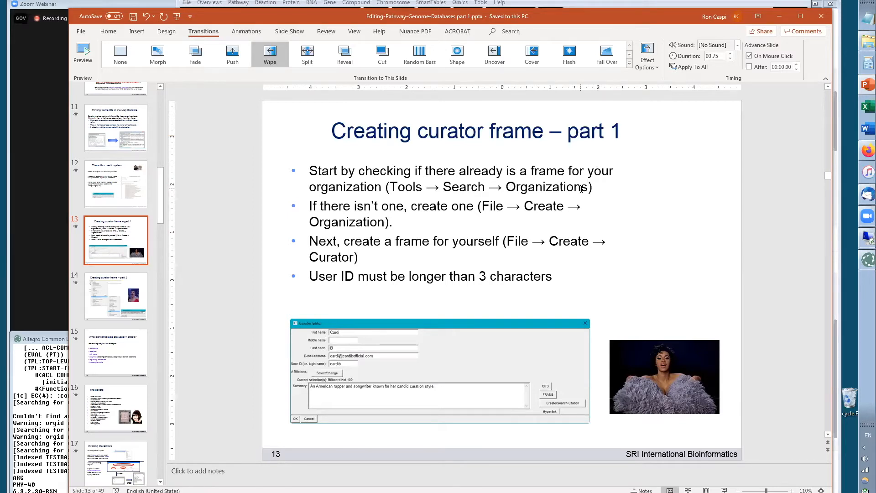
Switch to Pathway Tools, open the Organization Editor for a new organization, look over its fields and cancel it
{"action": "key", "text": "alt+Tab"}
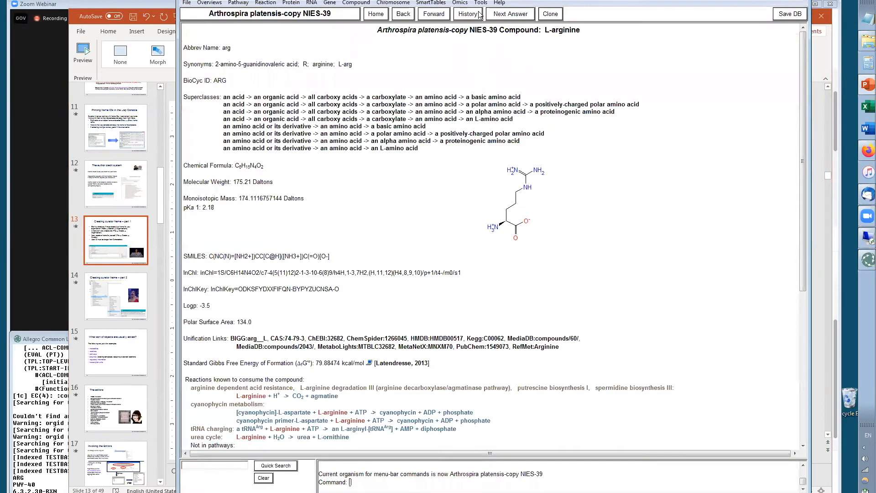
{"action": "left_click", "coordinate": [187, 3]}
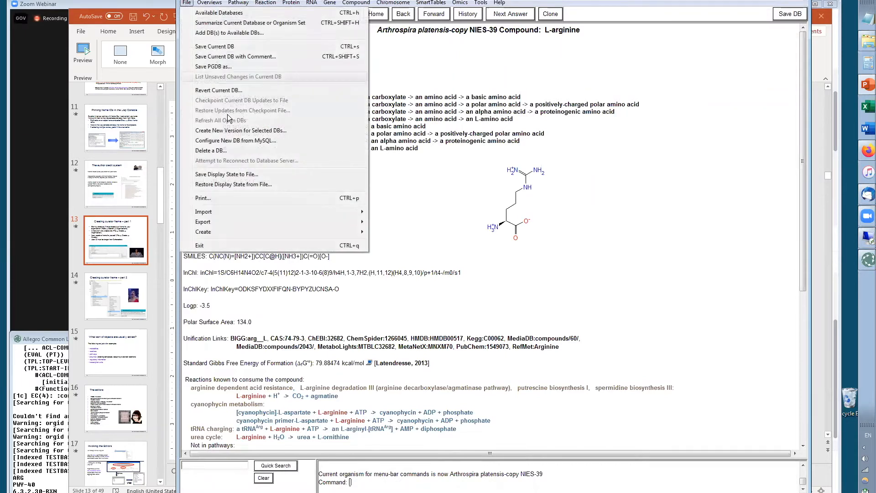
{"action": "mouse_move", "coordinate": [216, 231]}
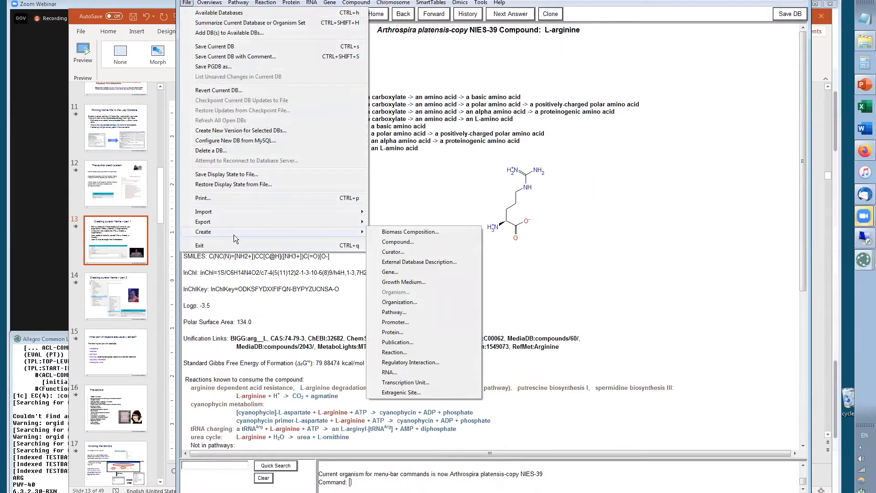
{"action": "left_click", "coordinate": [405, 304]}
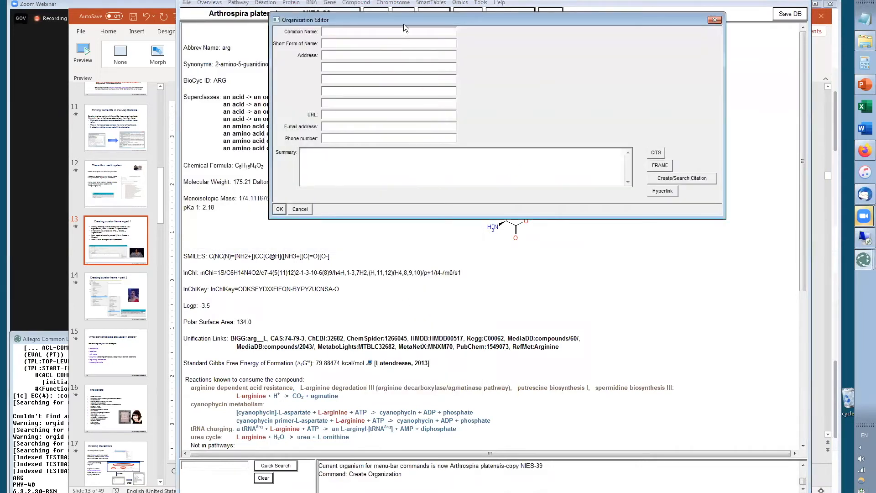
{"action": "left_click_drag", "start_coordinate": [404, 20], "coordinate": [410, 165]}
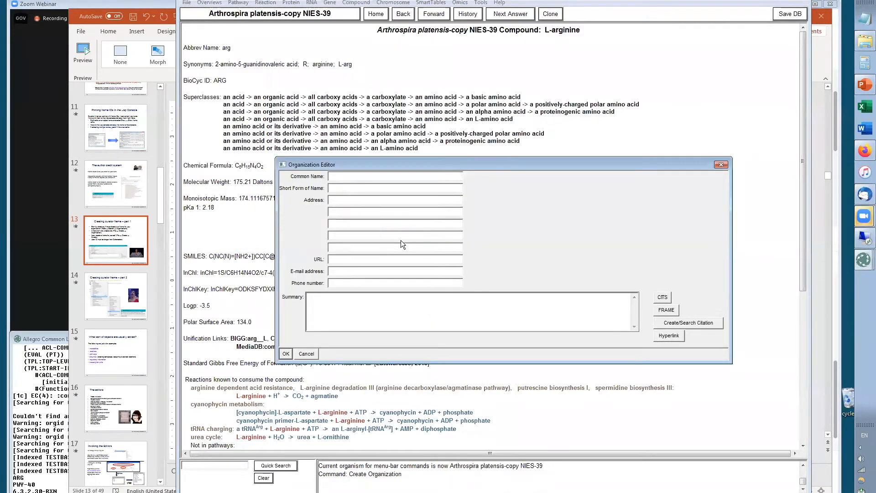
{"action": "left_click", "coordinate": [338, 189]}
{"action": "left_click", "coordinate": [337, 199]}
{"action": "left_click", "coordinate": [336, 260]}
{"action": "left_click", "coordinate": [345, 275]}
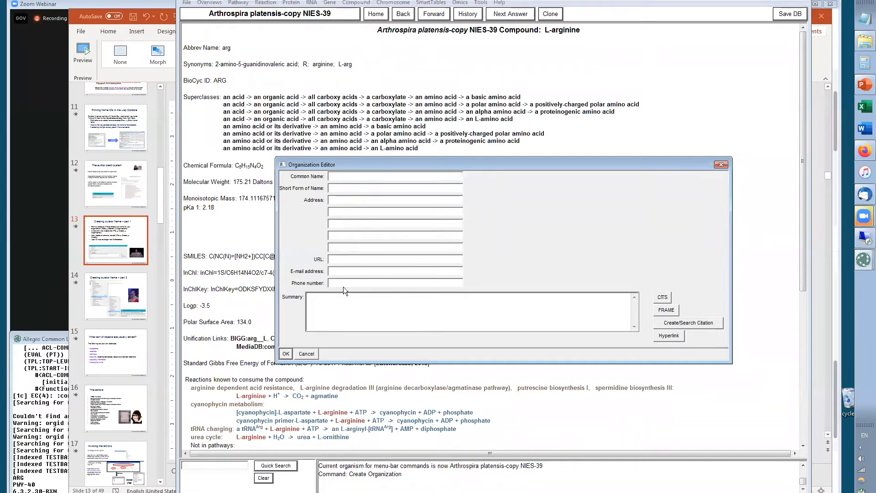
{"action": "left_click", "coordinate": [336, 312]}
{"action": "left_click", "coordinate": [310, 356]}
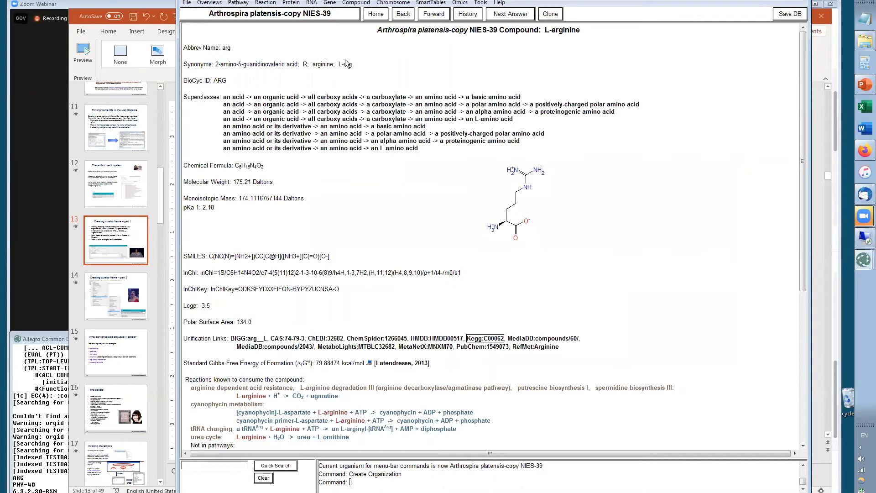
Open the Curator Editor, set the affiliation to Marine Biological Laboratory, and cancel the editor without saving
{"action": "left_click", "coordinate": [187, 3]}
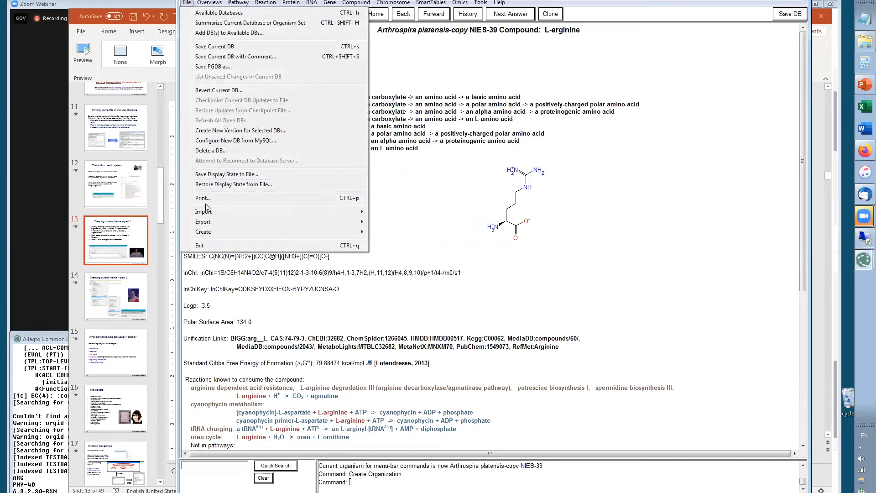
{"action": "mouse_move", "coordinate": [217, 234]}
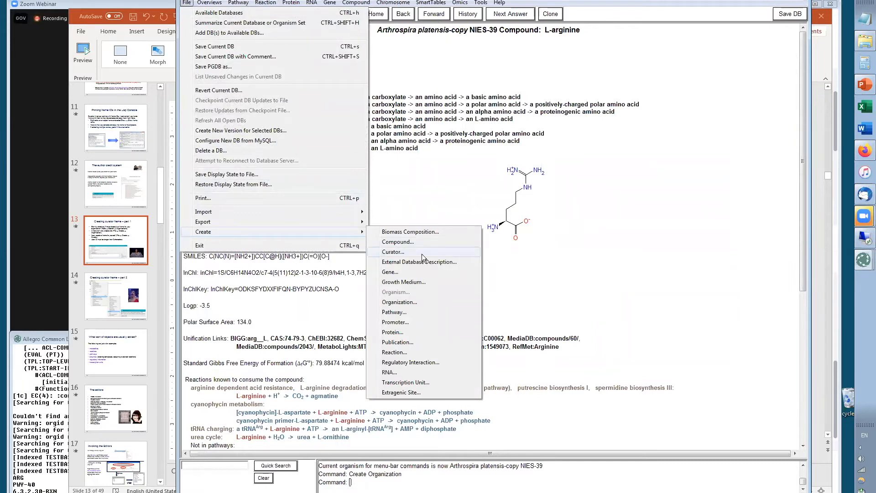
{"action": "left_click", "coordinate": [392, 253]}
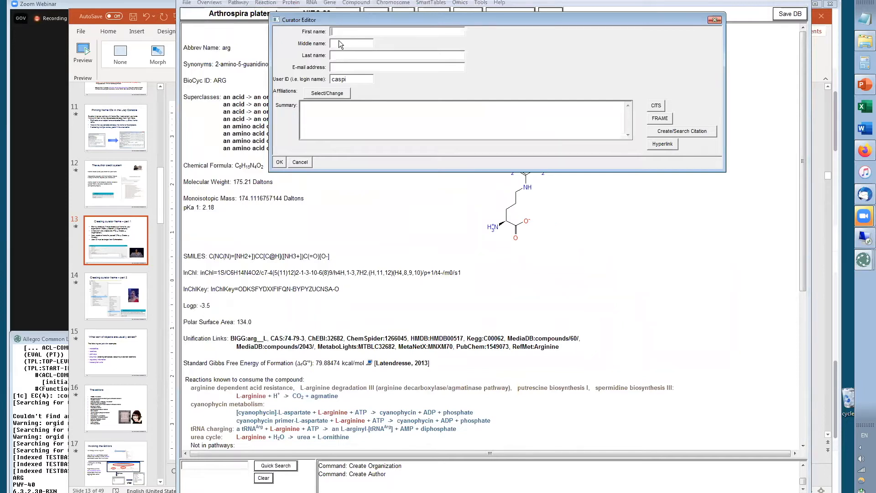
{"action": "left_click", "coordinate": [342, 69]}
{"action": "double_click", "coordinate": [351, 79]}
{"action": "left_click", "coordinate": [328, 93]}
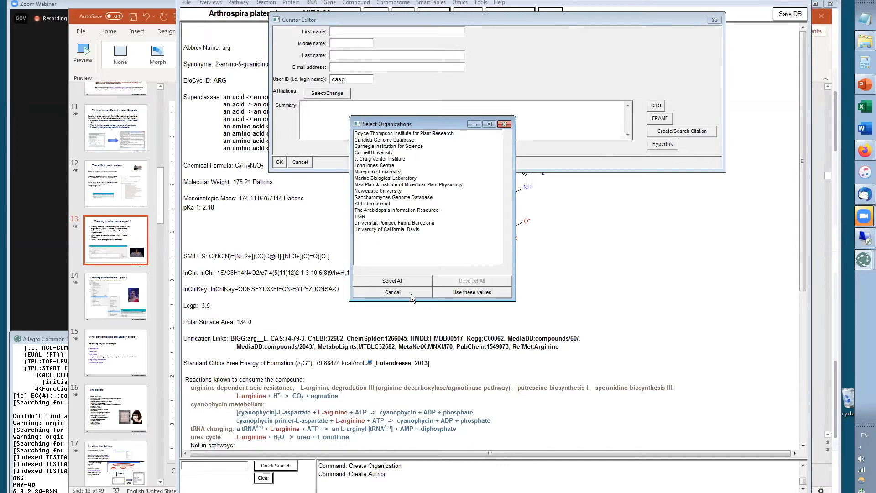
{"action": "left_click", "coordinate": [389, 179]}
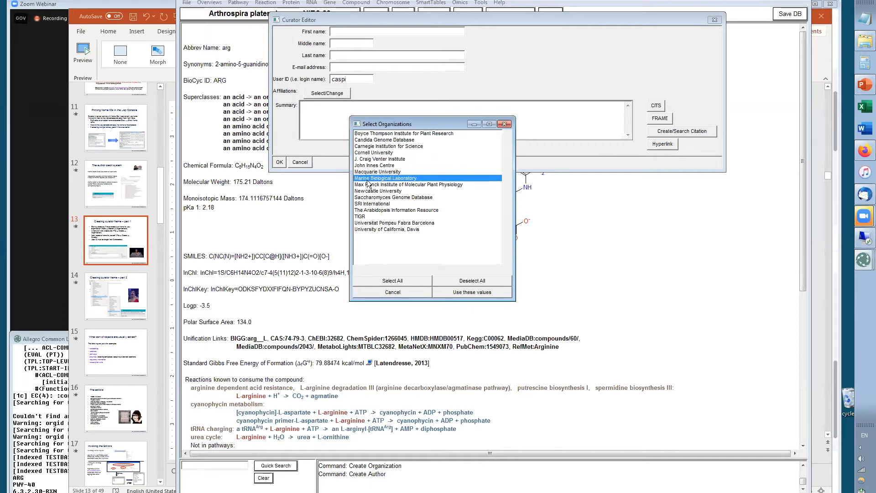
{"action": "left_click", "coordinate": [466, 294]}
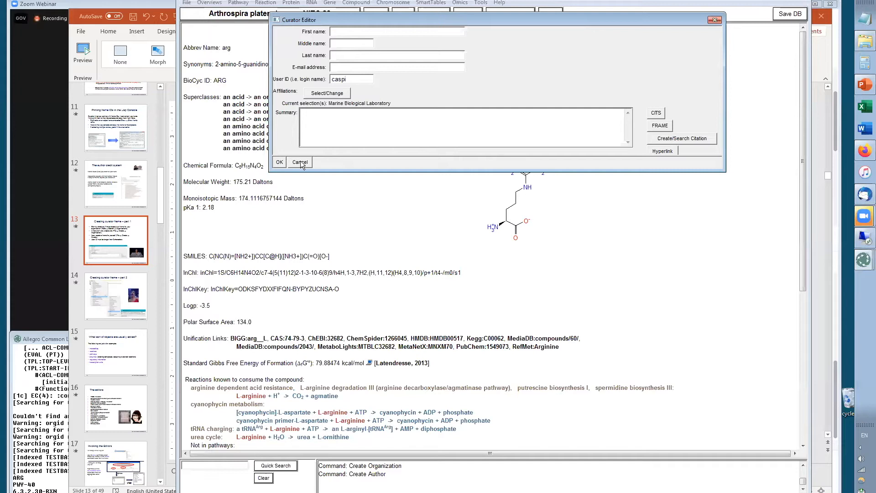
{"action": "double_click", "coordinate": [349, 79]}
{"action": "left_click", "coordinate": [302, 161]}
Switch to PowerPoint and open slide 14, Creating curator frame – part 2
{"action": "key", "text": "alt+Tab"}
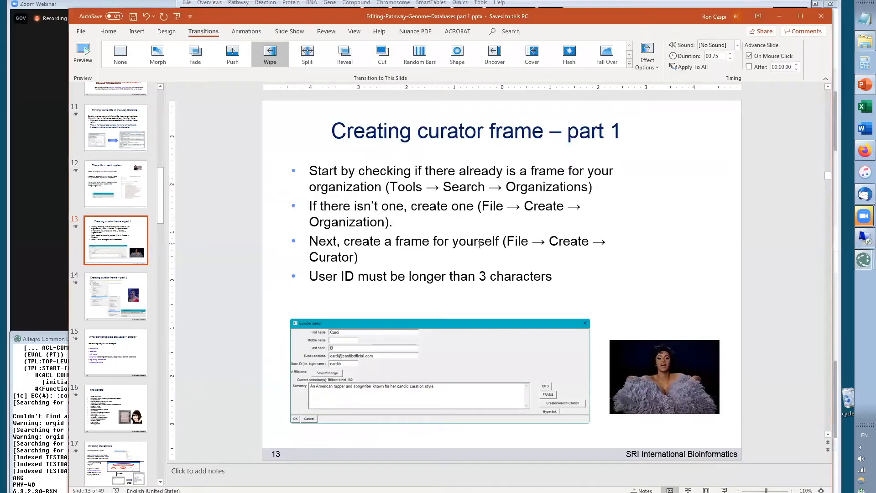
{"action": "left_click", "coordinate": [108, 310]}
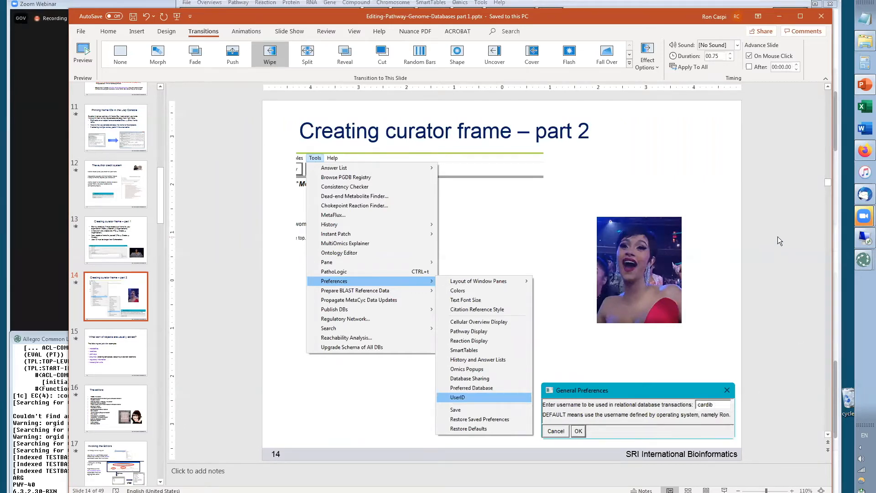
Switch to Pathway Tools, open the UserID general preference for relational database transactions, and cancel it
{"action": "key", "text": "alt+Tab"}
{"action": "left_click", "coordinate": [481, 3]}
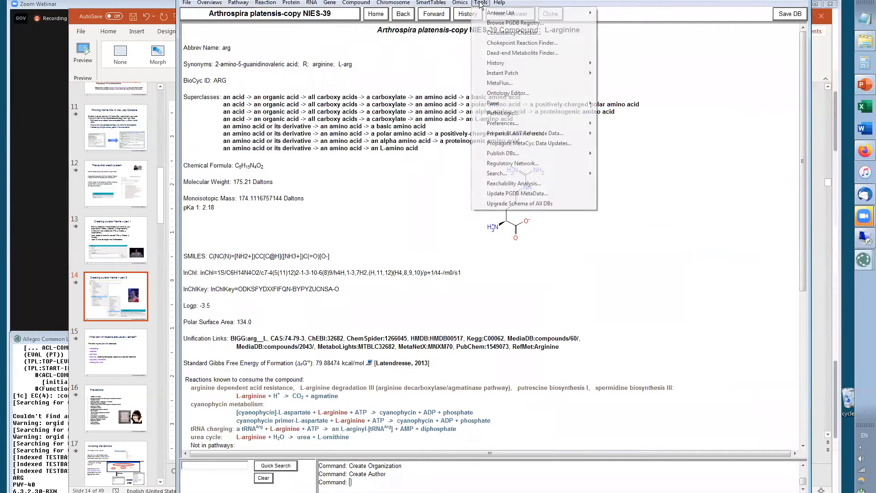
{"action": "mouse_move", "coordinate": [501, 123]}
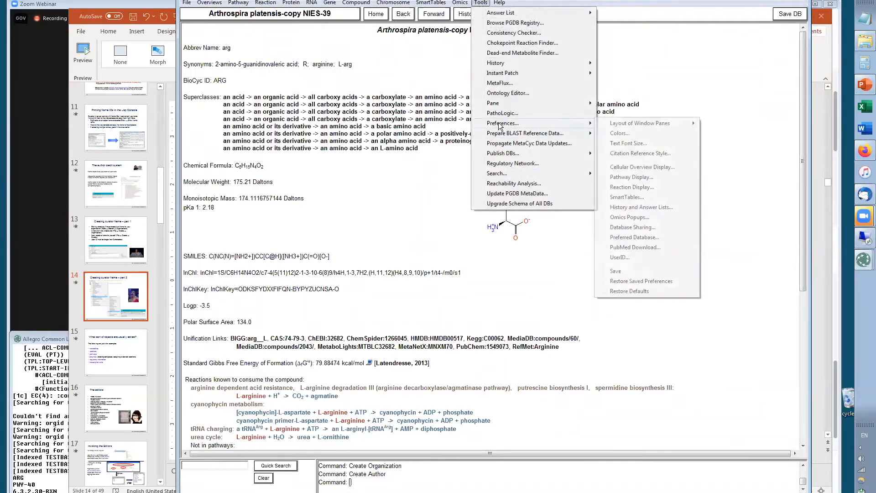
{"action": "left_click", "coordinate": [624, 257]}
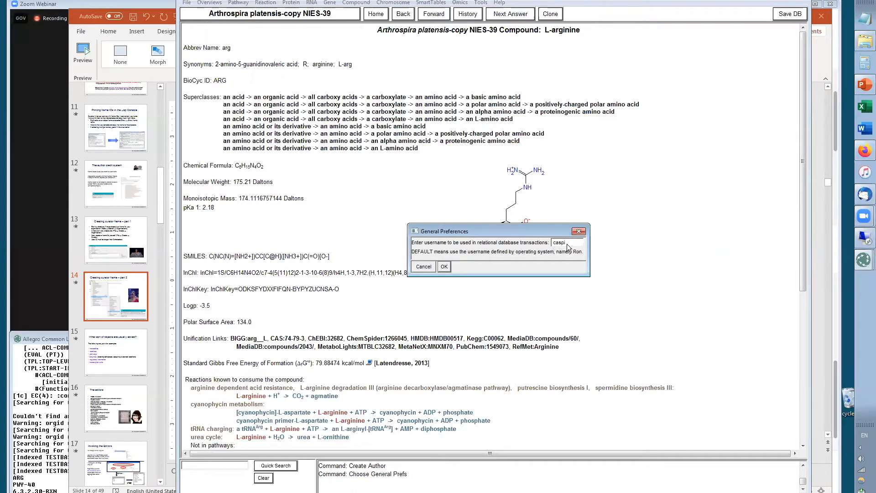
{"action": "left_click", "coordinate": [421, 268]}
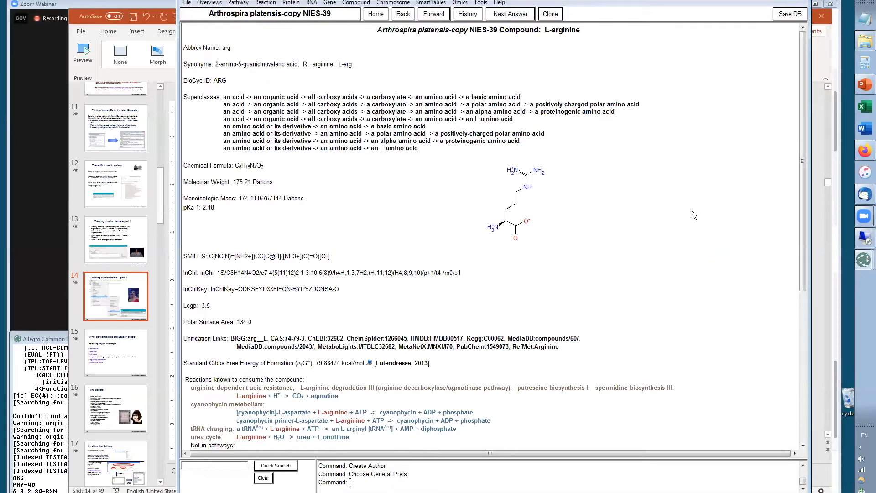
Open the editor for a new compound, try the Credits options Revised and Reviewed, and cancel the editor
{"action": "left_click", "coordinate": [355, 3]}
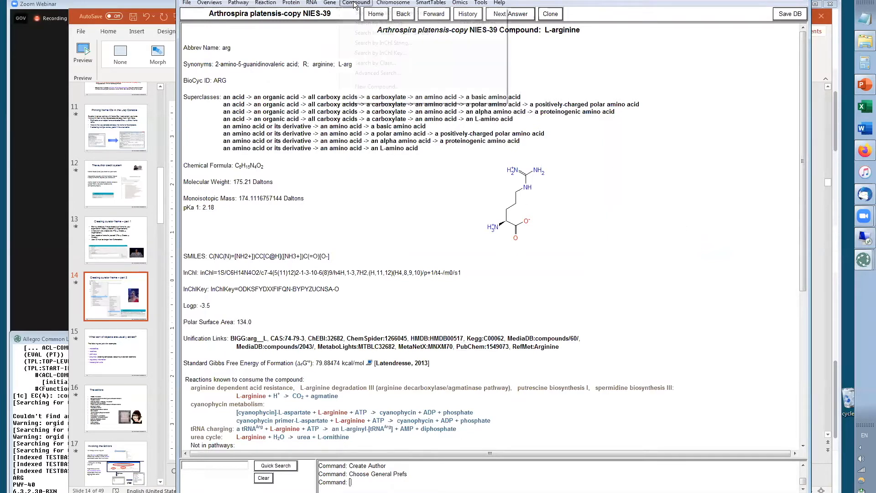
{"action": "left_click", "coordinate": [416, 87]}
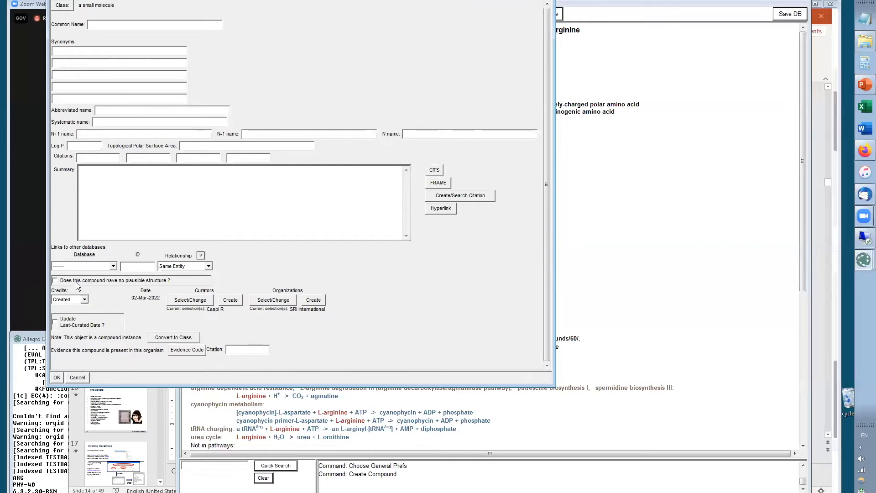
{"action": "left_click", "coordinate": [84, 299]}
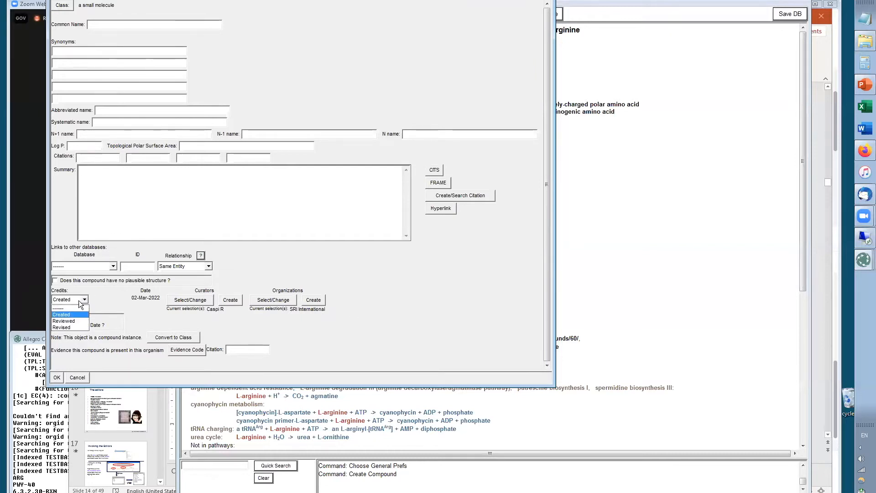
{"action": "left_click", "coordinate": [67, 327]}
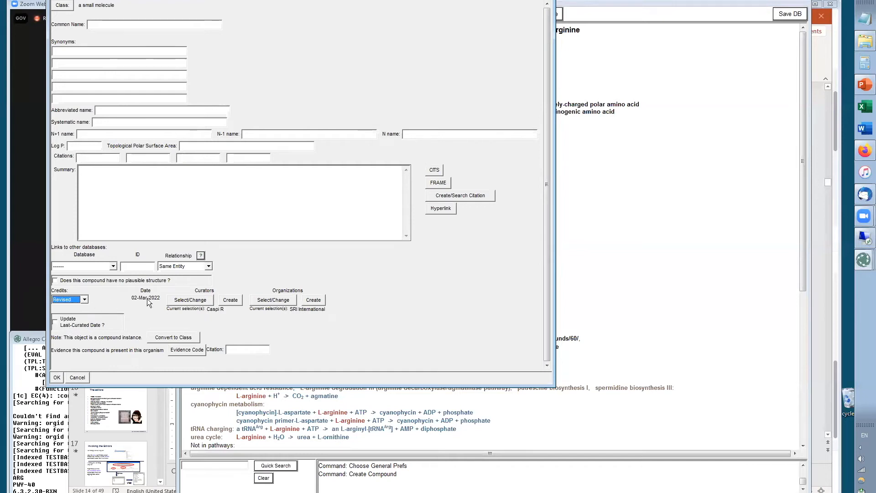
{"action": "left_click", "coordinate": [84, 299]}
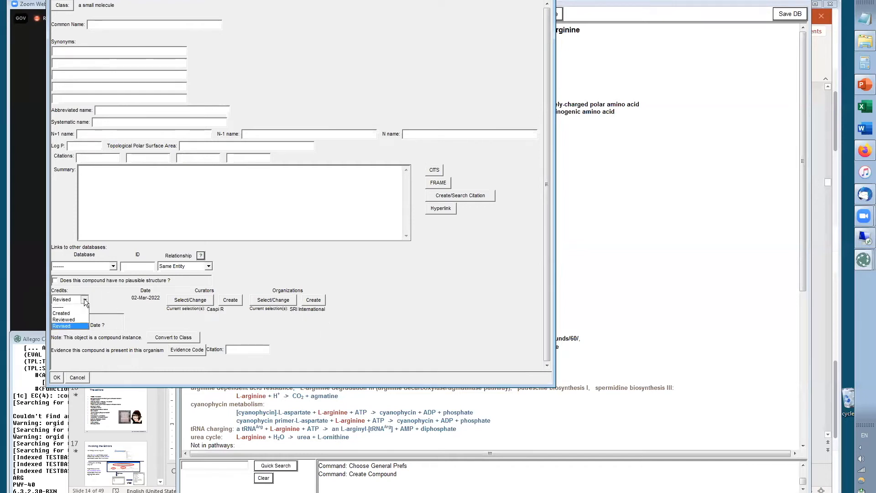
{"action": "left_click", "coordinate": [70, 321]}
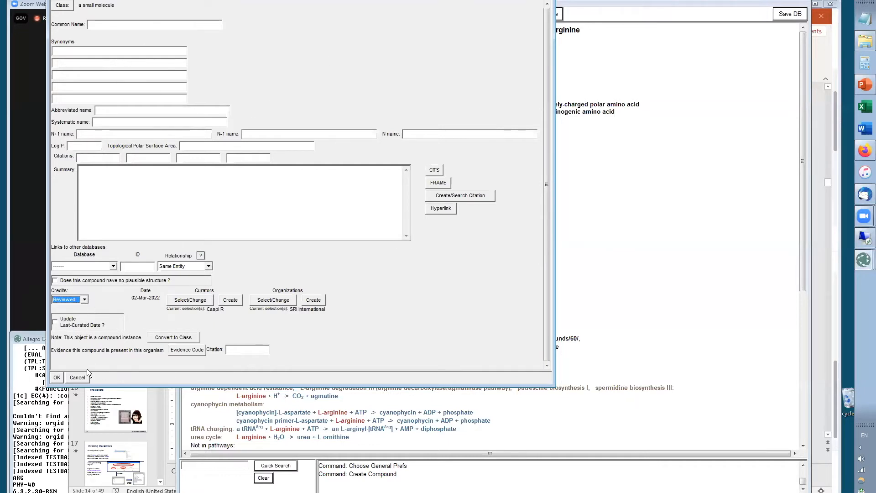
{"action": "left_click", "coordinate": [78, 377]}
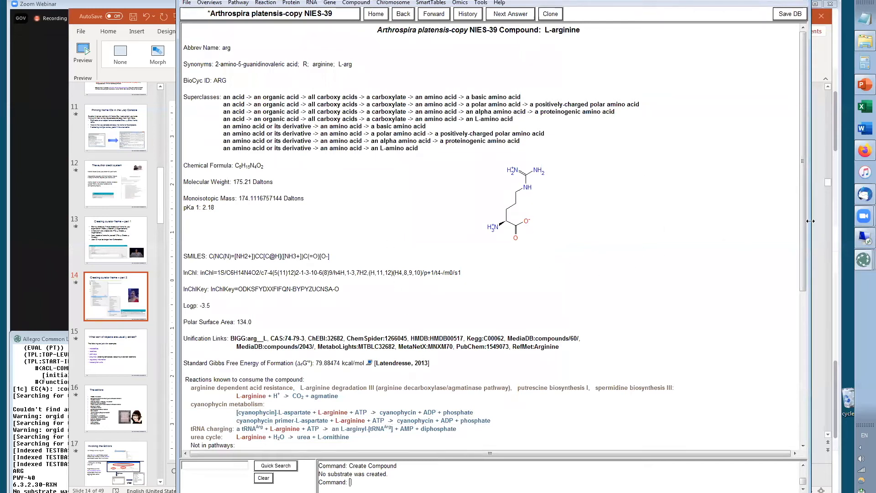
Scroll to the credits line of the L-arginine page, then switch to PowerPoint and open slide 15
{"action": "left_click_drag", "start_coordinate": [802, 224], "coordinate": [807, 428]}
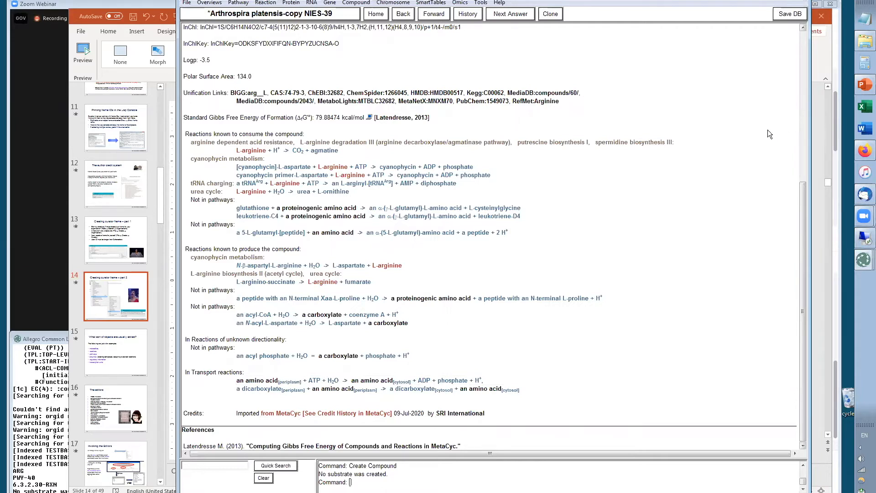
{"action": "key", "text": "alt+Tab"}
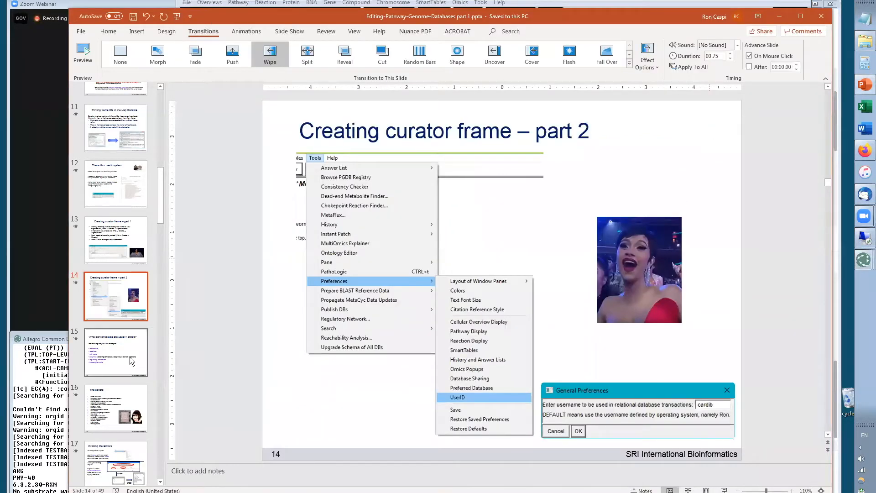
{"action": "left_click", "coordinate": [124, 356]}
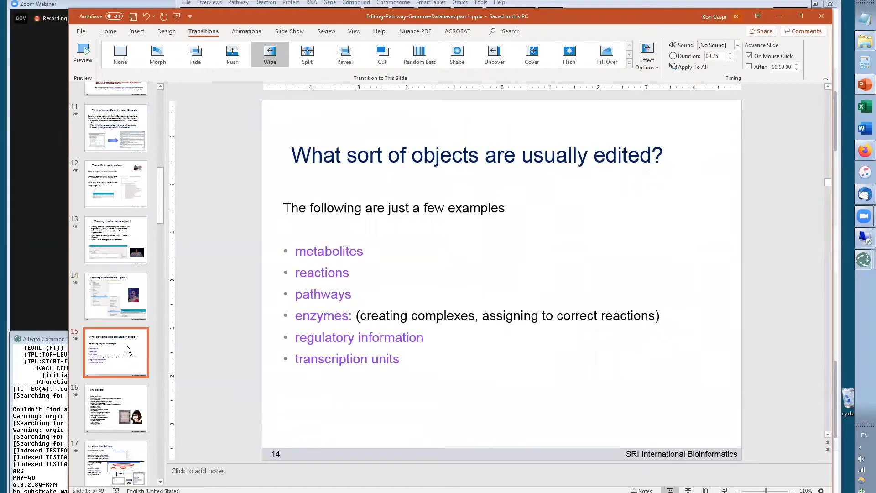
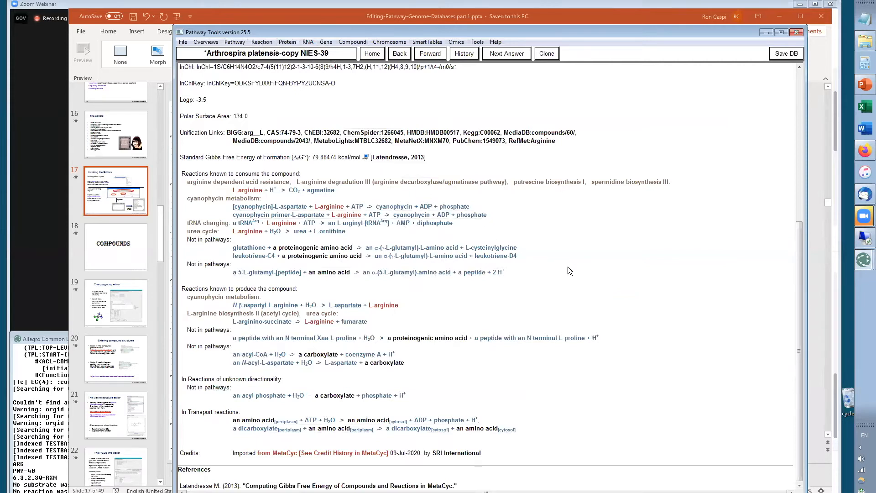
Open the File menu's Create submenu to show the object types that can be created, then close it
{"action": "left_click", "coordinate": [182, 42]}
{"action": "mouse_move", "coordinate": [197, 274]}
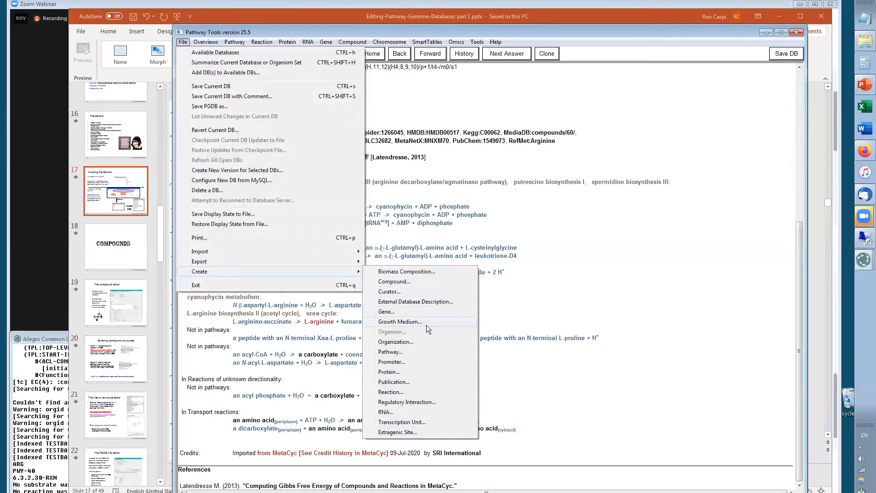
{"action": "left_click", "coordinate": [729, 268]}
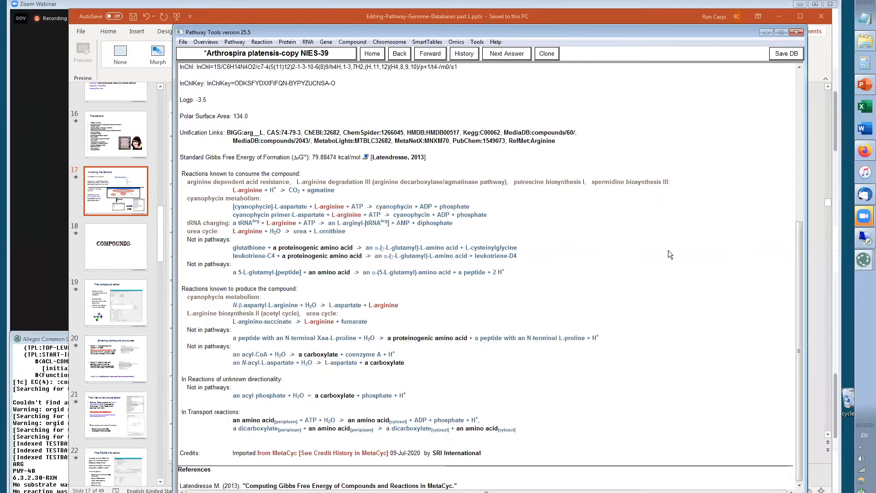
Switch to PowerPoint to show slide 17, Invoking the Editors, and return to Pathway Tools
{"action": "key", "text": "alt+Tab"}
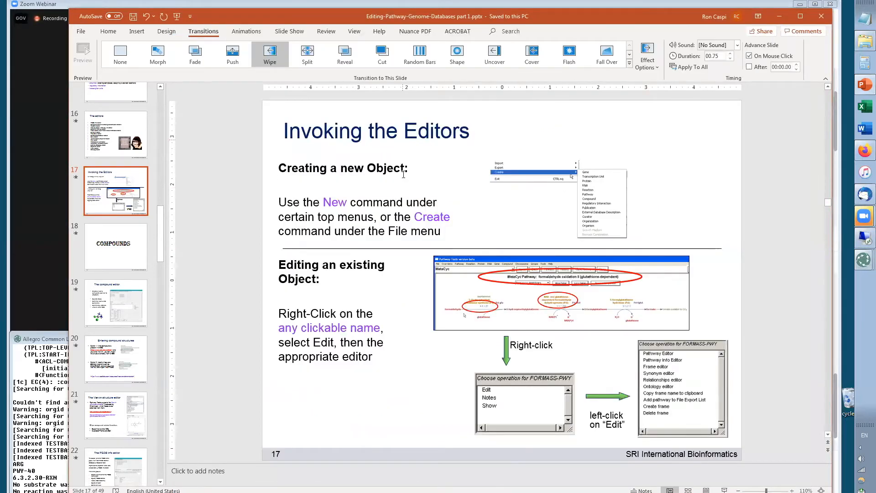
{"action": "key", "text": "alt+Tab"}
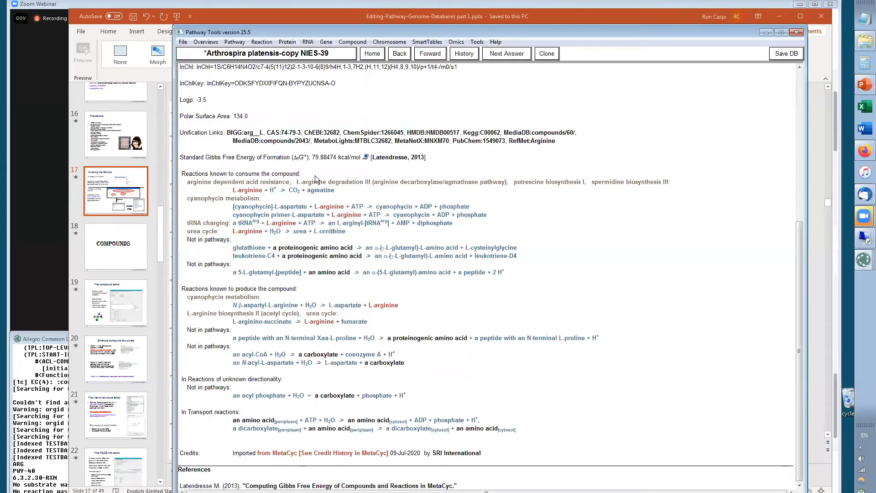
Open the Pathway Info Editor for the L-arginine degradation III pathway from the compound page, then cancel it
{"action": "left_click_drag", "start_coordinate": [799, 295], "coordinate": [575, 93]}
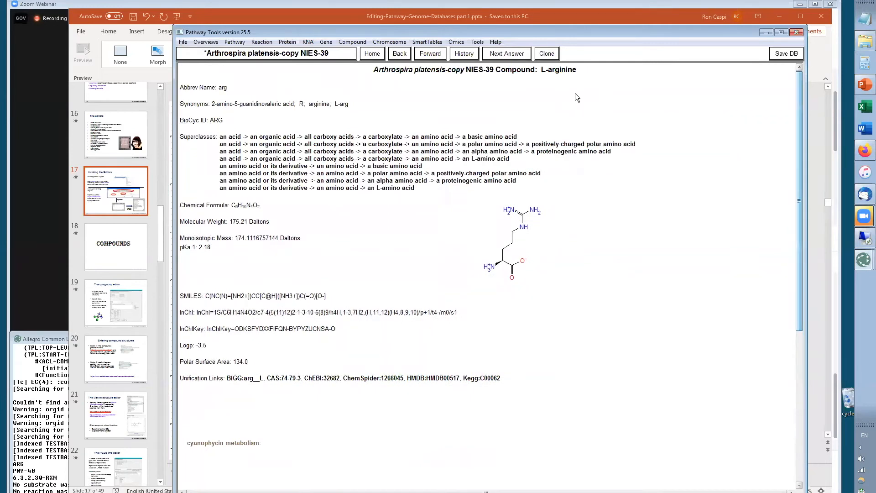
{"action": "right_click", "coordinate": [561, 72]}
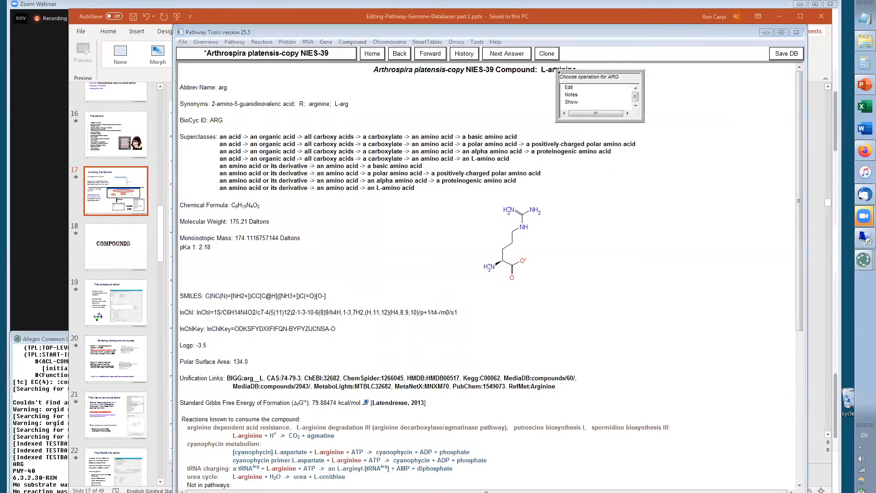
{"action": "right_click", "coordinate": [438, 429]}
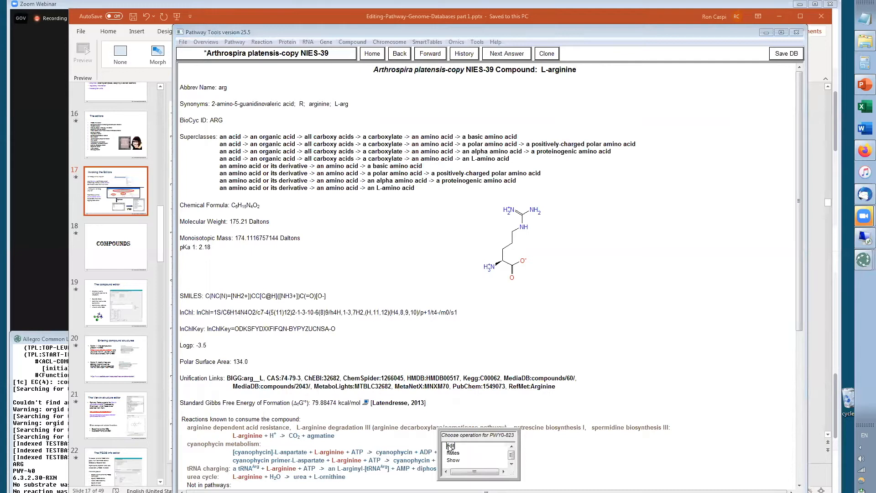
{"action": "left_click", "coordinate": [450, 446]}
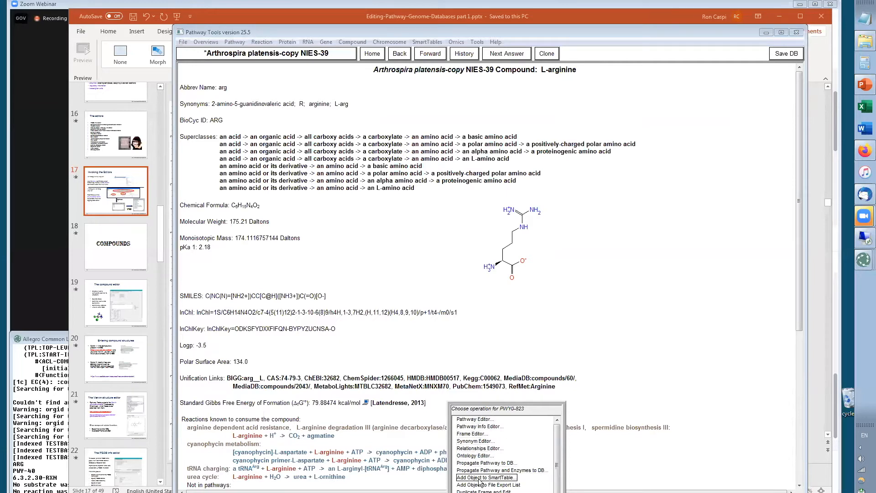
{"action": "left_click", "coordinate": [478, 426]}
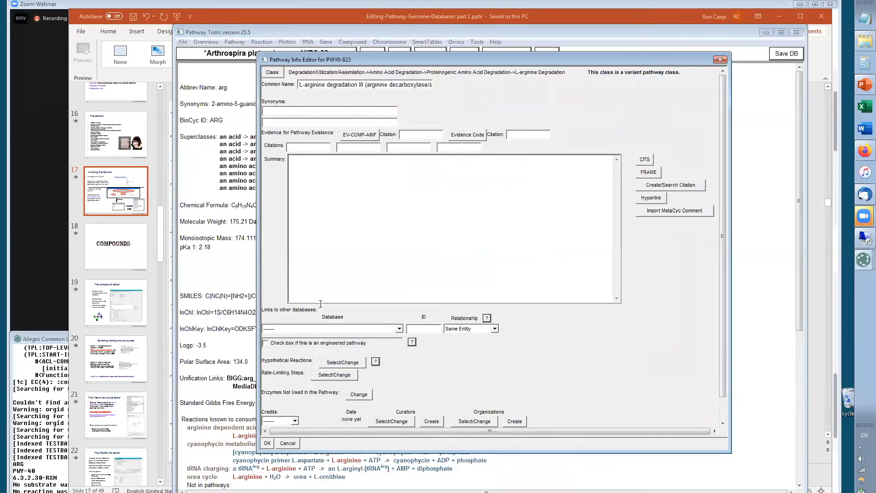
{"action": "left_click", "coordinate": [288, 443]}
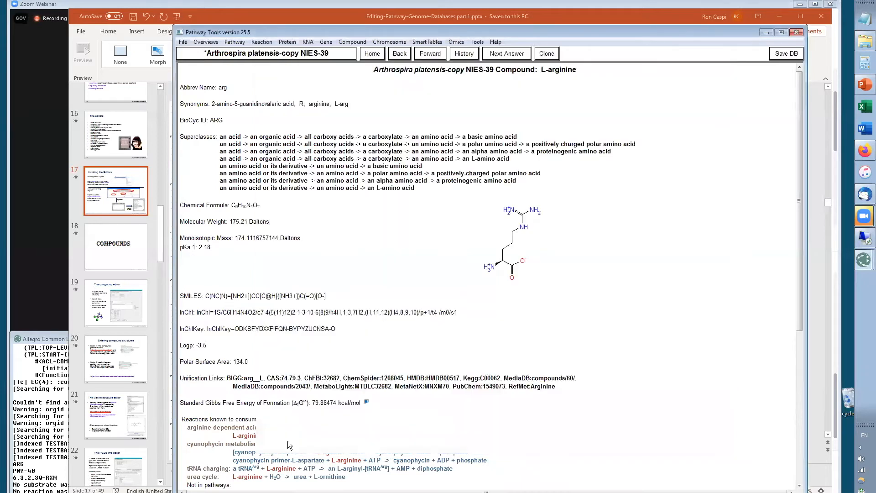
Switch to PowerPoint and open slide 19, The compound editor
{"action": "key", "text": "alt+Tab"}
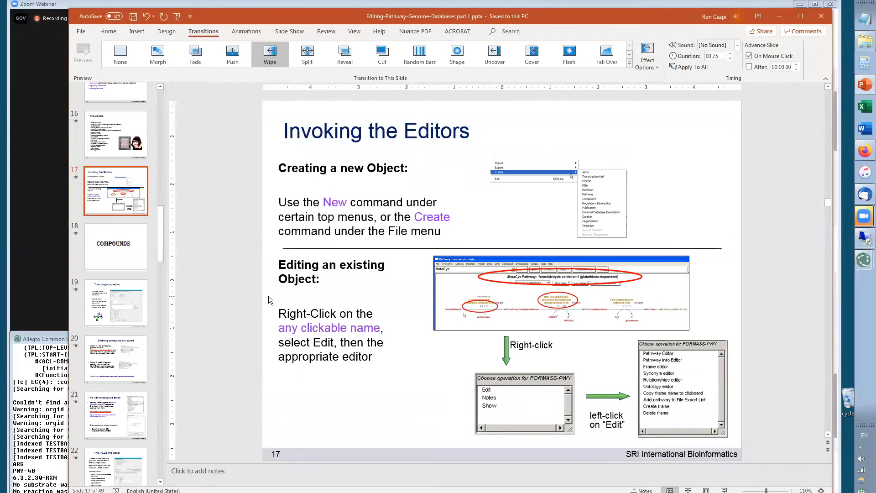
{"action": "left_click", "coordinate": [112, 259]}
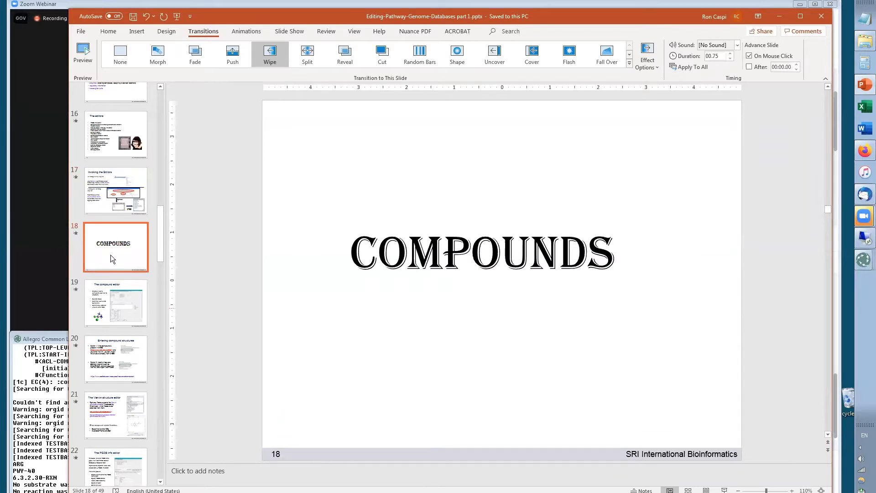
{"action": "left_click", "coordinate": [91, 312]}
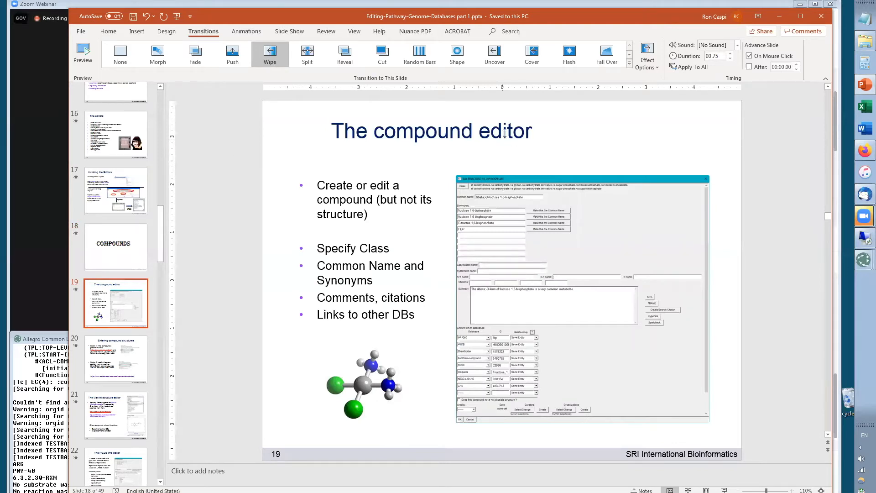
Switch to Pathway Tools and open the Compound Editor for L-arginine from its page title
{"action": "key", "text": "alt+Tab"}
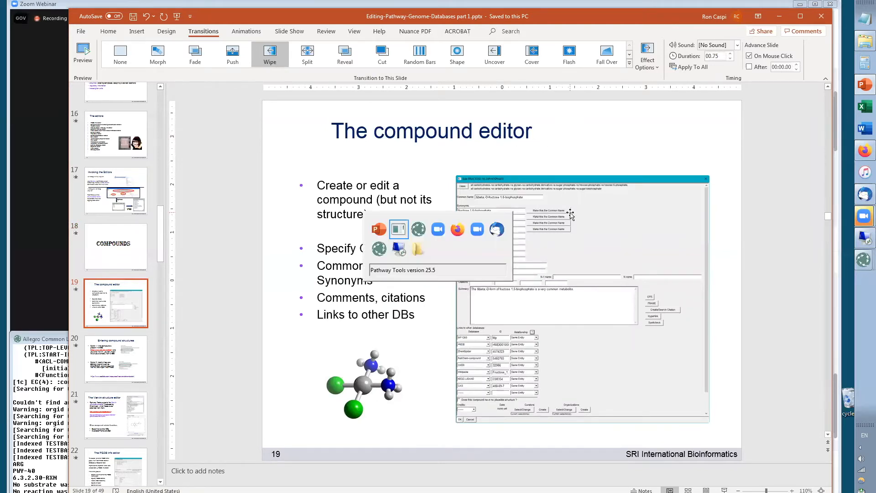
{"action": "left_click", "coordinate": [346, 42]}
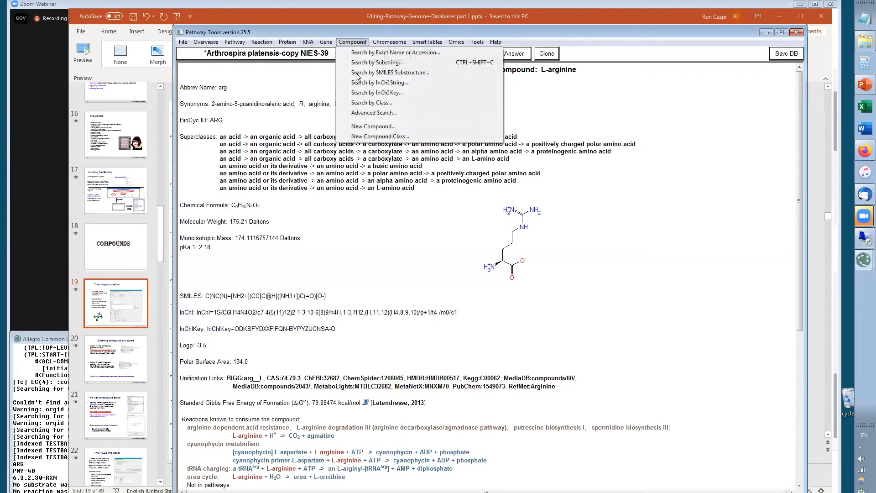
{"action": "left_click", "coordinate": [533, 67]}
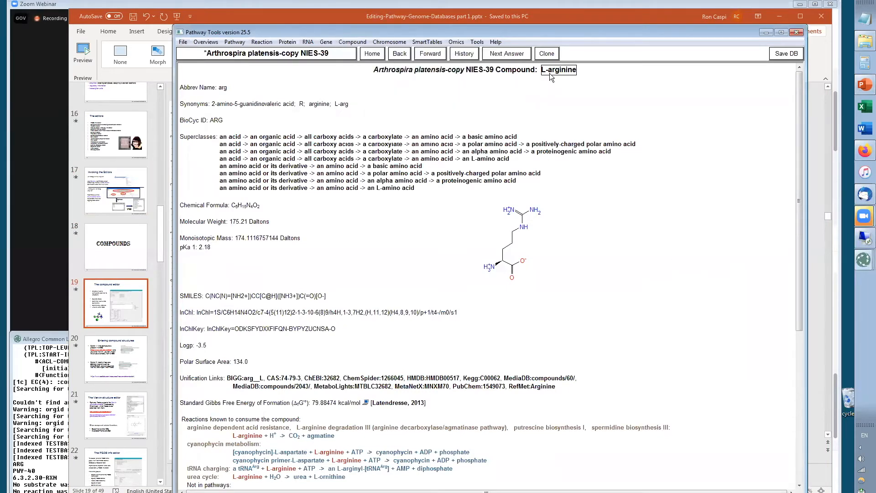
{"action": "right_click", "coordinate": [549, 73]}
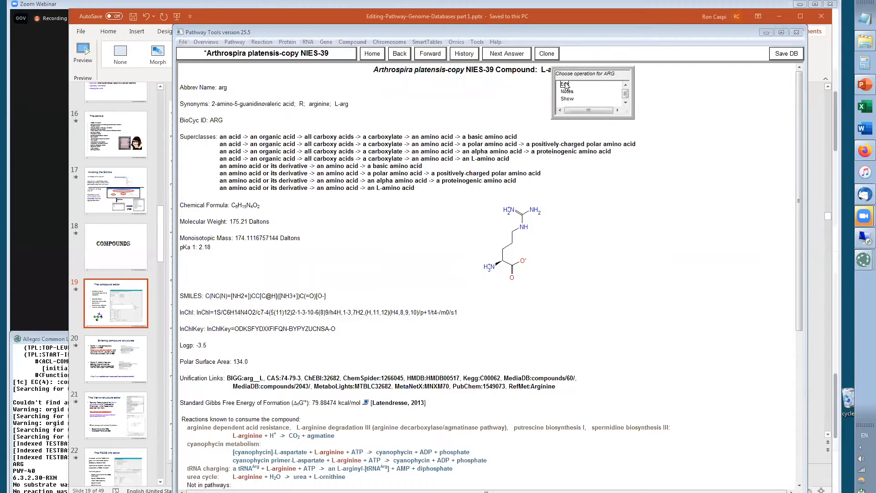
{"action": "left_click", "coordinate": [565, 84]}
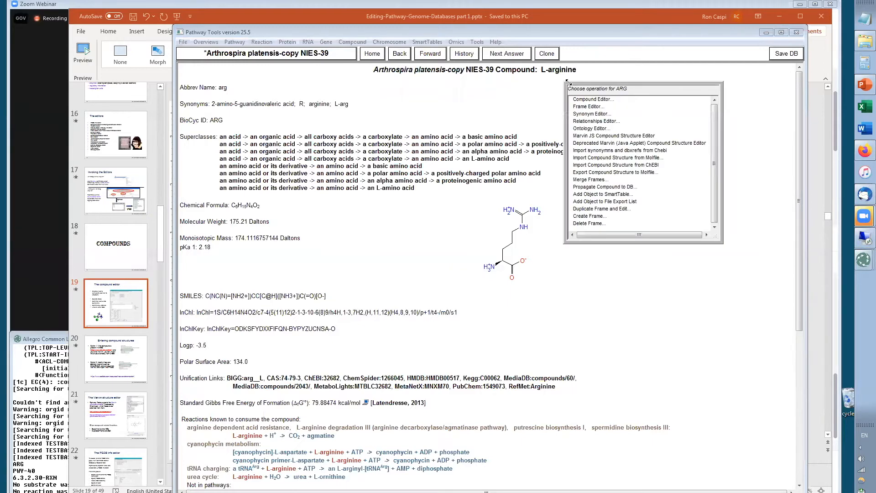
{"action": "left_click", "coordinate": [593, 99]}
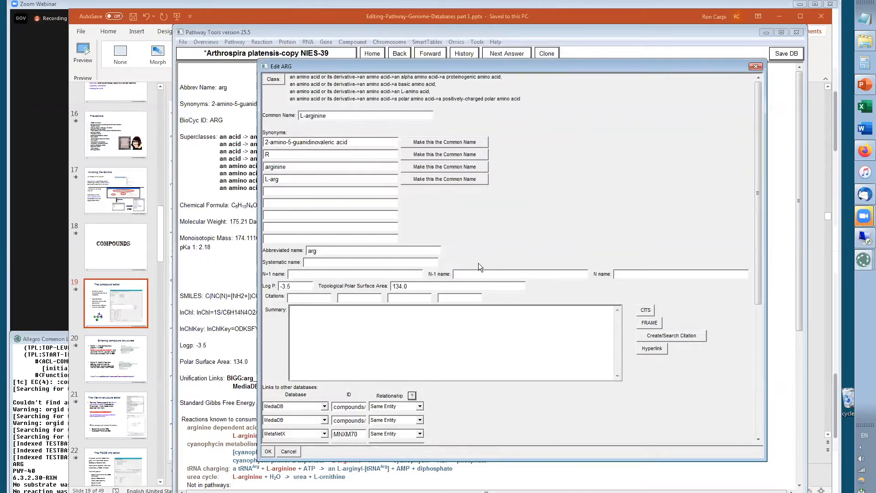
Open the class browser, search for an amino acid, and show that class in the class tree
{"action": "left_click", "coordinate": [273, 80]}
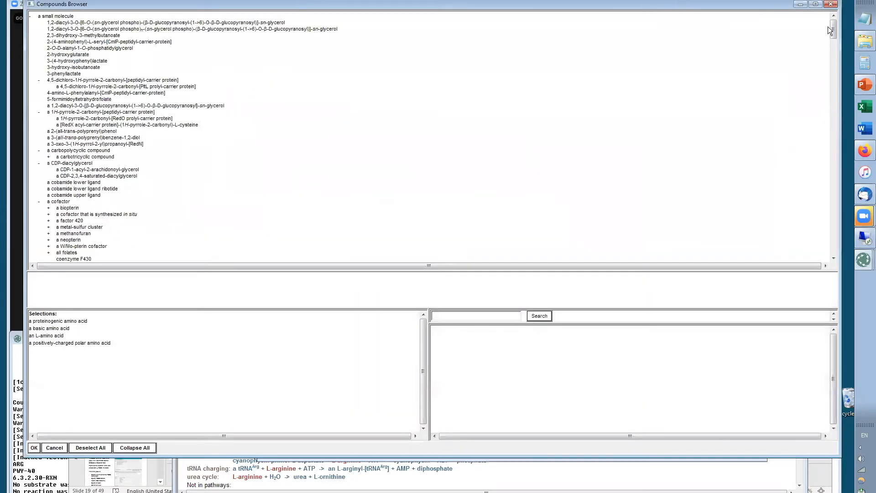
{"action": "mouse_move", "coordinate": [833, 28]}
{"action": "left_mouse_down"}
{"action": "mouse_move", "coordinate": [812, 231]}
{"action": "mouse_move", "coordinate": [817, 28]}
{"action": "left_mouse_up"}
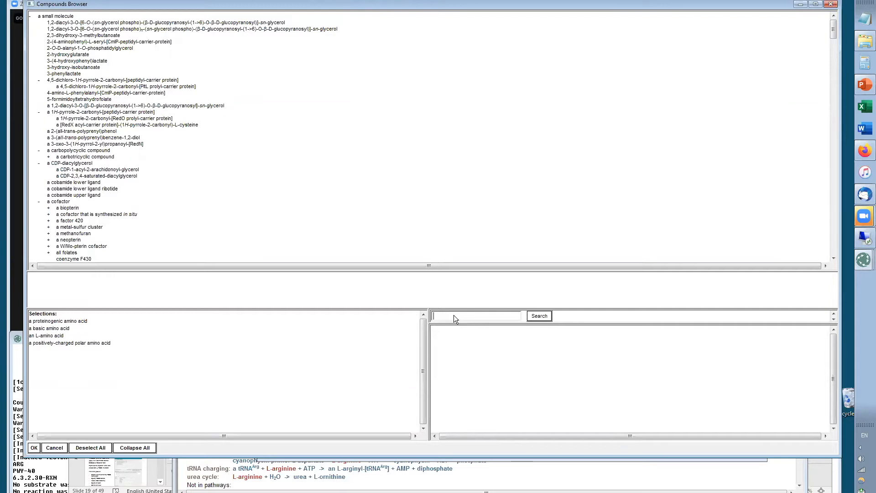
{"action": "type", "text": "an amino ac"}
{"action": "left_click", "coordinate": [538, 317]}
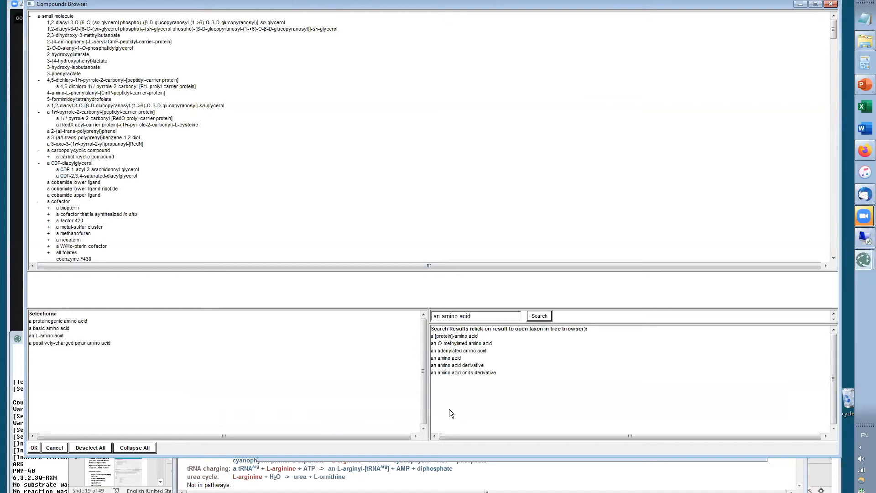
{"action": "left_click", "coordinate": [447, 358]}
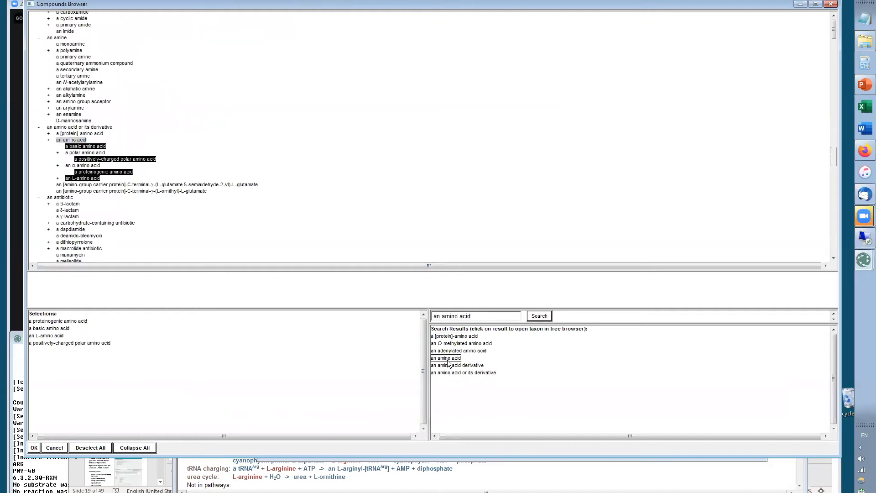
Add and then remove an amino acid as a class, accept the class browser and close the compound editor
{"action": "left_click", "coordinate": [72, 141]}
{"action": "left_click", "coordinate": [72, 142]}
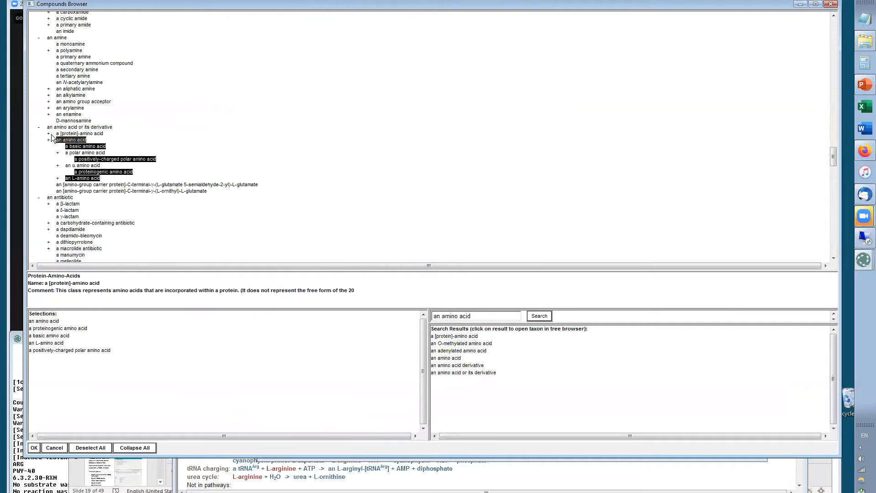
{"action": "left_click", "coordinate": [66, 140]}
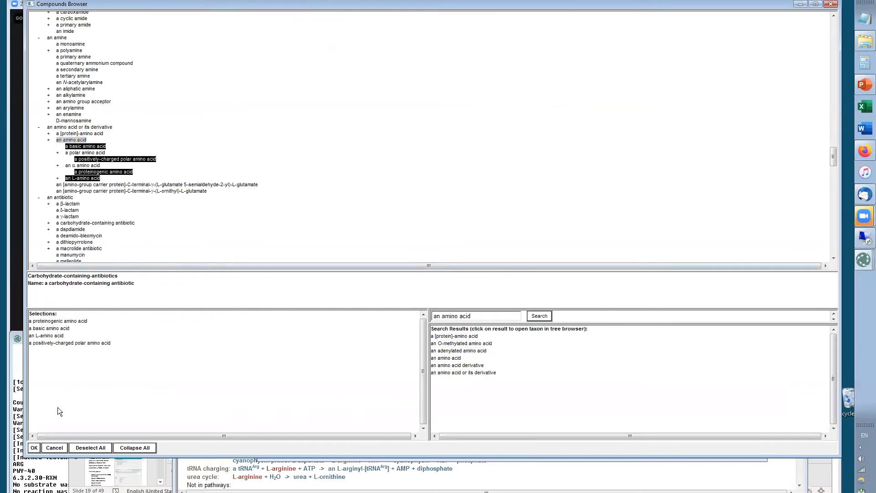
{"action": "left_click", "coordinate": [34, 447]}
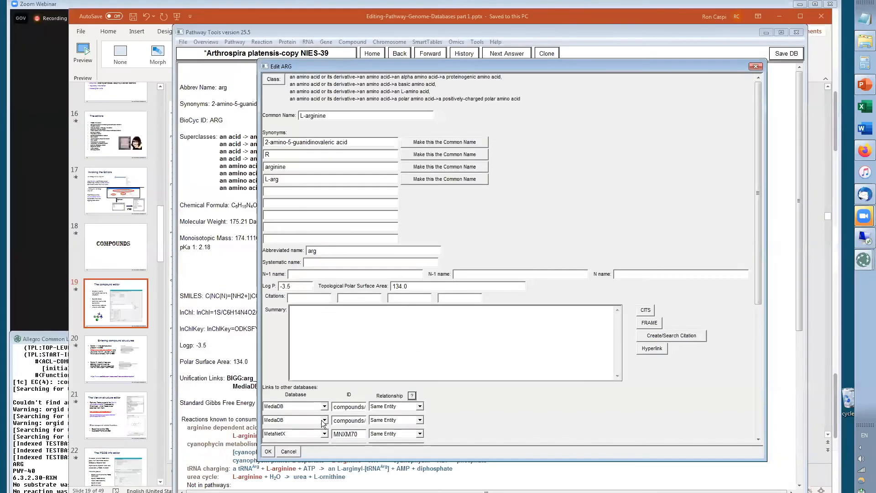
{"action": "left_click", "coordinate": [268, 452]}
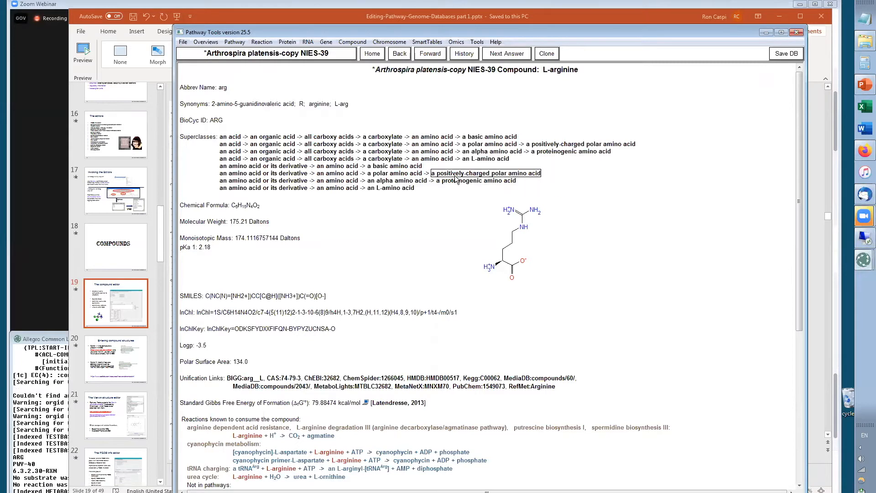
Reopen the Compound Editor for L-arginine from the page title
{"action": "mouse_move", "coordinate": [537, 177]}
{"action": "right_click", "coordinate": [555, 72]}
{"action": "right_click", "coordinate": [558, 69]}
{"action": "left_click", "coordinate": [599, 103]}
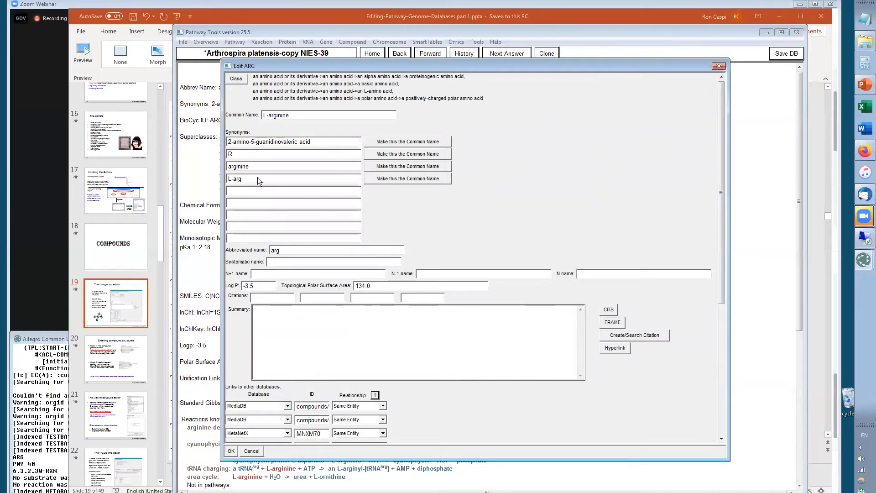
Make arginine the common name, then restore L-arginine as the common name
{"action": "left_click", "coordinate": [393, 167]}
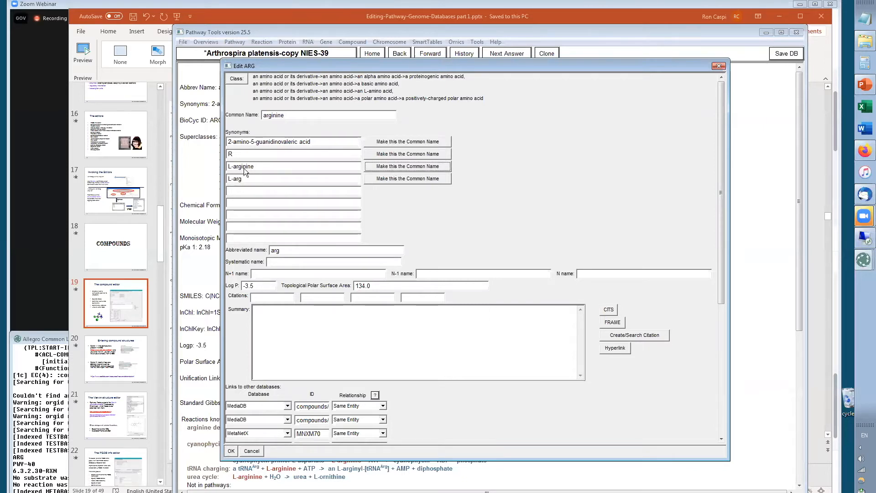
{"action": "left_click", "coordinate": [421, 169]}
Choose GlyToucan as the database for a new link to another database
{"action": "left_click", "coordinate": [274, 261]}
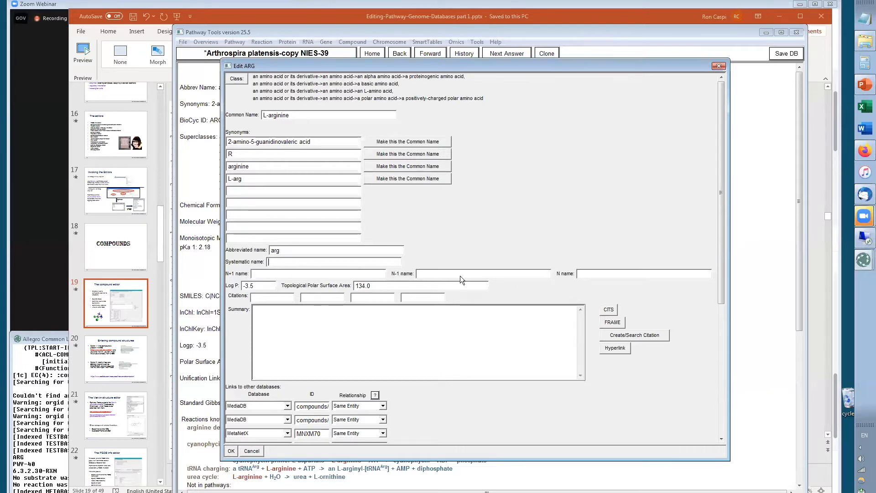
{"action": "left_click", "coordinate": [289, 324]}
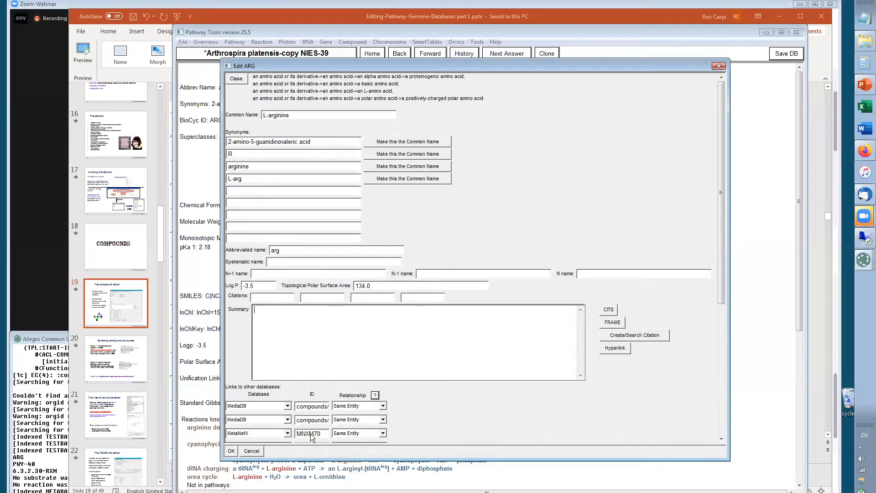
{"action": "left_click_drag", "start_coordinate": [721, 218], "coordinate": [713, 377]}
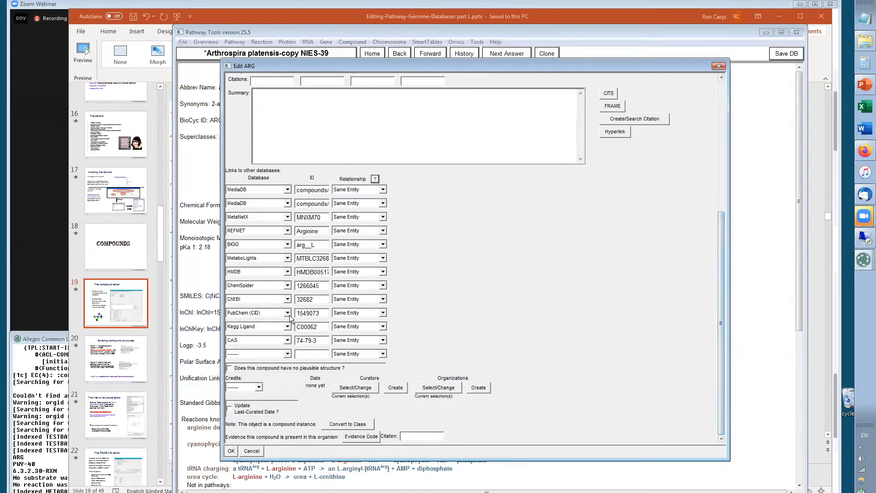
{"action": "left_click", "coordinate": [287, 354]}
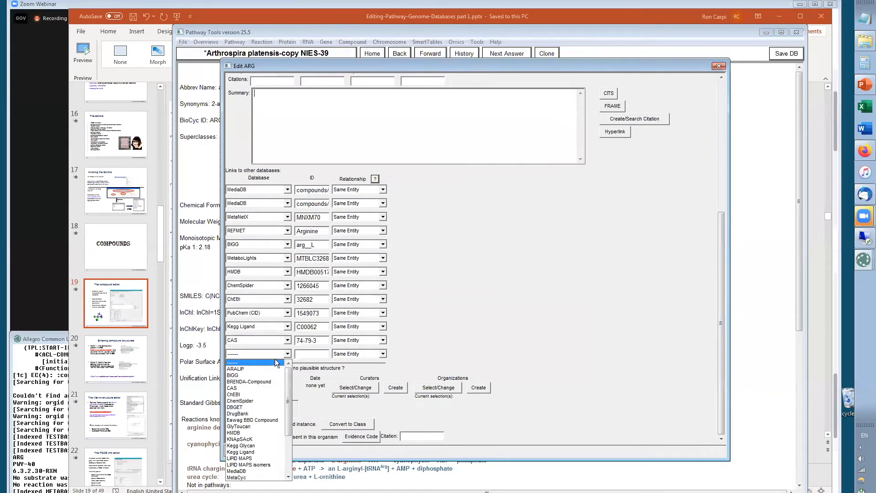
{"action": "scroll", "coordinate": [267, 438], "scroll_direction": "down", "scroll_amount": 4}
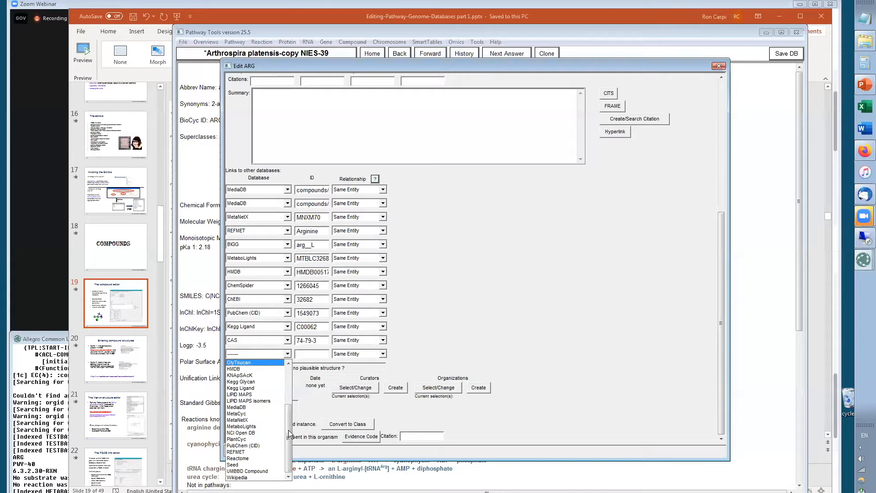
{"action": "left_click", "coordinate": [237, 363]}
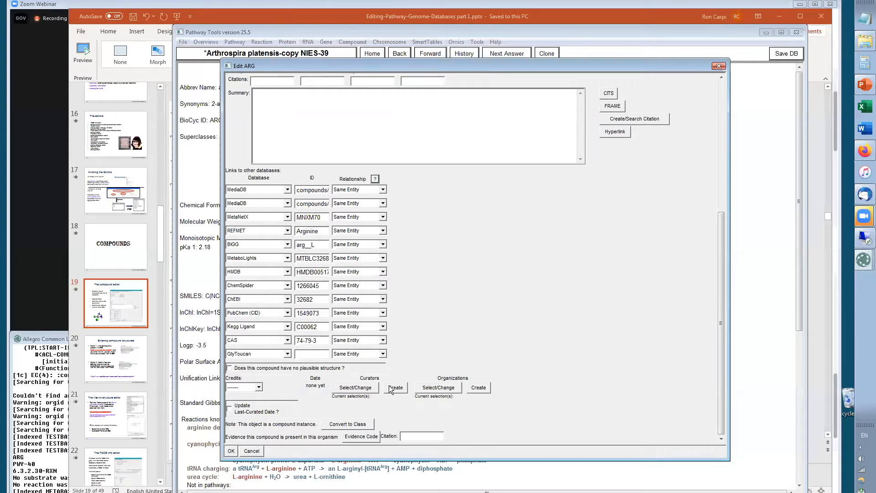
Pick Created as the credit type, then cancel the Compound Editor without saving
{"action": "left_click", "coordinate": [260, 387]}
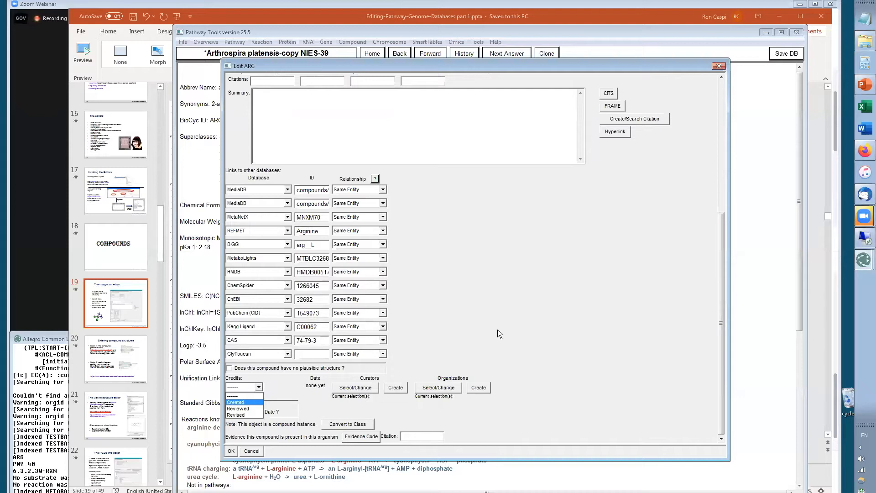
{"action": "left_click", "coordinate": [245, 396]}
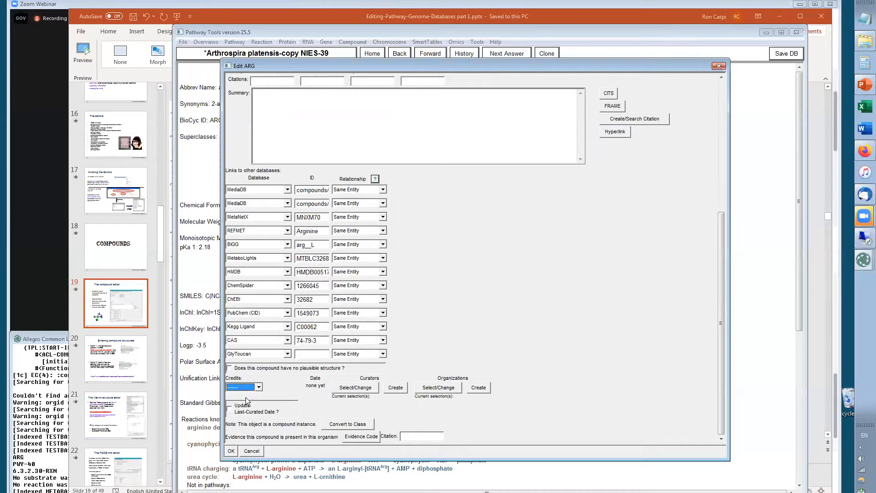
{"action": "left_click", "coordinate": [571, 300]}
{"action": "left_click", "coordinate": [253, 451]}
Switch to the presentation, advance to the slide on entering compound structures, and return to Pathway Tools
{"action": "key", "text": "alt+Tab"}
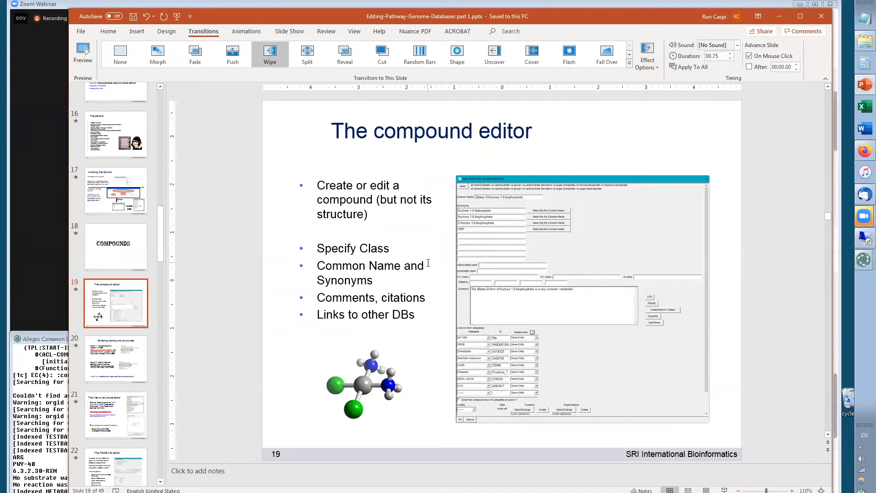
{"action": "left_click", "coordinate": [127, 356]}
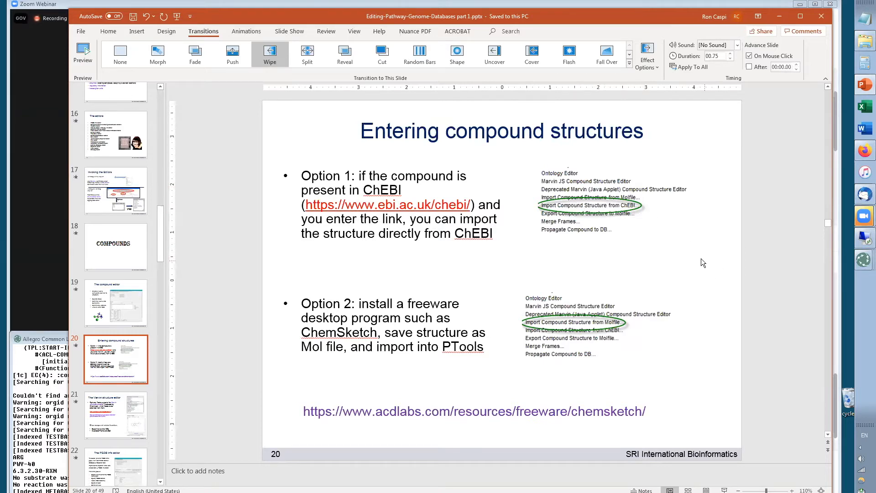
{"action": "key", "text": "alt+Tab"}
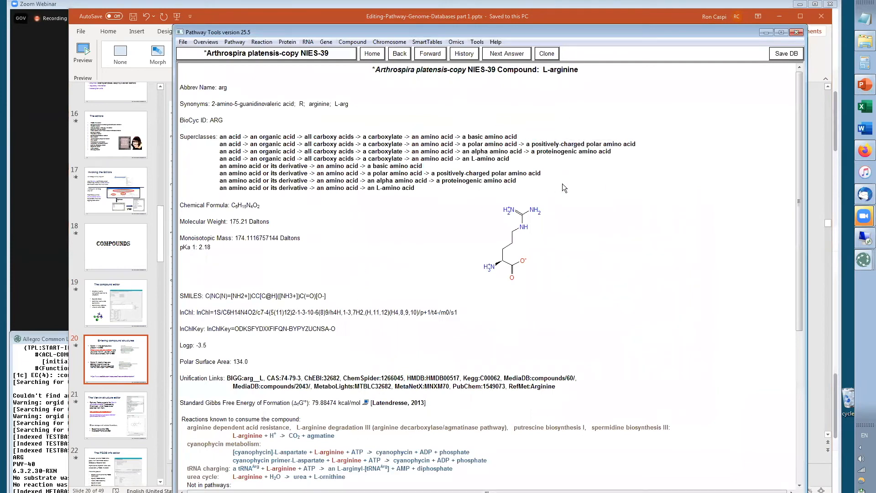
Open the L-arginine operations menu from the page title to show the structure import options, comparing it with the slide
{"action": "right_click", "coordinate": [556, 71]}
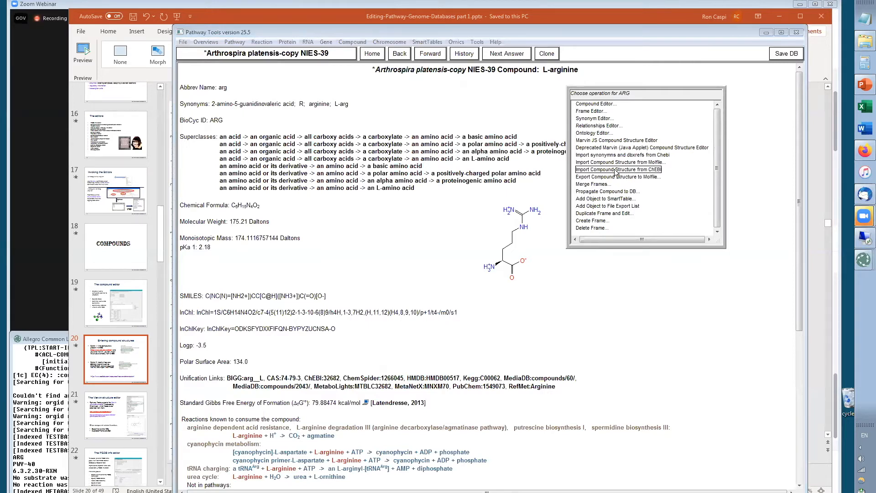
{"action": "key", "text": "alt+Tab"}
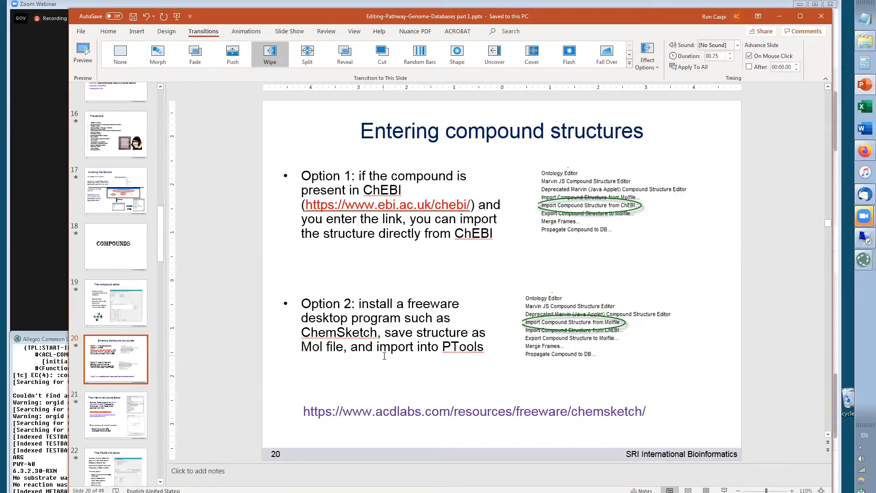
{"action": "key", "text": "alt+Tab"}
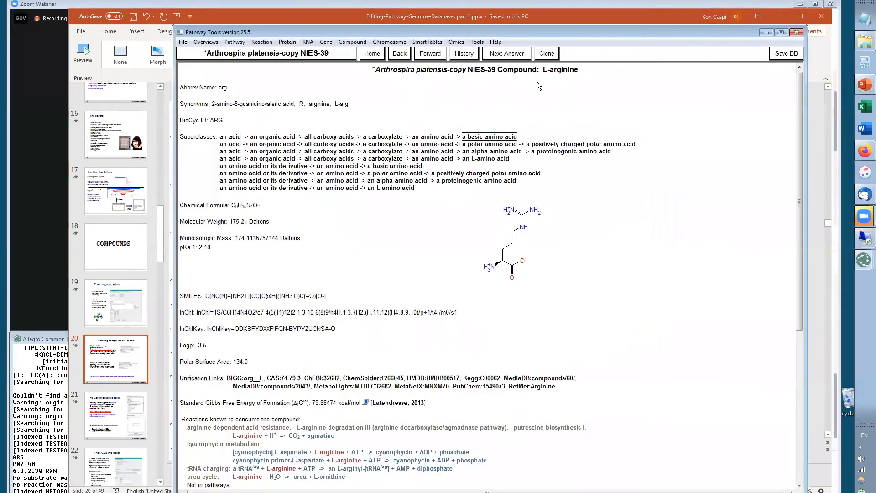
{"action": "right_click", "coordinate": [562, 70]}
{"action": "left_click", "coordinate": [562, 86]}
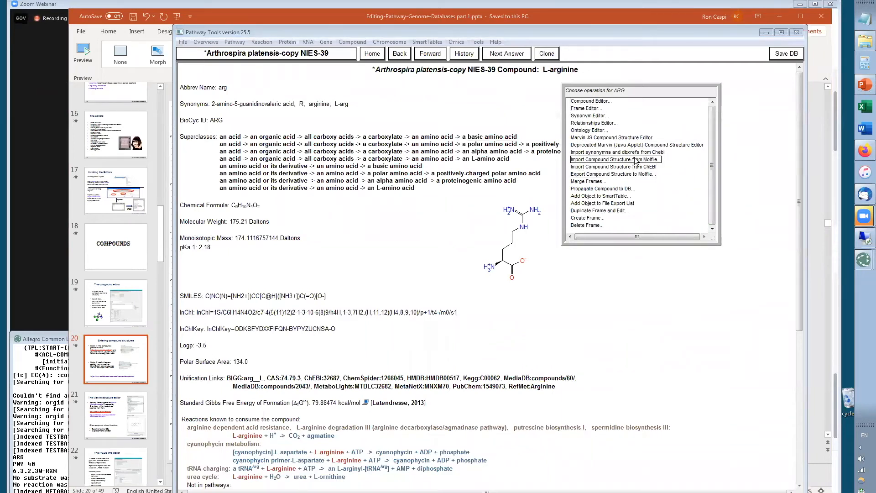
{"action": "left_click", "coordinate": [604, 336]}
{"action": "key", "text": "alt+Tab"}
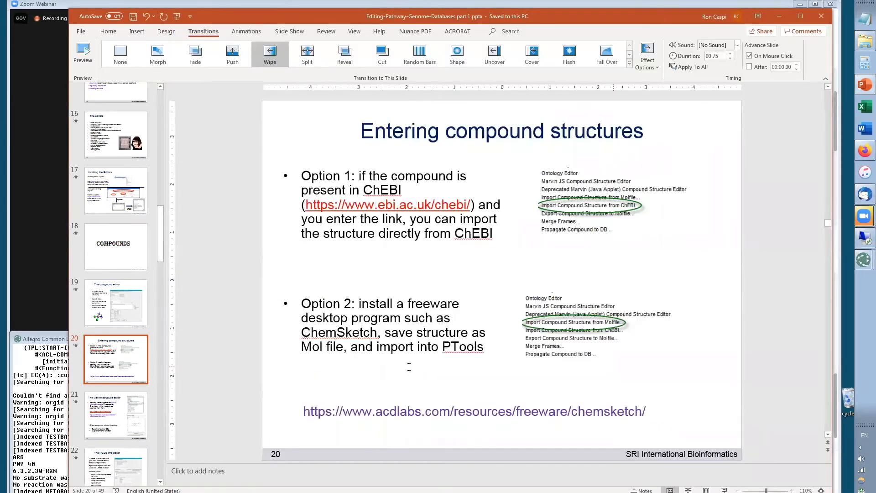
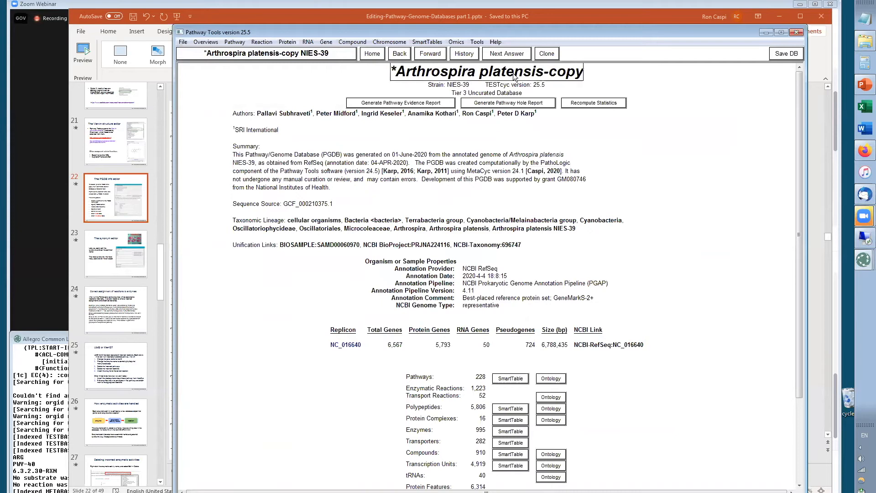
Open the PGDB Info Editor from the organism name on the database home page
{"action": "right_click", "coordinate": [523, 74]}
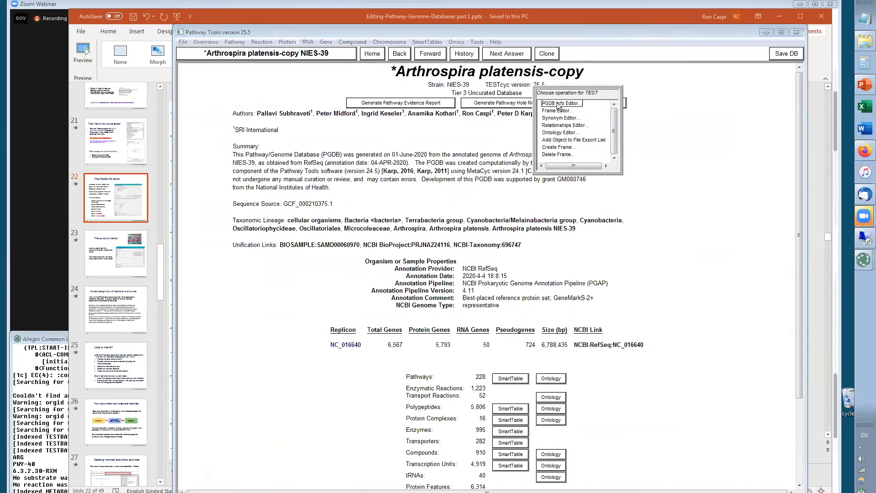
{"action": "left_click", "coordinate": [558, 104]}
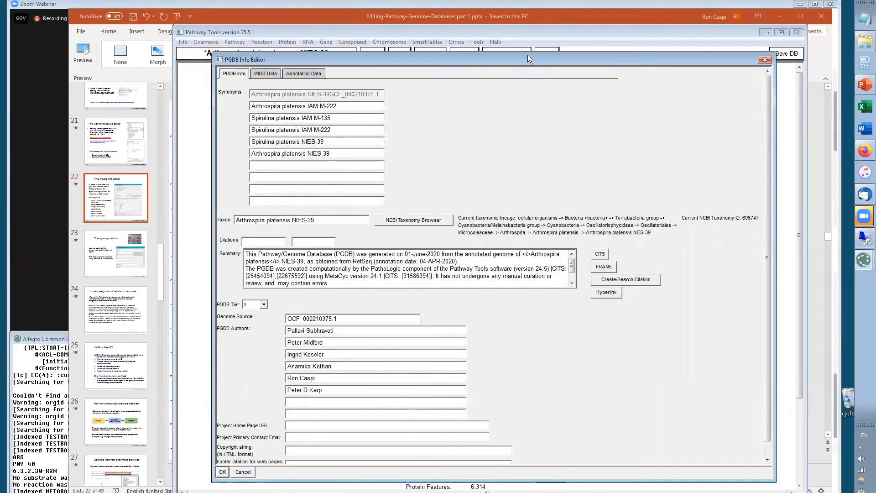
{"action": "left_click_drag", "start_coordinate": [527, 55], "coordinate": [527, 30]}
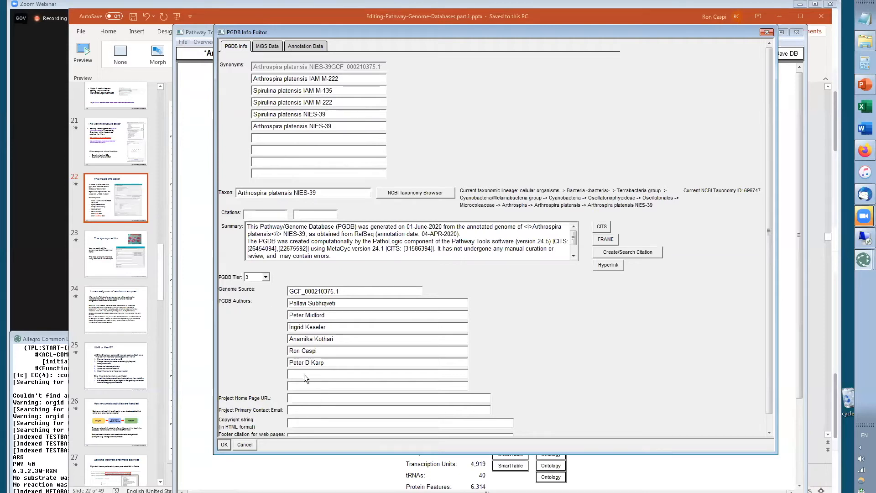
Try adding Cardi B as a PGDB author, declining to create a new curator entry
{"action": "left_click", "coordinate": [318, 375]}
{"action": "type", "text": "Cardi B"}
{"action": "left_click", "coordinate": [313, 383]}
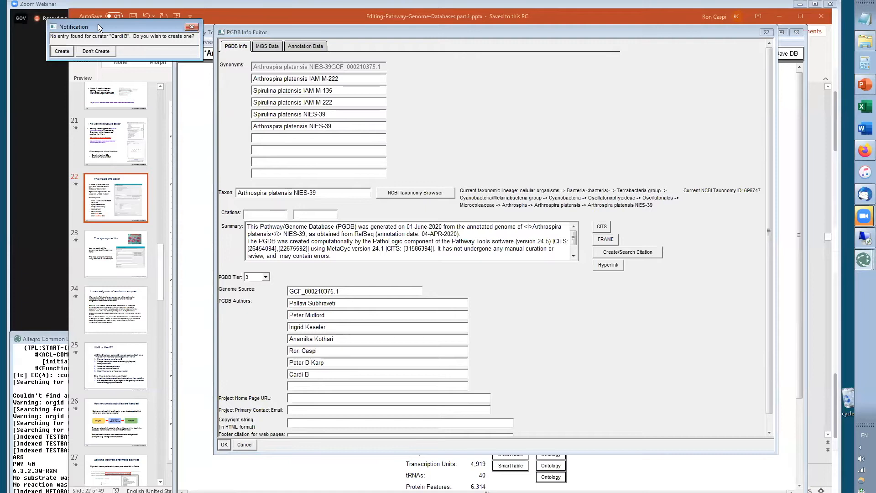
{"action": "left_click_drag", "start_coordinate": [98, 24], "coordinate": [435, 175]}
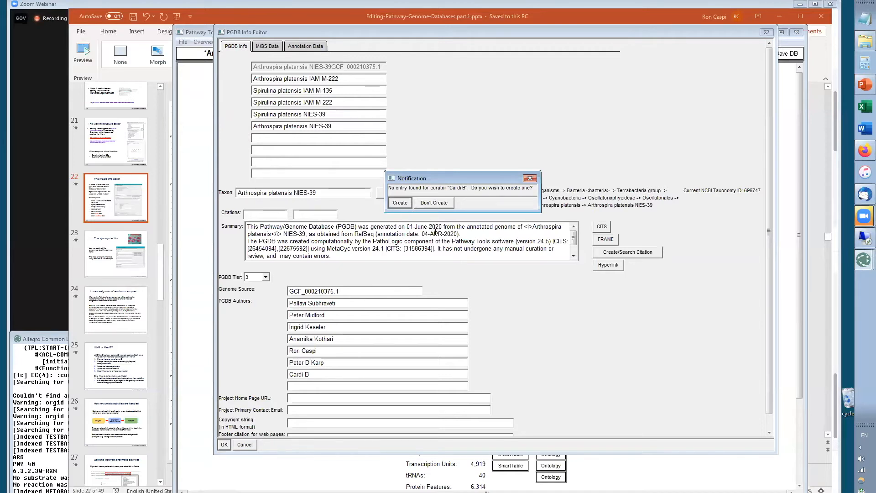
{"action": "left_click", "coordinate": [435, 203]}
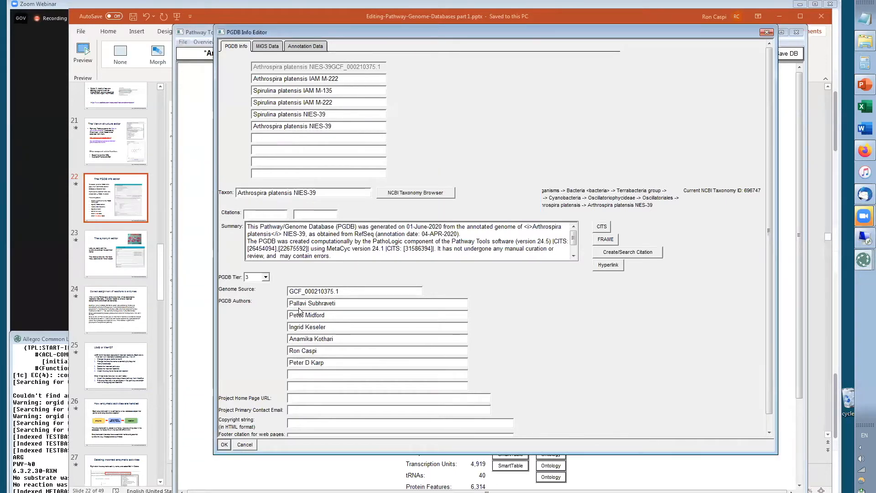
Examine the PGDB Tier choices and scroll through the rest of the PGDB Info page
{"action": "left_click", "coordinate": [266, 278]}
{"action": "left_click", "coordinate": [258, 298]}
{"action": "left_click", "coordinate": [265, 277]}
{"action": "left_click", "coordinate": [264, 304]}
{"action": "left_click", "coordinate": [296, 361]}
{"action": "left_click_drag", "start_coordinate": [767, 367], "coordinate": [764, 426]}
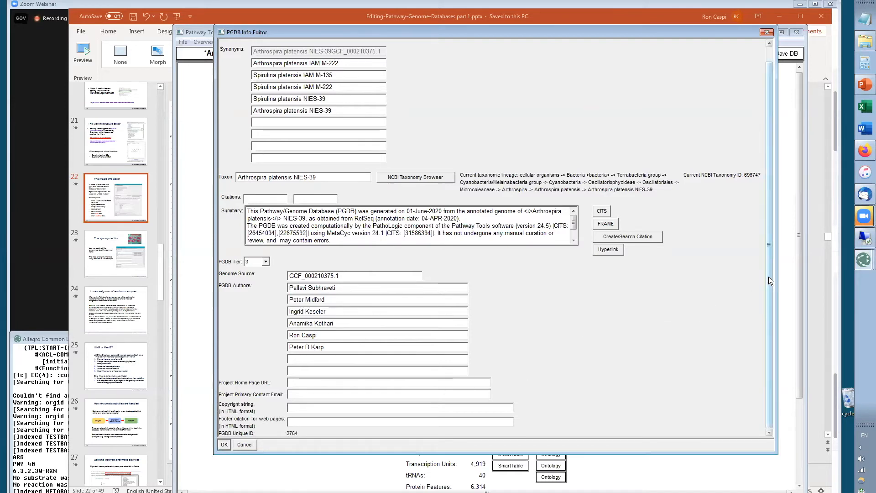
{"action": "scroll", "coordinate": [768, 276], "scroll_direction": "up", "scroll_amount": 2}
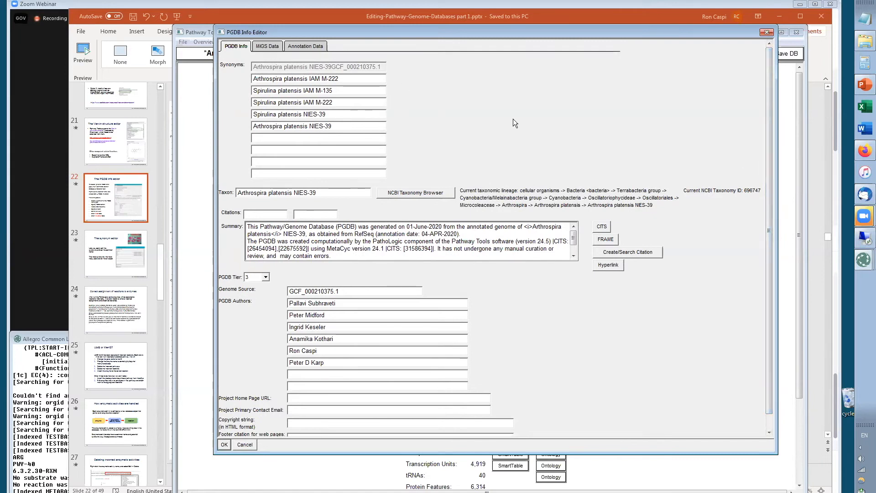
On the MIGS Data page, set the biotic relationship to free-living
{"action": "left_click", "coordinate": [265, 46]}
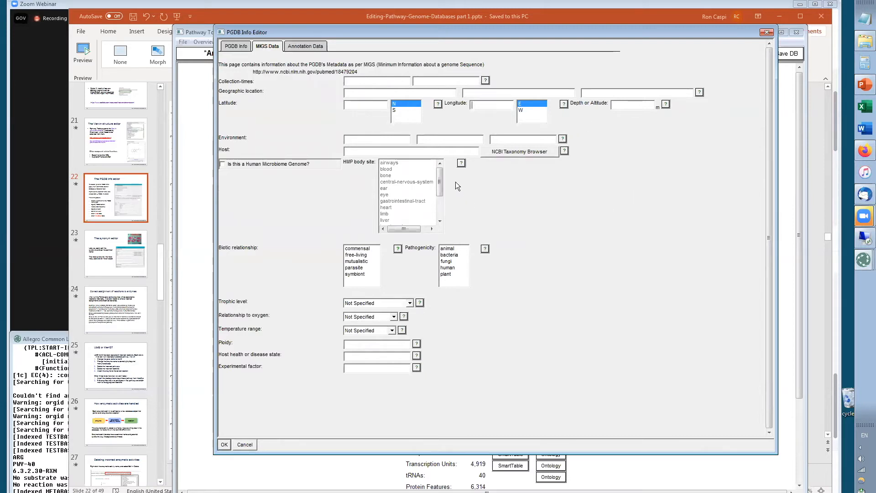
{"action": "left_click", "coordinate": [362, 139]}
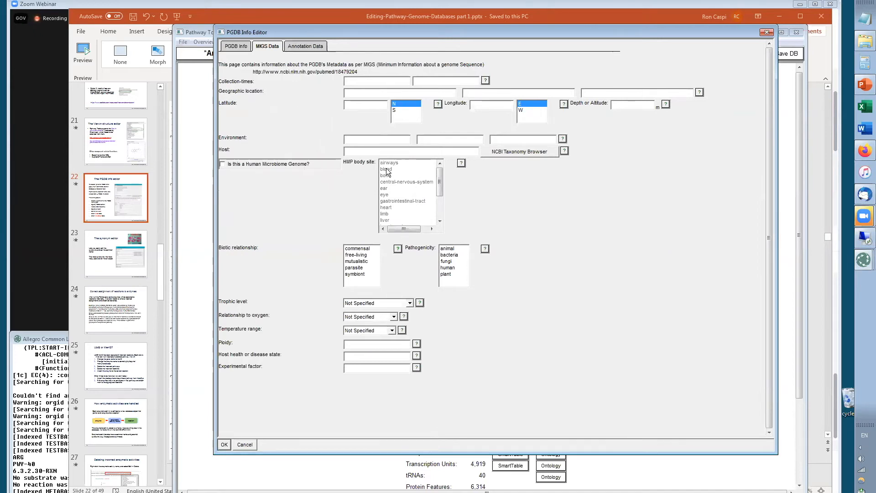
{"action": "left_click", "coordinate": [223, 165]}
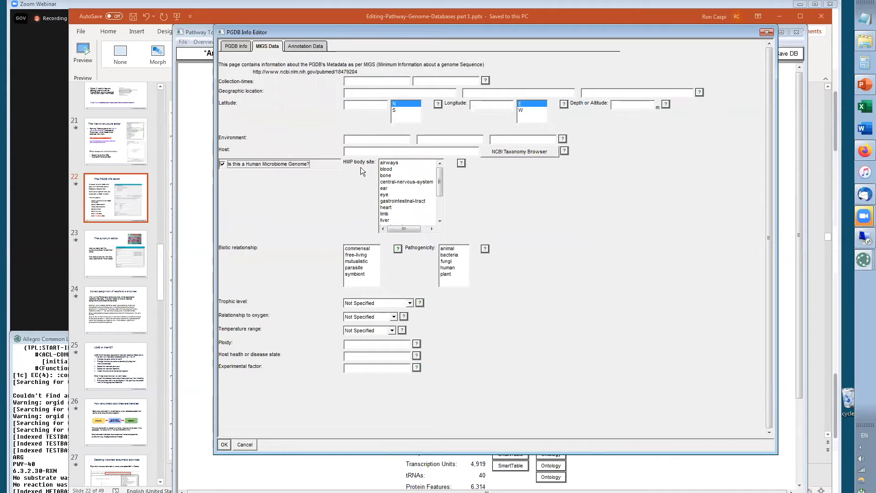
{"action": "left_click", "coordinate": [222, 165]}
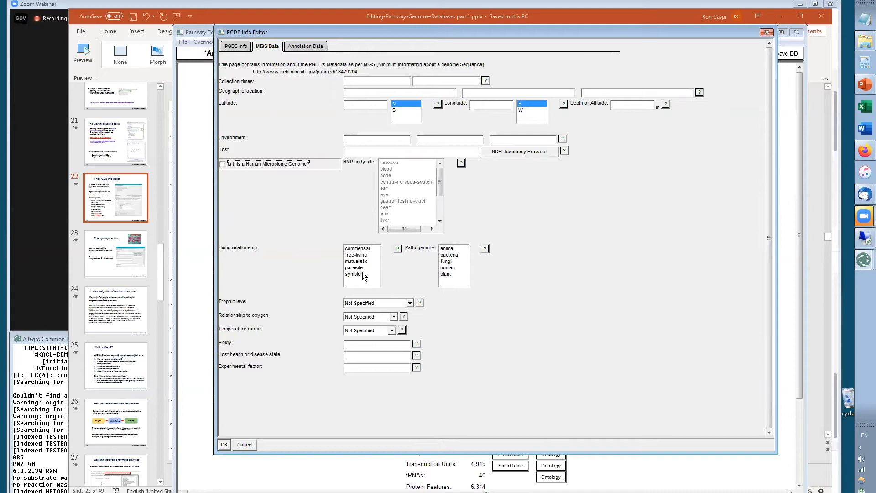
{"action": "left_click", "coordinate": [358, 255]}
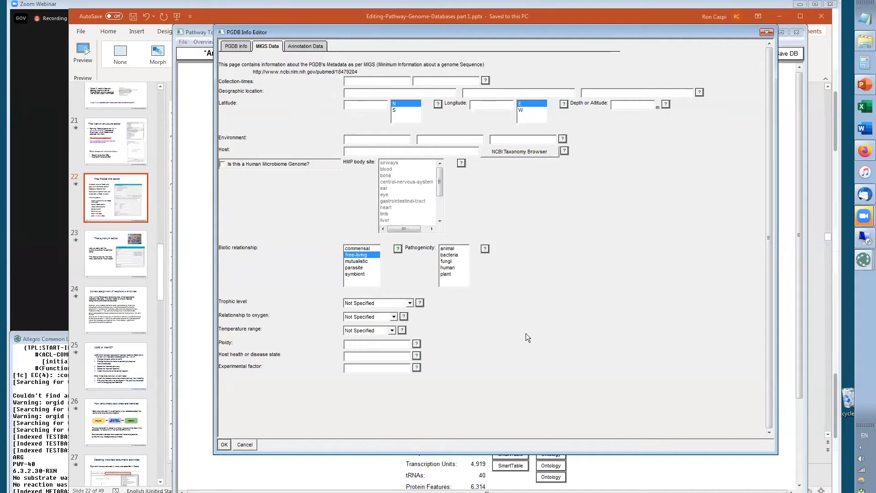
Set the trophic level to autotroph and the relationship to oxygen to aerobe
{"action": "left_click", "coordinate": [409, 303]}
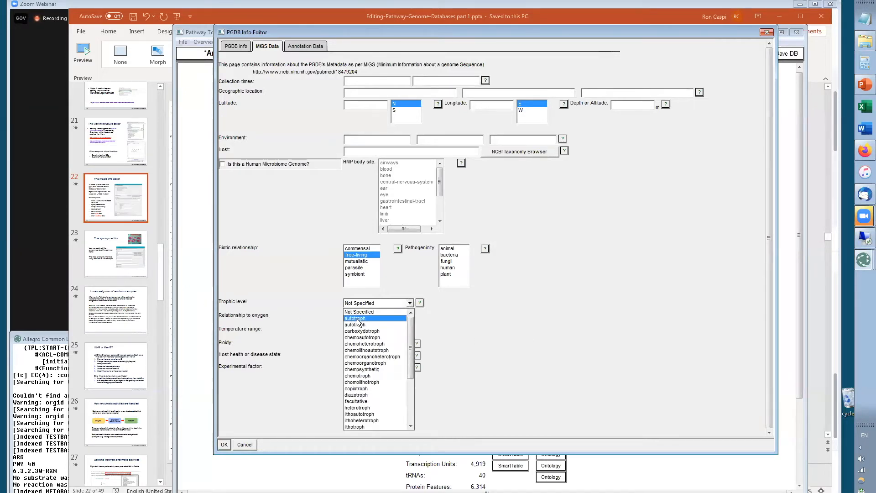
{"action": "left_click", "coordinate": [356, 318]}
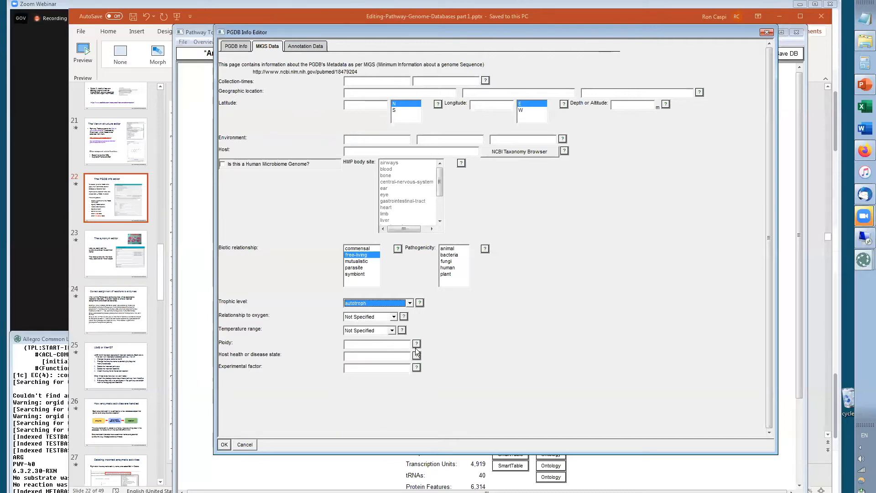
{"action": "left_click", "coordinate": [393, 316]}
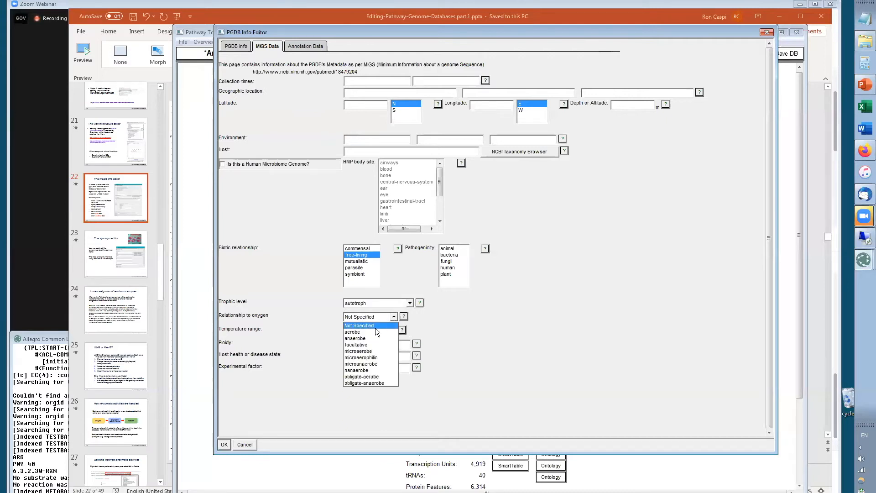
{"action": "left_click", "coordinate": [375, 331]}
{"action": "left_click", "coordinate": [543, 386]}
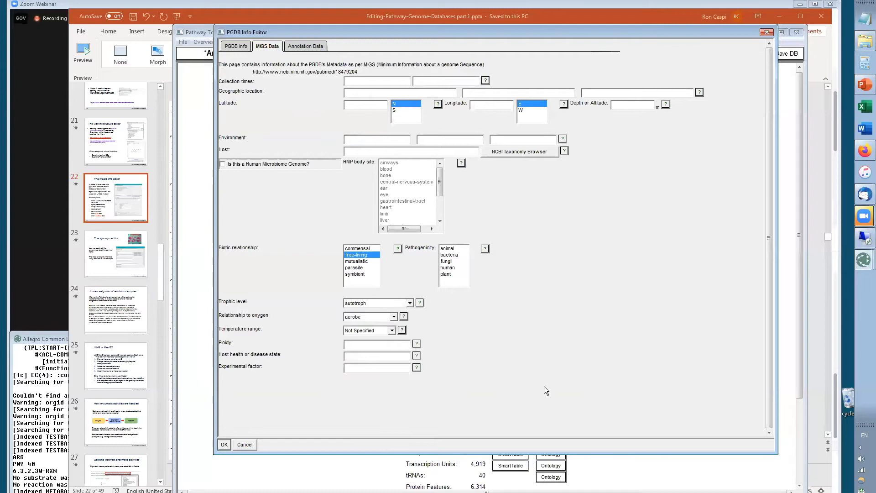
Set the temperature range to mesophile and save the PGDB info changes
{"action": "left_click", "coordinate": [392, 329]}
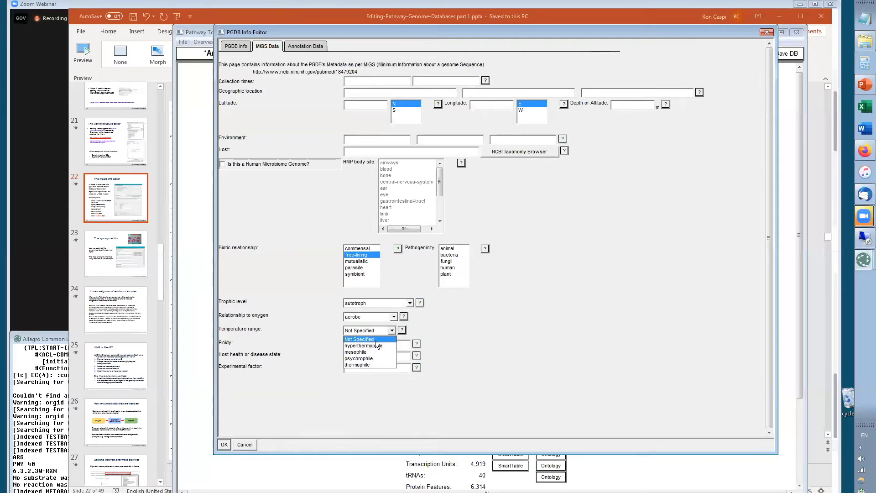
{"action": "left_click", "coordinate": [369, 352]}
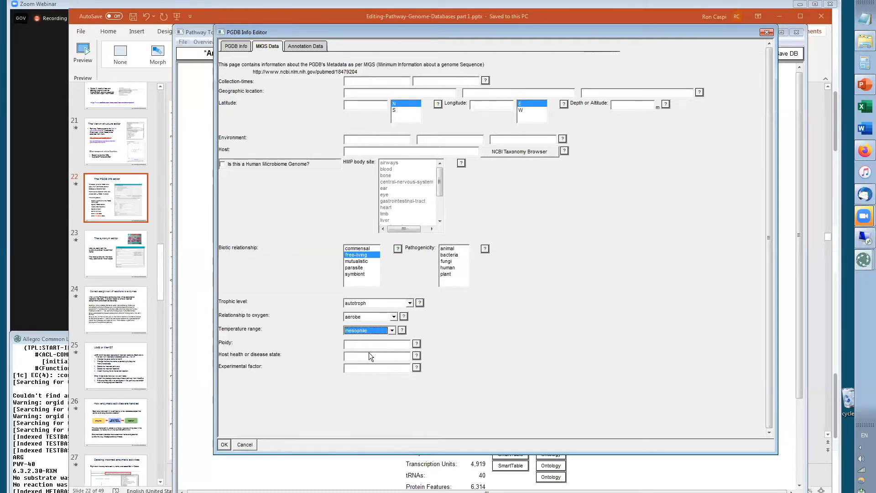
{"action": "left_click", "coordinate": [537, 364]}
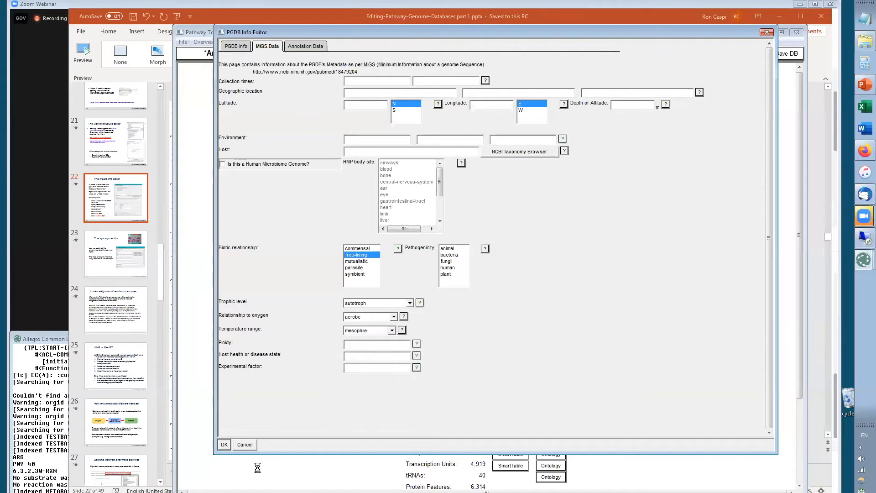
{"action": "left_click", "coordinate": [224, 445]}
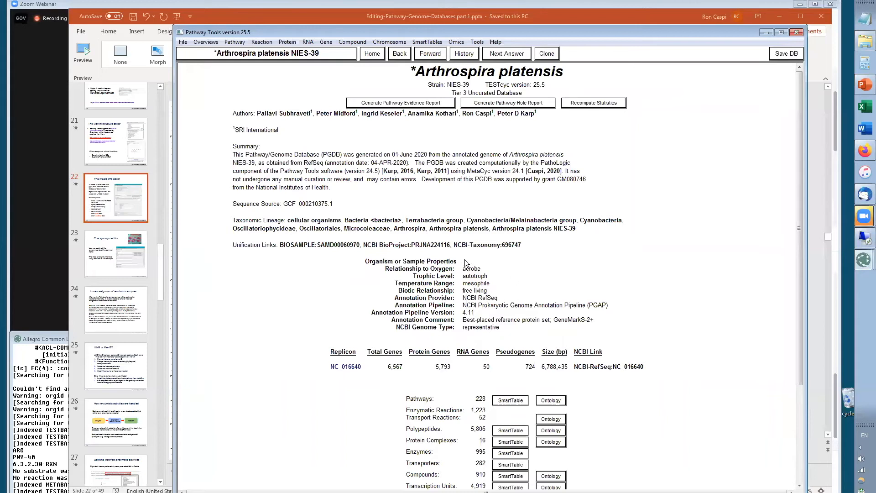
Reopen the PGDB Info Editor to view the Annotation Data page, then cancel it
{"action": "right_click", "coordinate": [502, 74]}
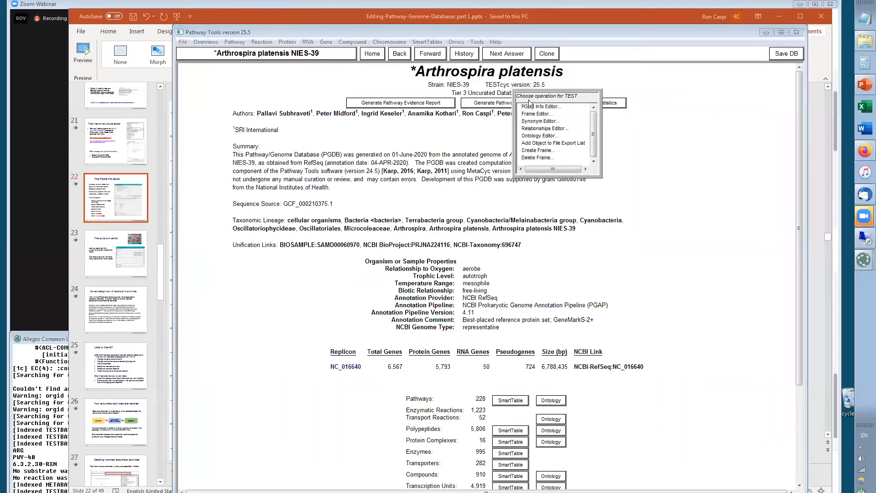
{"action": "left_click", "coordinate": [531, 106]}
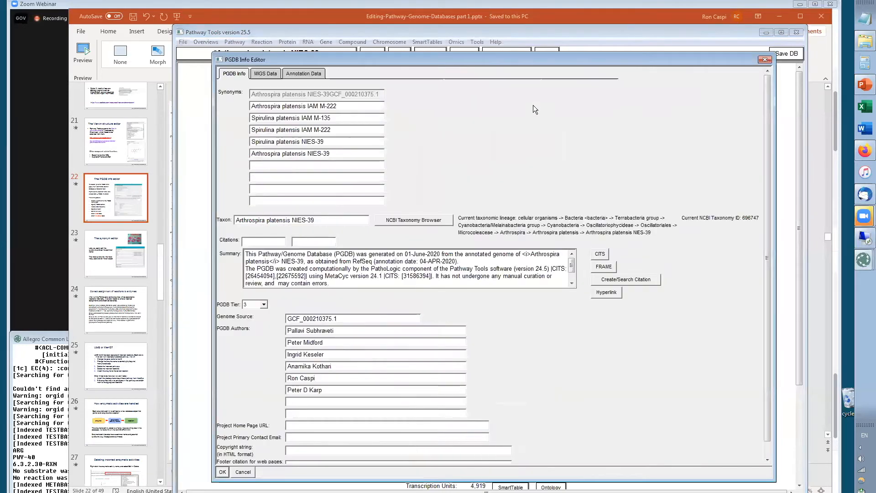
{"action": "left_click", "coordinate": [308, 73]}
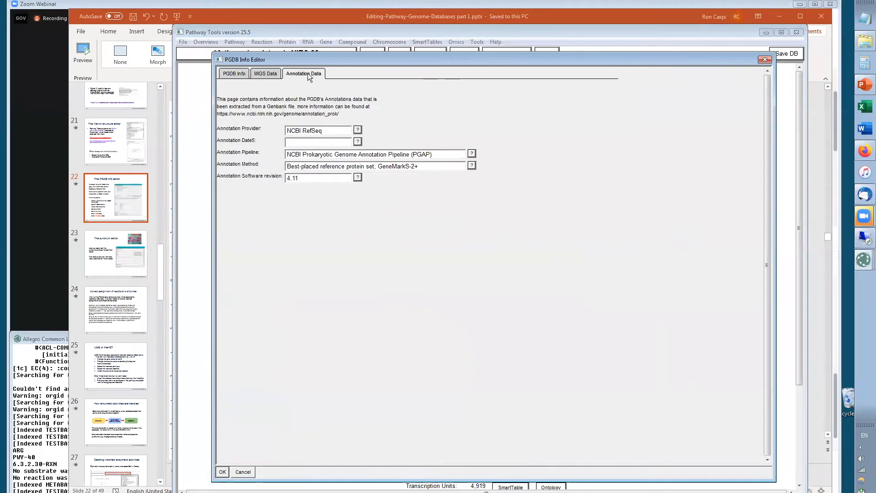
{"action": "left_click", "coordinate": [323, 142]}
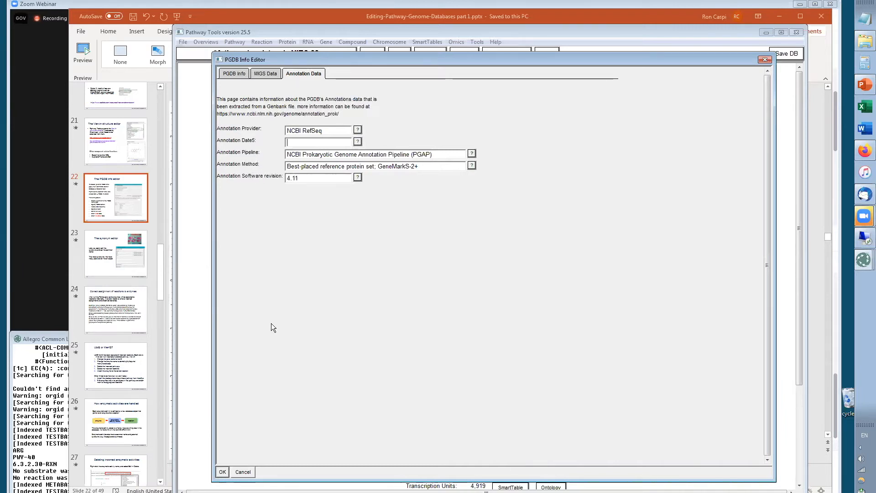
{"action": "left_click", "coordinate": [242, 472]}
Switch to the presentation and advance to the synonym editor slide
{"action": "key", "text": "alt+Tab"}
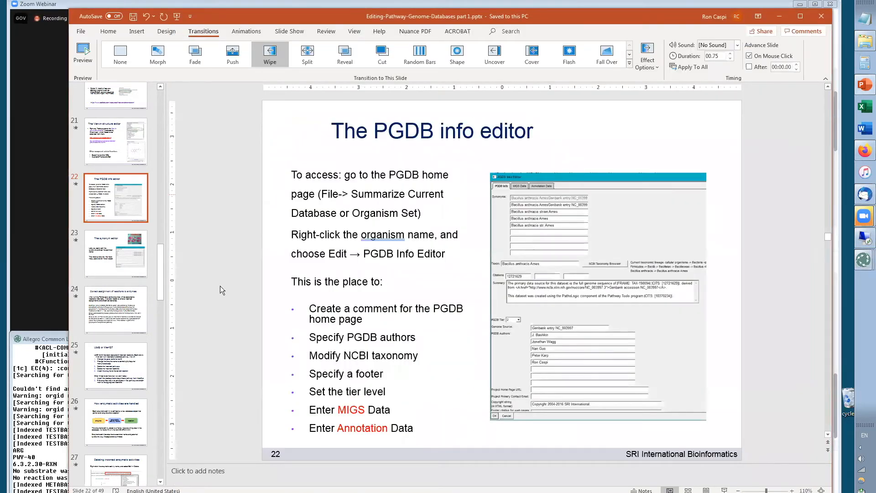
{"action": "left_click", "coordinate": [92, 243]}
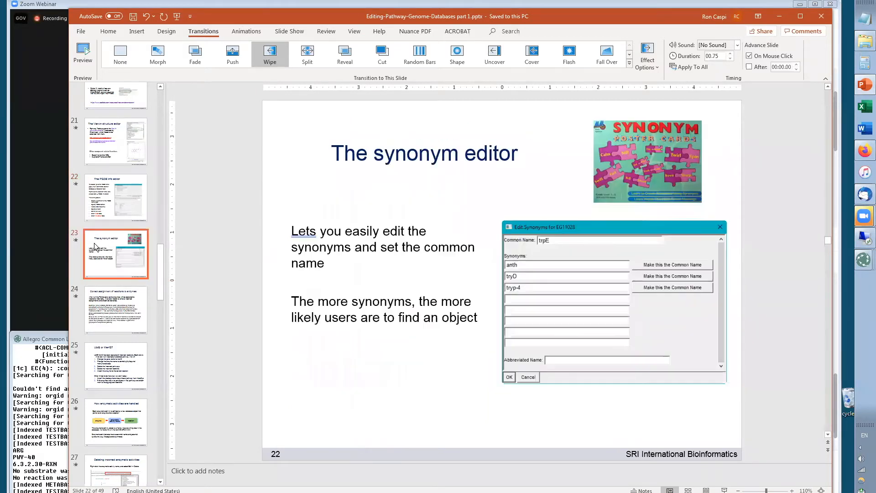
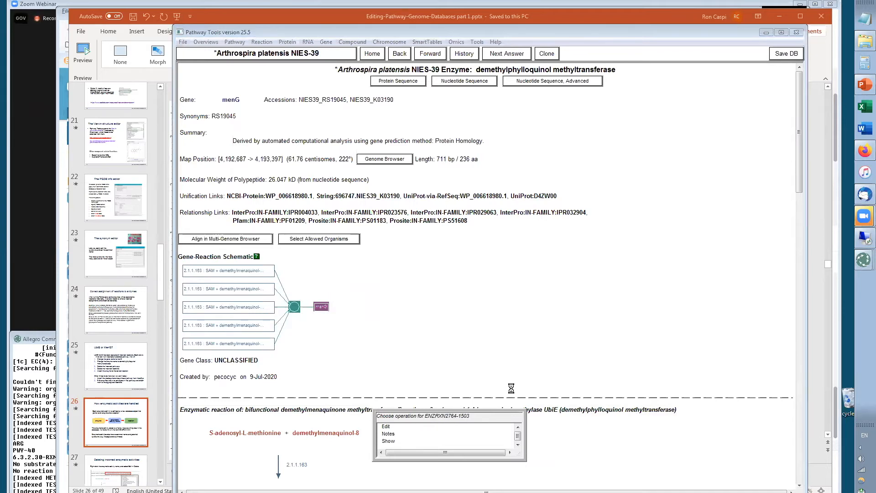
{"action": "left_click", "coordinate": [561, 342]}
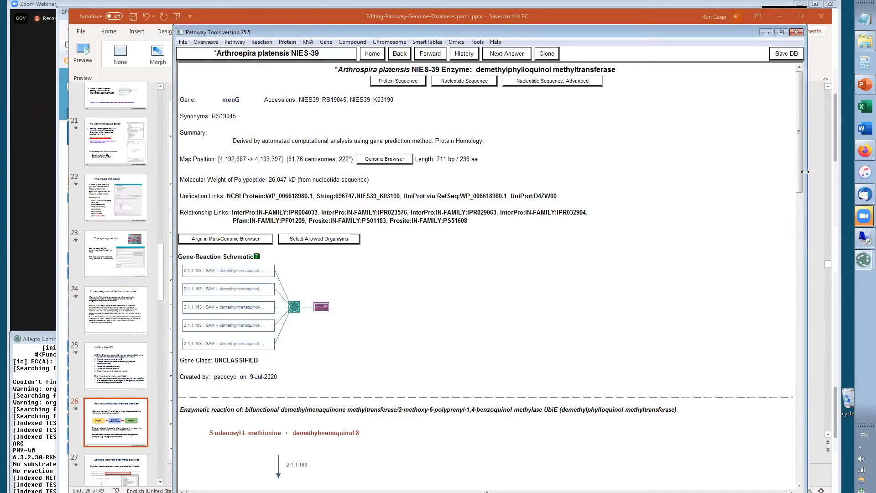
{"action": "left_click_drag", "start_coordinate": [798, 175], "coordinate": [806, 207]}
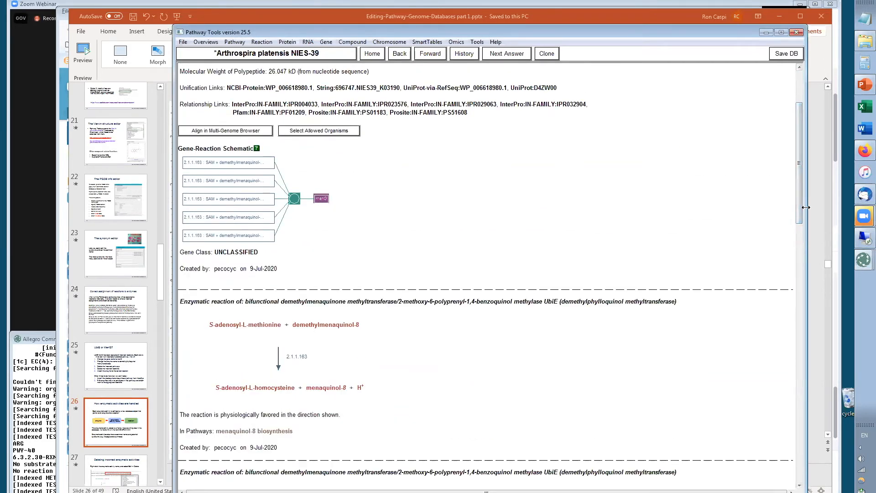
{"action": "right_click", "coordinate": [387, 302]}
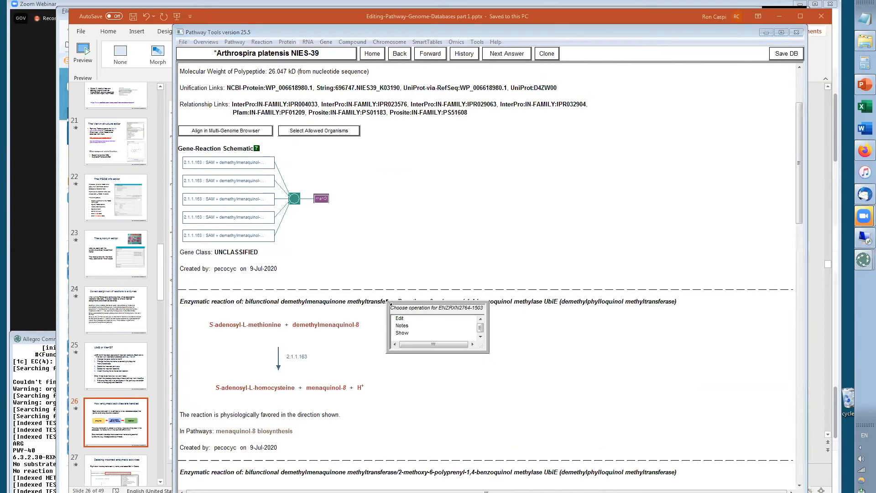
{"action": "left_click", "coordinate": [400, 319]}
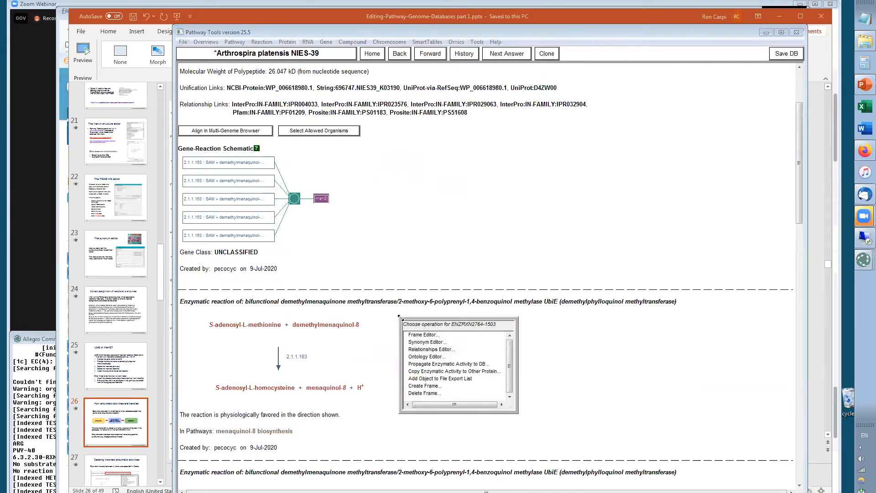
{"action": "left_click", "coordinate": [424, 394]}
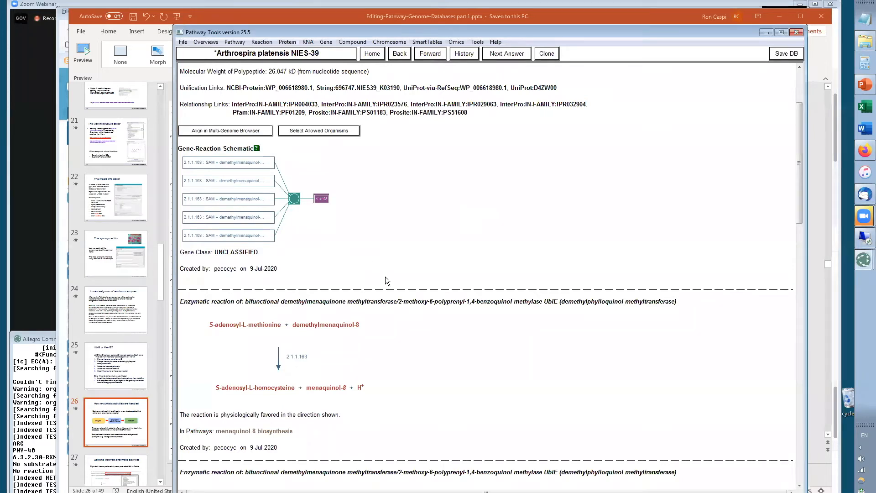
Delete the menaquinol-8 biosynthesis pathway, also deleting its unreferenced component reactions and substrates
{"action": "mouse_move", "coordinate": [296, 362]}
{"action": "left_click_drag", "start_coordinate": [798, 177], "coordinate": [819, 240]}
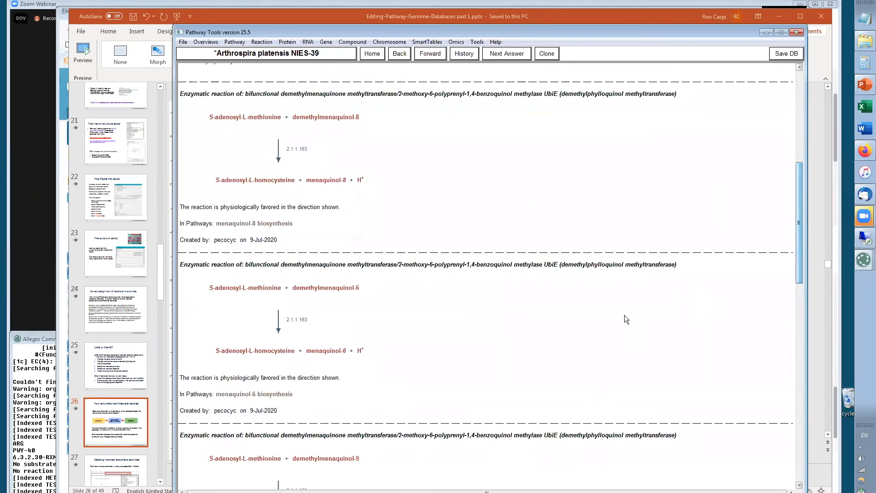
{"action": "right_click", "coordinate": [271, 229]}
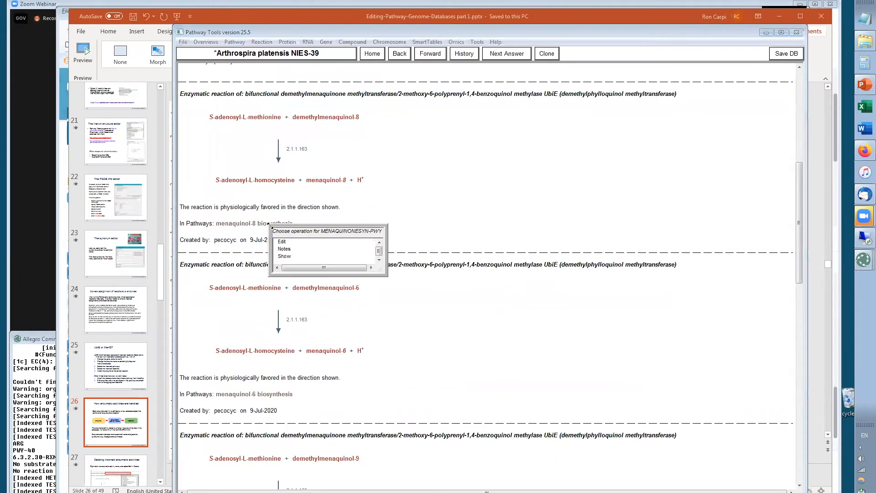
{"action": "left_click", "coordinate": [281, 242]}
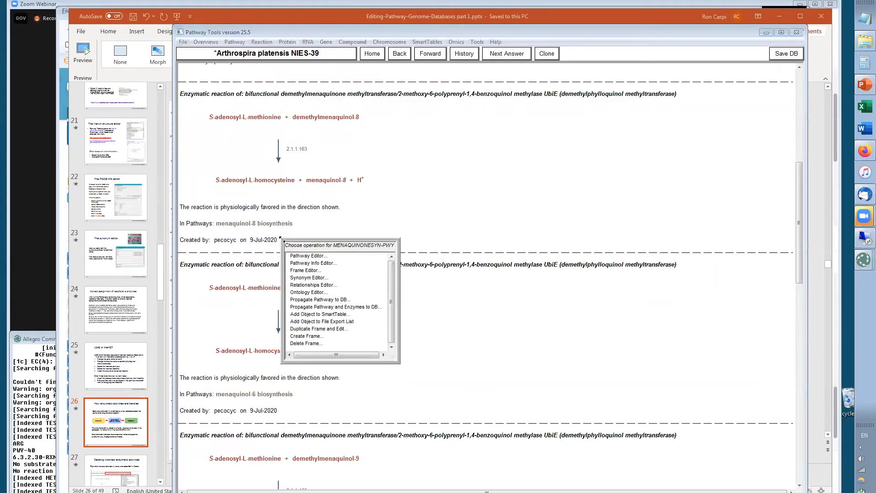
{"action": "left_click", "coordinate": [300, 342]}
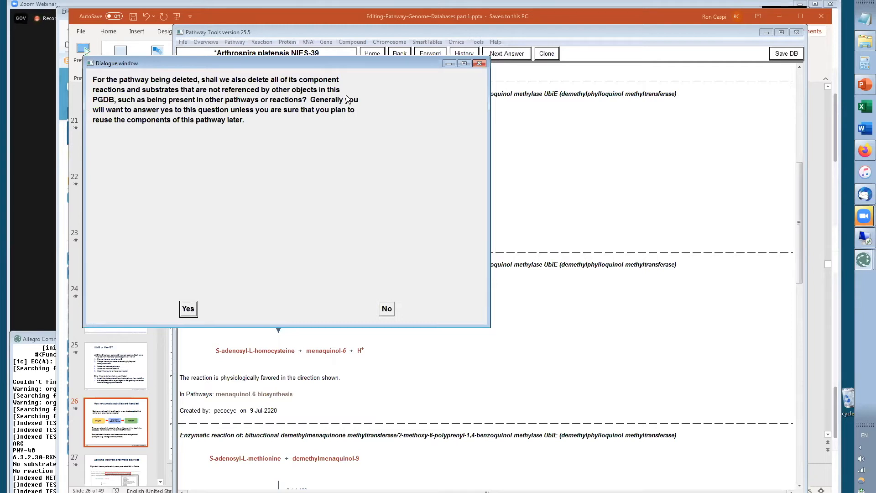
{"action": "left_click", "coordinate": [188, 309]}
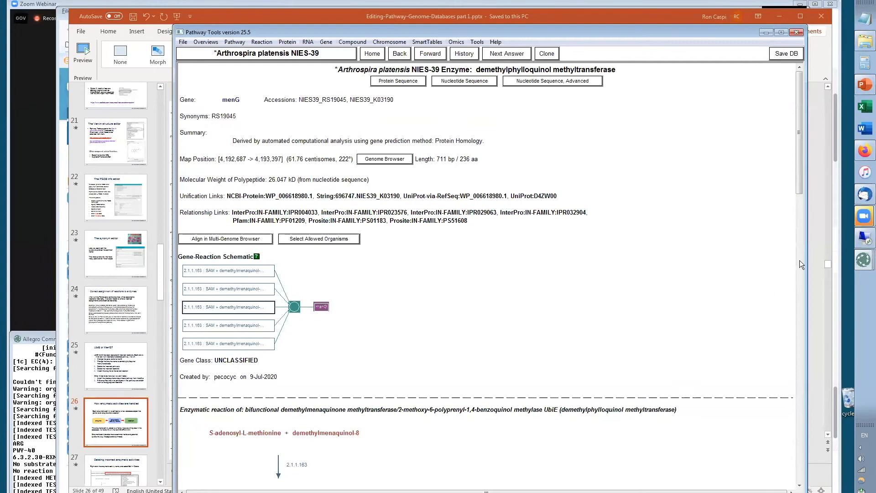
Delete the menaquinol-6 biosynthesis pathway together with its unreferenced components
{"action": "left_click_drag", "start_coordinate": [796, 173], "coordinate": [818, 236]}
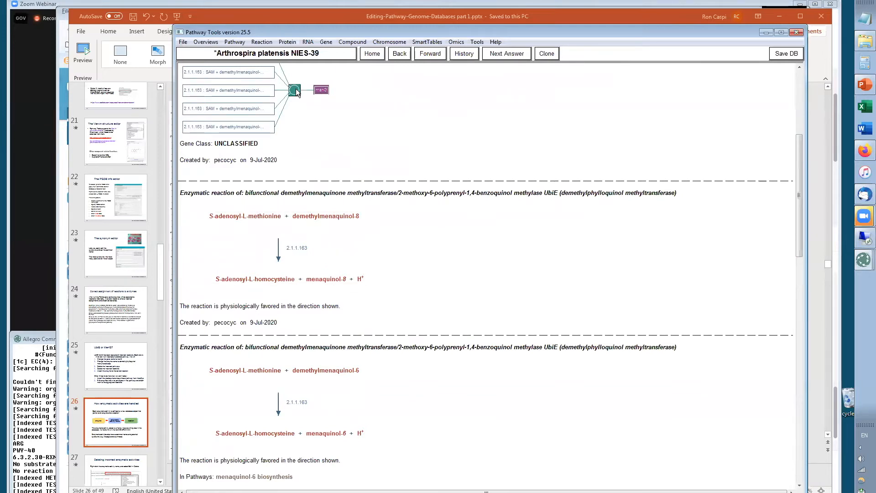
{"action": "mouse_move", "coordinate": [297, 93]}
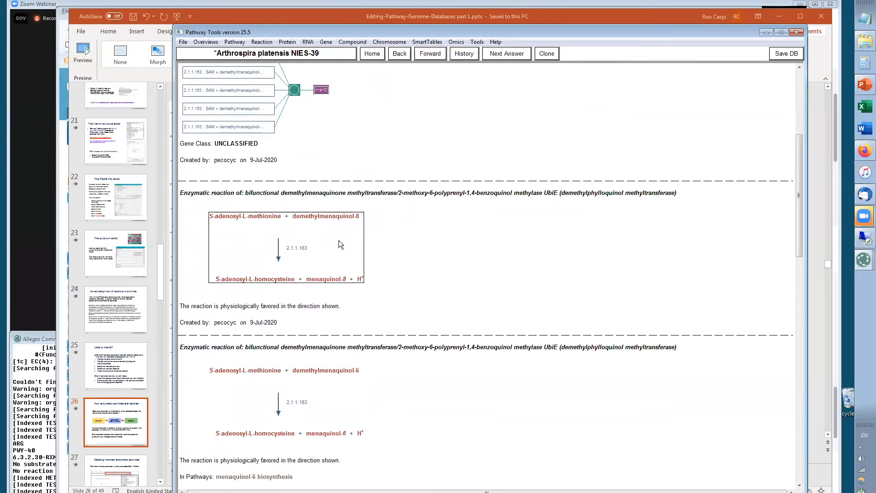
{"action": "left_click_drag", "start_coordinate": [798, 212], "coordinate": [798, 277]}
{"action": "right_click", "coordinate": [264, 257]}
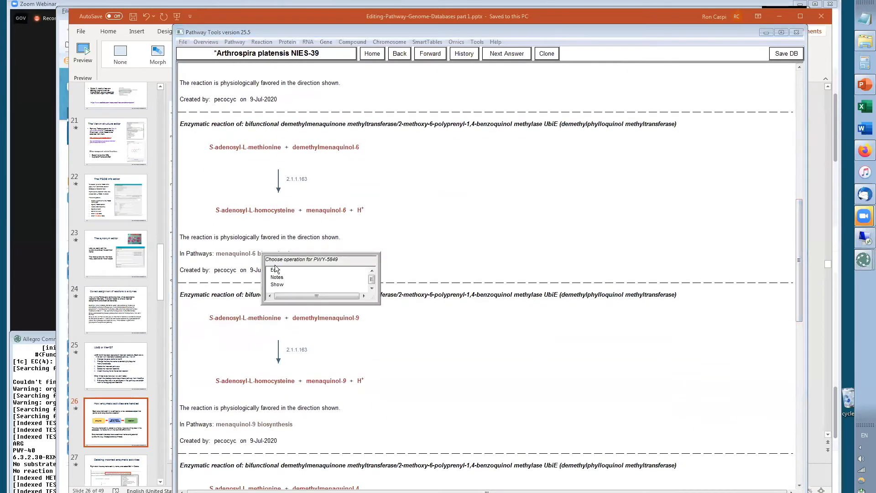
{"action": "left_click", "coordinate": [275, 270]}
{"action": "left_click", "coordinate": [293, 373]}
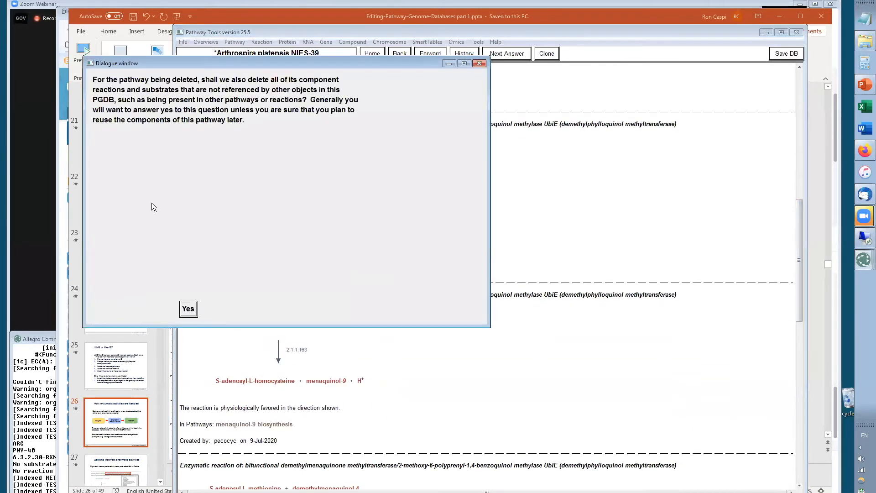
{"action": "left_click", "coordinate": [188, 309]}
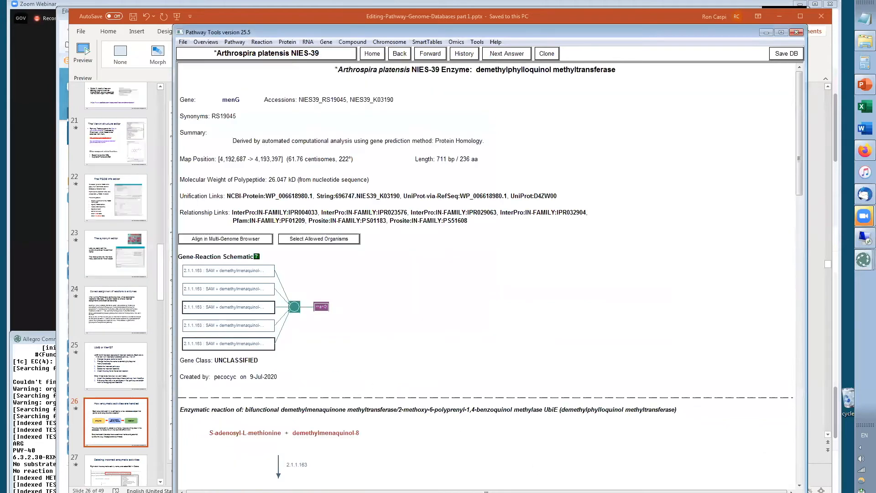
Delete the menaquinol-9 biosynthesis pathway together with its unreferenced components
{"action": "left_click_drag", "start_coordinate": [799, 177], "coordinate": [803, 340]}
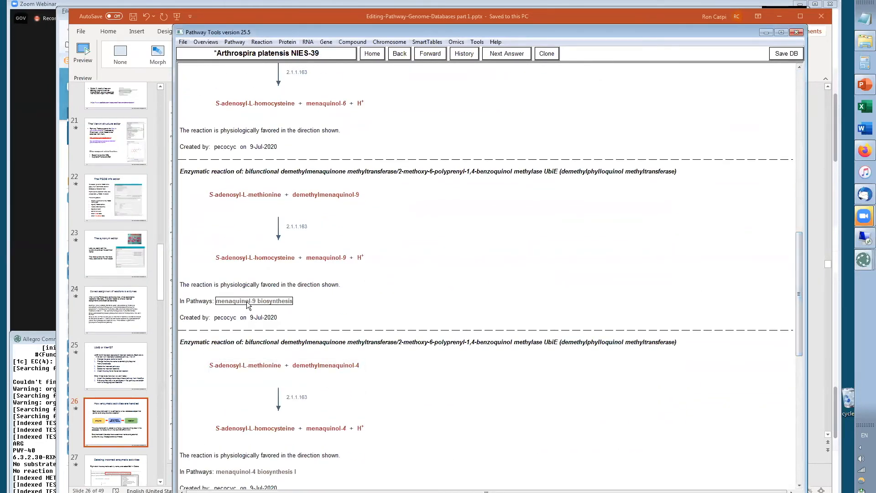
{"action": "left_click", "coordinate": [254, 301]}
{"action": "left_click", "coordinate": [259, 319]}
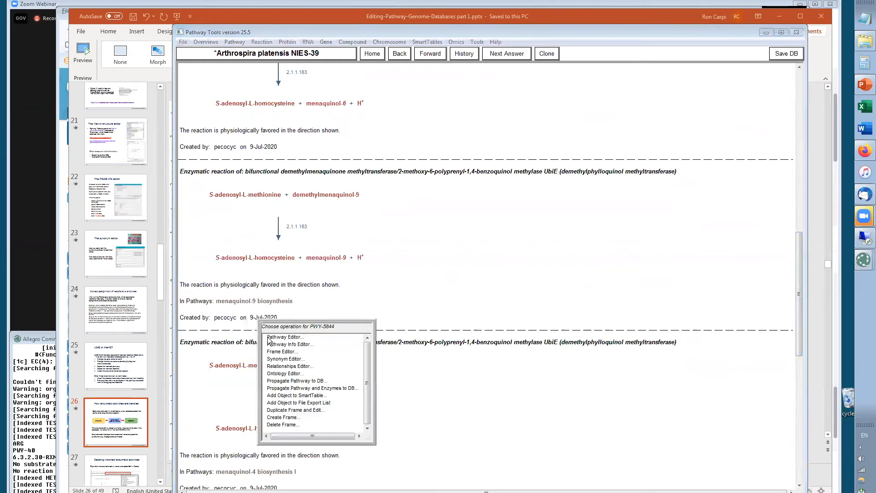
{"action": "left_click", "coordinate": [279, 420]}
{"action": "left_click", "coordinate": [184, 312]}
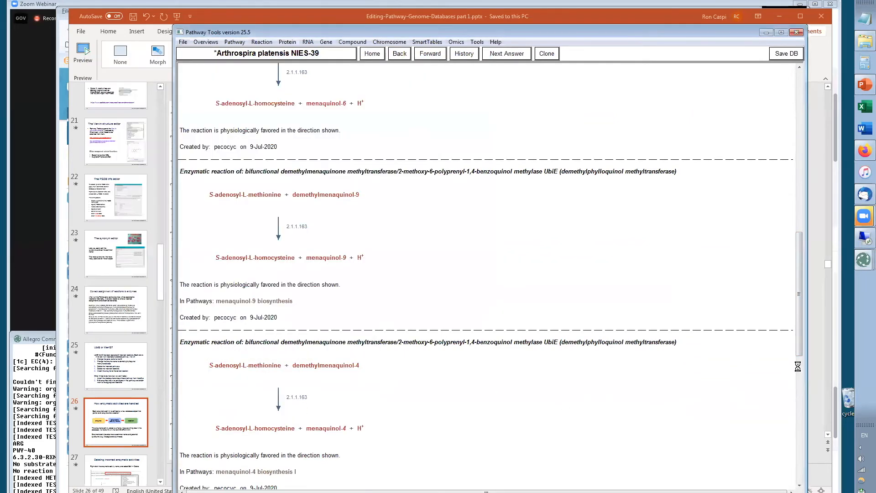
Delete the menaquinol-4 biosynthesis I pathway together with its unreferenced components
{"action": "left_click_drag", "start_coordinate": [796, 174], "coordinate": [825, 398]}
{"action": "right_click", "coordinate": [259, 273]}
{"action": "left_click", "coordinate": [270, 289]}
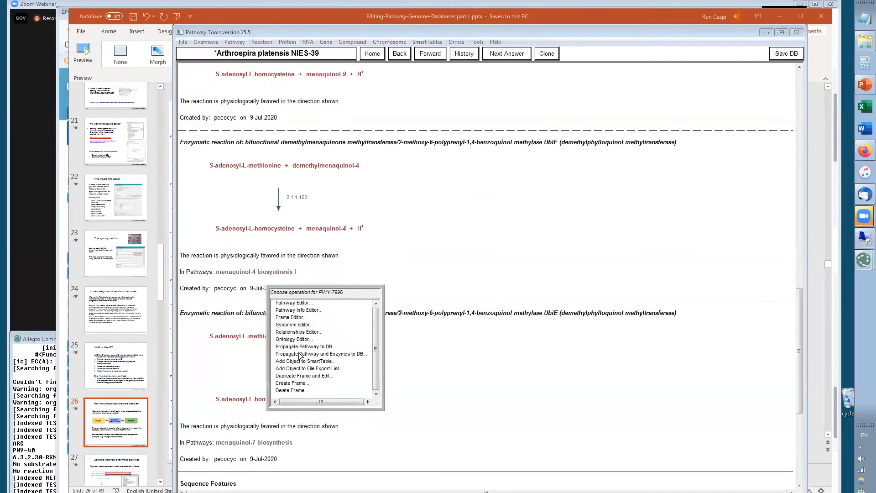
{"action": "left_click", "coordinate": [292, 387]}
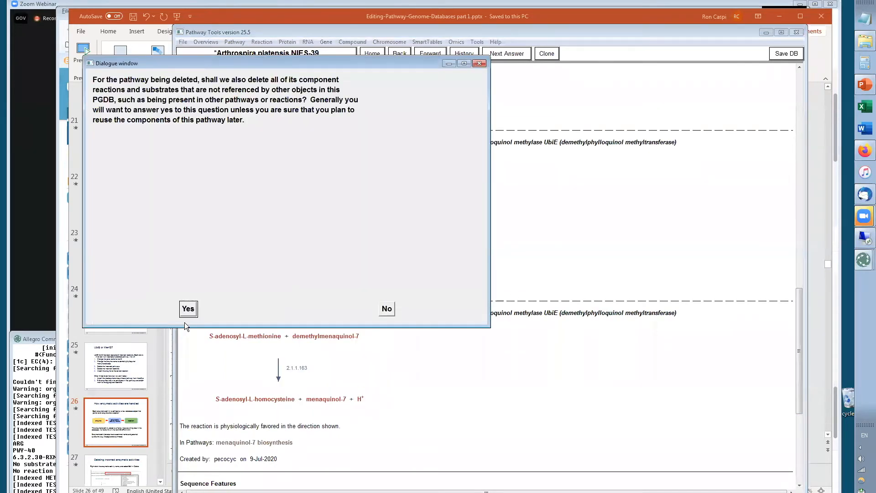
{"action": "left_click", "coordinate": [187, 313]}
Delete the menaquinol-7 biosynthesis pathway together with its unreferenced components
{"action": "left_click_drag", "start_coordinate": [797, 152], "coordinate": [814, 406]}
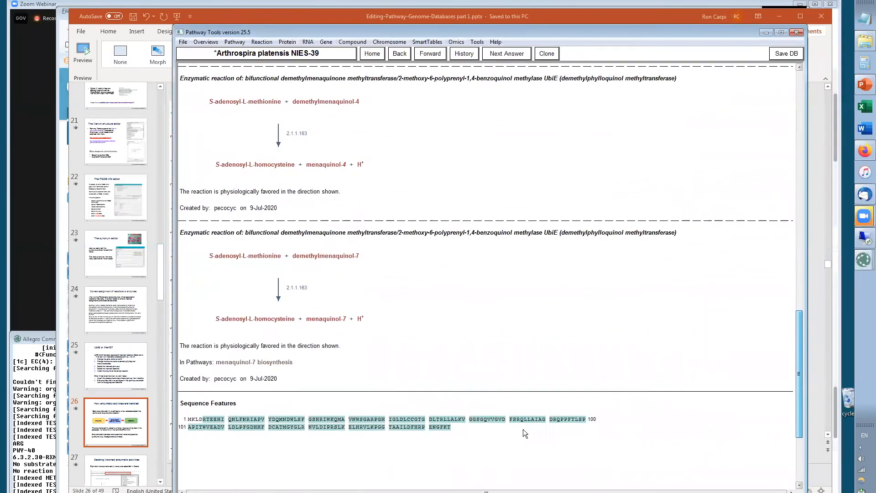
{"action": "right_click", "coordinate": [260, 363]}
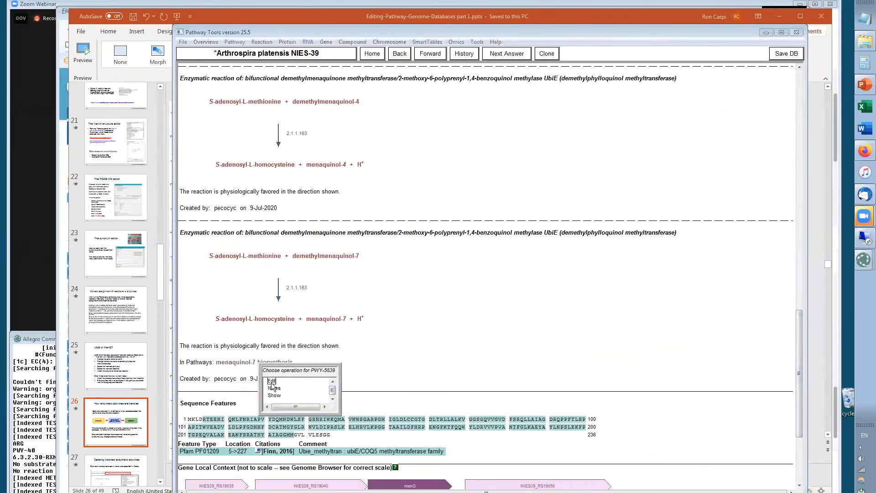
{"action": "left_click", "coordinate": [294, 487]}
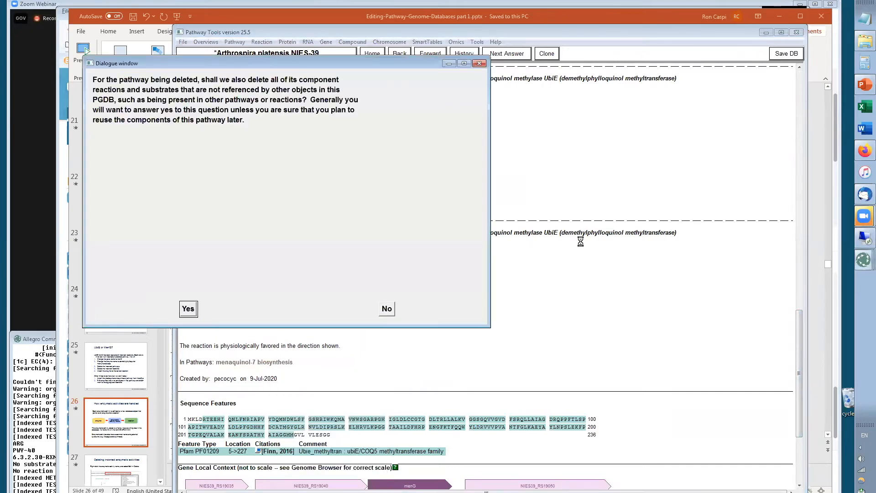
{"action": "left_click", "coordinate": [188, 309]}
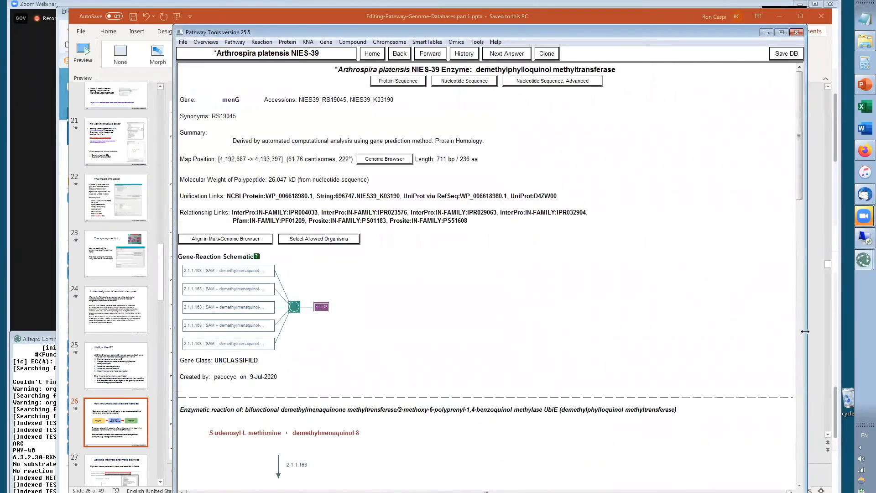
Delete the demethylmenaquinol-8 methylation reaction, also deleting its unreferenced substrates
{"action": "left_click_drag", "start_coordinate": [796, 163], "coordinate": [830, 224]}
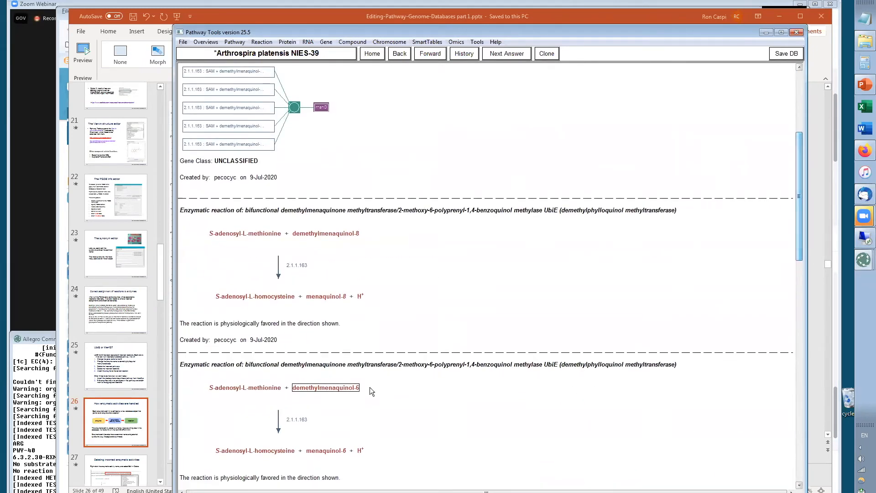
{"action": "mouse_move", "coordinate": [291, 266]}
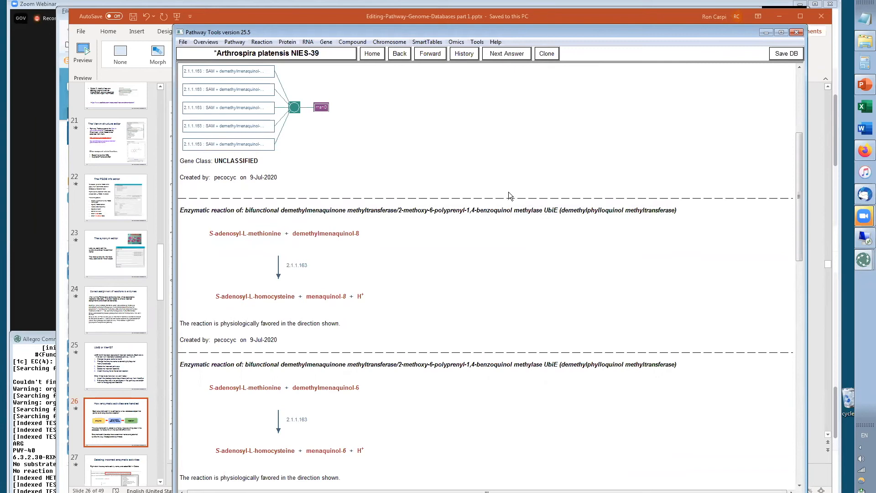
{"action": "right_click", "coordinate": [294, 270]}
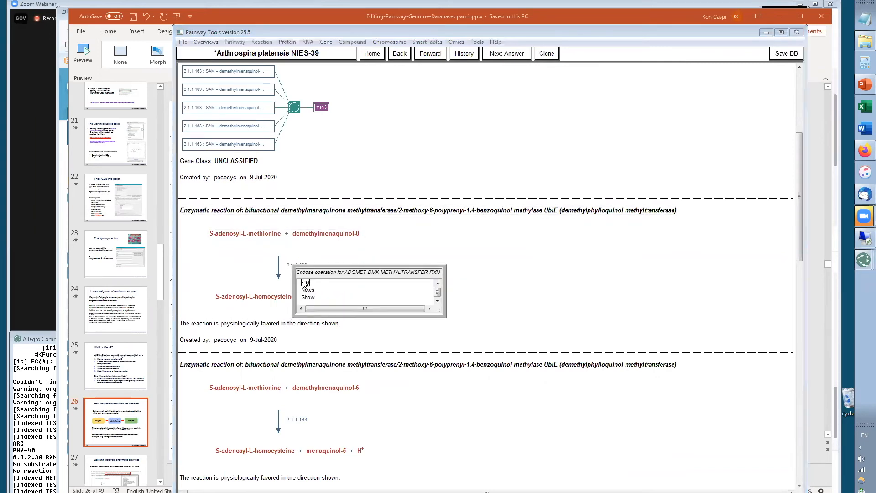
{"action": "left_click", "coordinate": [307, 284]}
{"action": "left_click", "coordinate": [326, 401]}
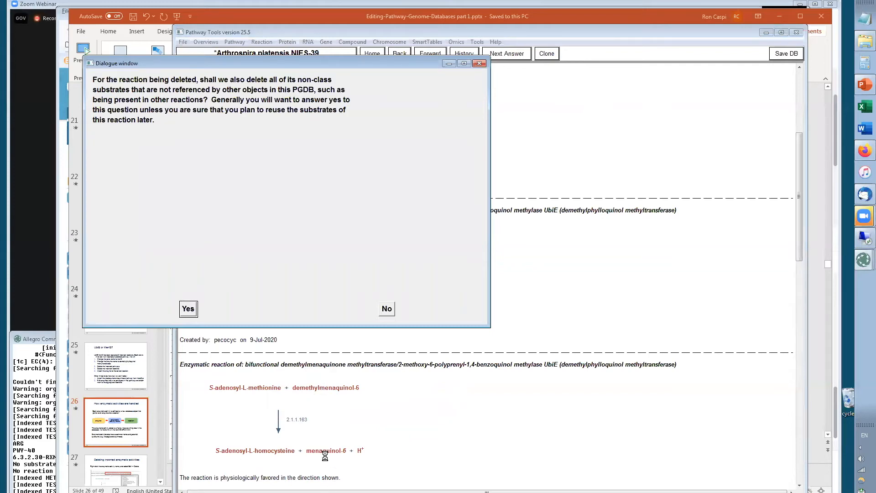
{"action": "left_click", "coordinate": [188, 310]}
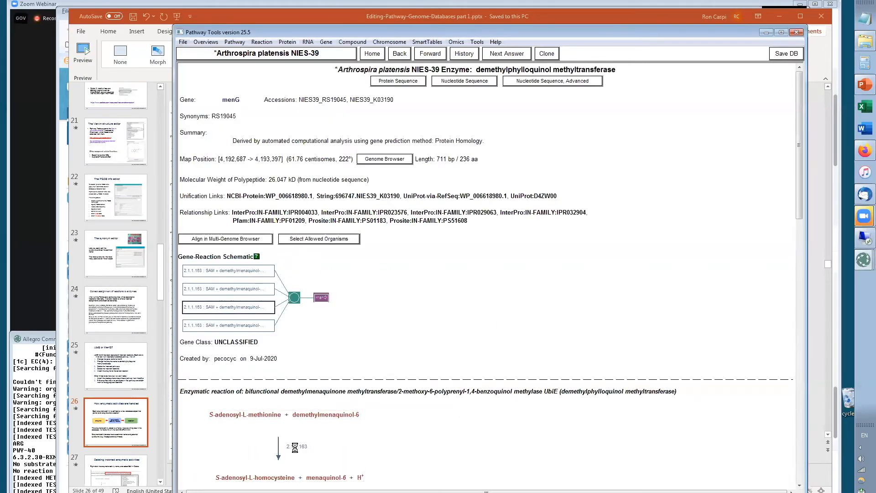
Delete the demethylmenaquinol-6 methylation reaction, also deleting its unreferenced substrates
{"action": "right_click", "coordinate": [298, 448]}
{"action": "left_click", "coordinate": [307, 464]}
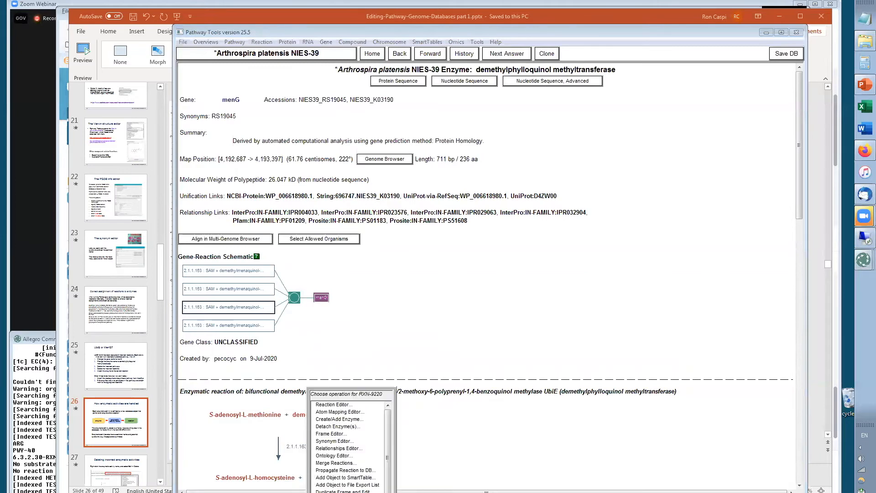
{"action": "left_click", "coordinate": [338, 491]}
{"action": "left_click", "coordinate": [188, 311]}
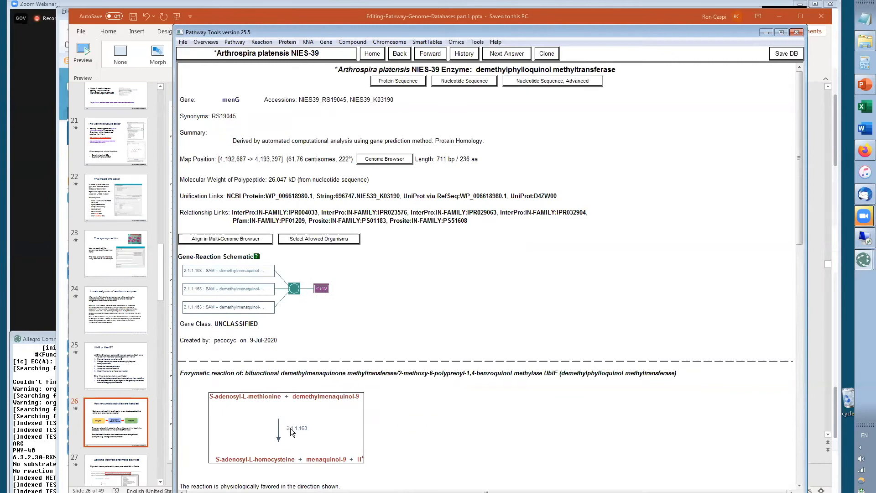
Delete the demethylmenaquinol-9 methylation reaction, also deleting its unreferenced substrates
{"action": "left_click", "coordinate": [293, 432]}
{"action": "left_click", "coordinate": [303, 443]}
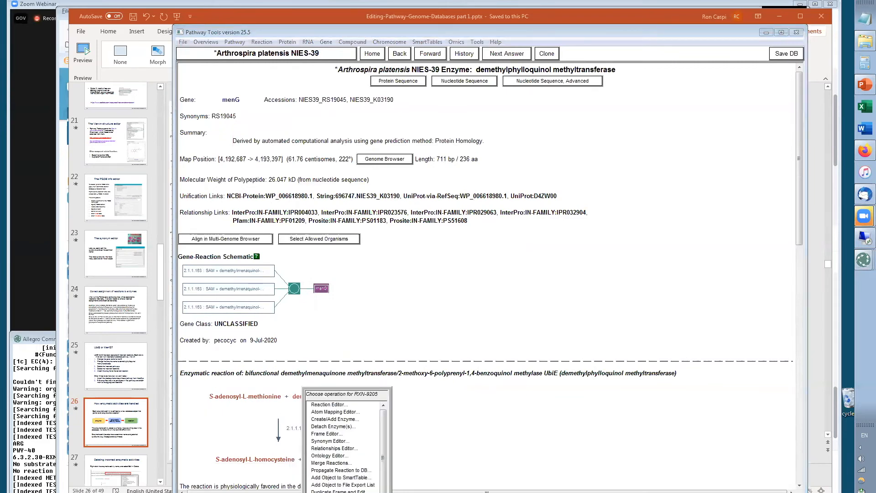
{"action": "left_click", "coordinate": [338, 491]}
{"action": "left_click", "coordinate": [194, 315]}
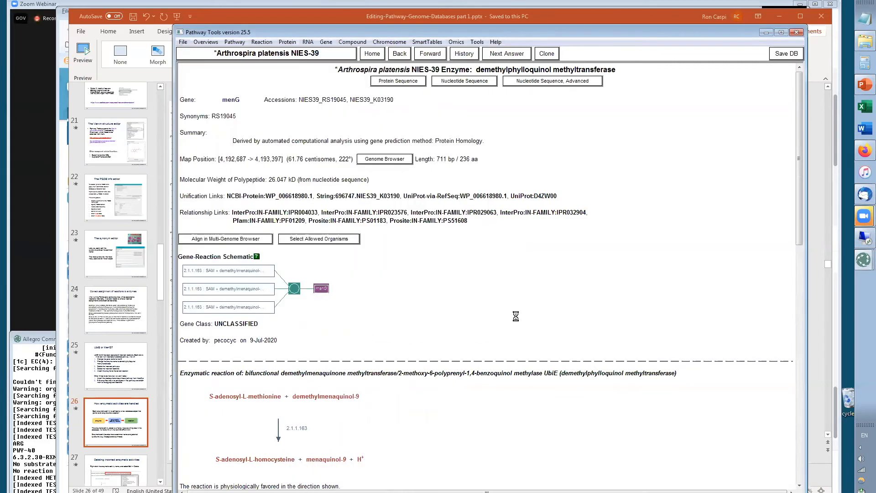
Delete the demethylmenaquinol-4 methylation reaction, also deleting its unreferenced substrates
{"action": "right_click", "coordinate": [299, 404]}
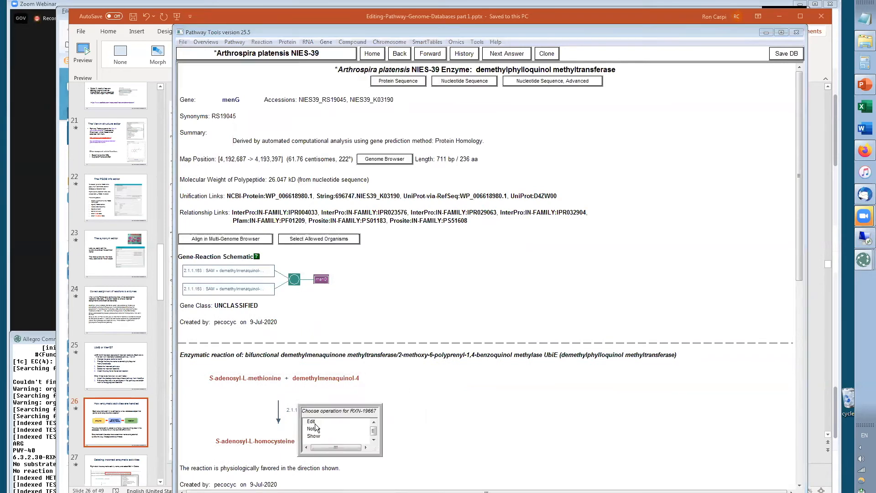
{"action": "left_click", "coordinate": [313, 422]}
{"action": "left_click", "coordinate": [347, 491]}
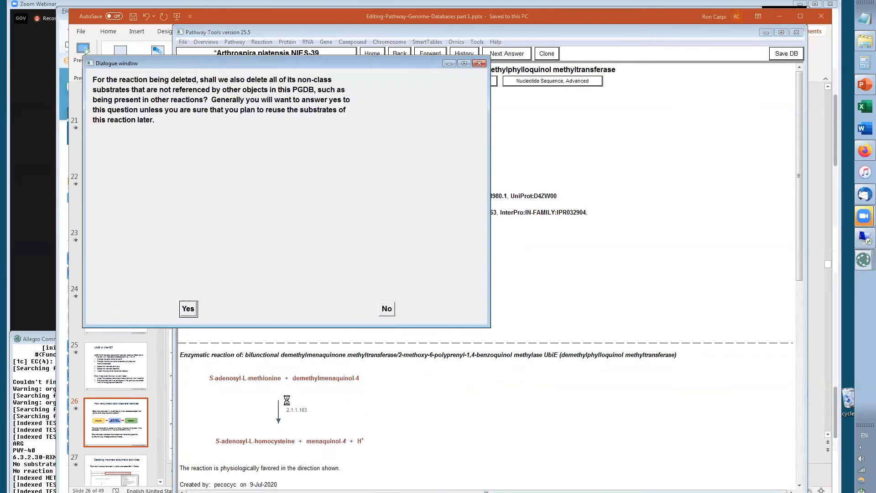
{"action": "left_click", "coordinate": [190, 309]}
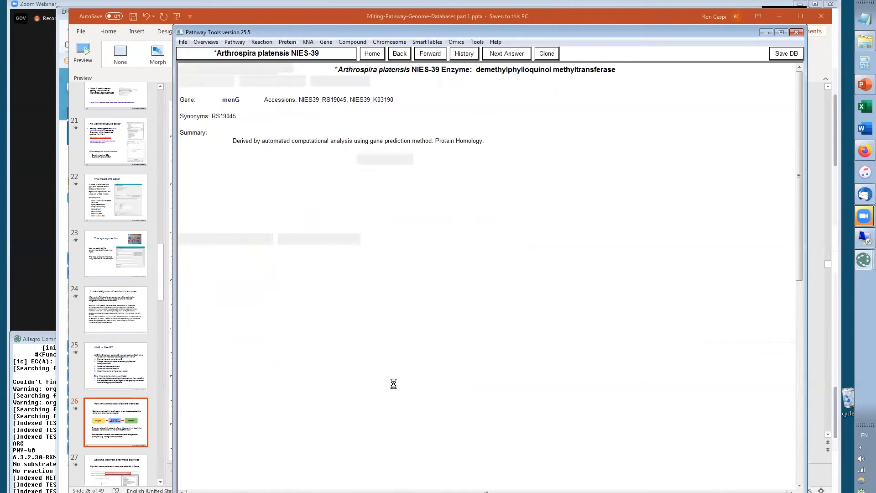
Delete the demethylmenaquinol-7 methylation reaction with its unreferenced substrates, then save the database
{"action": "right_click", "coordinate": [294, 393]}
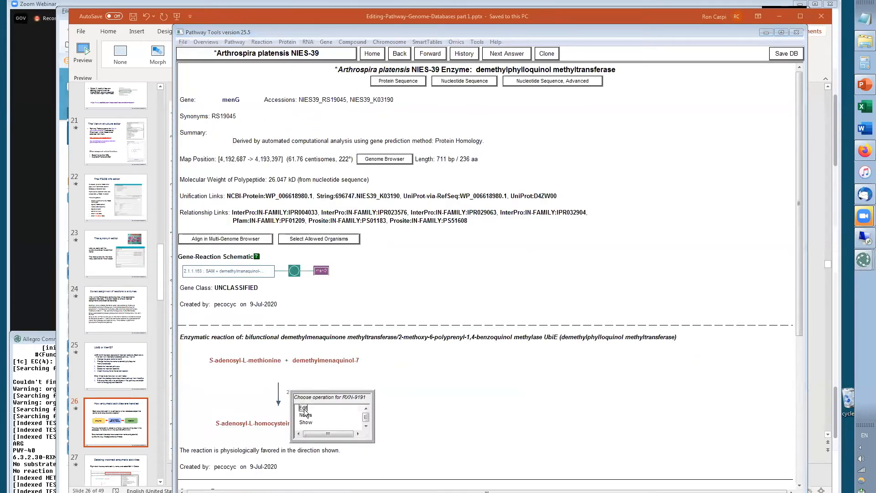
{"action": "left_click", "coordinate": [309, 410]}
{"action": "left_click", "coordinate": [345, 491]}
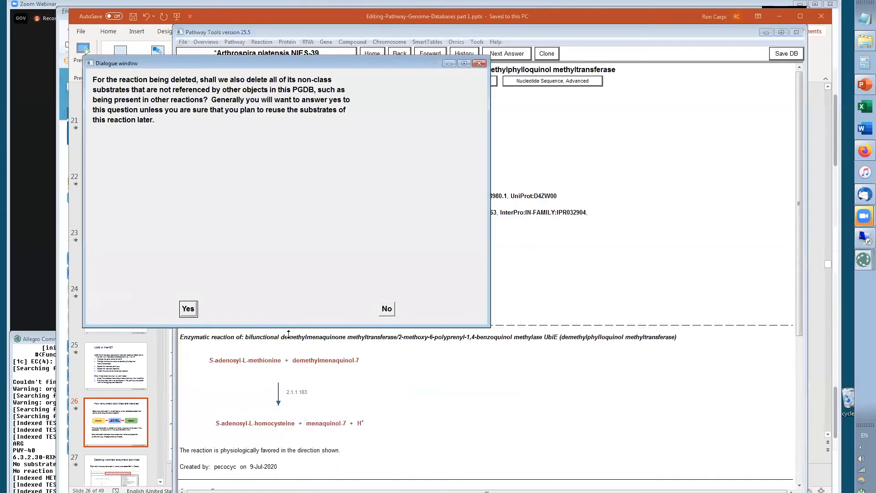
{"action": "left_click", "coordinate": [188, 308]}
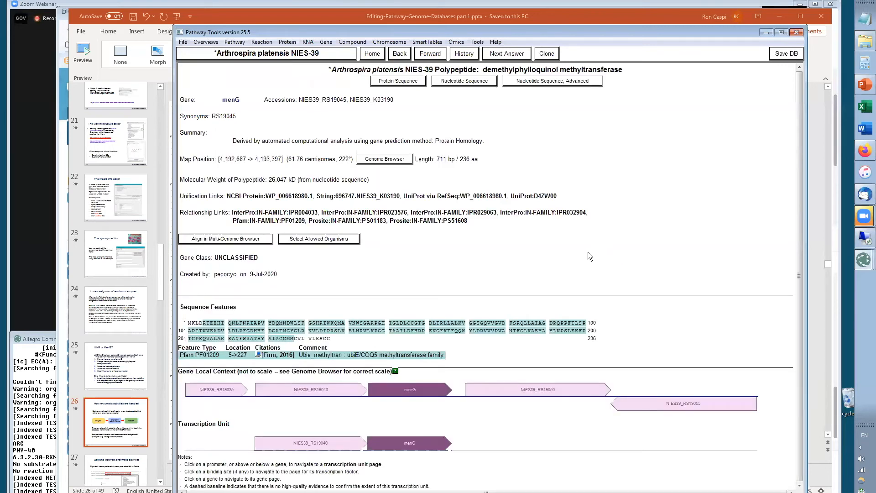
{"action": "left_click", "coordinate": [780, 53]}
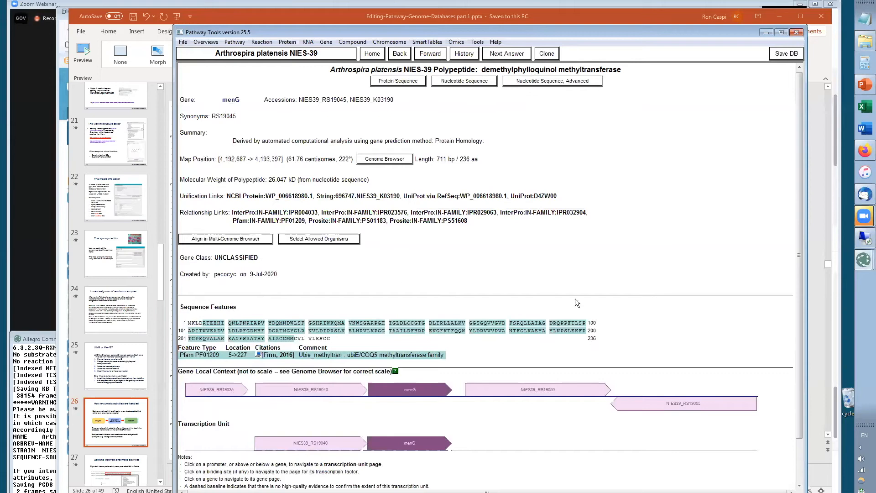
Review the slides on enzymatic activities, deleting enzymatic activities and attaching reactions to enzymes
{"action": "key", "text": "alt+Tab"}
{"action": "scroll", "coordinate": [120, 220], "scroll_direction": "down", "scroll_amount": 5}
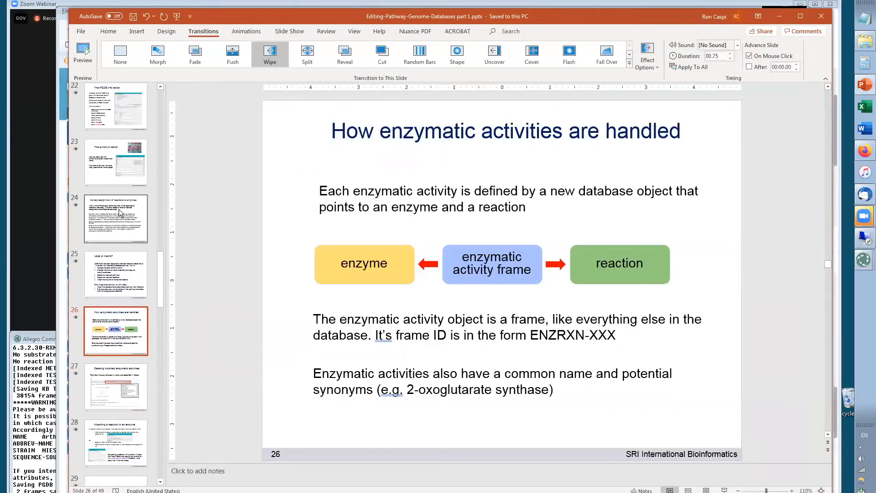
{"action": "left_click", "coordinate": [110, 219]}
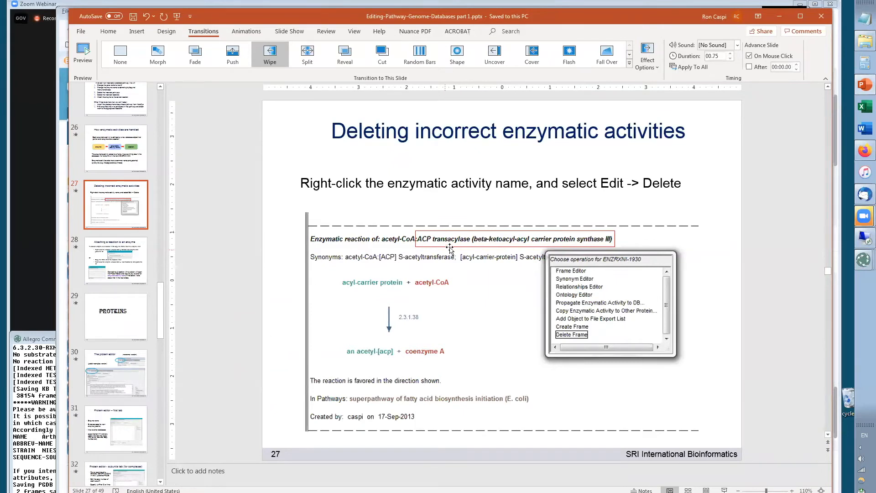
{"action": "left_click", "coordinate": [120, 264]}
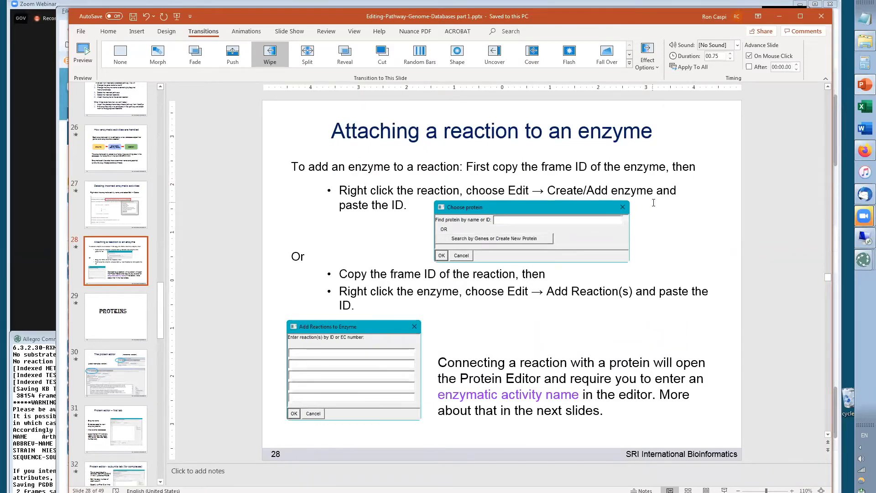
{"action": "key", "text": "alt+Tab"}
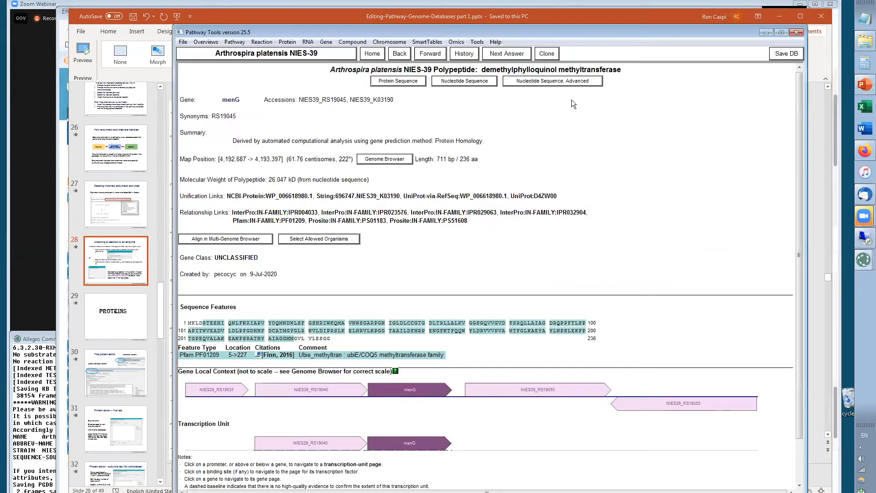
Show the polypeptide's frame ID and copy it from the console
{"action": "right_click", "coordinate": [545, 73]}
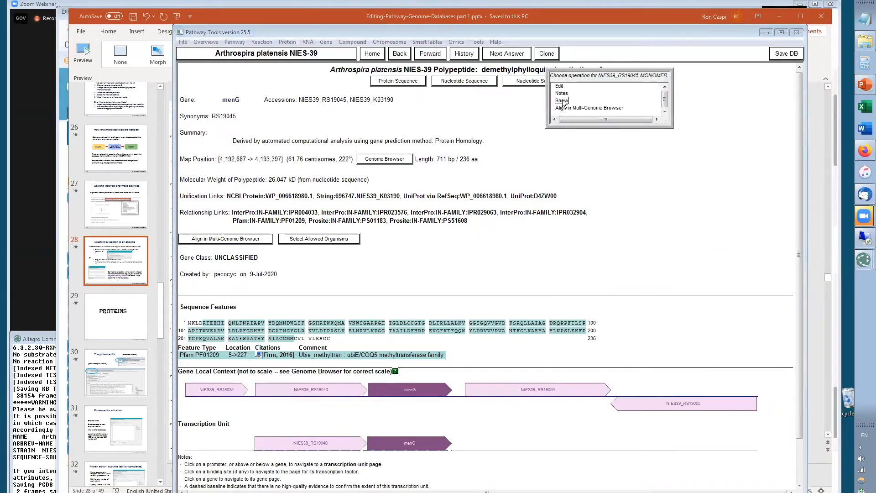
{"action": "left_click", "coordinate": [562, 100]}
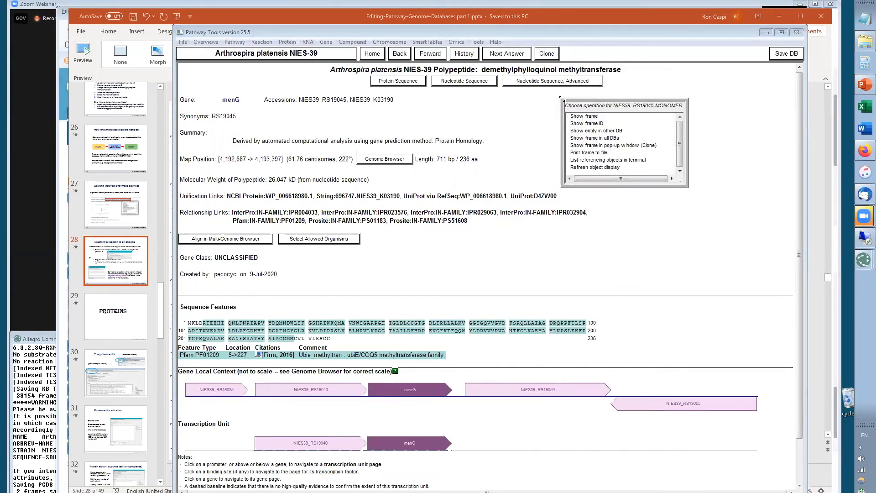
{"action": "left_click", "coordinate": [592, 124]}
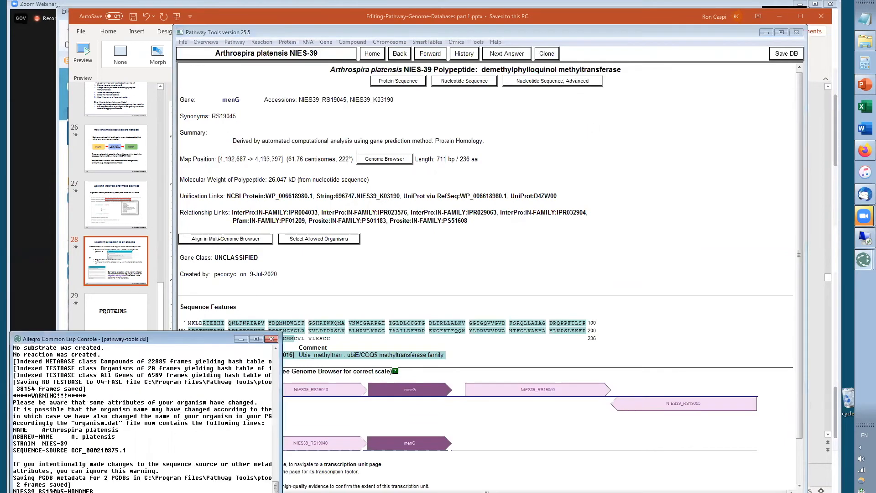
{"action": "left_click_drag", "start_coordinate": [103, 490], "coordinate": [3, 490]}
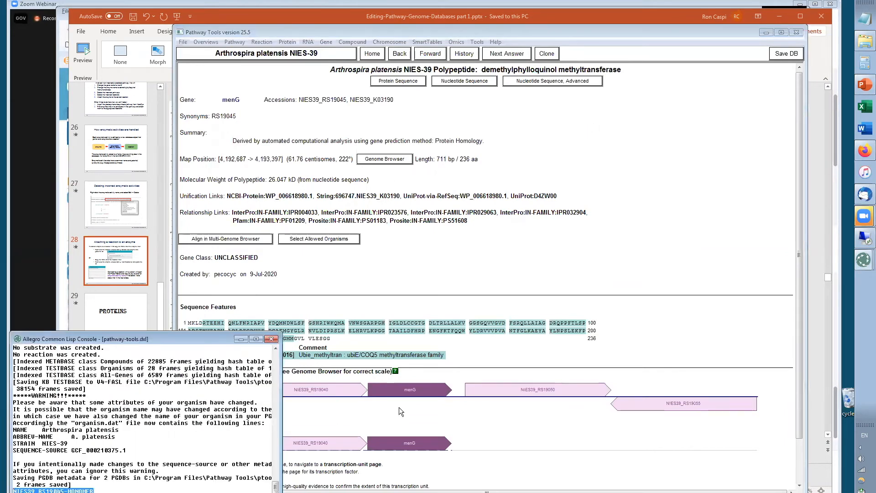
Copy EC number 2.1.1.163 from the reaction-assignment slide
{"action": "key", "text": "alt+Tab"}
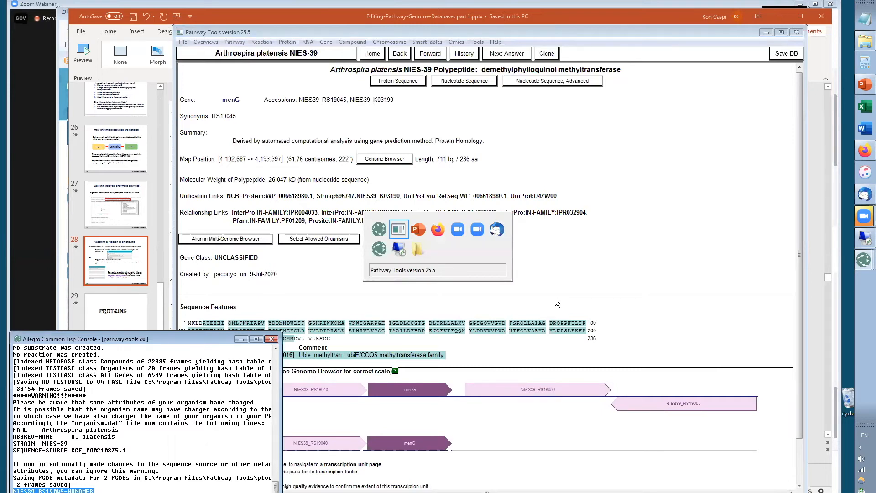
{"action": "key", "text": "alt+Tab"}
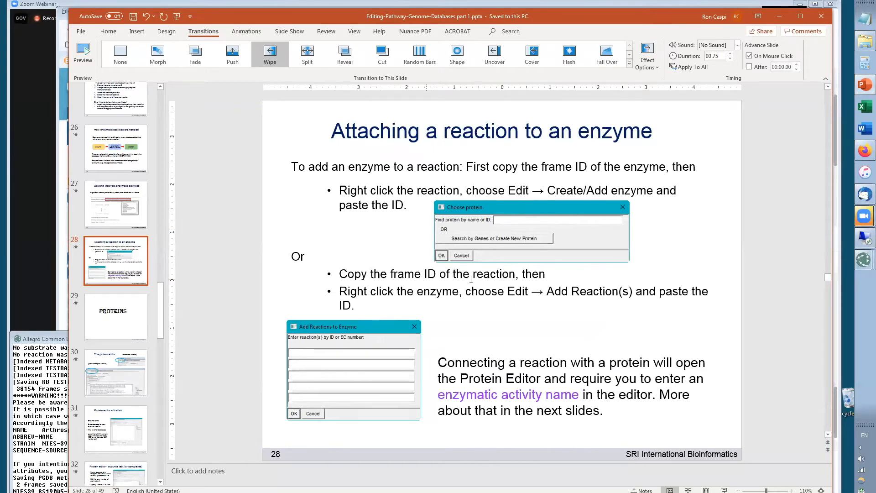
{"action": "key", "text": "alt+Tab"}
{"action": "key", "text": "alt+Tab"}
{"action": "scroll", "coordinate": [109, 138], "scroll_direction": "up", "scroll_amount": 3}
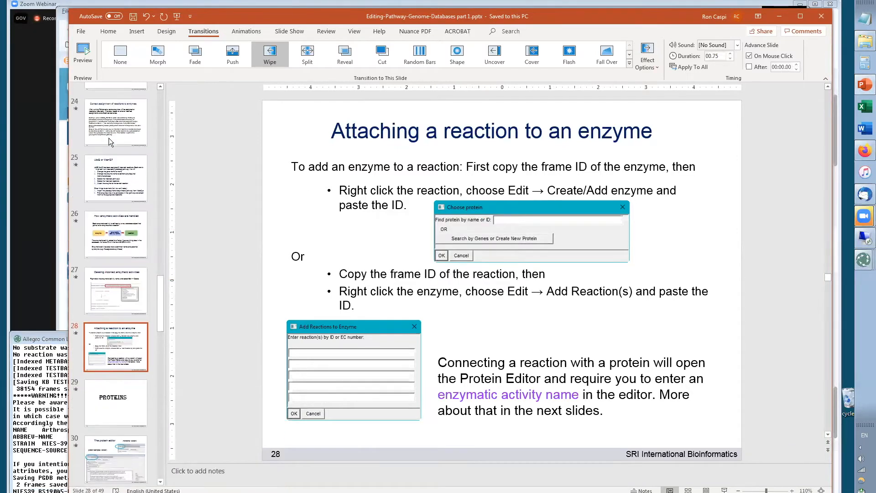
{"action": "left_click", "coordinate": [112, 218]}
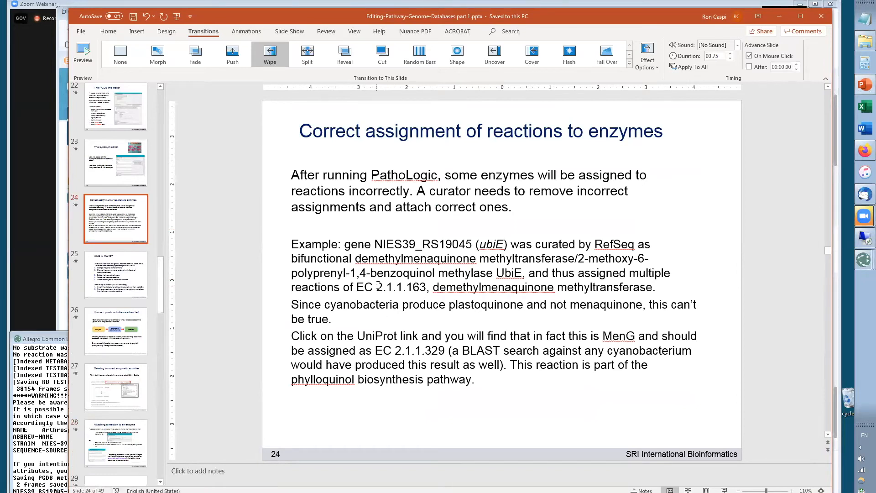
{"action": "left_click_drag", "start_coordinate": [379, 285], "coordinate": [413, 290]}
{"action": "key", "text": "ctrl+c"}
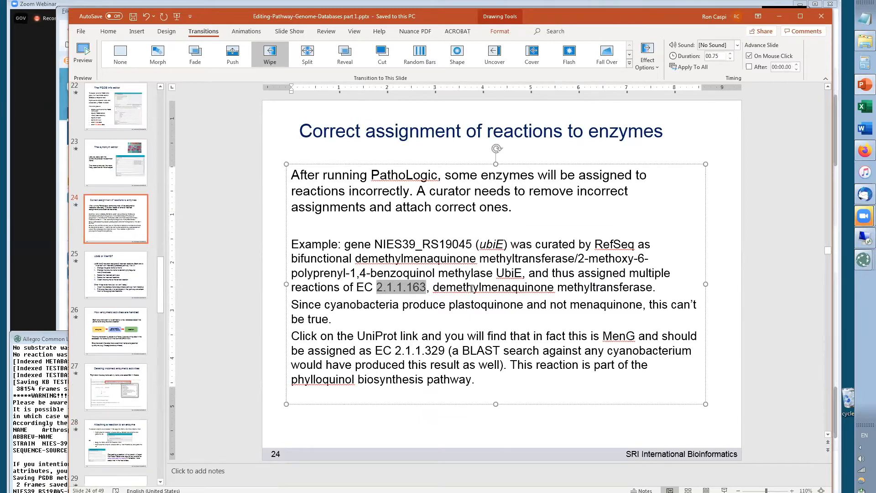
Search for reactions by EC number 2.1.1.163
{"action": "key", "text": "alt+Tab"}
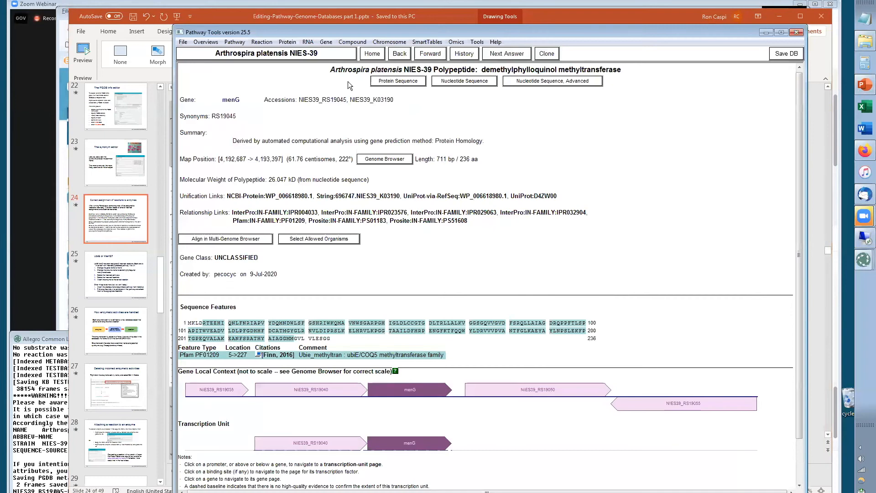
{"action": "left_click", "coordinate": [262, 42]}
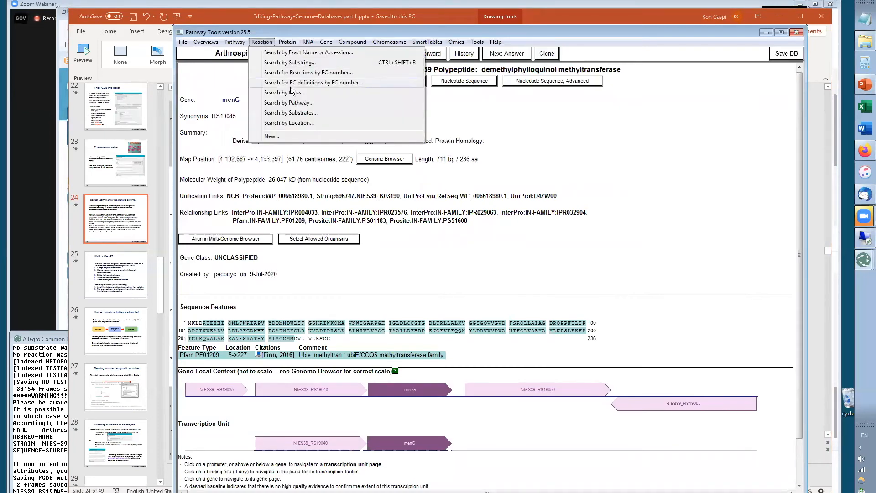
{"action": "left_click", "coordinate": [287, 73]}
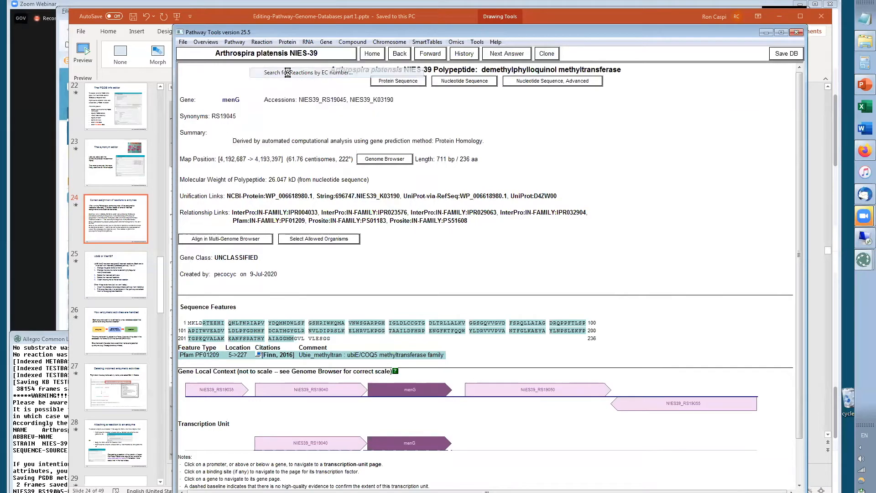
{"action": "key", "text": "ctrl+v"}
{"action": "left_click", "coordinate": [380, 88]}
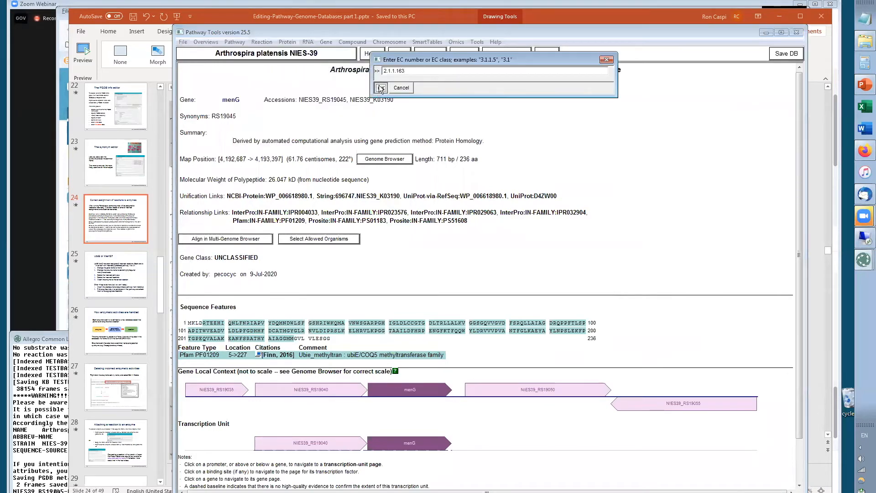
{"action": "key", "text": "ctrl+v"}
{"action": "left_click", "coordinate": [381, 89]}
Look up the EC definition for EC number 2.1.1.163
{"action": "key", "text": "alt+Tab"}
{"action": "key", "text": "alt+Tab"}
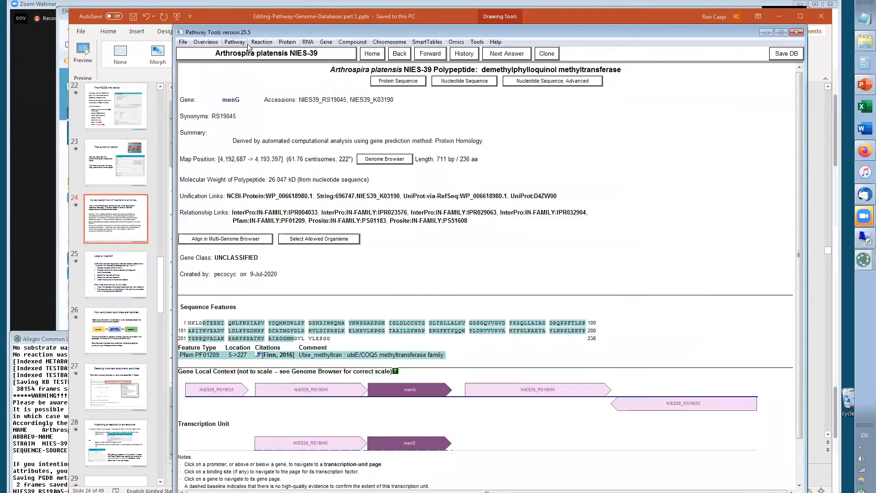
{"action": "left_click", "coordinate": [259, 43]}
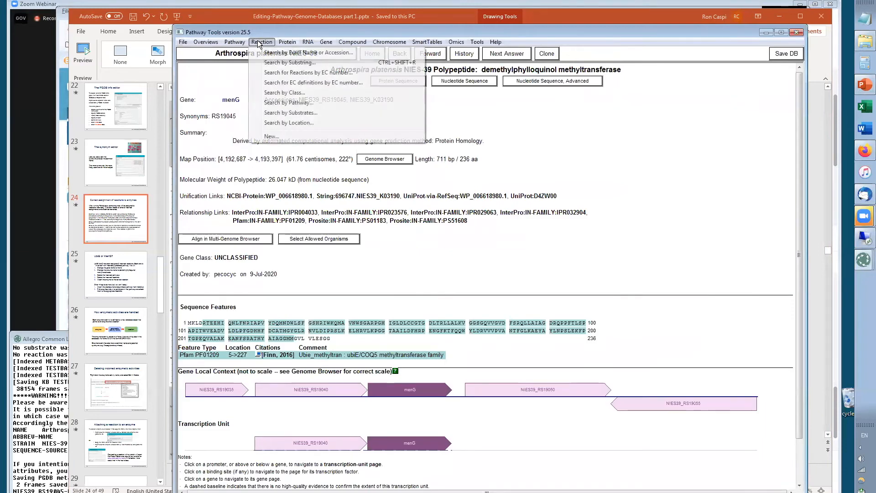
{"action": "left_click", "coordinate": [306, 83]}
{"action": "left_click", "coordinate": [382, 88]}
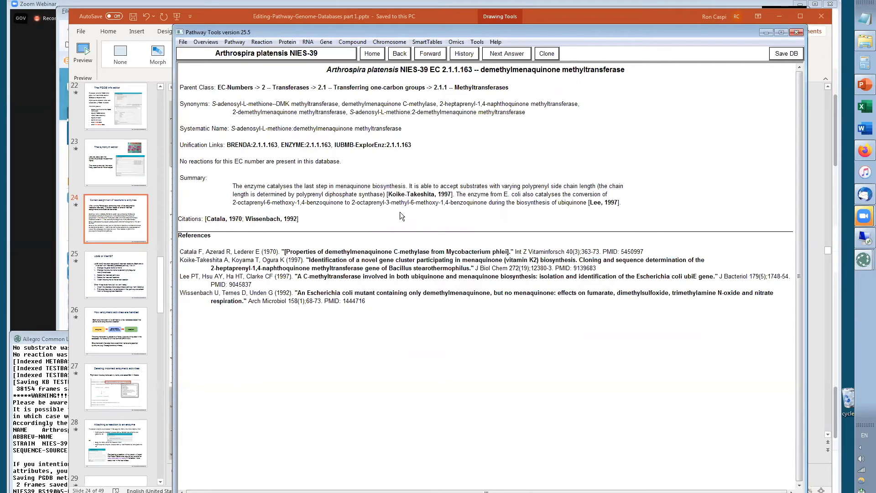
Copy EC number 2.1.1.329 from the slide and search for reactions with that EC number
{"action": "key", "text": "alt+Tab"}
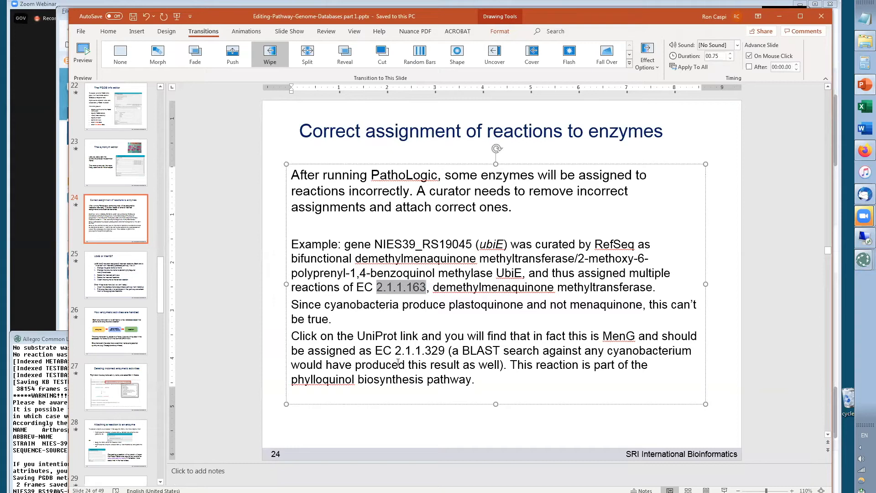
{"action": "left_click_drag", "start_coordinate": [396, 350], "coordinate": [445, 350]}
{"action": "key", "text": "ctrl+c"}
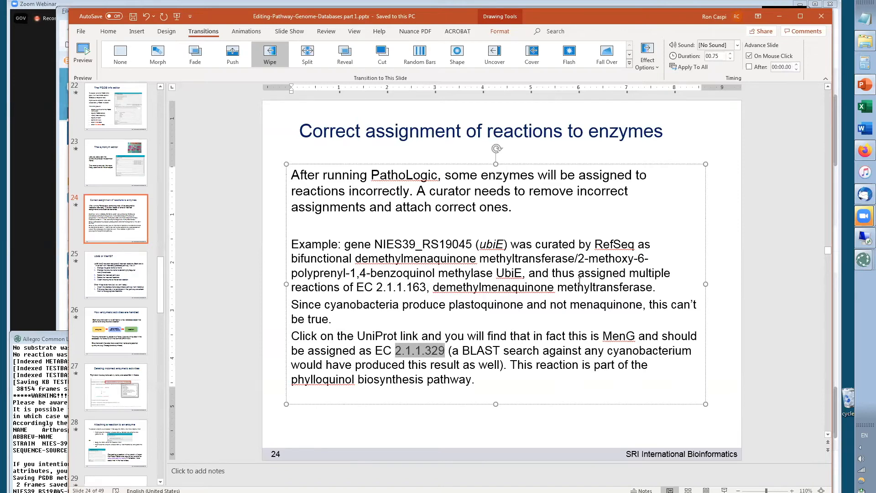
{"action": "key", "text": "alt+Tab"}
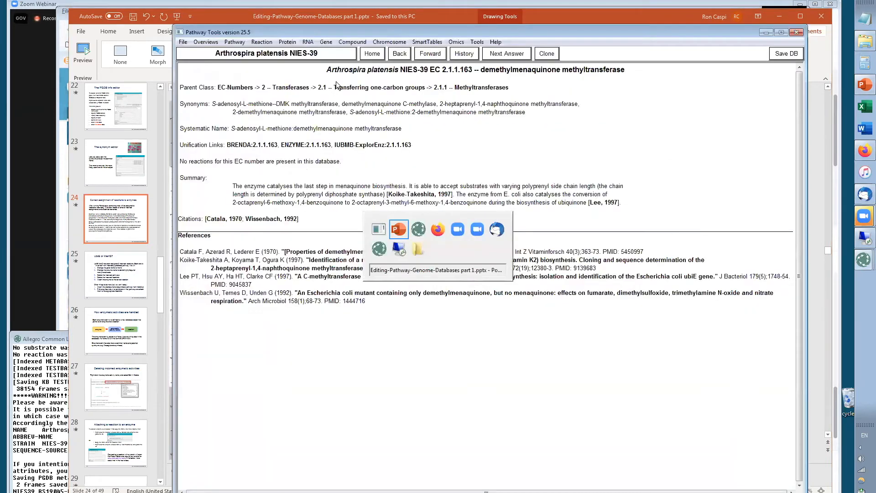
{"action": "left_click", "coordinate": [262, 43]}
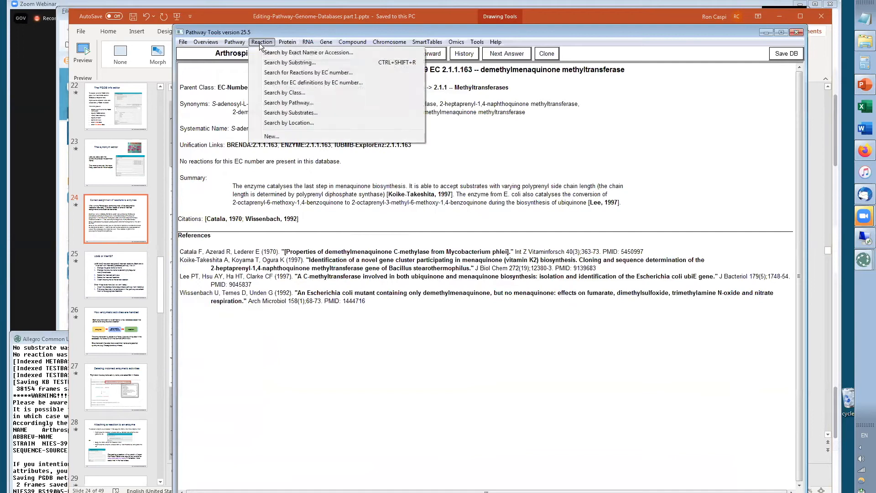
{"action": "left_click", "coordinate": [284, 73]}
{"action": "key", "text": "ctrl+v"}
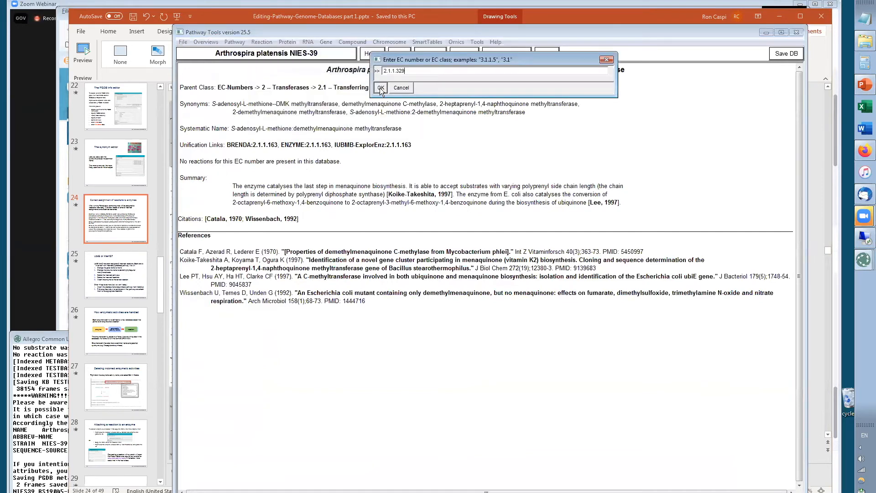
{"action": "left_click", "coordinate": [381, 88]}
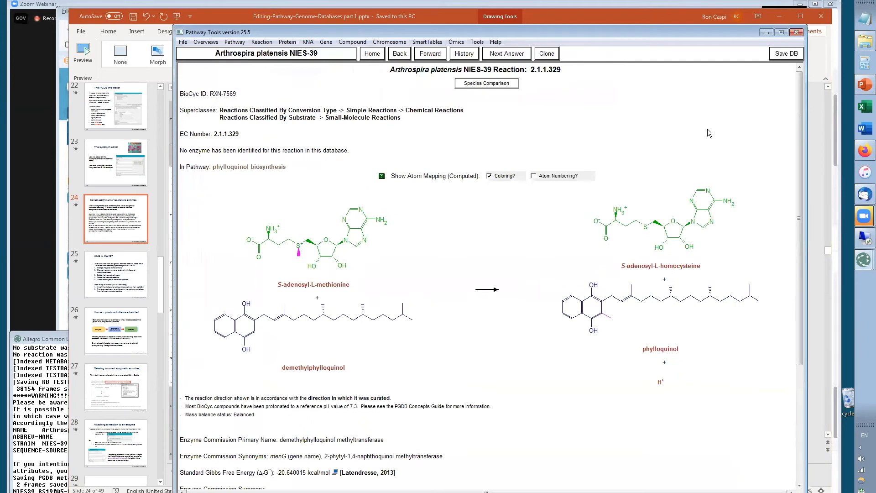
Open the phylloquinol biosynthesis pathway and return to its 2.1.1.329 reaction from the diagram
{"action": "left_click", "coordinate": [249, 166]}
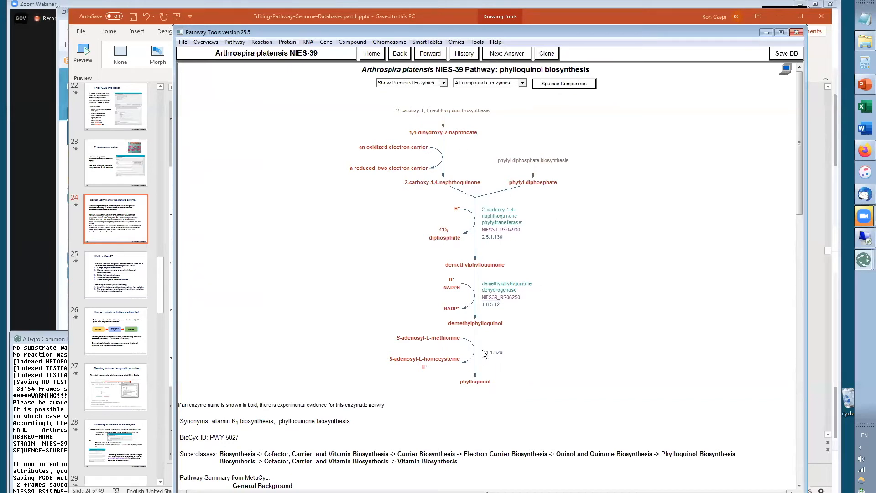
{"action": "left_click", "coordinate": [490, 358]}
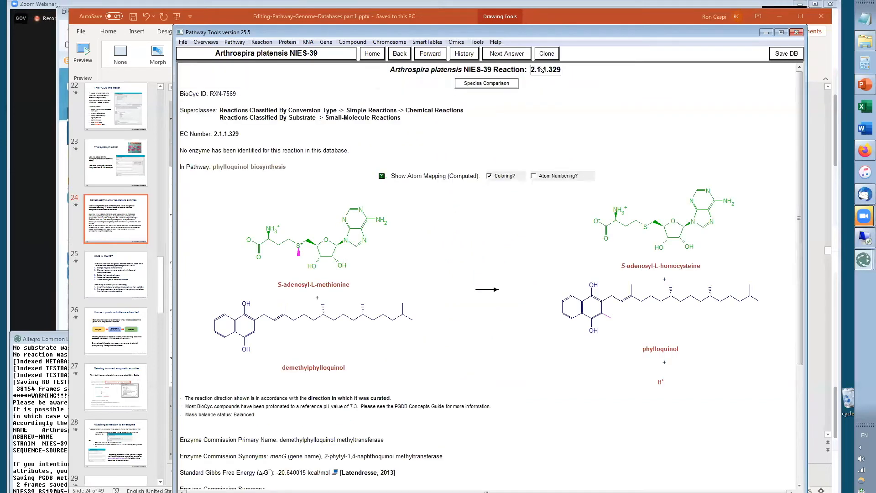
Show the frame ID of the 2.1.1.329 reaction and copy RXN-7569 from the console
{"action": "right_click", "coordinate": [543, 69]}
{"action": "left_click", "coordinate": [556, 104]}
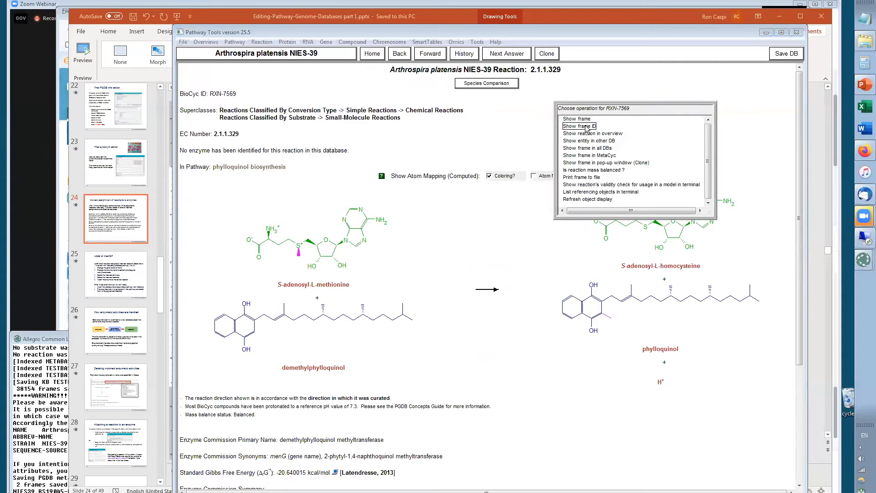
{"action": "left_click", "coordinate": [585, 130]}
{"action": "left_click_drag", "start_coordinate": [45, 490], "coordinate": [4, 485]}
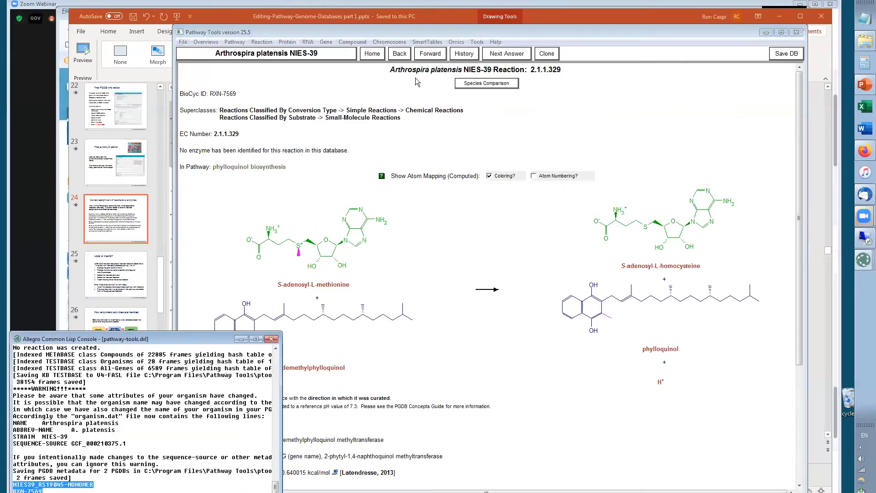
Go back to the EC 2.1.1.163 page and switch the current database to MetaCyc
{"action": "left_click", "coordinate": [398, 54]}
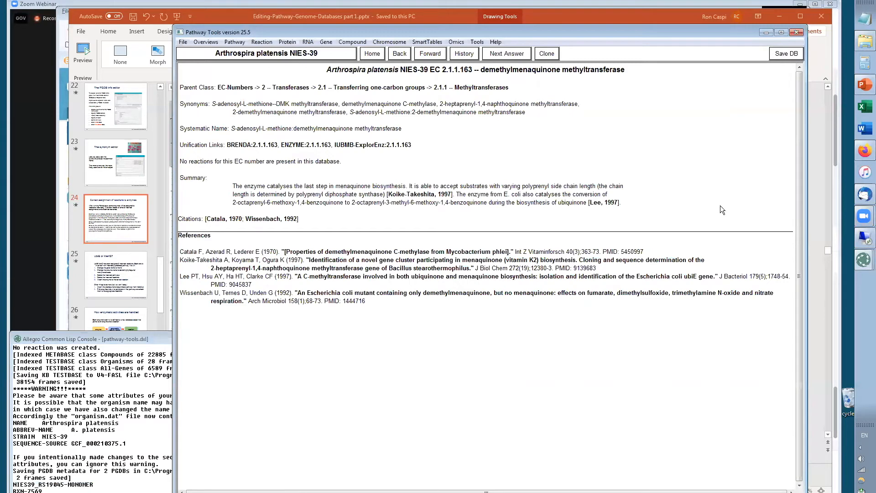
{"action": "left_click", "coordinate": [279, 54]}
{"action": "left_click", "coordinate": [188, 118]}
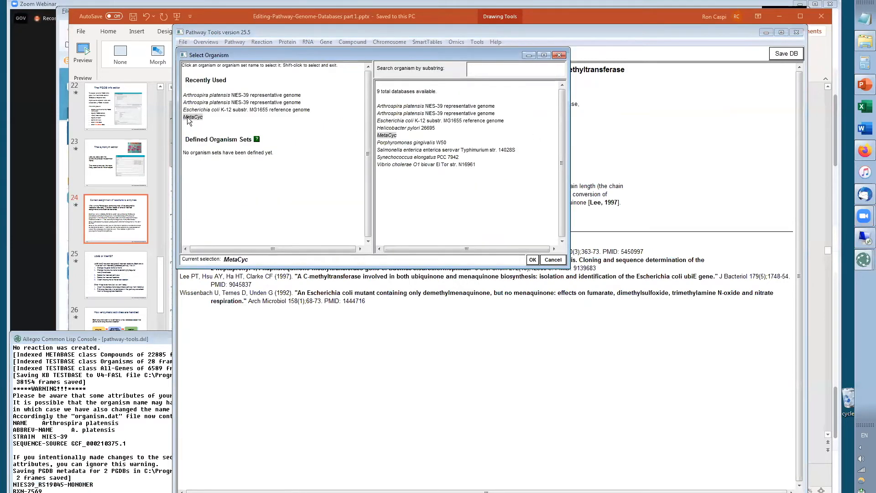
{"action": "left_click", "coordinate": [532, 259]}
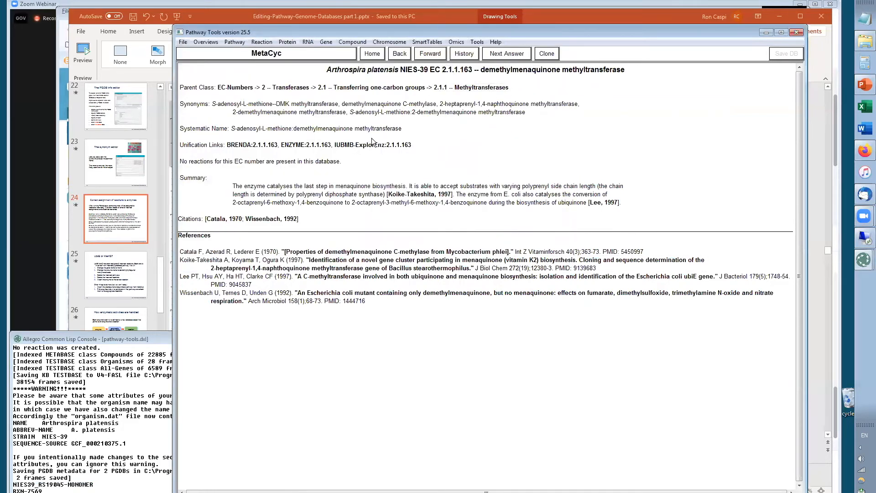
Look up reaction RXN-7569 by its frame ID in MetaCyc
{"action": "left_click", "coordinate": [262, 42]}
{"action": "left_click", "coordinate": [276, 54]}
{"action": "type", "text": "NIES39_RS19045-MONOMER"}
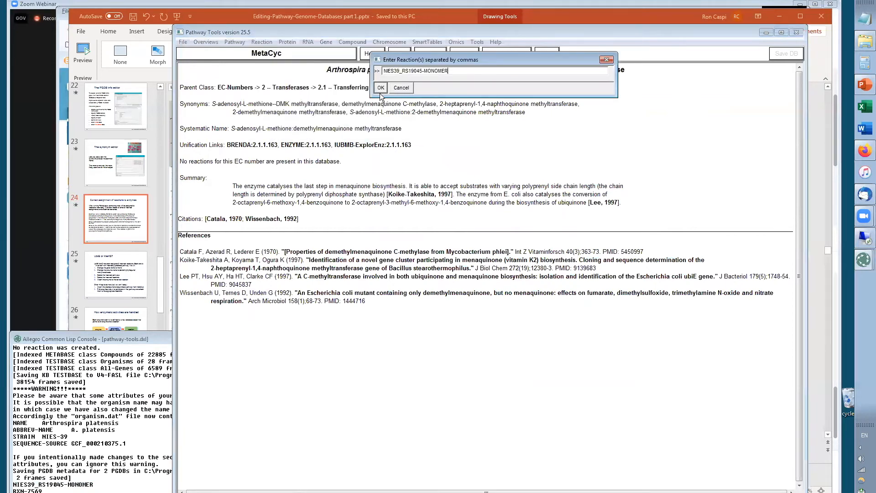
{"action": "left_click_drag", "start_coordinate": [43, 491], "coordinate": [10, 489]}
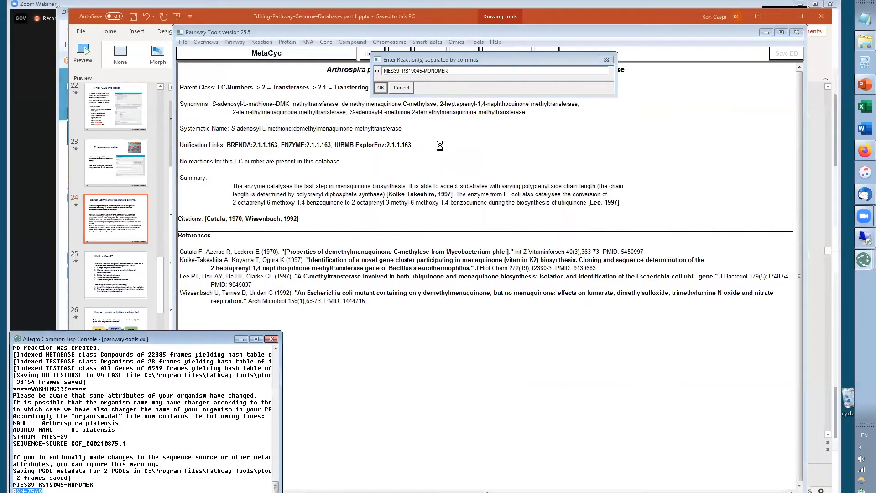
{"action": "left_click_drag", "start_coordinate": [455, 72], "coordinate": [381, 75]}
{"action": "type", "text": "RXN-7569"}
{"action": "left_click", "coordinate": [381, 87]}
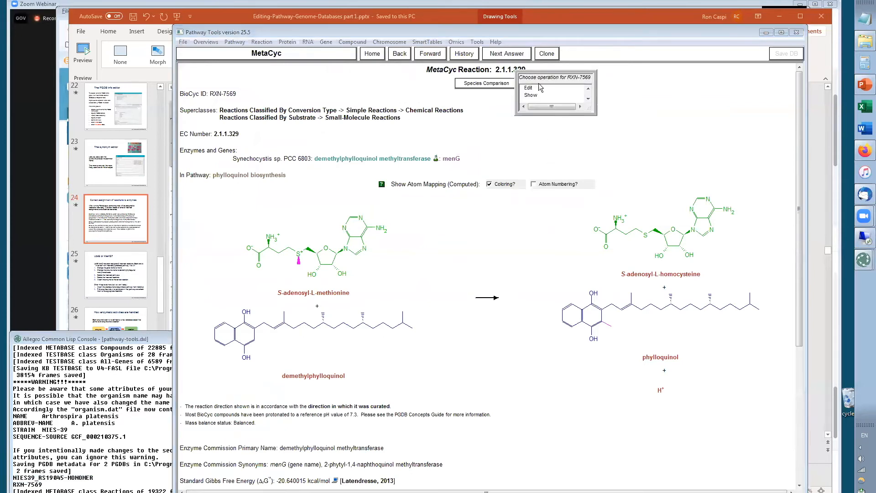
{"action": "right_click", "coordinate": [529, 83]}
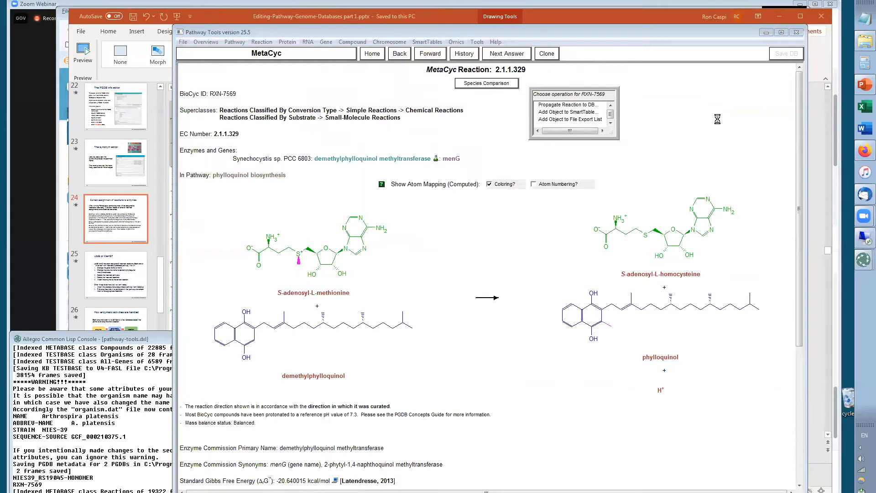
{"action": "left_click", "coordinate": [716, 121]}
{"action": "left_click", "coordinate": [400, 53]}
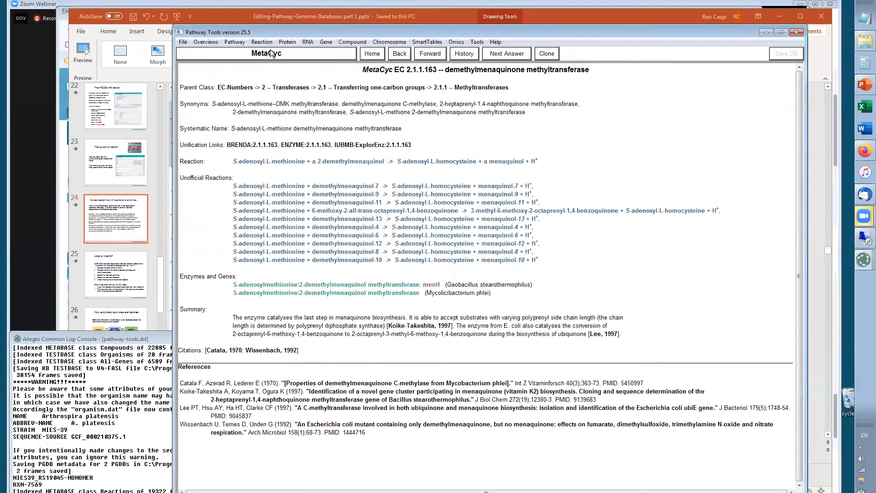
{"action": "left_click", "coordinate": [271, 51]}
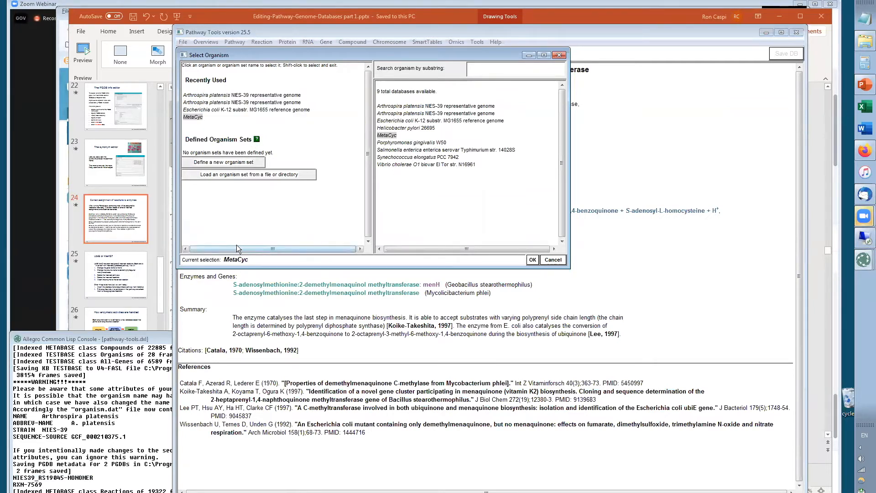
{"action": "left_click", "coordinate": [559, 262]}
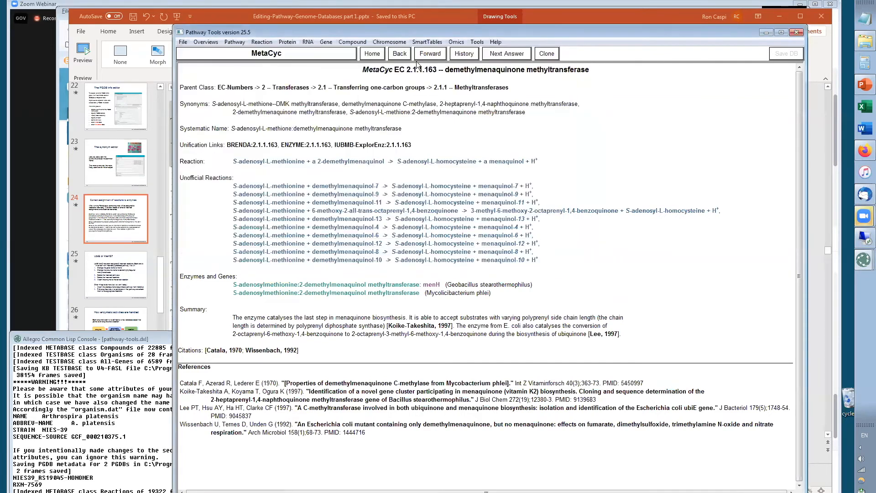
Reopen the Arthrospira platensis NIES-39 user database and navigate back to the menG polypeptide page
{"action": "left_click", "coordinate": [378, 56]}
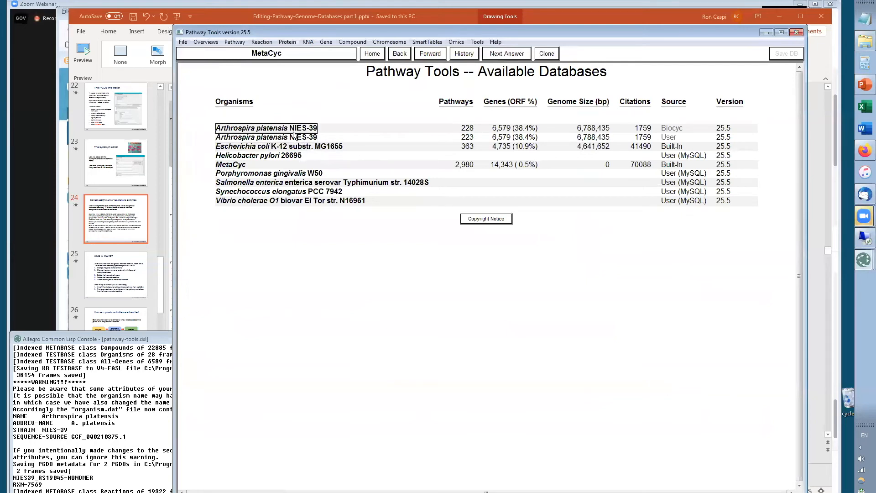
{"action": "left_click", "coordinate": [294, 138]}
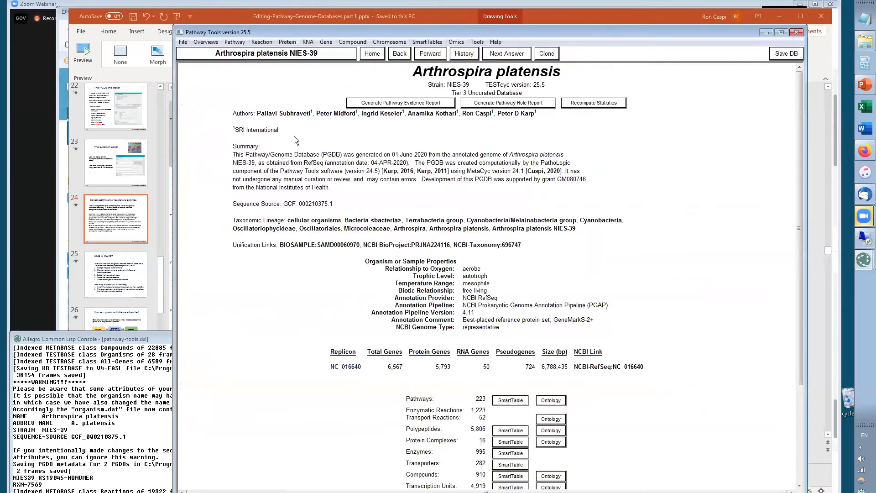
{"action": "left_click", "coordinate": [396, 54]}
{"action": "left_click", "coordinate": [396, 54]}
{"action": "left_click", "coordinate": [396, 54]}
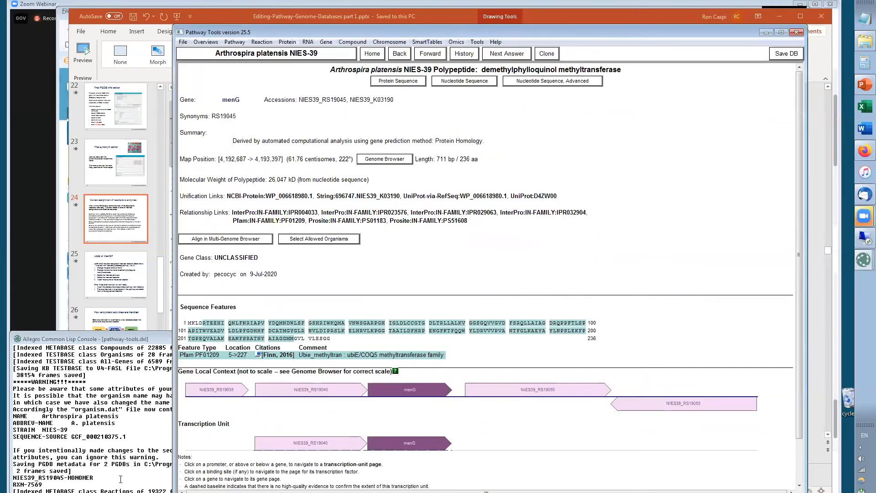
Copy RXN-7569 and add that reaction to the menG enzyme with Add Reaction(s)
{"action": "left_click_drag", "start_coordinate": [44, 484], "coordinate": [8, 484]}
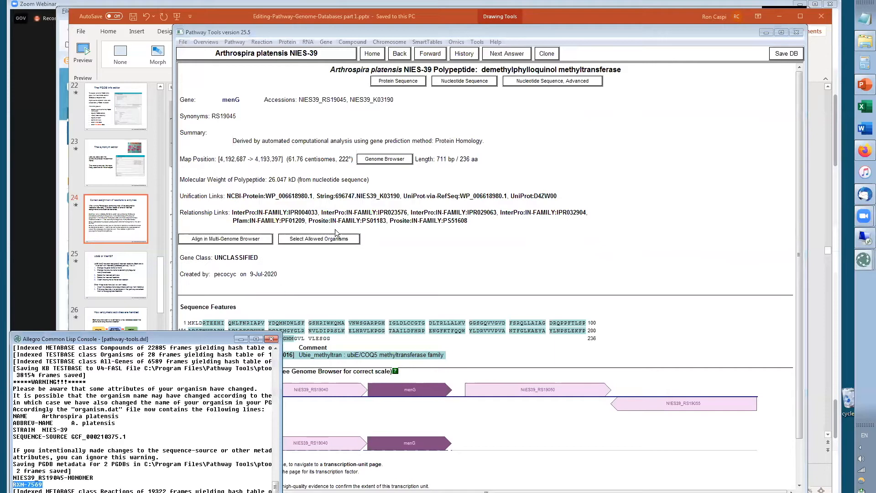
{"action": "left_click", "coordinate": [397, 56]}
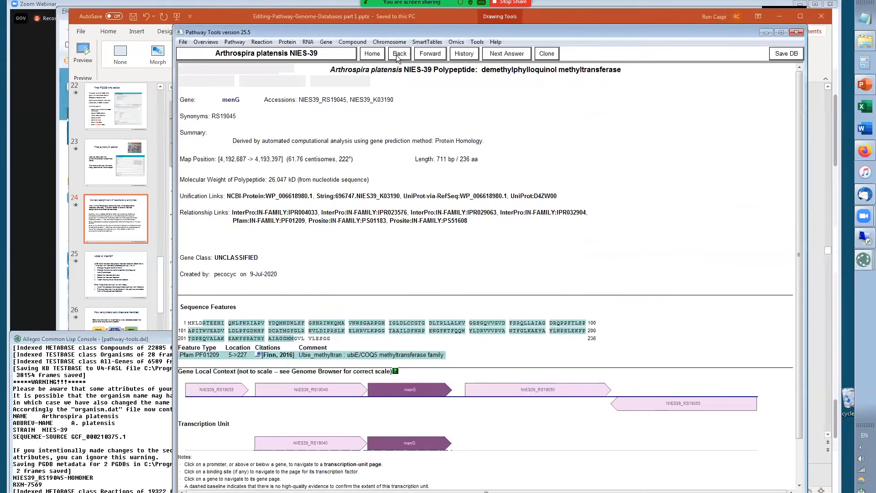
{"action": "right_click", "coordinate": [545, 71]}
{"action": "left_click", "coordinate": [559, 88]}
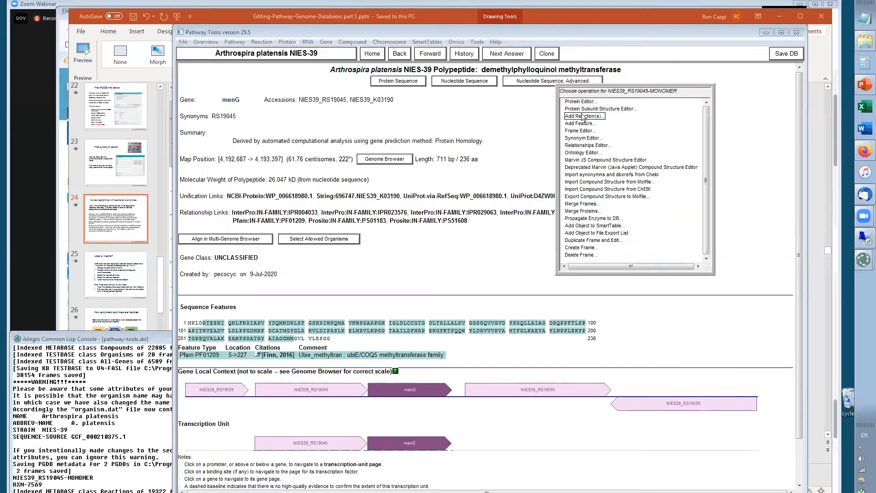
{"action": "left_click", "coordinate": [582, 116]}
{"action": "type", "text": "RXN-7569"}
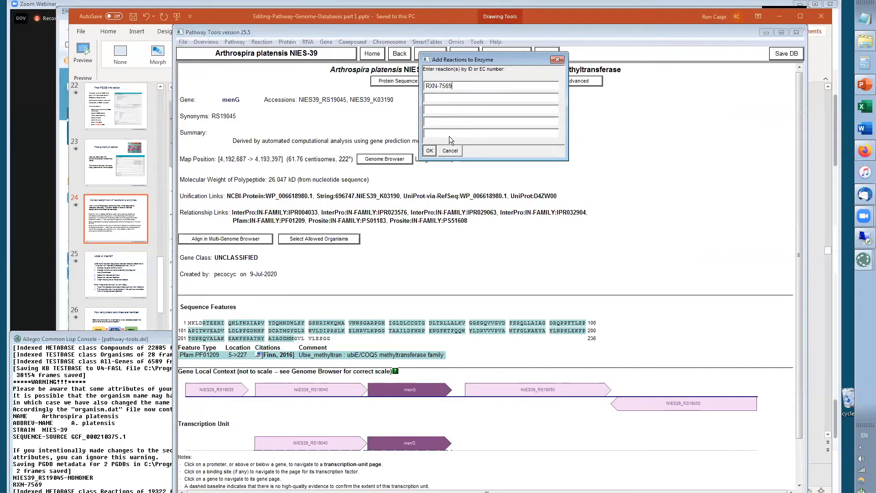
{"action": "left_click", "coordinate": [429, 149]}
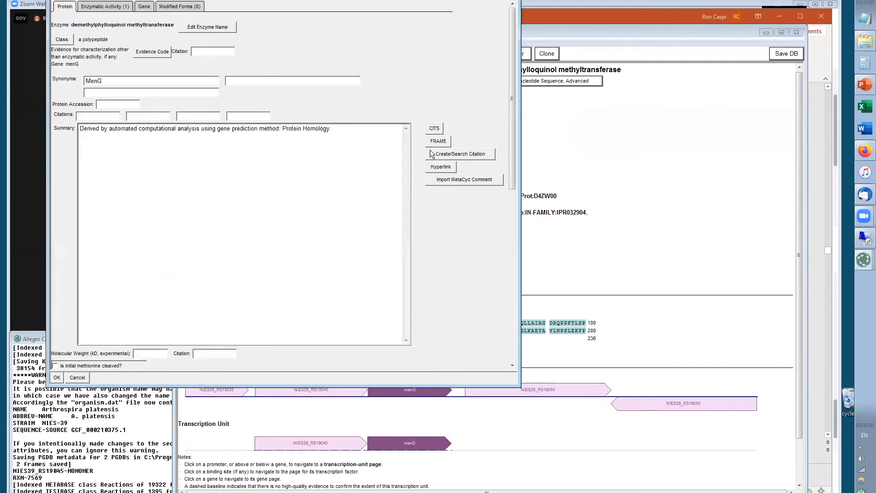
Enter the placeholder enzymatic activity name xxxx in the protein editor and save the enzyme
{"action": "left_click_drag", "start_coordinate": [342, 0], "coordinate": [569, 46]}
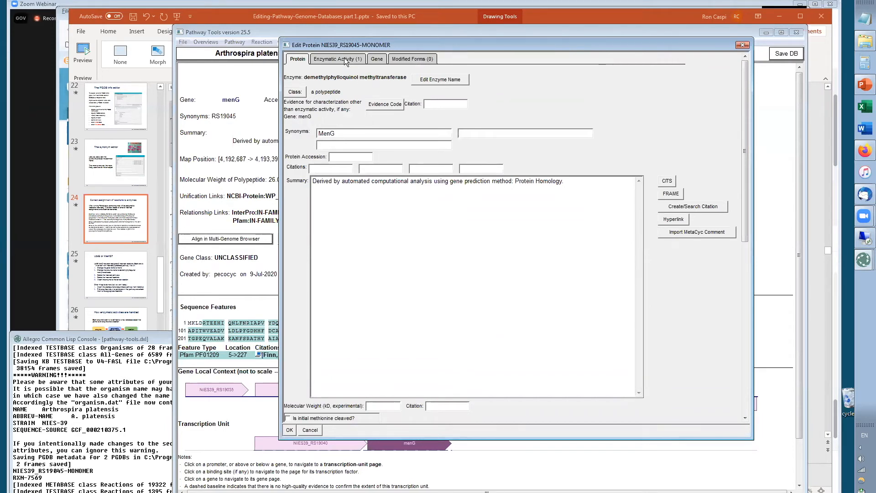
{"action": "left_click", "coordinate": [290, 431]}
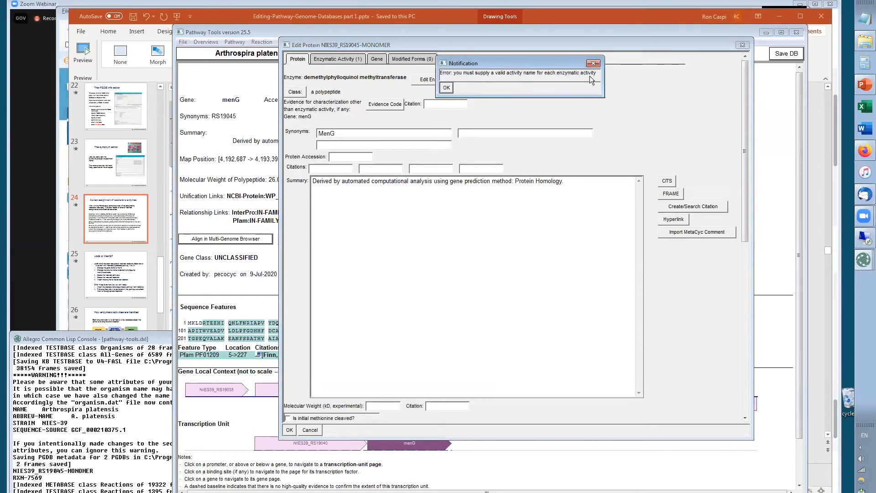
{"action": "left_click", "coordinate": [445, 87]}
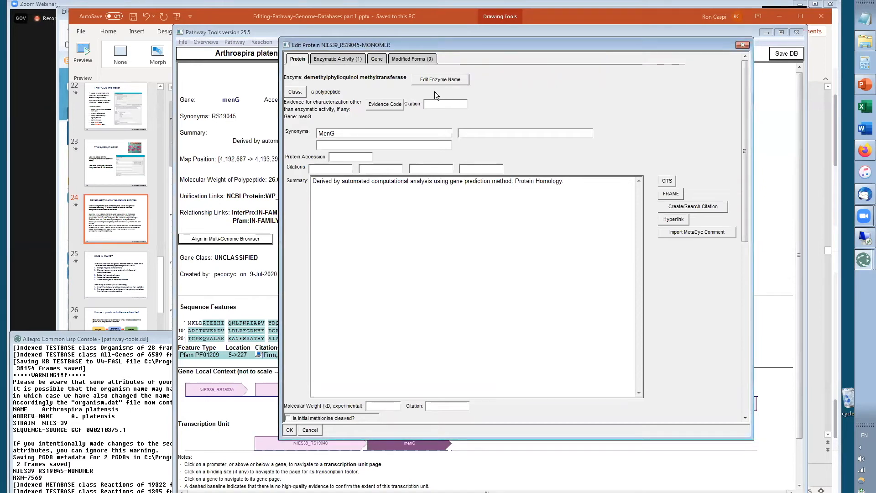
{"action": "left_click", "coordinate": [343, 60]}
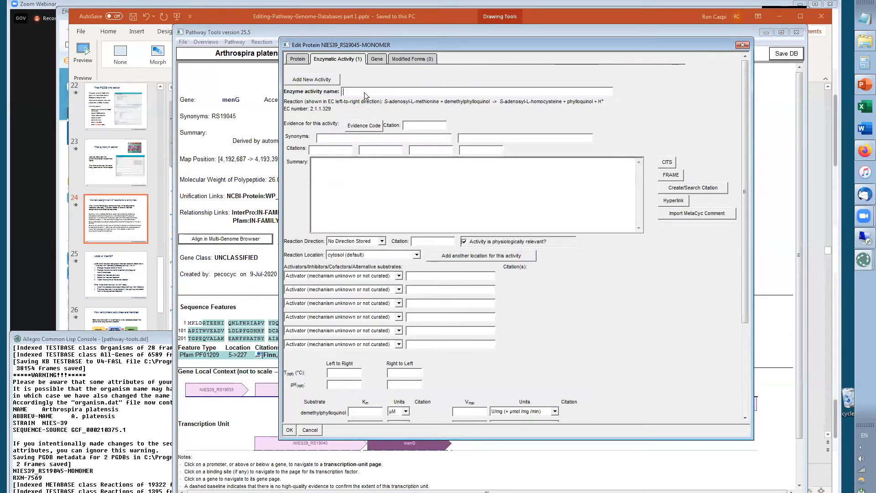
{"action": "type", "text": "xxxx"}
{"action": "left_click", "coordinate": [291, 430]}
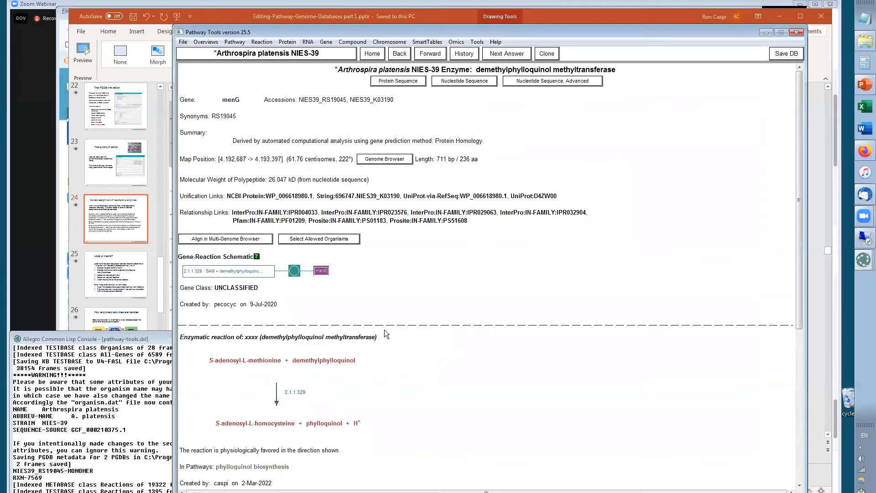
Open the 2.1.1.329 reaction and copy the common name demethylphylloquinol methyltransferase from its synonym editor
{"action": "left_click", "coordinate": [242, 271]}
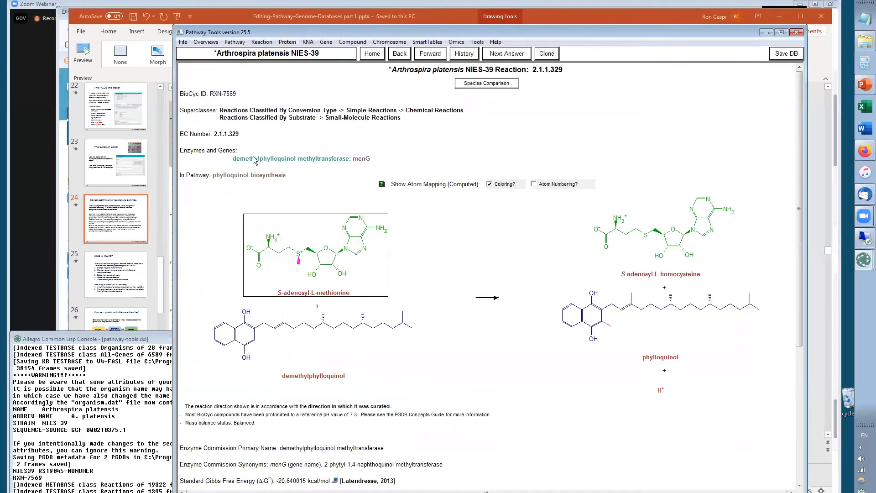
{"action": "right_click", "coordinate": [230, 138]}
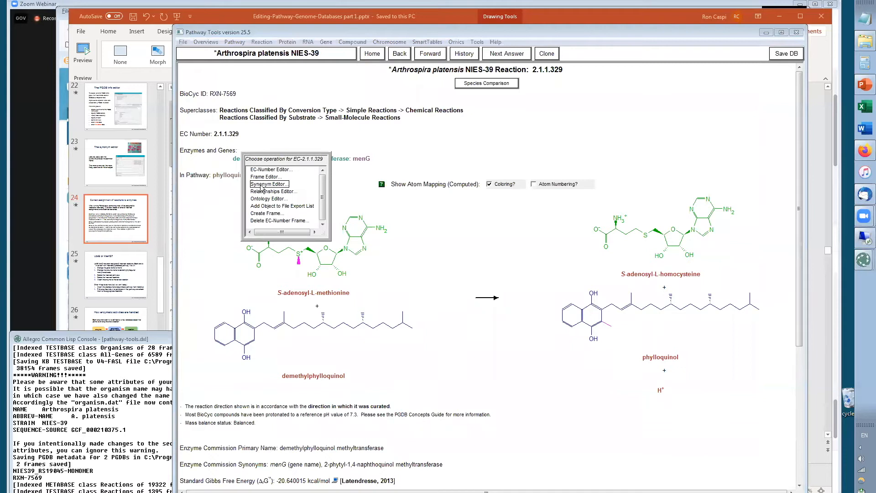
{"action": "left_click", "coordinate": [261, 184]}
{"action": "left_click_drag", "start_coordinate": [527, 76], "coordinate": [393, 72]}
{"action": "key", "text": "ctrl+c"}
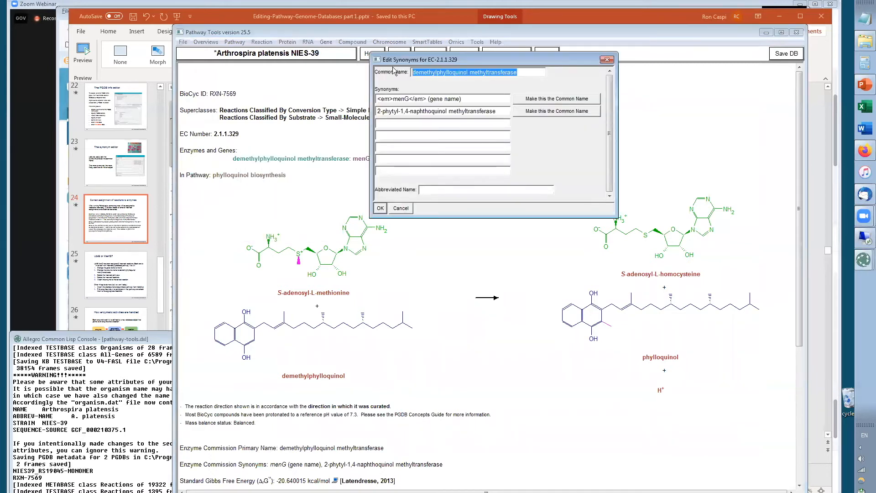
{"action": "left_click", "coordinate": [406, 209]}
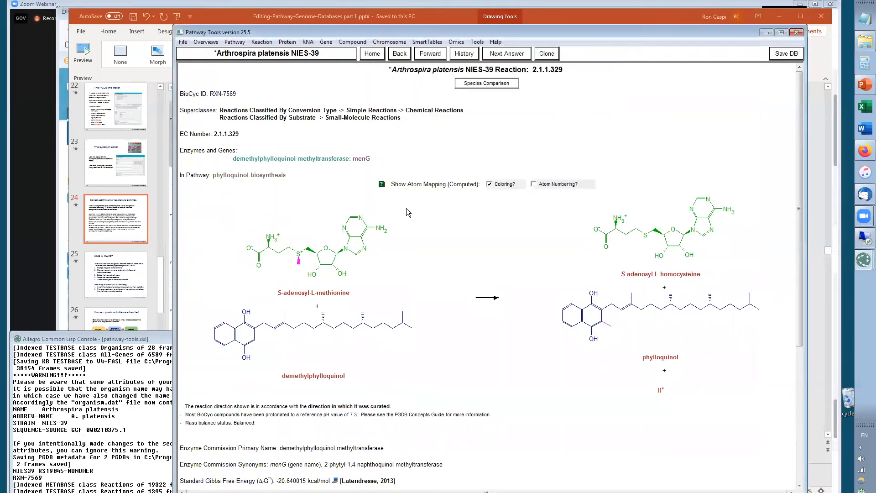
Rename the menG enzymatic activity to demethylphylloquinol methyltransferase and set its reaction direction to Physiol Left To Right
{"action": "left_click", "coordinate": [323, 163]}
{"action": "right_click", "coordinate": [530, 71]}
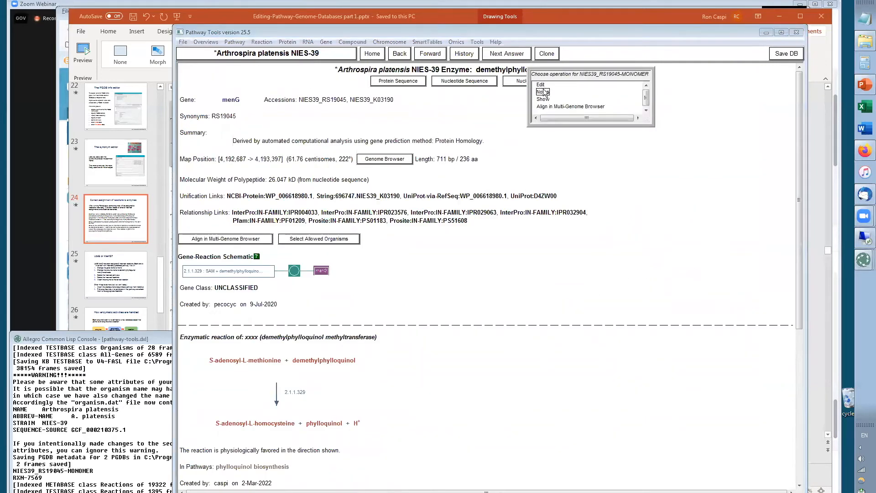
{"action": "left_click", "coordinate": [541, 85]}
{"action": "left_click", "coordinate": [556, 101]}
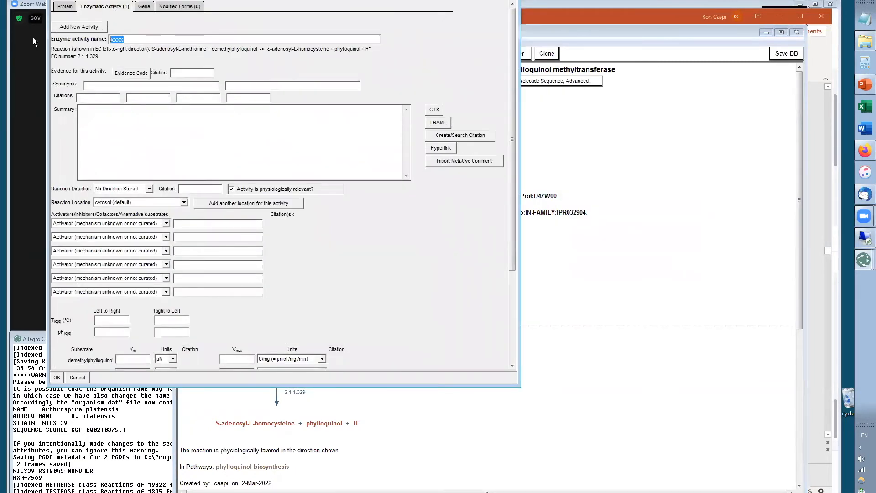
{"action": "key", "text": "ctrl+v"}
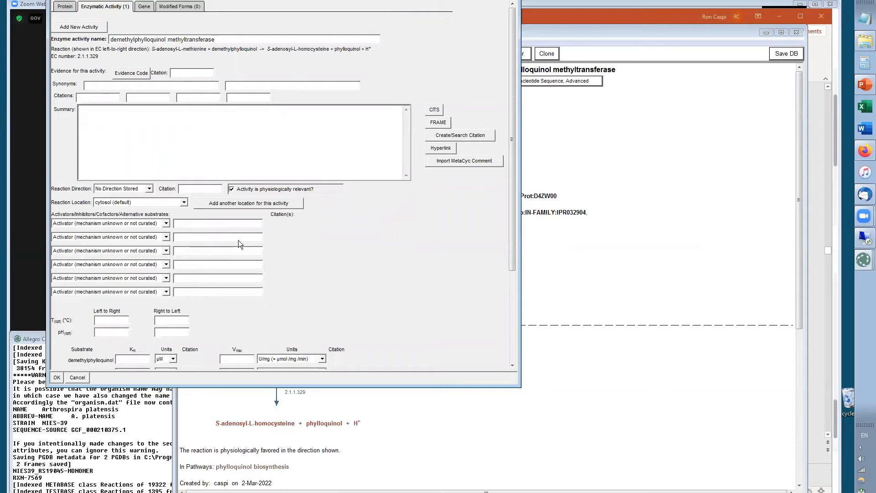
{"action": "left_click", "coordinate": [149, 189]}
{"action": "left_click", "coordinate": [131, 210]}
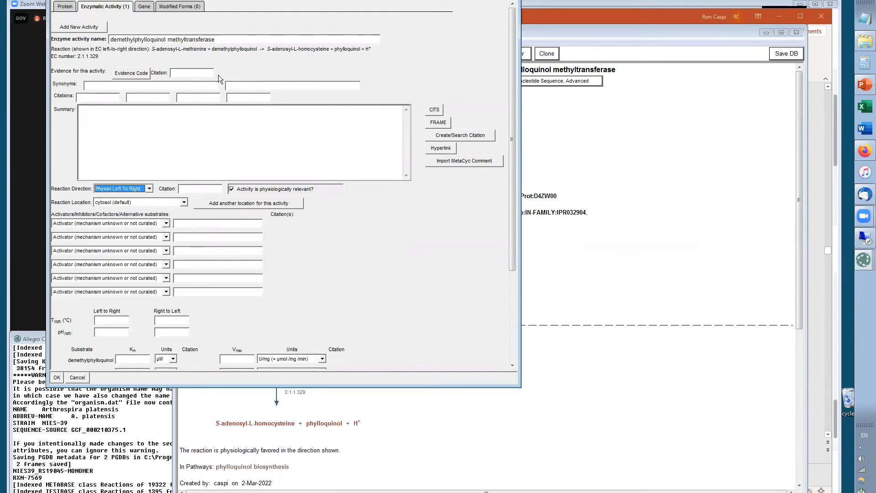
{"action": "left_click", "coordinate": [58, 377]}
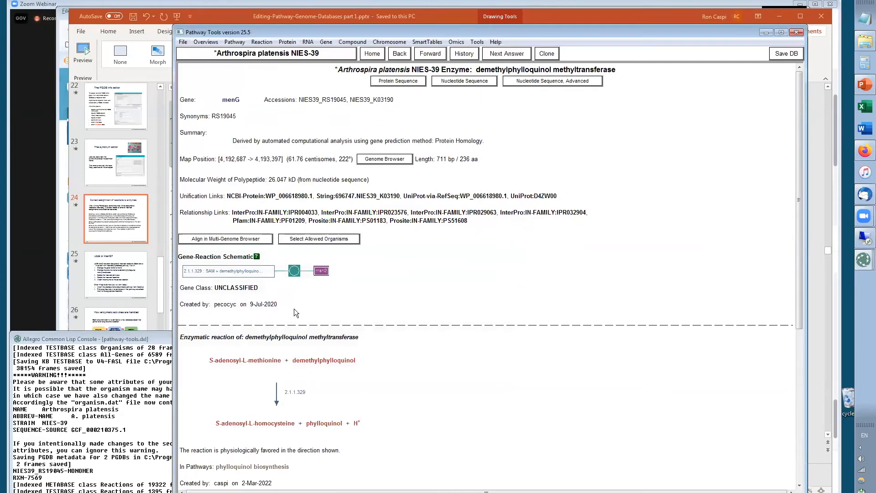
Open the phylloquinol biosynthesis pathway and save the database
{"action": "left_click", "coordinate": [272, 466]}
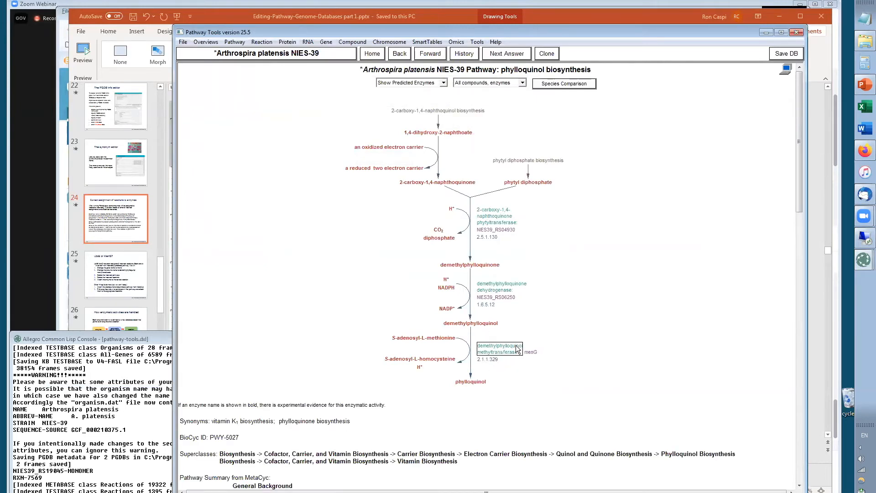
{"action": "left_click", "coordinate": [797, 56]}
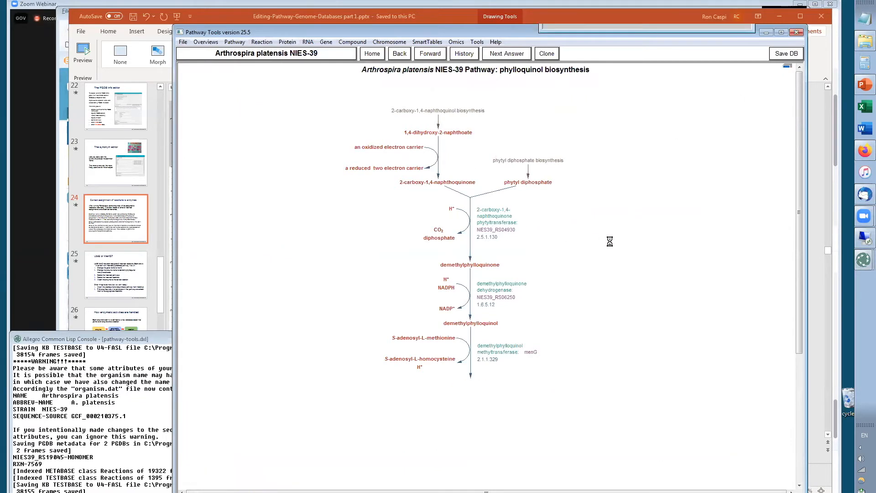
Switch to the presentation and go to slide 28, Attaching a reaction to an enzyme
{"action": "key", "text": "alt+Tab"}
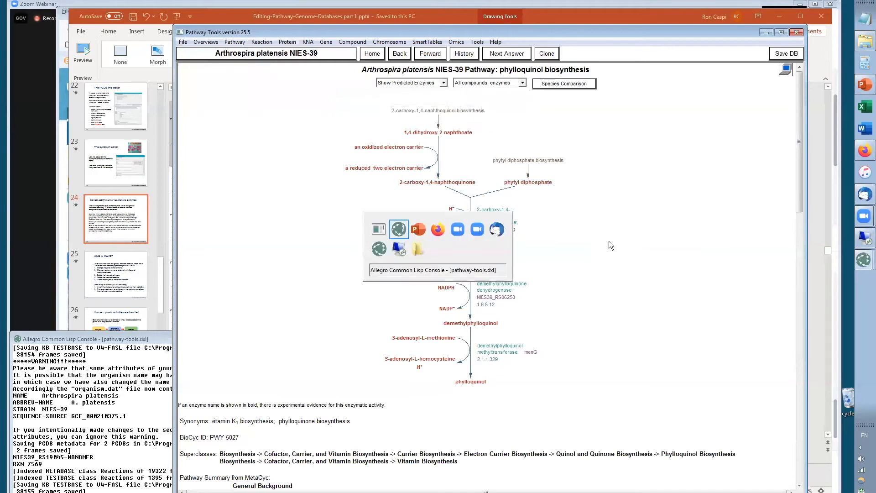
{"action": "key", "text": "alt+Tab"}
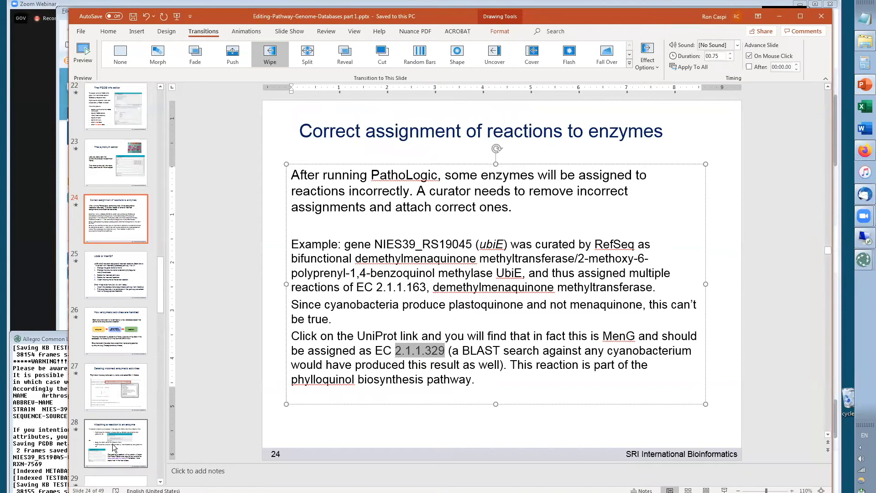
{"action": "left_click", "coordinate": [122, 415]}
{"action": "scroll", "coordinate": [122, 415], "scroll_direction": "down", "scroll_amount": 5}
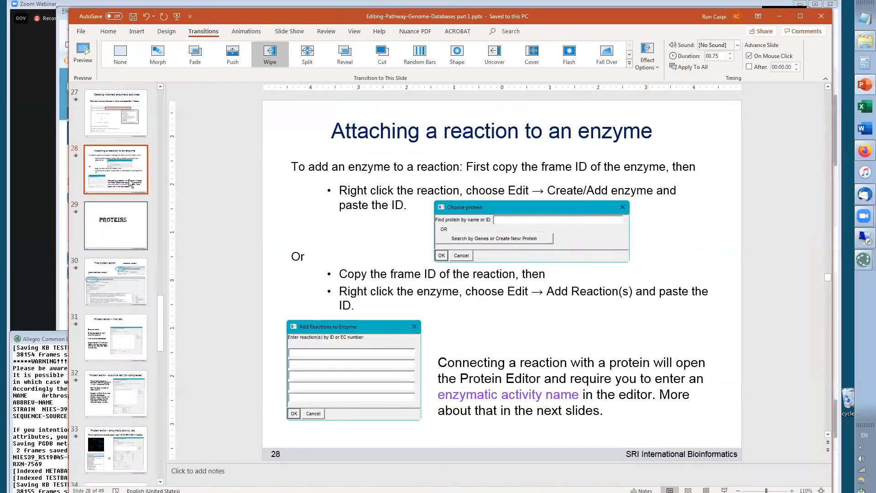
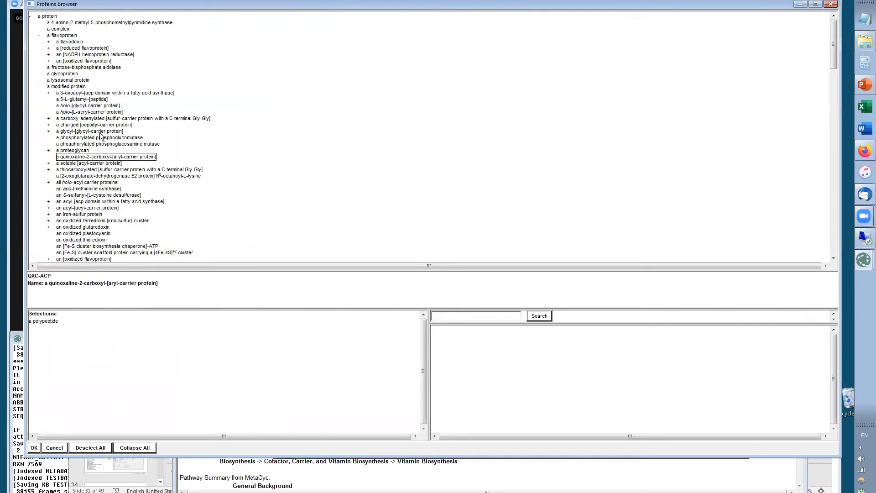
Review the fields of the 2-carboxy-1,4-naphthoquinone phytyltransferase protein editor, including evidence codes, and close it without changes
{"action": "left_click", "coordinate": [52, 448]}
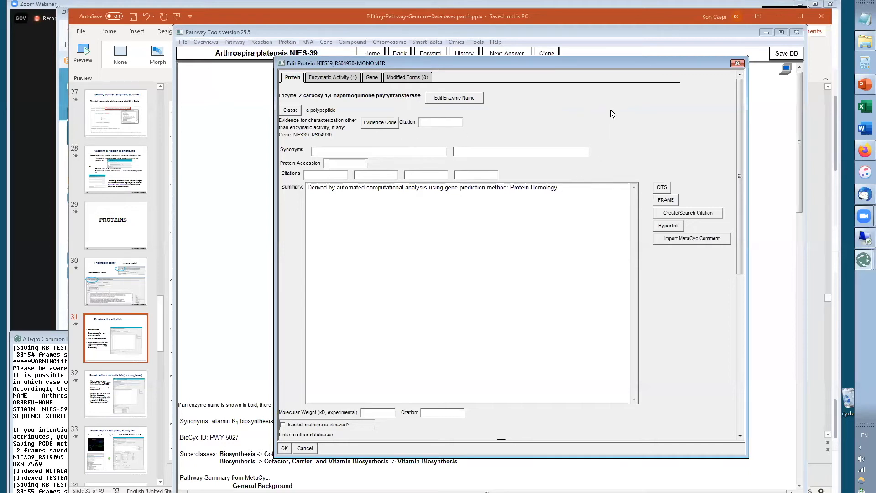
{"action": "left_click", "coordinate": [382, 123]}
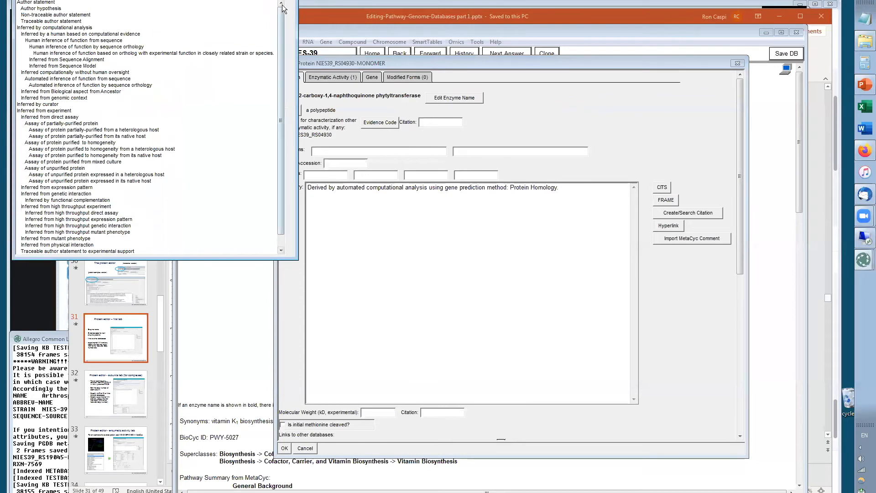
{"action": "left_click", "coordinate": [291, 1]}
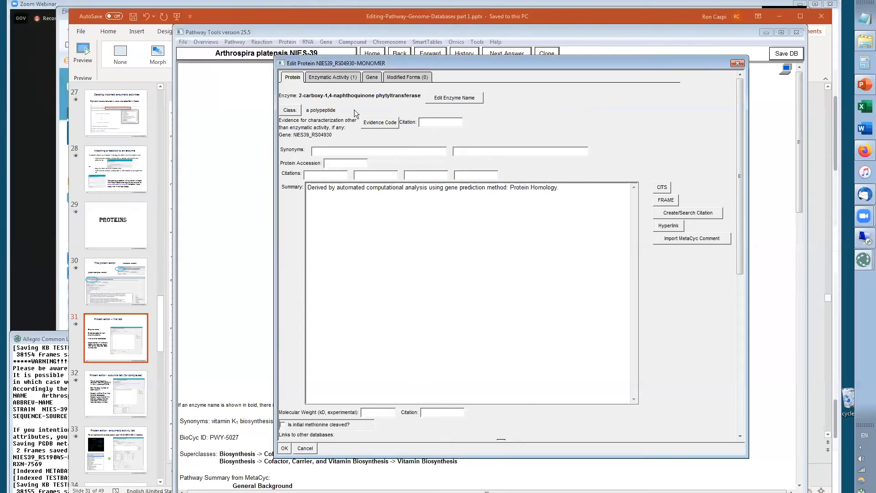
{"action": "left_click", "coordinate": [445, 122]}
{"action": "left_click", "coordinate": [329, 150]}
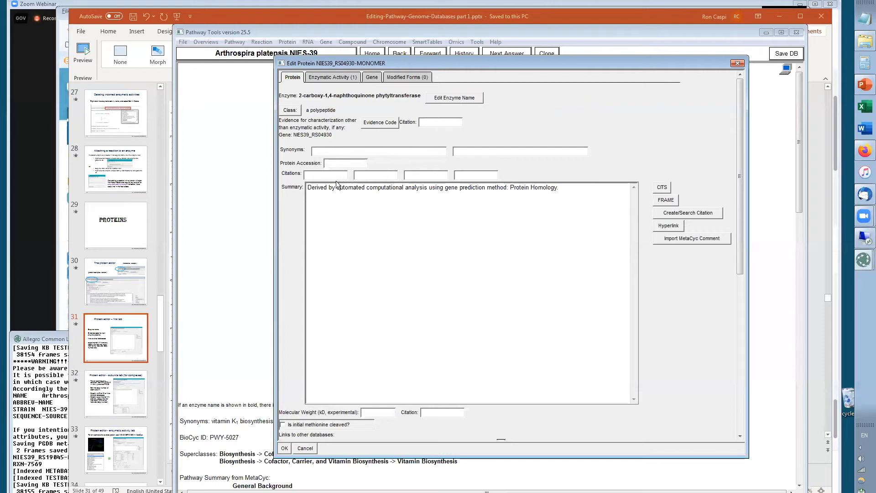
{"action": "left_click", "coordinate": [308, 177]}
{"action": "left_click", "coordinate": [347, 191]}
{"action": "left_click_drag", "start_coordinate": [736, 258], "coordinate": [731, 392]}
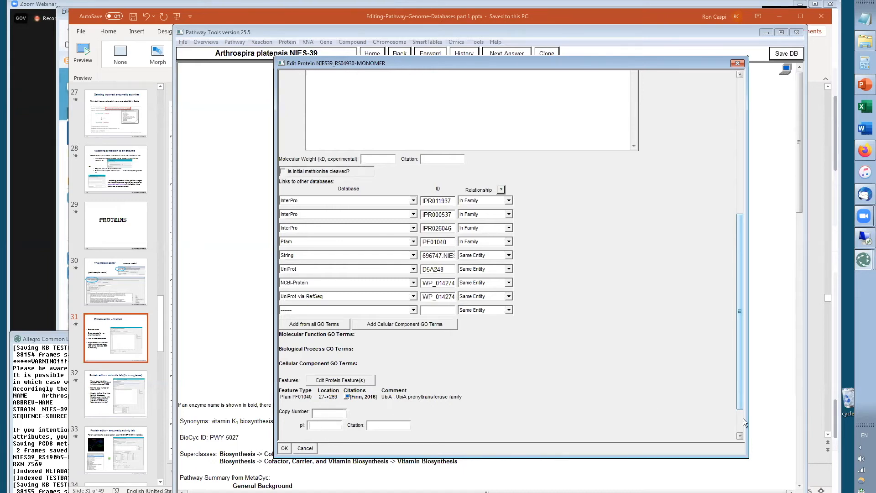
{"action": "scroll", "coordinate": [738, 371], "scroll_direction": "down", "scroll_amount": 3}
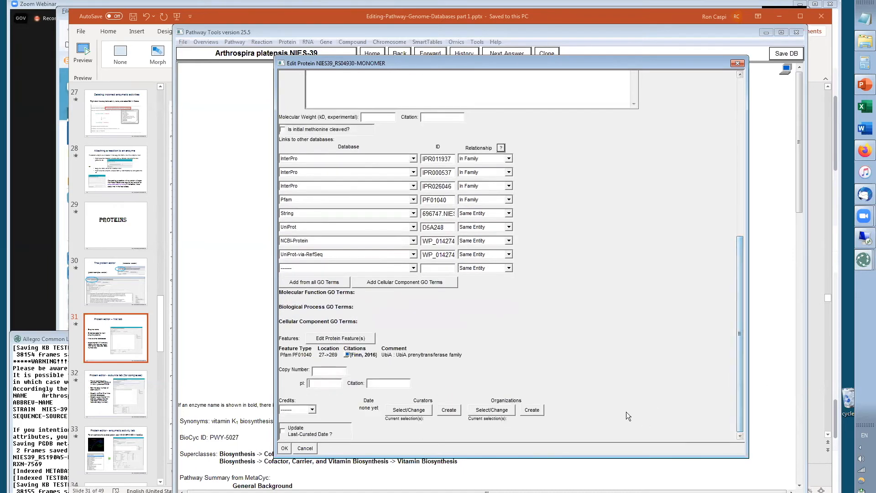
{"action": "left_click", "coordinate": [307, 449]}
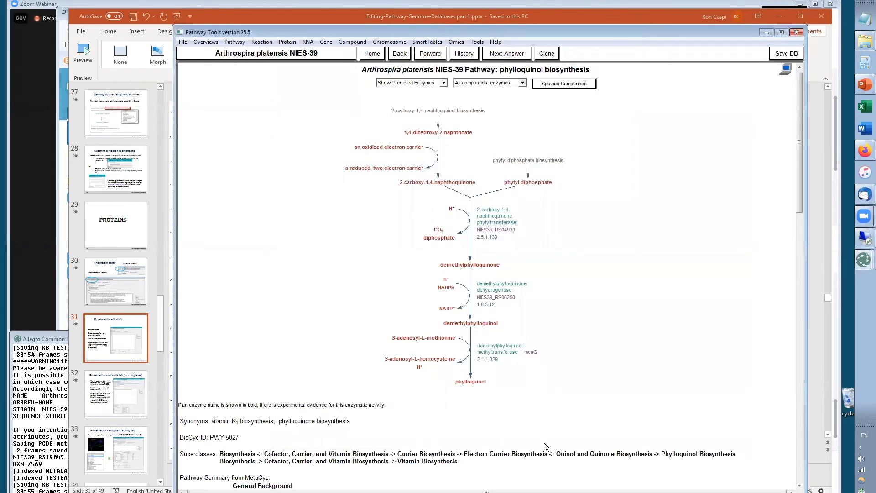
Switch to the presentation, go to slide 32 and copy the example complex ID CPLX2764-6
{"action": "key", "text": "alt+Tab"}
{"action": "left_click", "coordinate": [105, 399]}
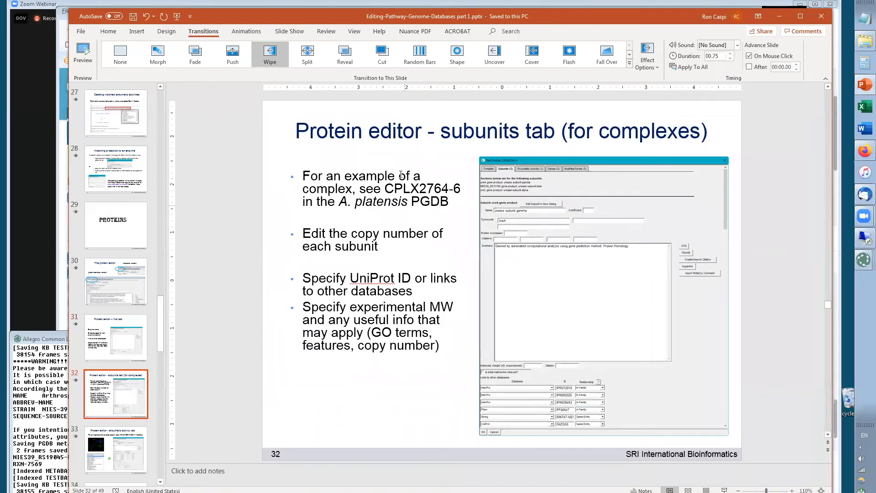
{"action": "left_click_drag", "start_coordinate": [387, 187], "coordinate": [460, 185]}
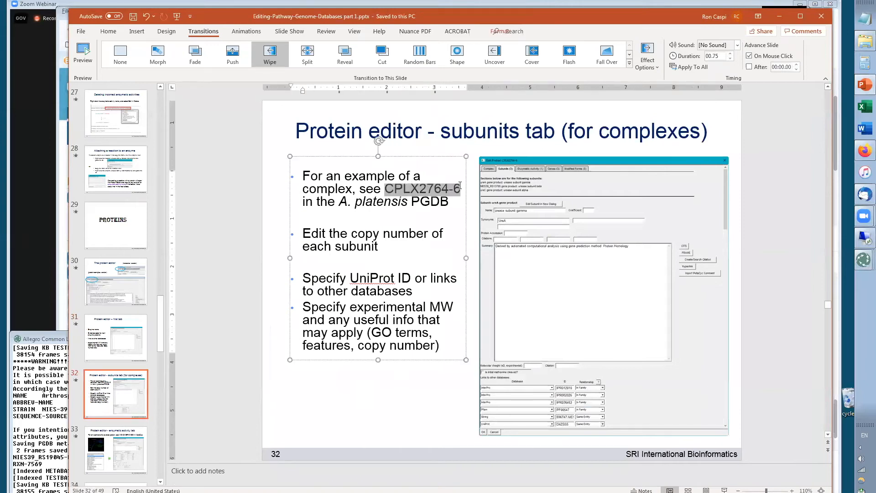
Open protein CPLX2764-6 in Pathway Tools by searching for its exact name
{"action": "key", "text": "alt+Tab"}
{"action": "left_click", "coordinate": [287, 41]}
{"action": "left_click", "coordinate": [297, 53]}
{"action": "type", "text": "CPLX2764-6"}
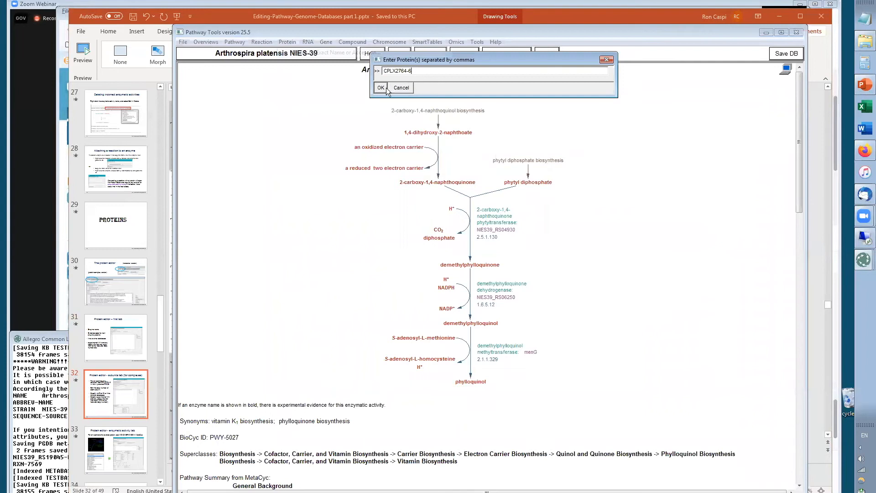
{"action": "left_click", "coordinate": [381, 87]}
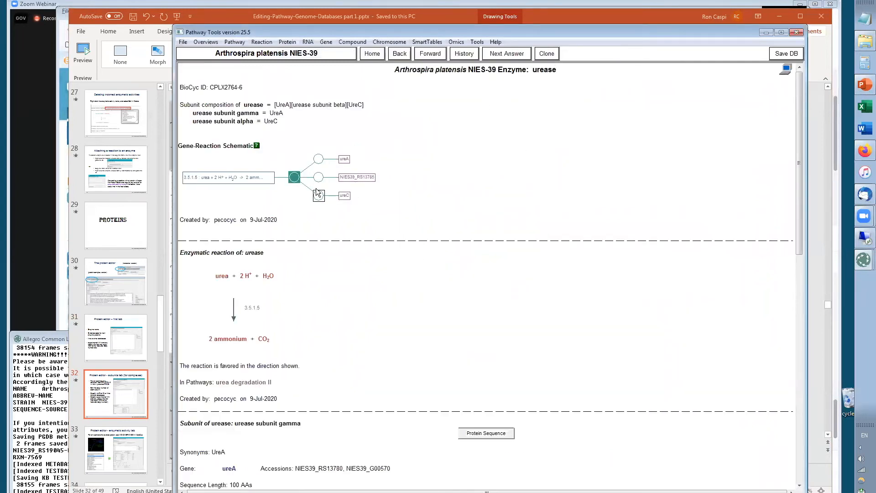
Open the urease complex in the protein editor, review its Complex, Subunits and Genes tabs, and close it
{"action": "right_click", "coordinate": [541, 74]}
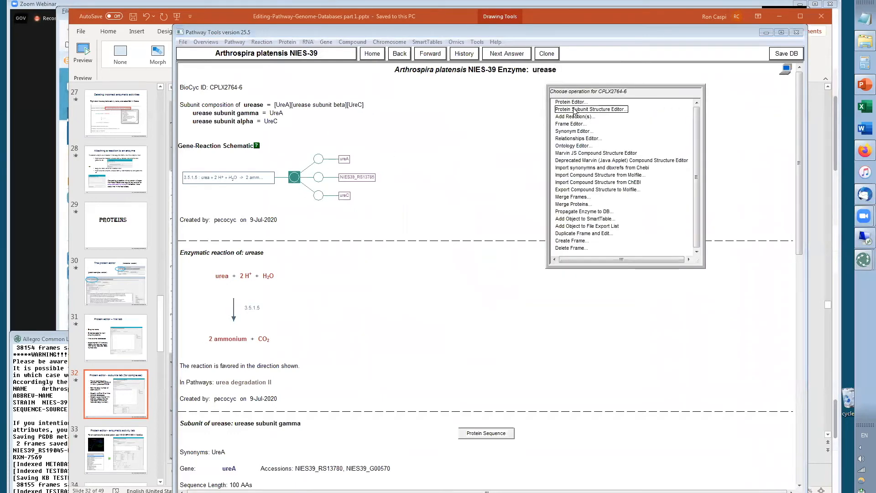
{"action": "left_click", "coordinate": [570, 102]}
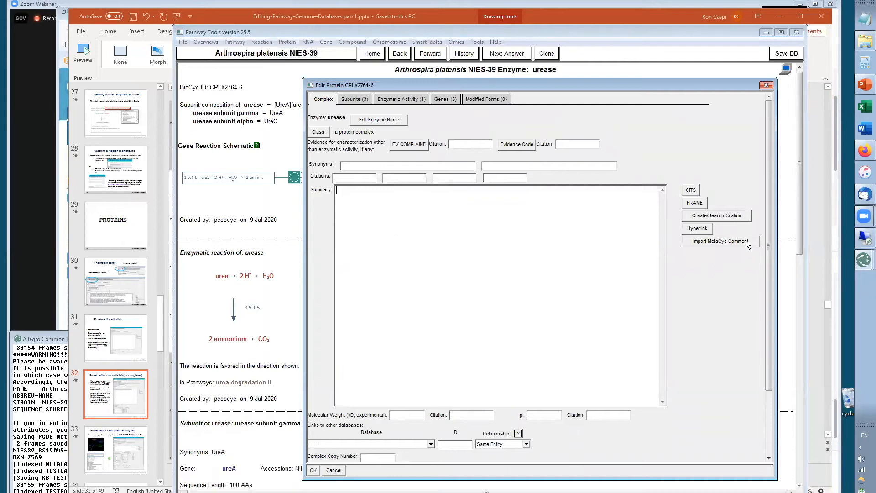
{"action": "left_click_drag", "start_coordinate": [770, 224], "coordinate": [769, 309]}
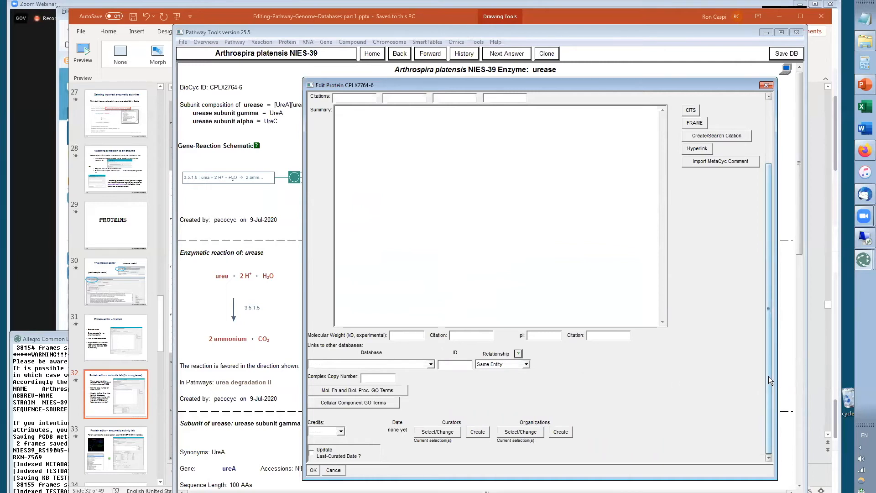
{"action": "left_click_drag", "start_coordinate": [769, 376], "coordinate": [772, 261]}
{"action": "left_click", "coordinate": [356, 99]}
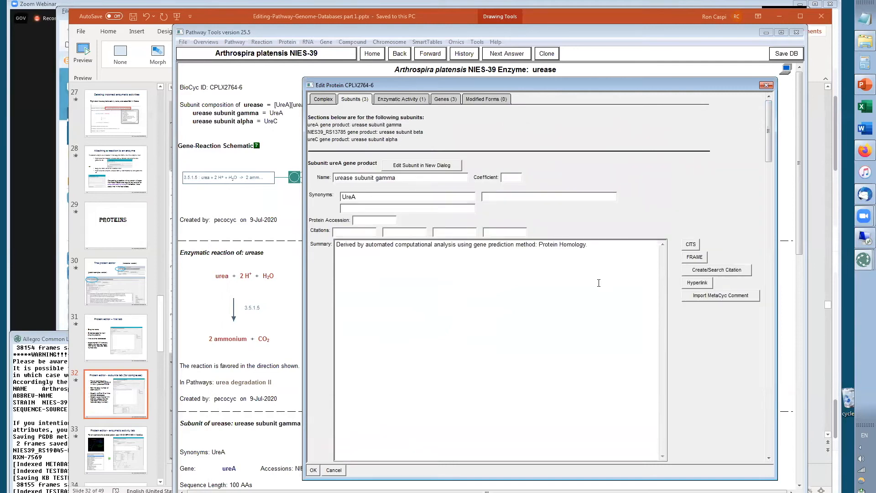
{"action": "left_click_drag", "start_coordinate": [768, 142], "coordinate": [728, 88]}
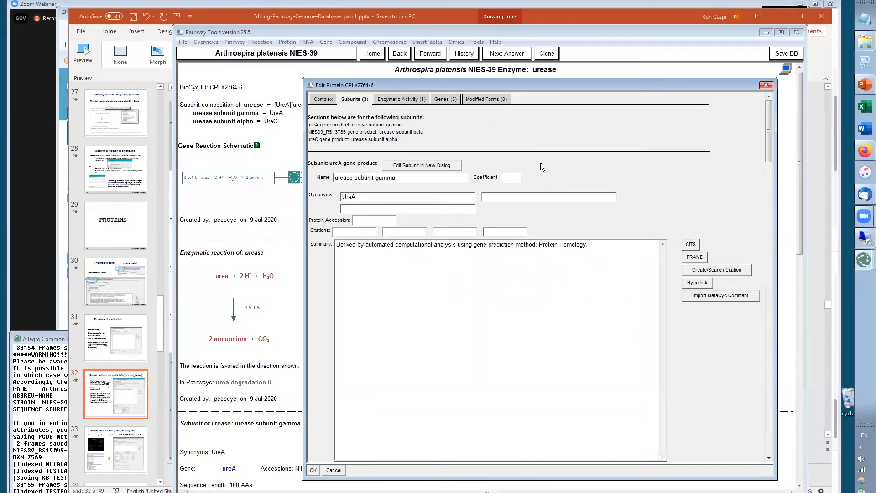
{"action": "left_click", "coordinate": [444, 99]}
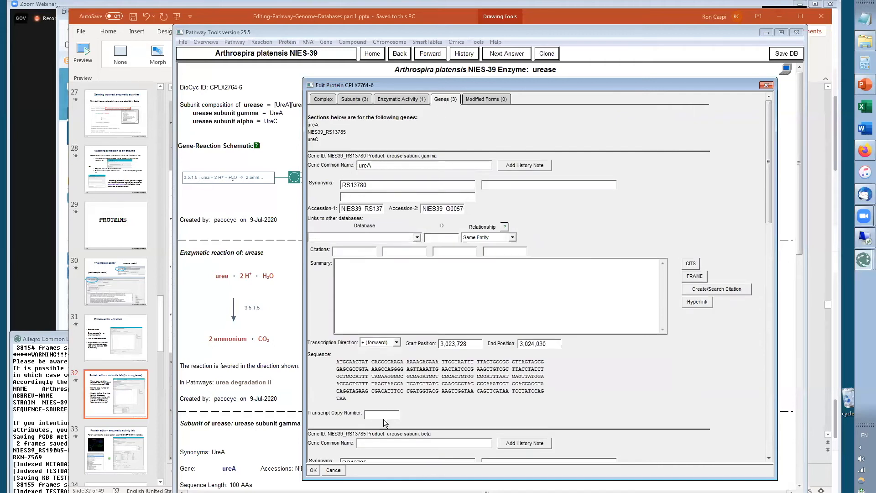
{"action": "left_click_drag", "start_coordinate": [770, 198], "coordinate": [768, 232]}
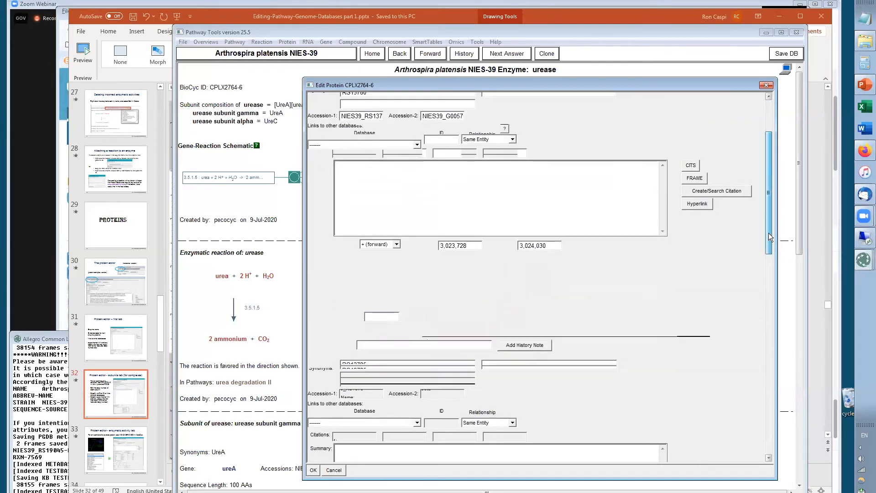
{"action": "scroll", "coordinate": [762, 273], "scroll_direction": "down", "scroll_amount": 10}
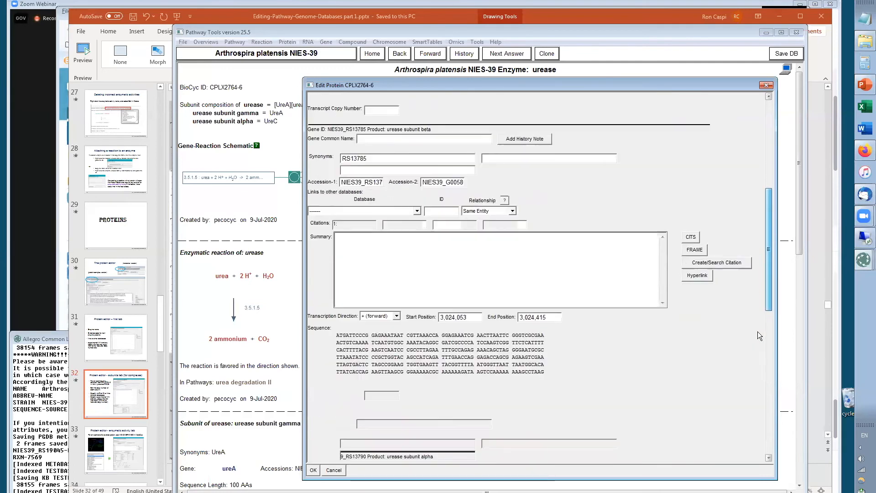
{"action": "left_click_drag", "start_coordinate": [761, 405], "coordinate": [796, 226]}
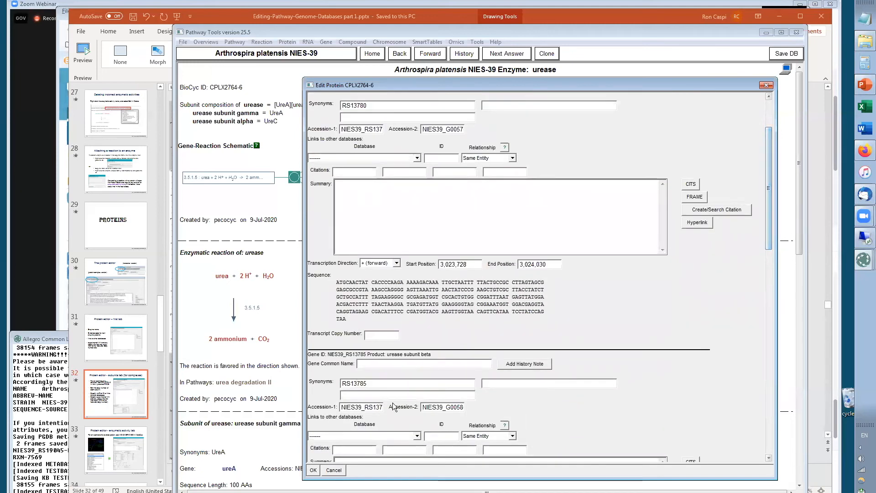
{"action": "left_click", "coordinate": [336, 474]}
Switch to the presentation, go to slide 33 and copy the example protein ID MONOMER-21809
{"action": "key", "text": "alt+Tab"}
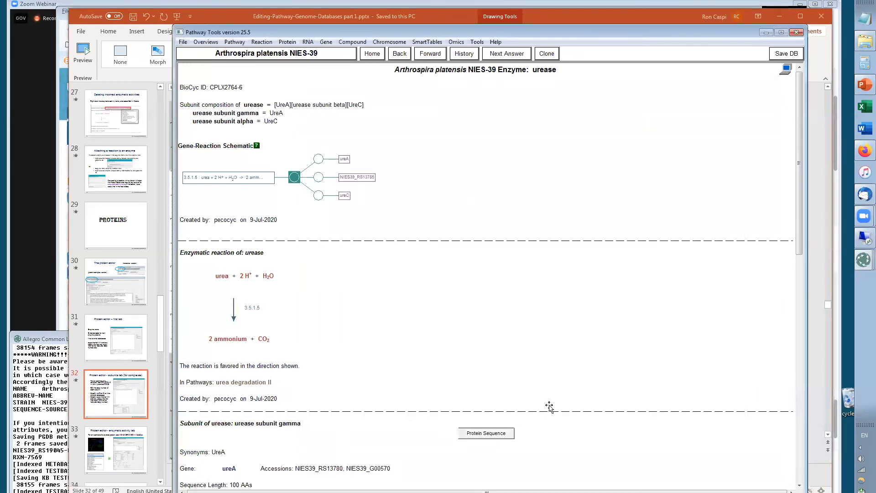
{"action": "left_click", "coordinate": [114, 455]}
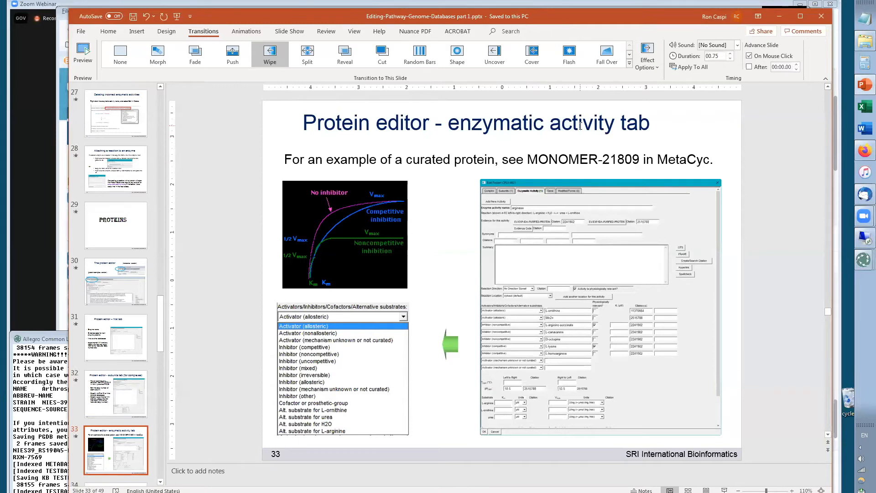
{"action": "left_click_drag", "start_coordinate": [530, 159], "coordinate": [642, 159]}
{"action": "key", "text": "ctrl+c"}
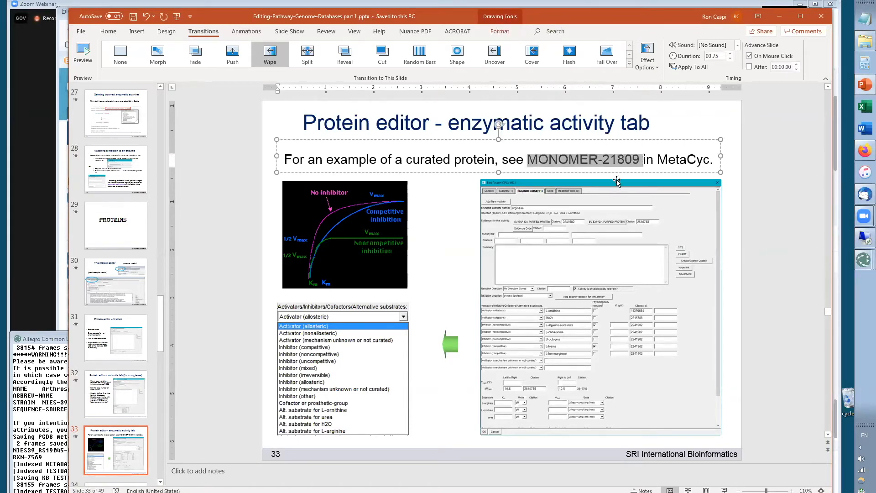
Change the current organism database to MetaCyc
{"action": "key", "text": "alt+Tab"}
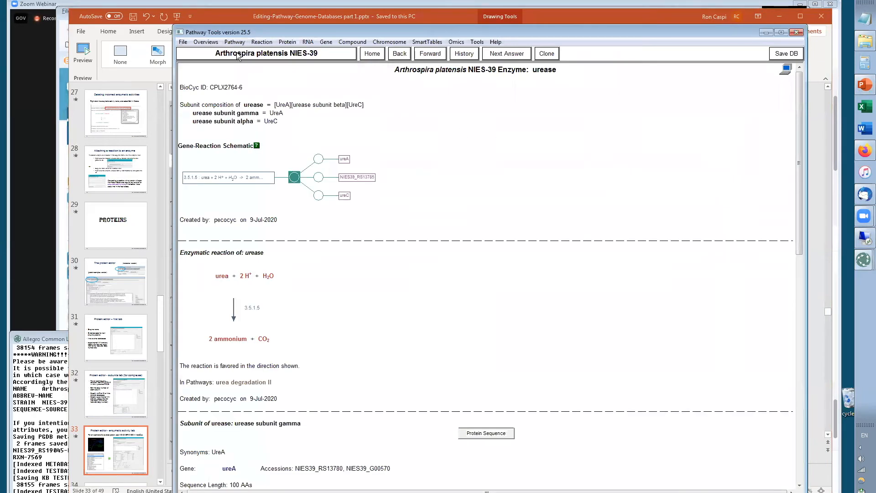
{"action": "left_click", "coordinate": [240, 53]}
{"action": "left_click", "coordinate": [193, 117]}
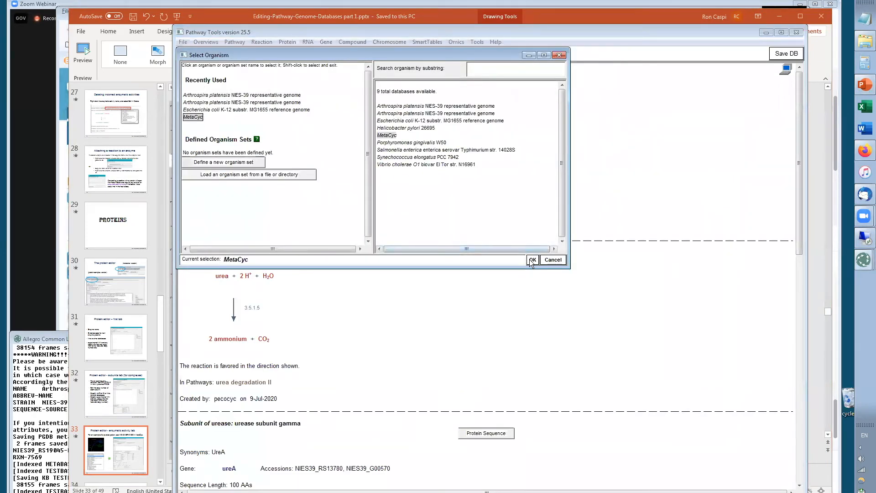
{"action": "left_click", "coordinate": [533, 259]}
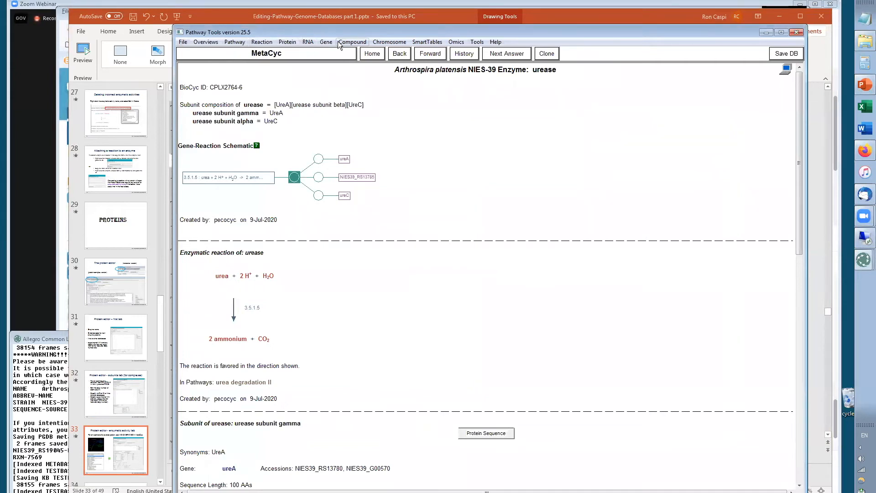
Search MetaCyc for protein MONOMER-21809 by exact name
{"action": "left_click", "coordinate": [296, 43]}
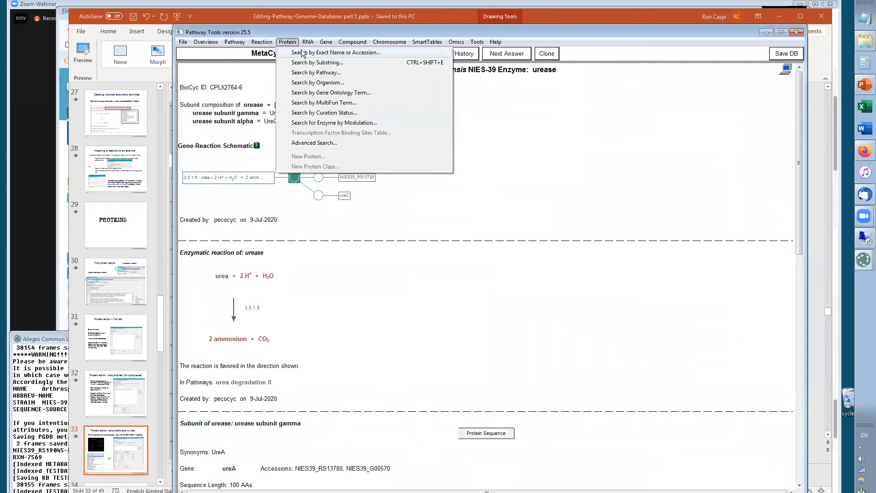
{"action": "left_click", "coordinate": [328, 52]}
{"action": "key", "text": "ctrl+v"}
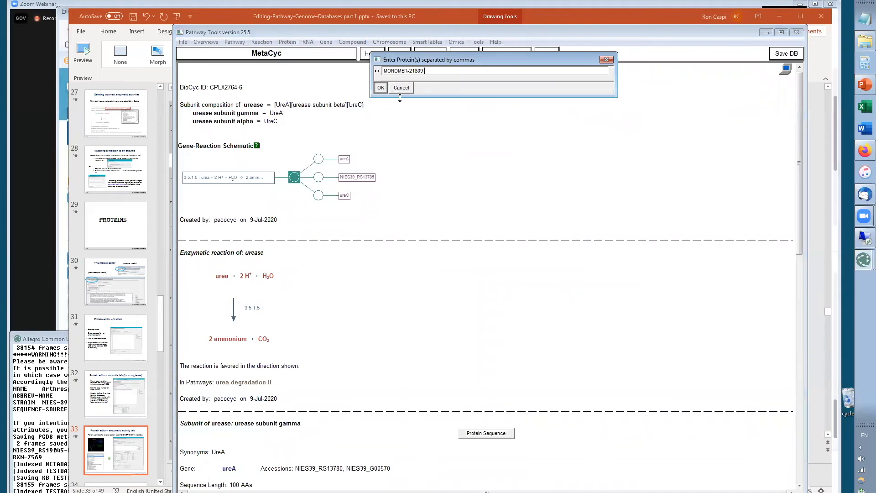
{"action": "left_click", "coordinate": [380, 88]}
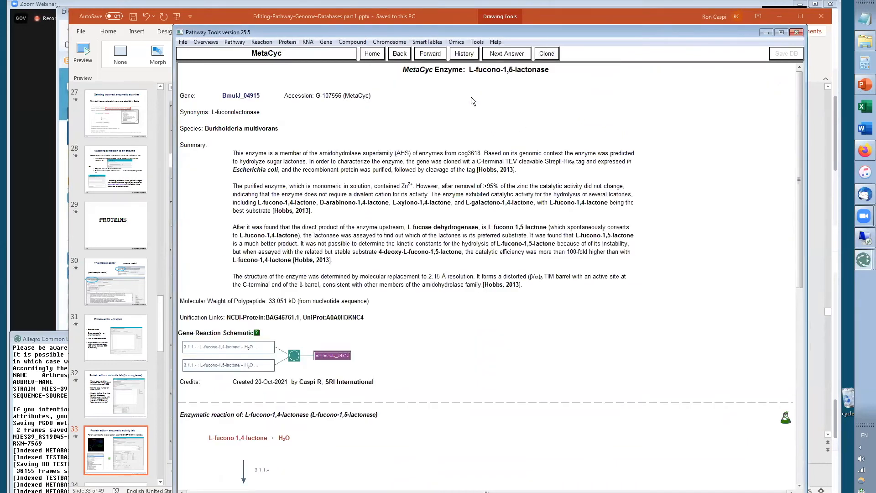
Enable editing of MetaCyc by running the (dev) command in the command pane
{"action": "left_click", "coordinate": [517, 72]}
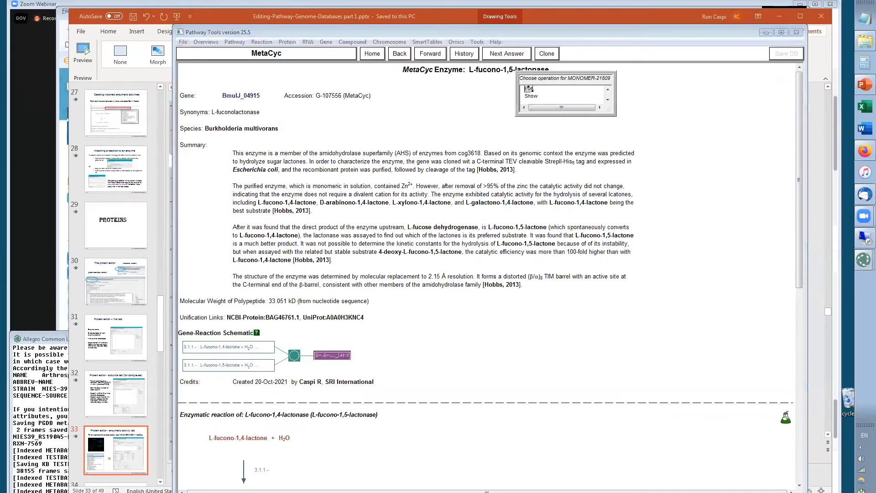
{"action": "left_click", "coordinate": [529, 88]}
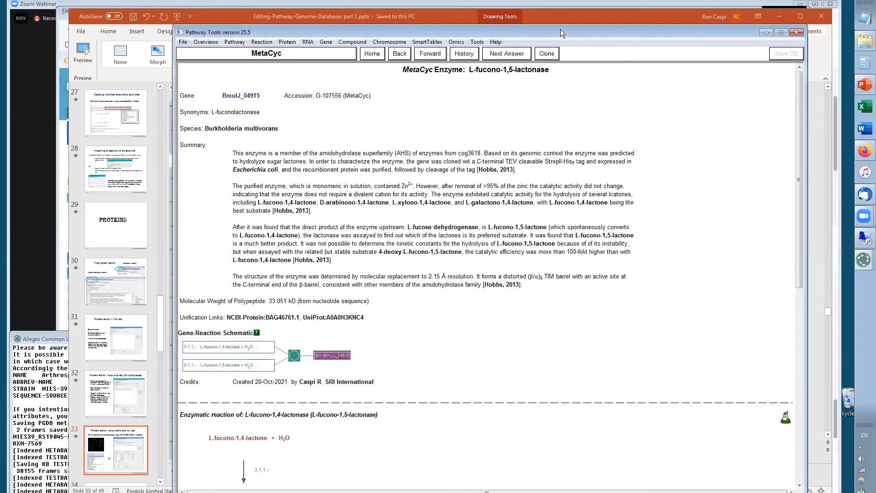
{"action": "left_click_drag", "start_coordinate": [560, 29], "coordinate": [568, 0]}
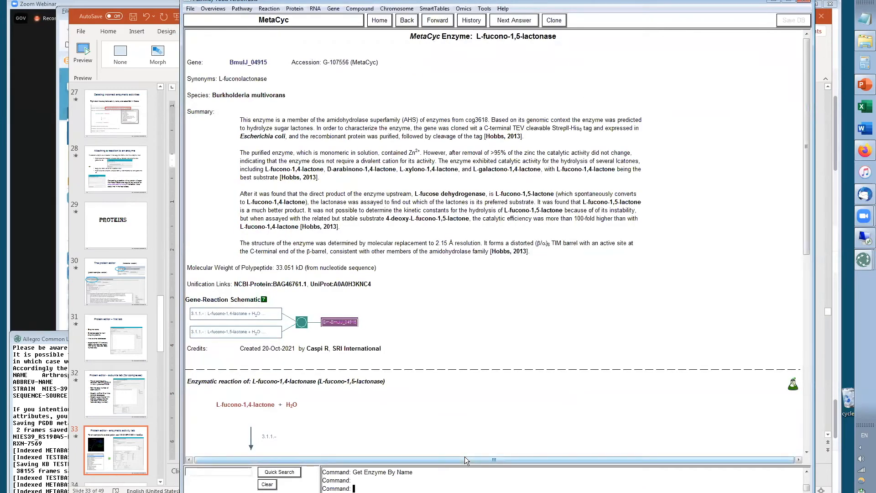
{"action": "type", "text": "(dev)"}
{"action": "key", "text": "Return"}
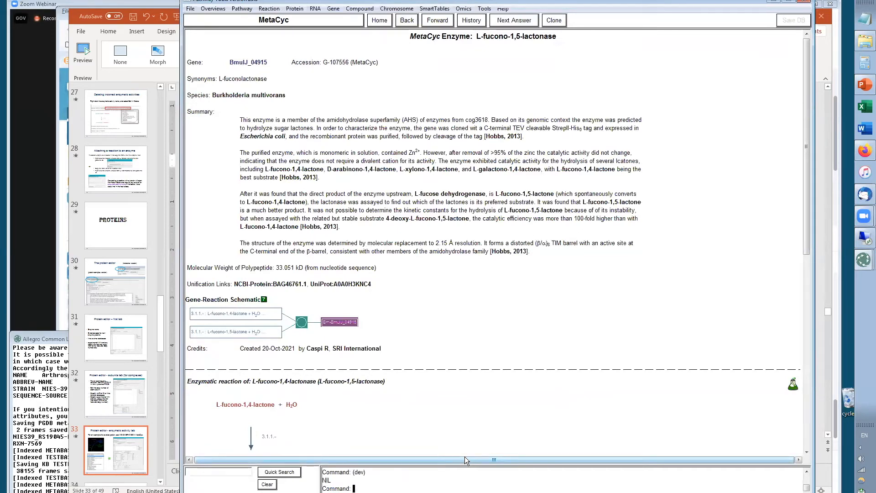
Open the L-fucono-1,5-lactonase protein in the Protein Editor
{"action": "right_click", "coordinate": [520, 38]}
{"action": "left_click", "coordinate": [531, 54]}
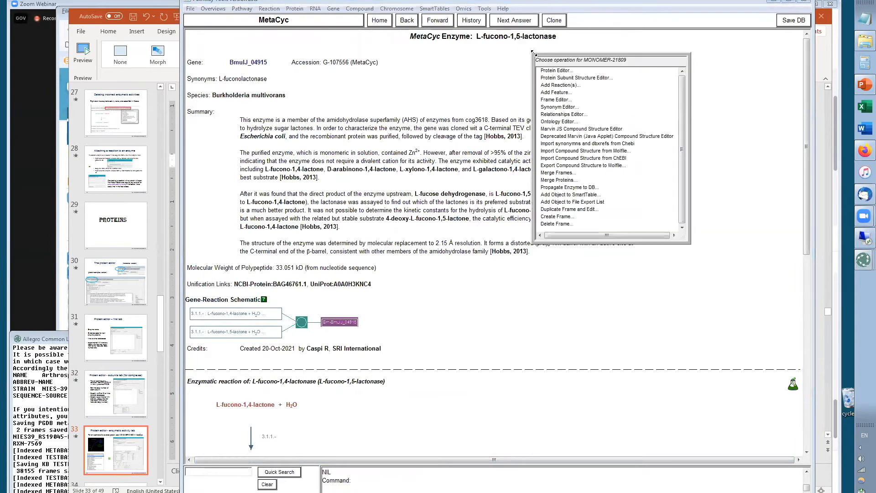
{"action": "left_click", "coordinate": [552, 71]}
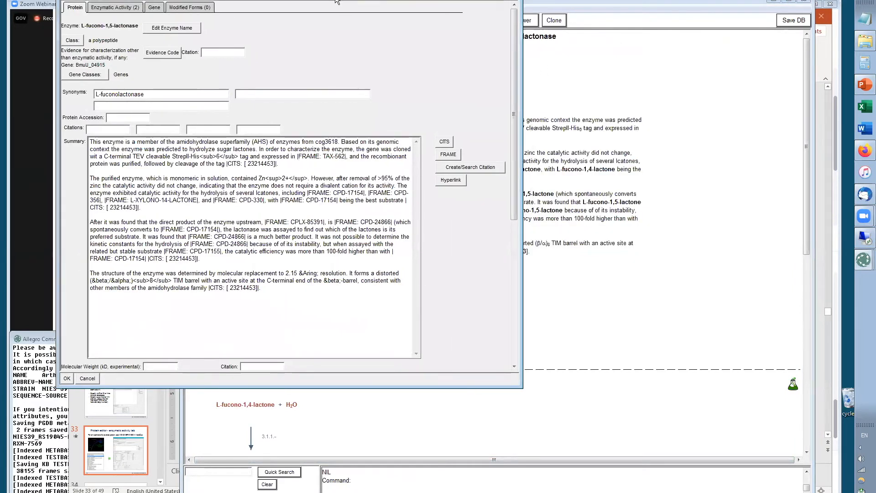
Open the Enzymatic Activity tab of the protein editor and show the details of the L-fucono-1,4-lactonase activity
{"action": "left_click_drag", "start_coordinate": [336, 1], "coordinate": [564, 53]}
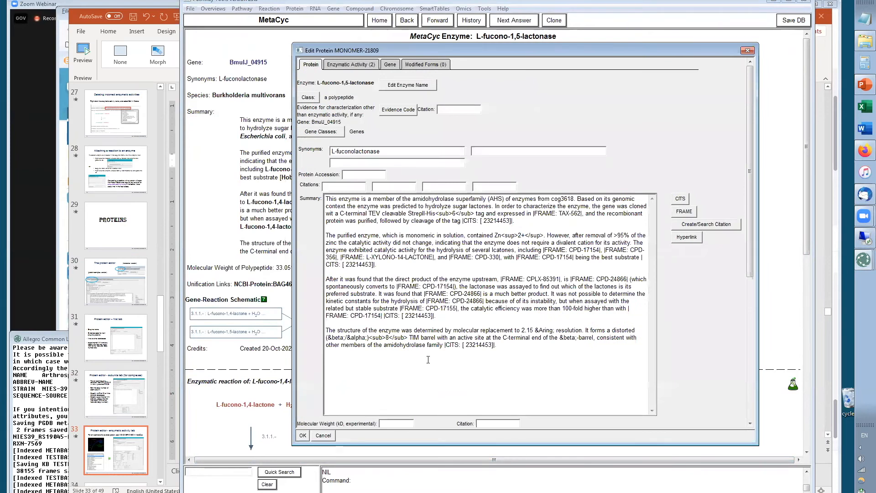
{"action": "left_click", "coordinate": [353, 65]}
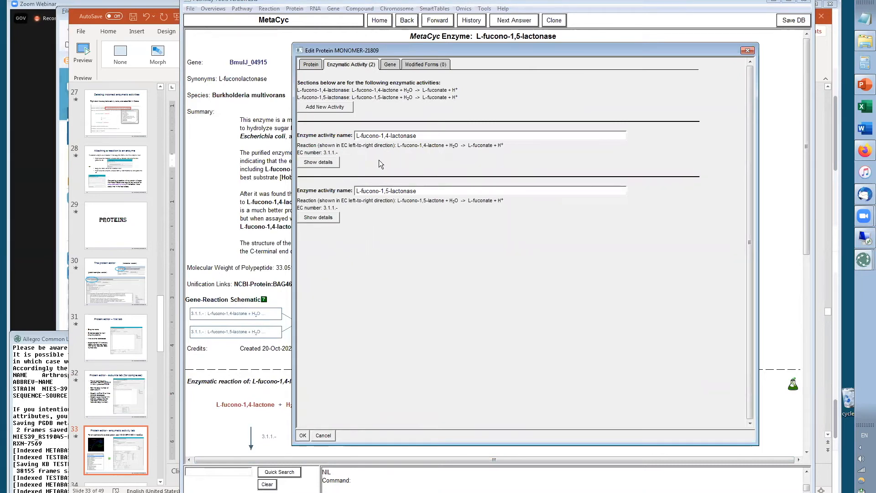
{"action": "left_click", "coordinate": [319, 162]}
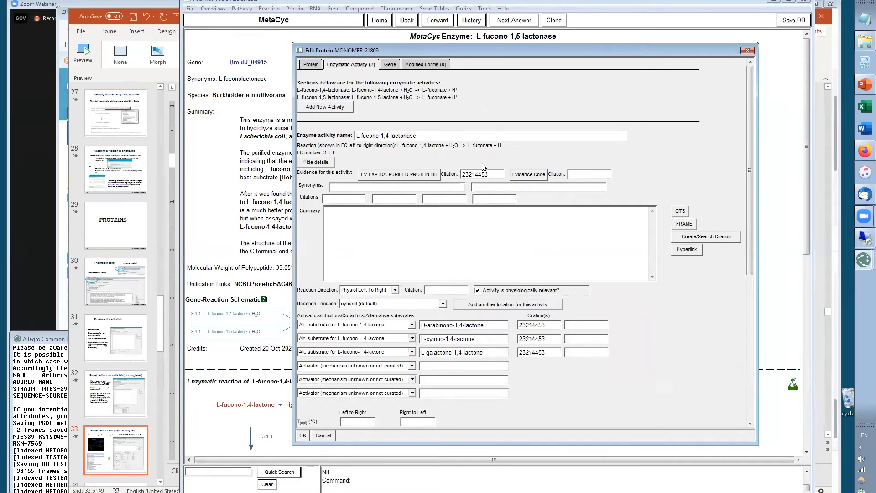
Reselect the activity's evidence code as Assay of protein purified to homogeneity from a heterologous host
{"action": "left_click", "coordinate": [398, 177]}
{"action": "left_click_drag", "start_coordinate": [370, 199], "coordinate": [385, 215]}
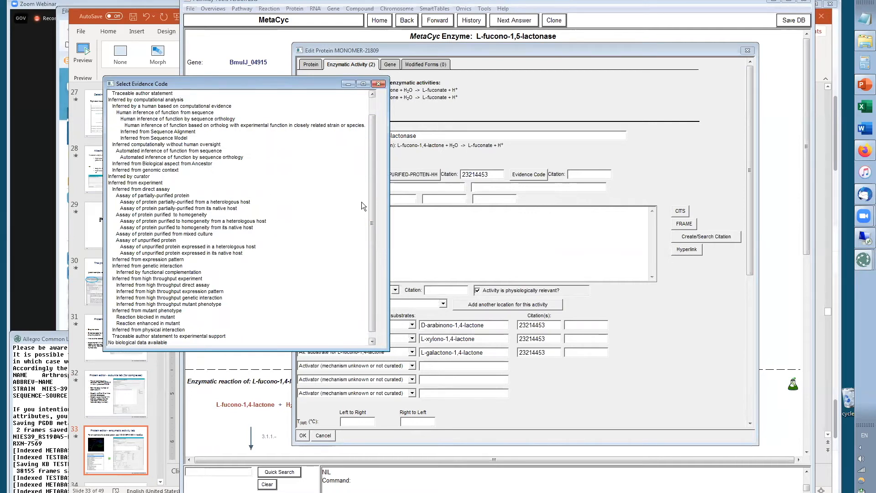
{"action": "left_click", "coordinate": [378, 84]}
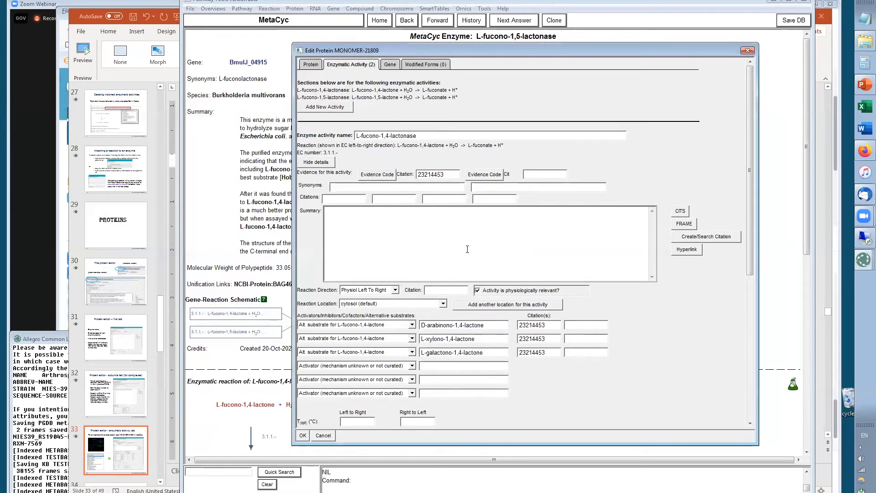
{"action": "left_click", "coordinate": [377, 175]}
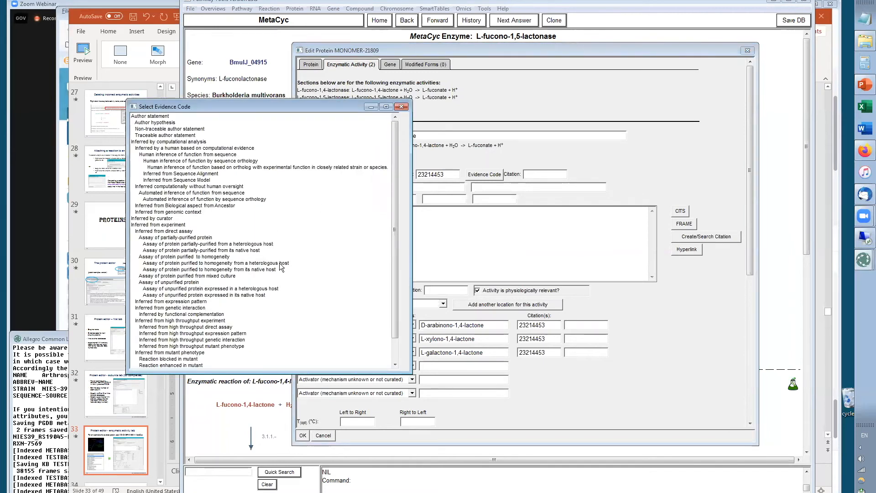
{"action": "double_click", "coordinate": [280, 263]}
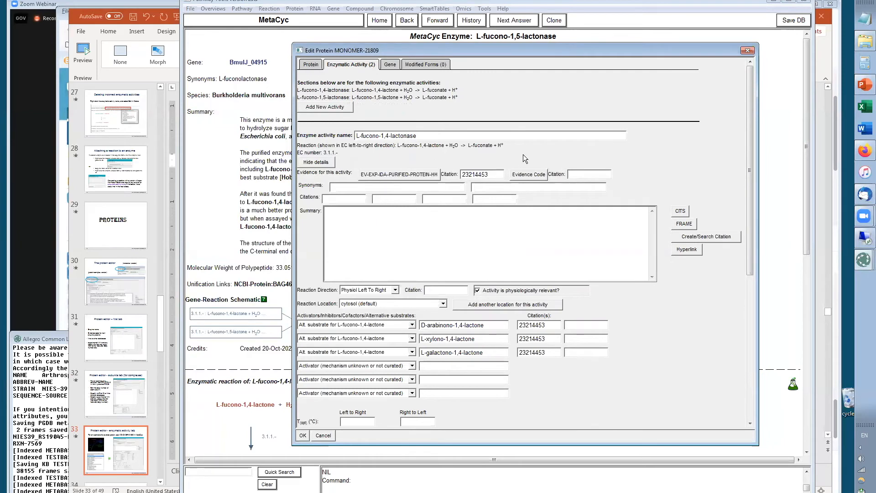
Set the activity's reaction direction to No Direction Stored and open the activator/inhibitor type choices
{"action": "left_click", "coordinate": [396, 289]}
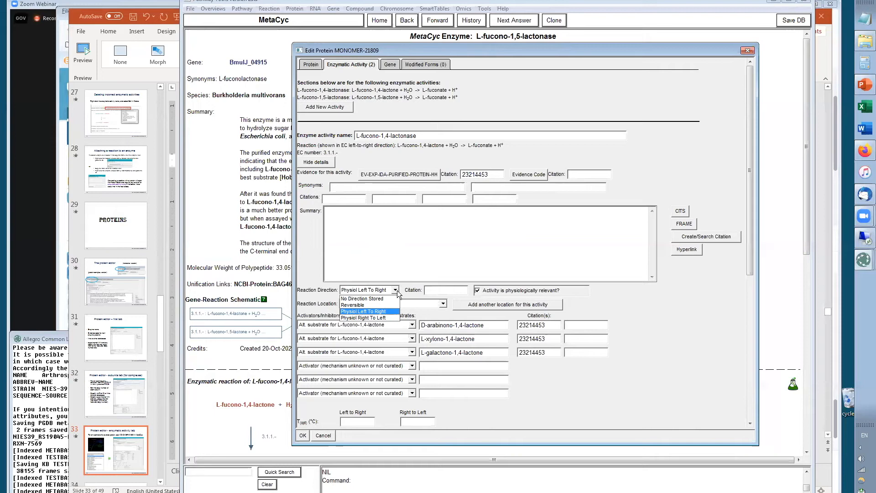
{"action": "left_click", "coordinate": [386, 299]}
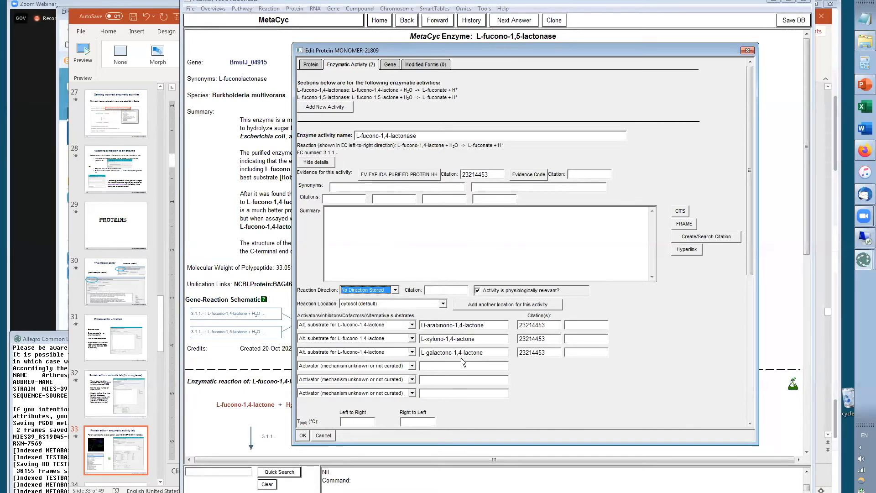
{"action": "left_click", "coordinate": [411, 366]}
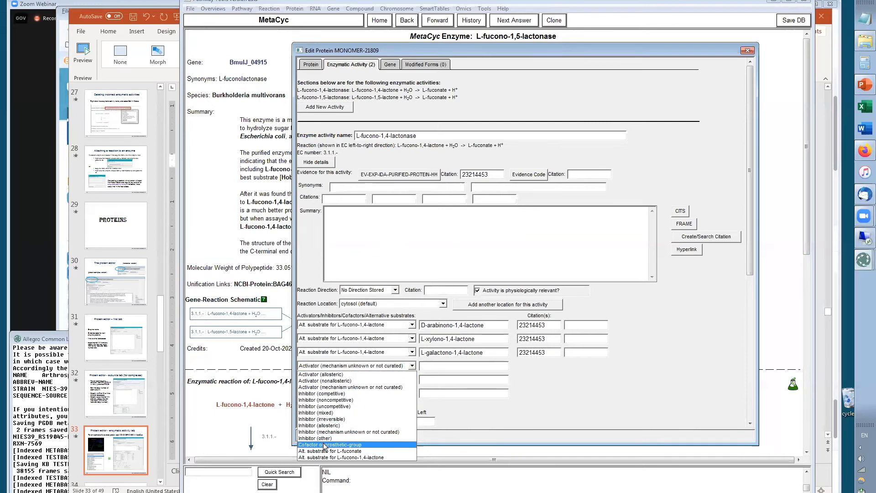
{"action": "left_click", "coordinate": [587, 408]}
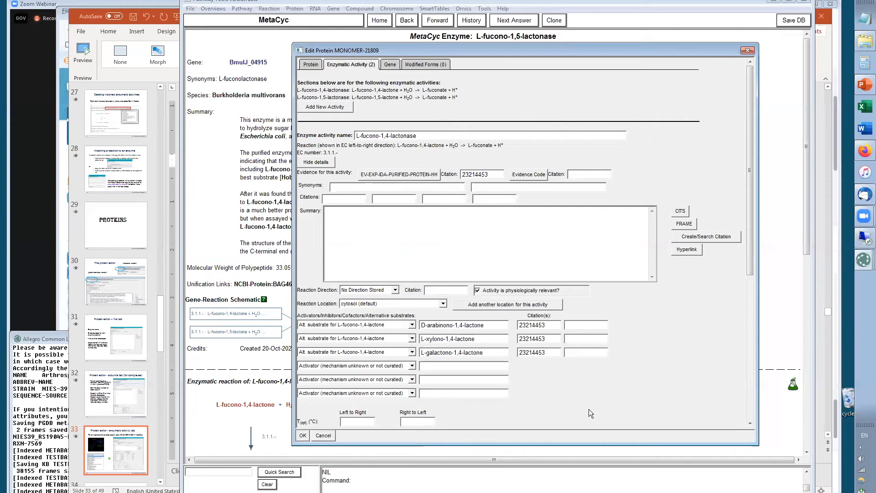
Set the type of the first empty activator row to Inhibitor (competitive)
{"action": "left_click_drag", "start_coordinate": [746, 243], "coordinate": [754, 340]}
{"action": "left_click", "coordinate": [412, 191]}
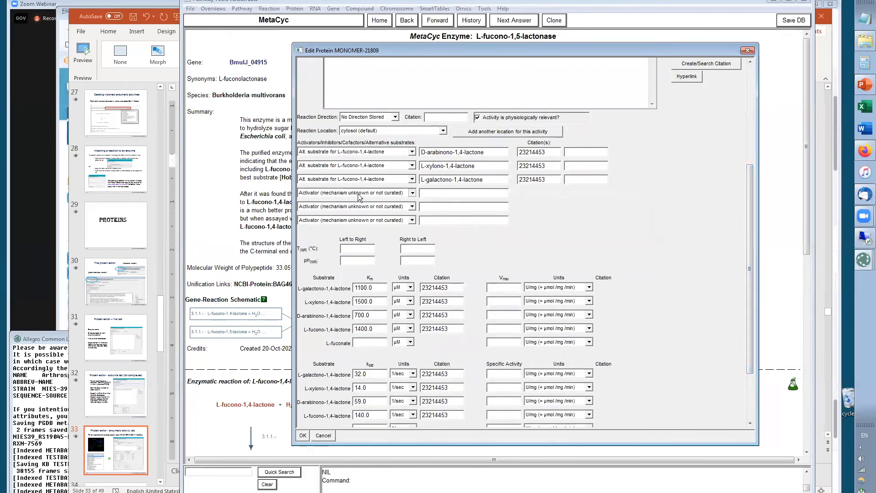
{"action": "left_click", "coordinate": [323, 221]}
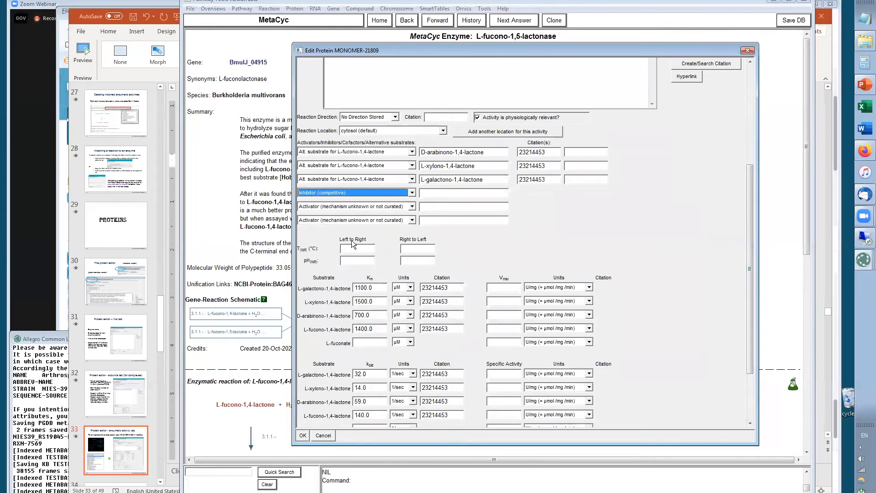
{"action": "left_click", "coordinate": [412, 194]}
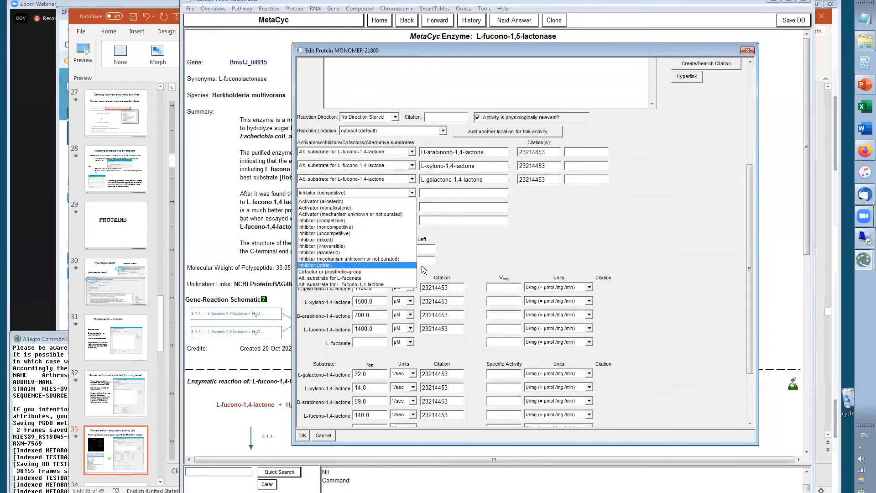
{"action": "left_click", "coordinate": [509, 254]}
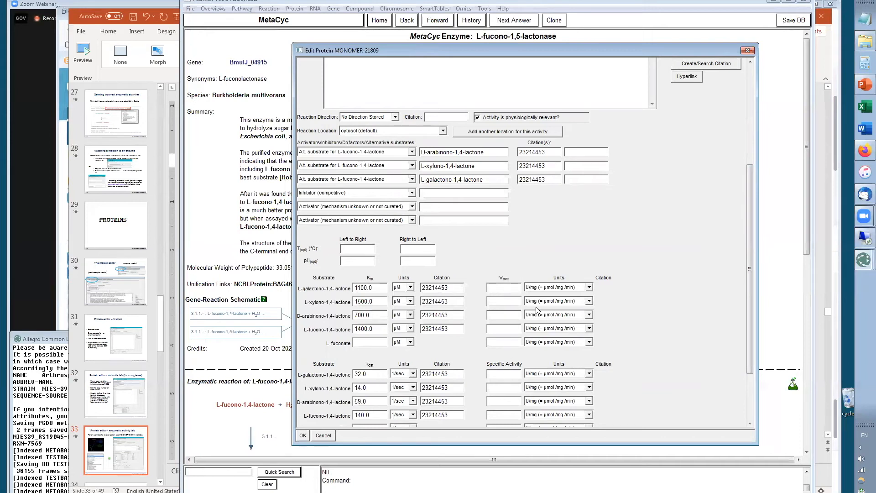
Review the Vmax unit choices, allow multiple kinetic values per substrate, and cancel the protein editor without saving
{"action": "left_click", "coordinate": [589, 288]}
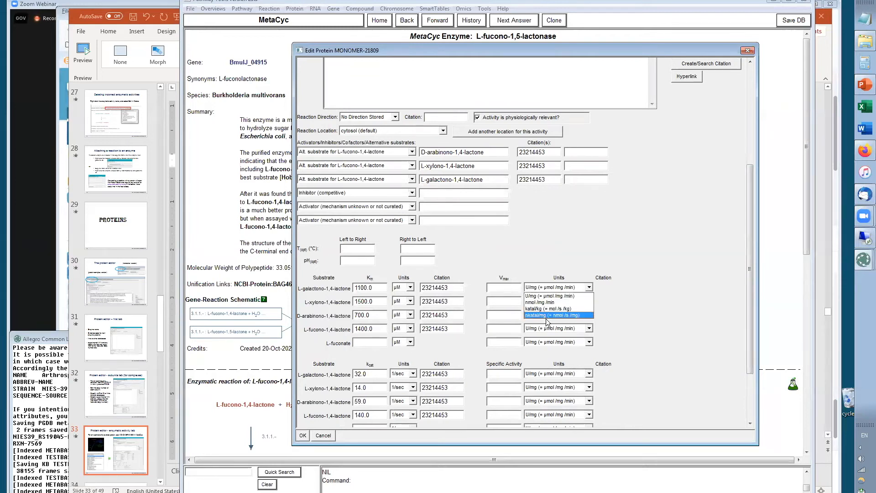
{"action": "left_click", "coordinate": [559, 297]}
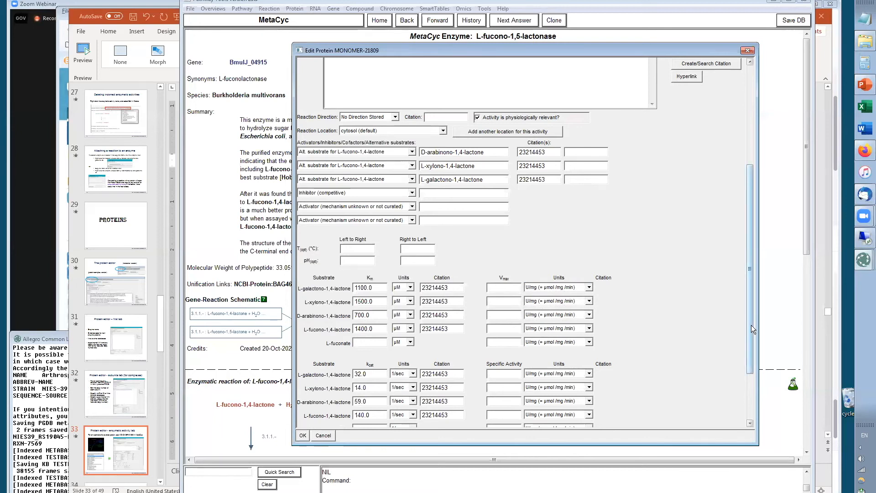
{"action": "left_click_drag", "start_coordinate": [750, 323], "coordinate": [747, 431]}
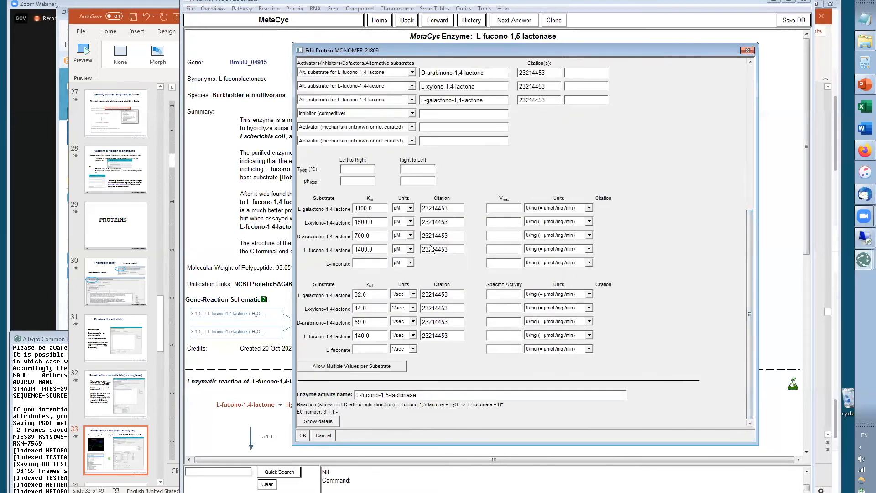
{"action": "left_click", "coordinate": [331, 366]}
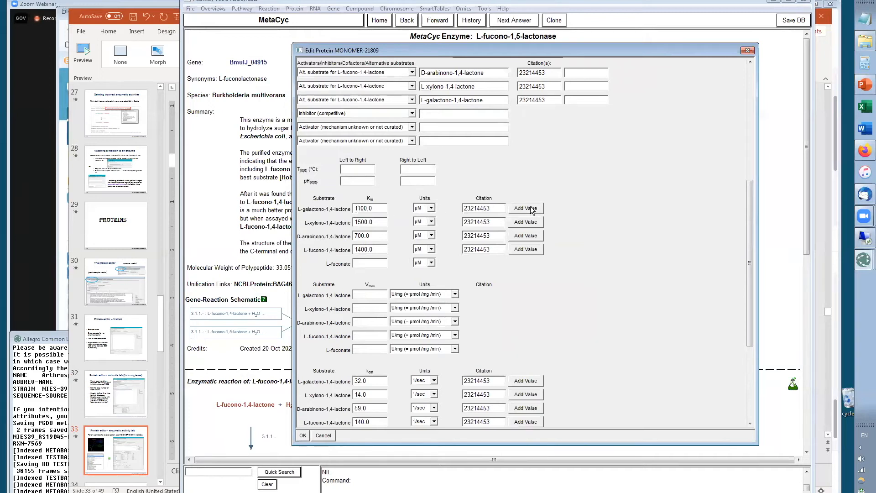
{"action": "left_click", "coordinate": [323, 435]}
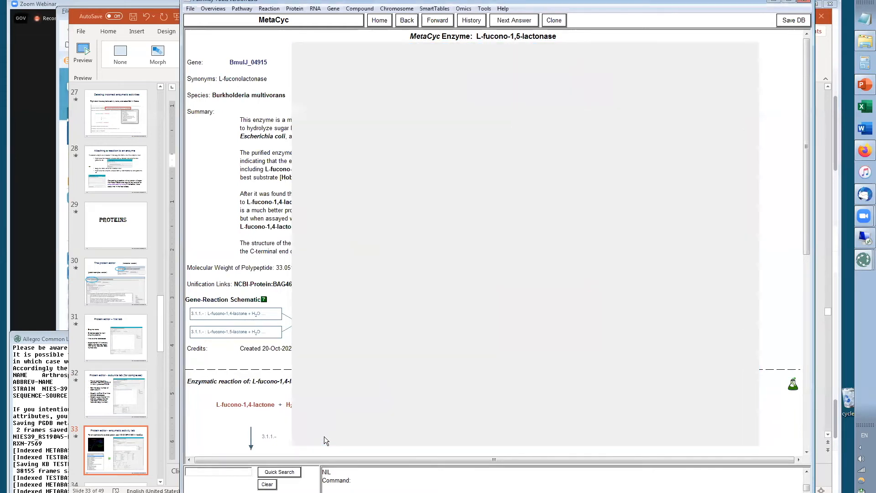
Switch to the presentation, advance to The reaction editor slide, and return to Pathway Tools
{"action": "left_click_drag", "start_coordinate": [807, 162], "coordinate": [804, 316]}
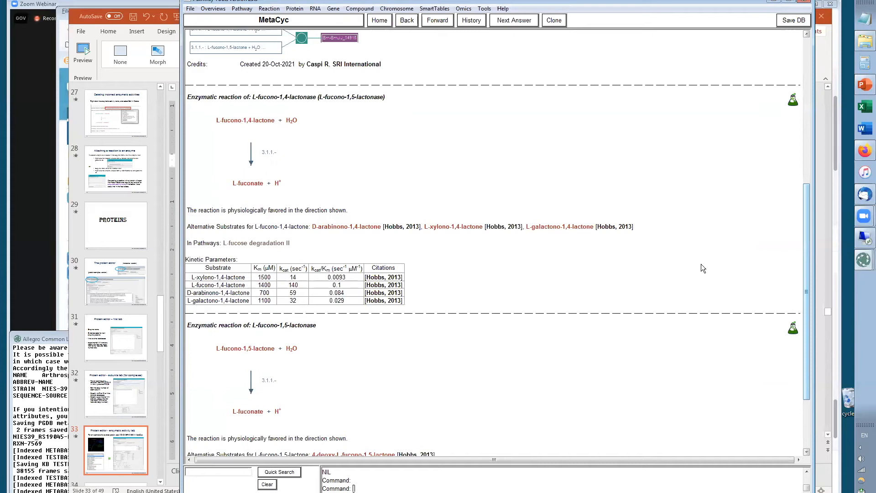
{"action": "key", "text": "alt+Tab"}
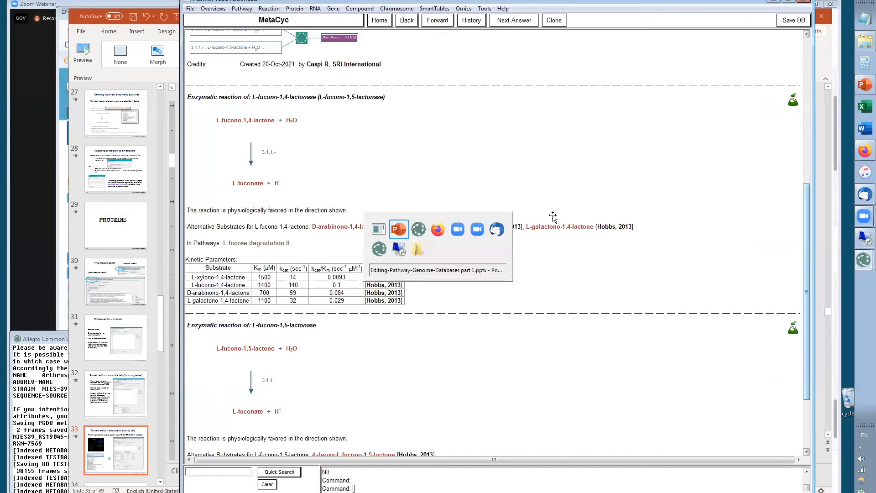
{"action": "scroll", "coordinate": [117, 239], "scroll_direction": "down", "scroll_amount": 5}
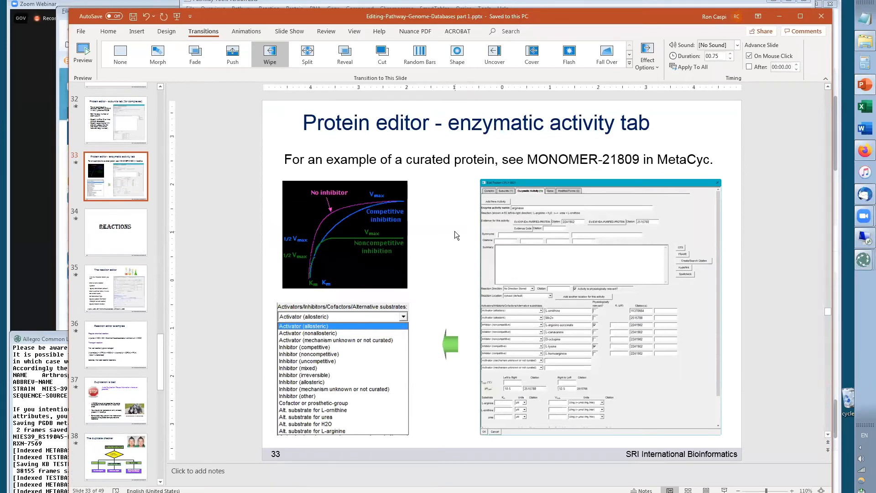
{"action": "scroll", "coordinate": [454, 232], "scroll_direction": "down", "scroll_amount": 1}
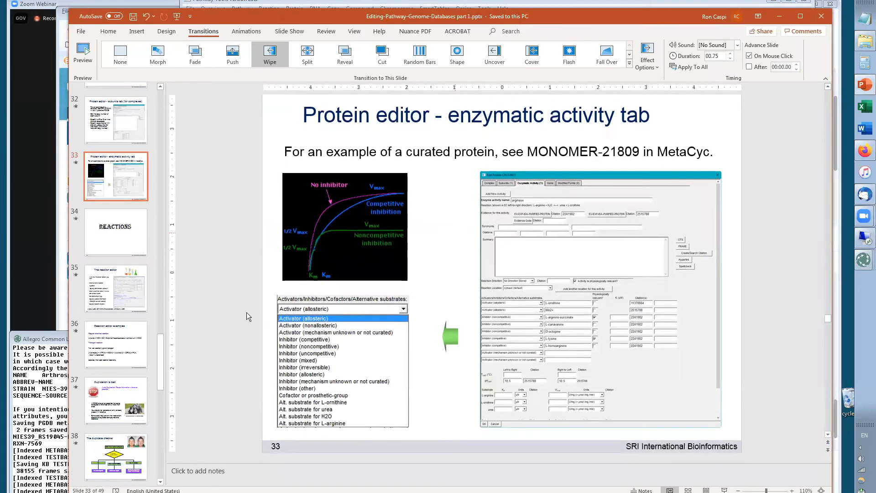
{"action": "left_click", "coordinate": [121, 237]}
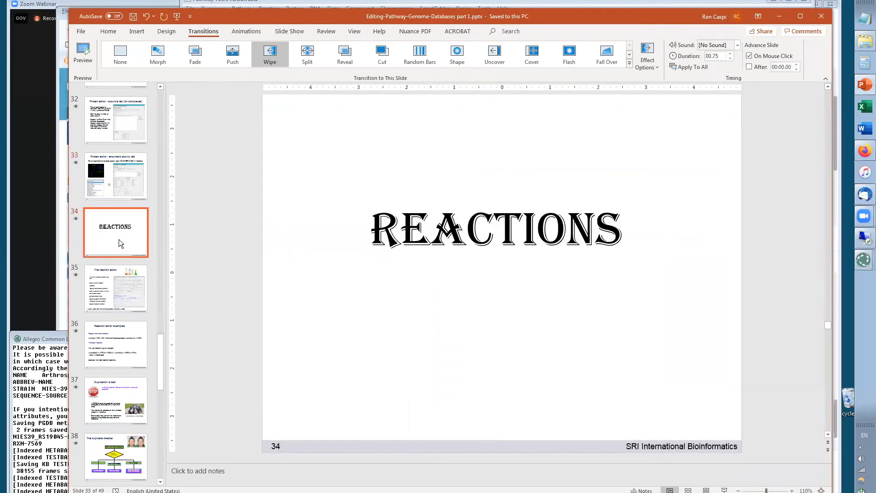
{"action": "left_click", "coordinate": [122, 295]}
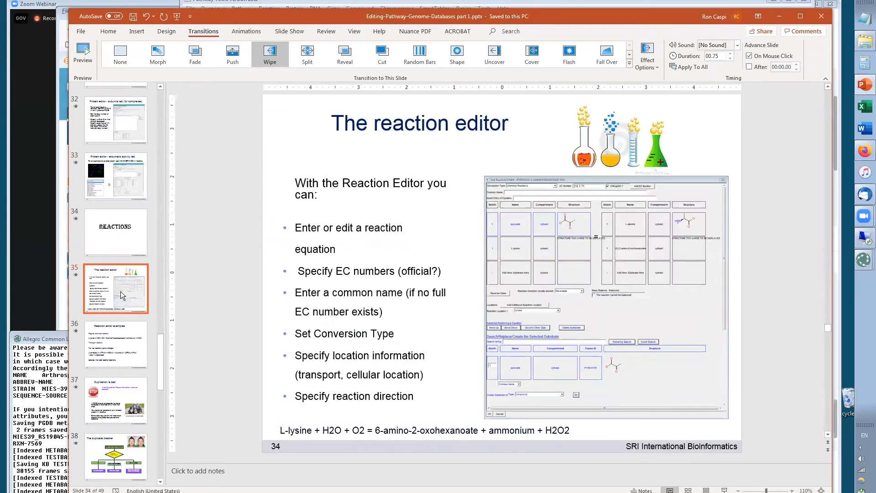
{"action": "key", "text": "alt+Tab"}
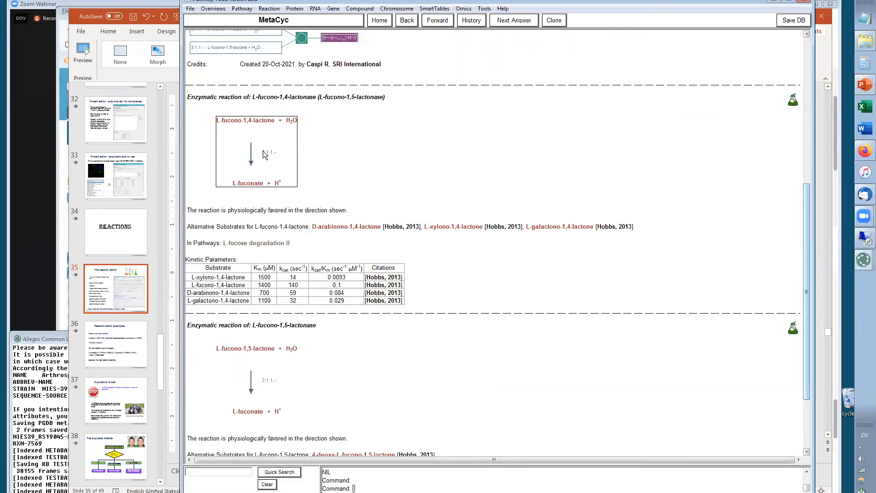
Open the Reaction Editor for the L-fucono-1,4-lactone hydrolysis reaction and review the conversion type choices
{"action": "right_click", "coordinate": [261, 152]}
{"action": "left_click", "coordinate": [275, 168]}
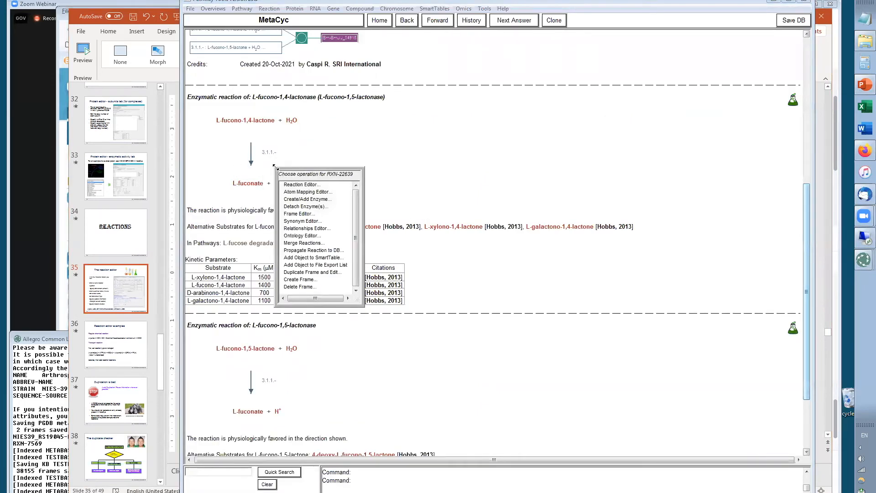
{"action": "left_click", "coordinate": [299, 182]}
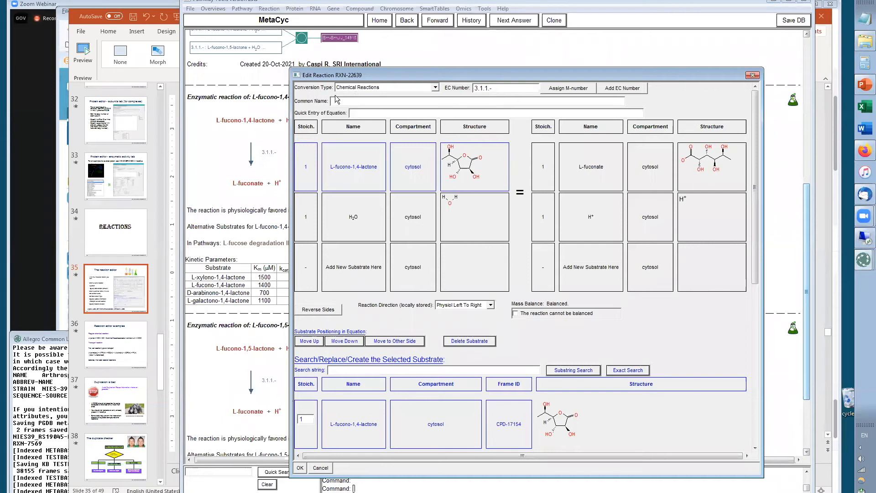
{"action": "left_click", "coordinate": [436, 89]}
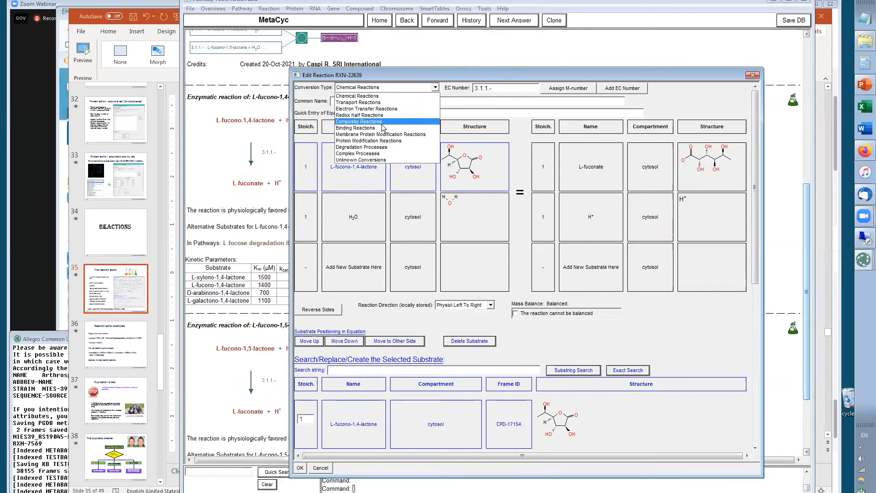
{"action": "left_click", "coordinate": [387, 97]}
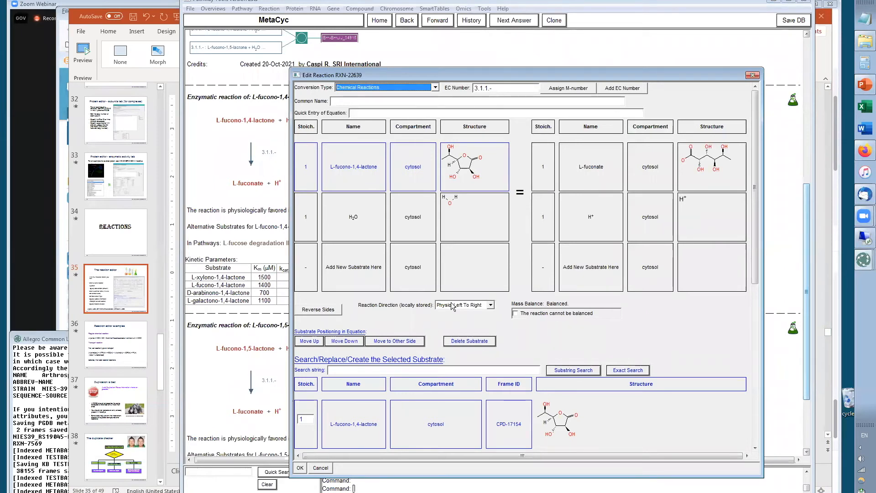
Add an additional reaction location to the reaction after reviewing its reaction direction choices
{"action": "left_click", "coordinate": [491, 306]}
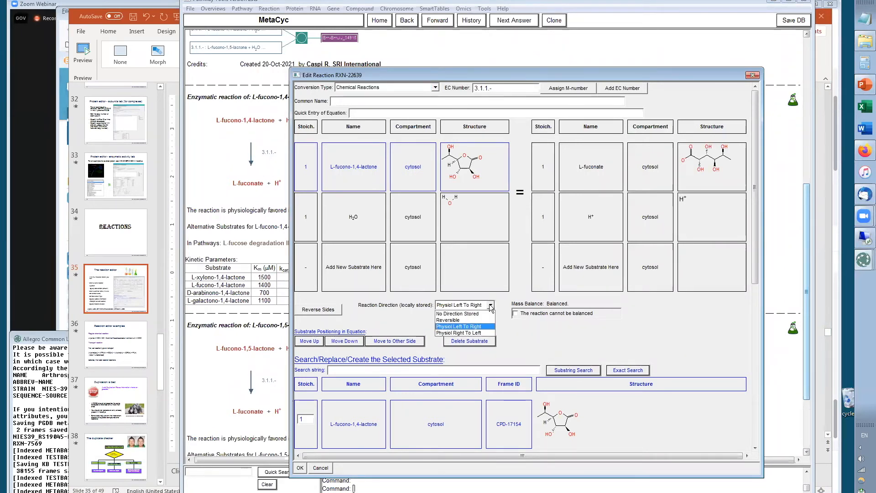
{"action": "left_click", "coordinate": [544, 339]}
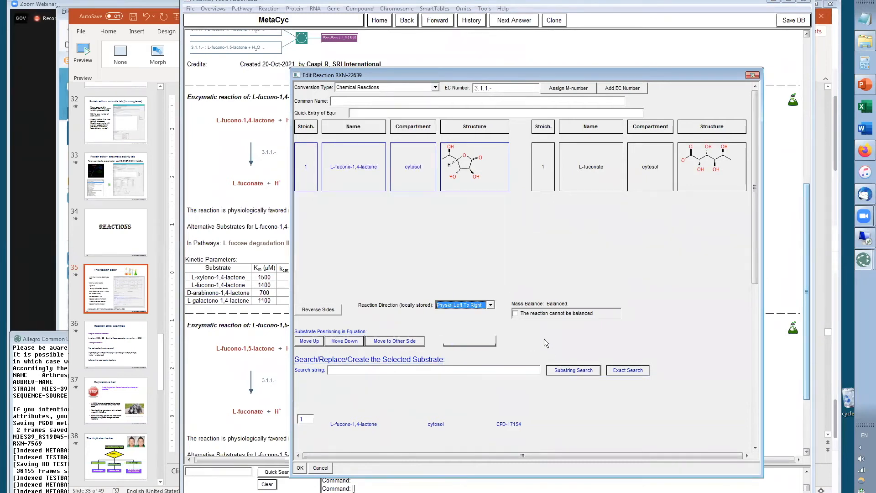
{"action": "left_click_drag", "start_coordinate": [750, 252], "coordinate": [750, 366]}
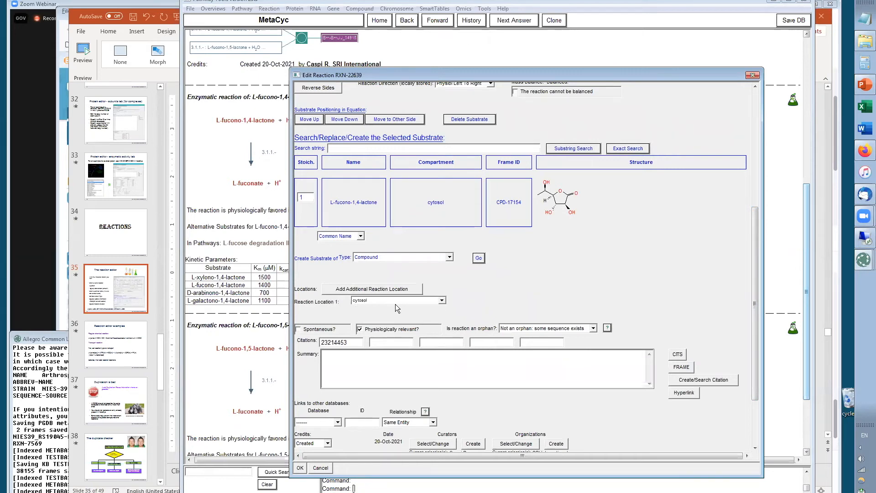
{"action": "left_click", "coordinate": [383, 291]}
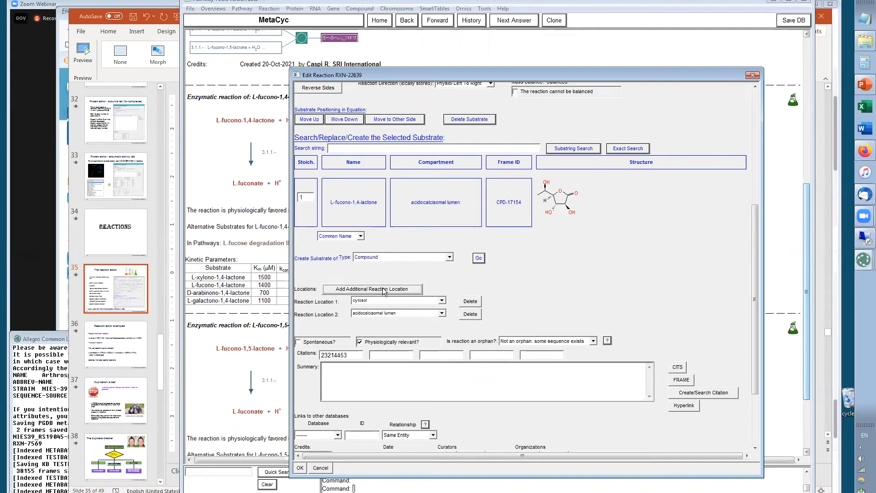
Review the compartment choices for the second reaction location, scroll through the rest of the editor, and cancel the Reaction Editor
{"action": "left_click", "coordinate": [442, 315]}
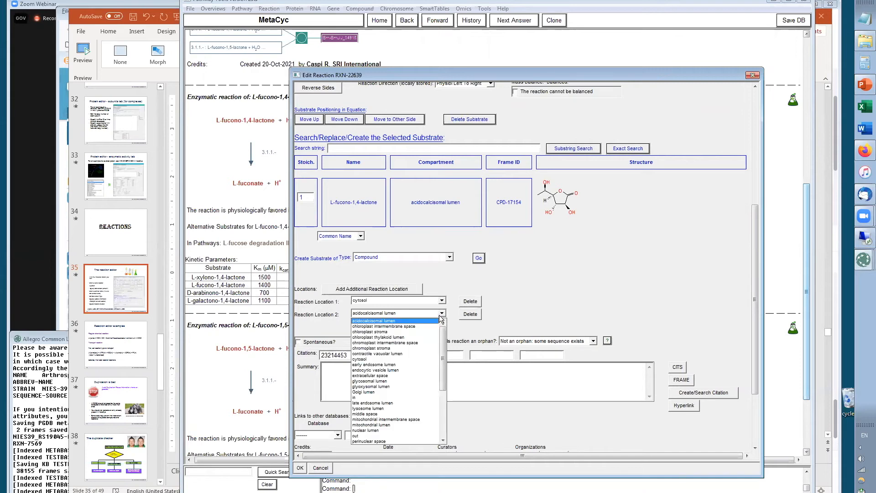
{"action": "scroll", "coordinate": [374, 428], "scroll_direction": "down", "scroll_amount": 5}
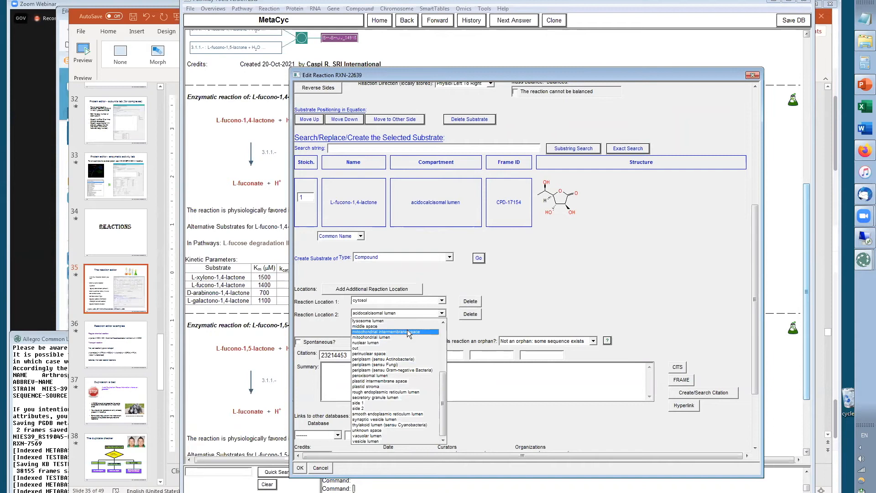
{"action": "left_click", "coordinate": [590, 292]}
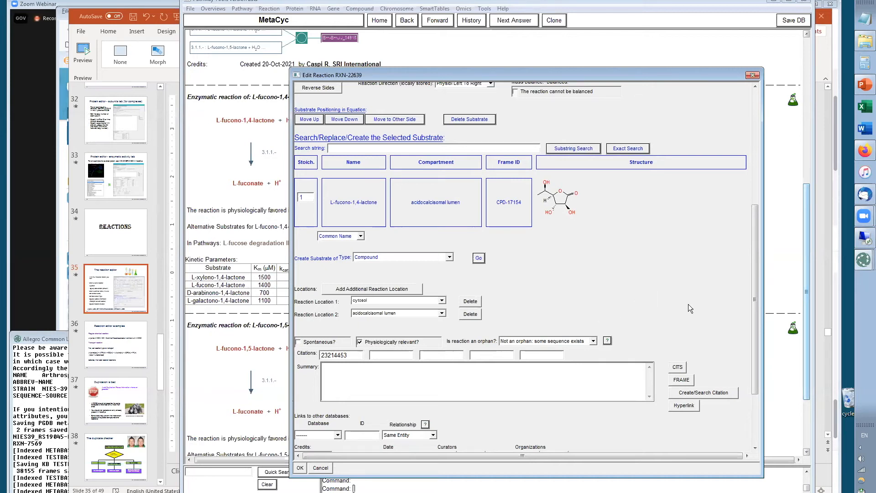
{"action": "scroll", "coordinate": [756, 321], "scroll_direction": "down", "scroll_amount": 3}
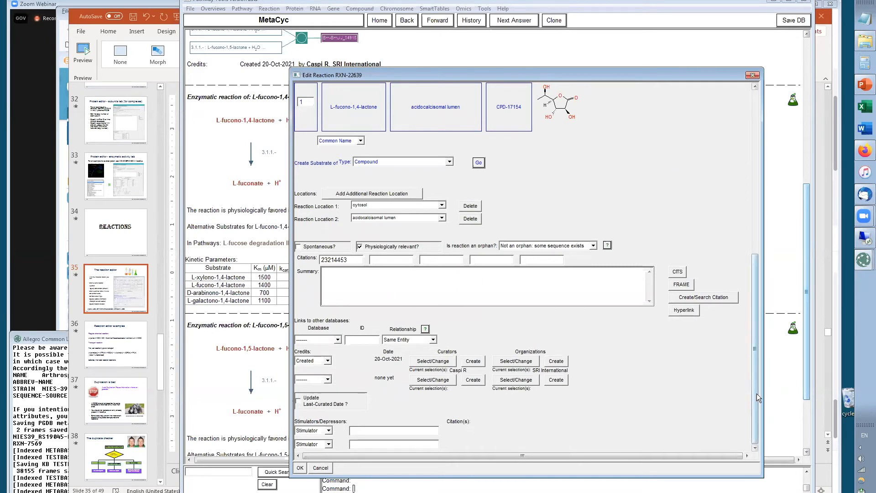
{"action": "left_click_drag", "start_coordinate": [756, 411], "coordinate": [753, 220]}
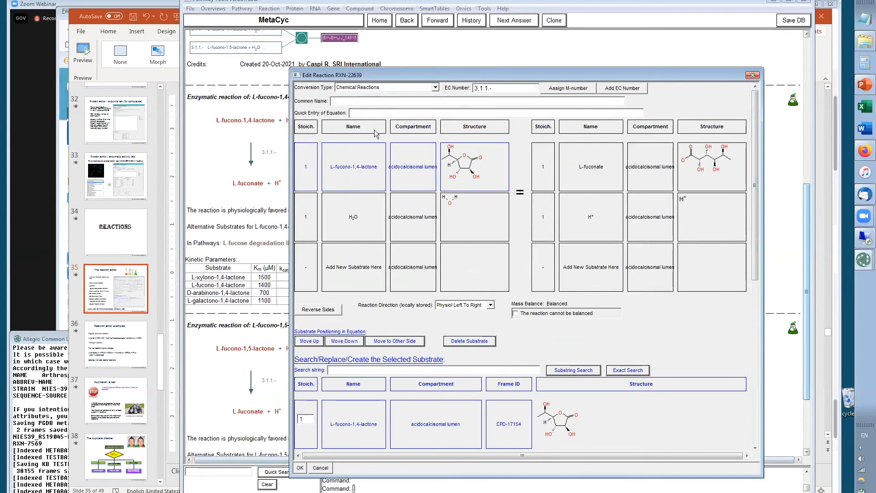
{"action": "left_click", "coordinate": [320, 468]}
Copy the equation L-lysine + H2O + O2 = 6-amino-2-oxohexanoate + ammonium + H2O2 from the slide and return to Pathway Tools
{"action": "key", "text": "alt+Tab"}
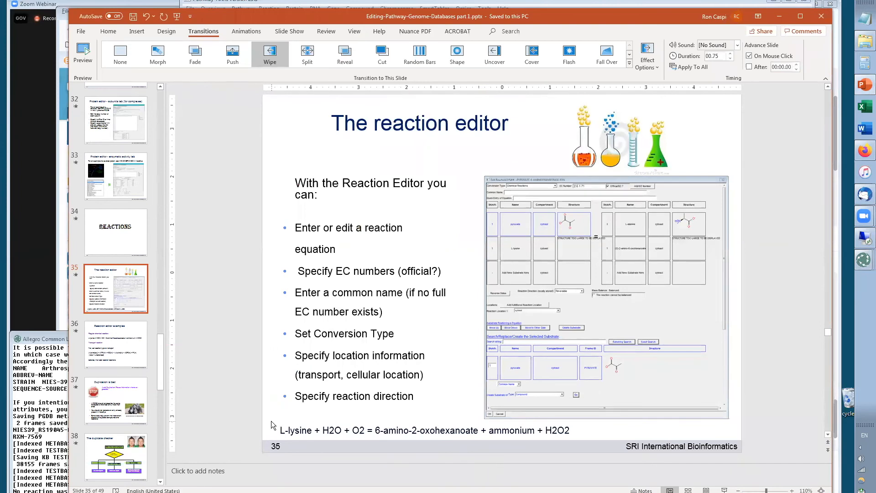
{"action": "left_click_drag", "start_coordinate": [281, 431], "coordinate": [573, 433]}
{"action": "key", "text": "ctrl+c"}
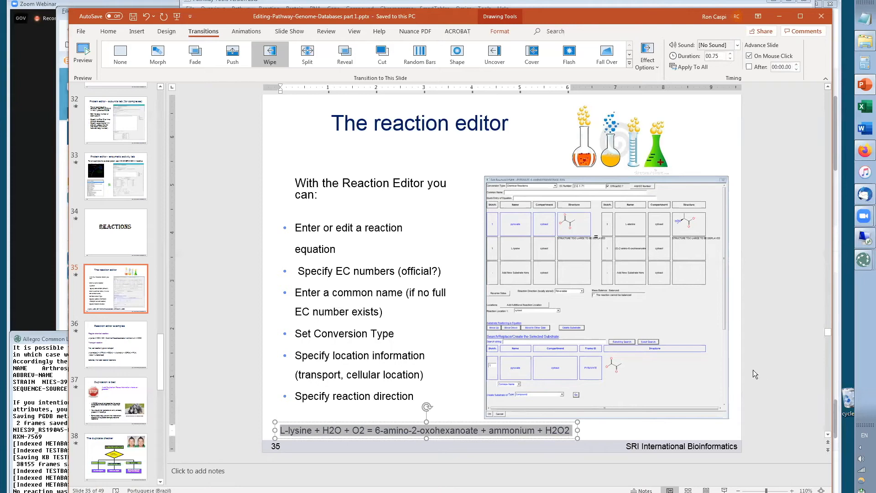
{"action": "key", "text": "alt+Tab"}
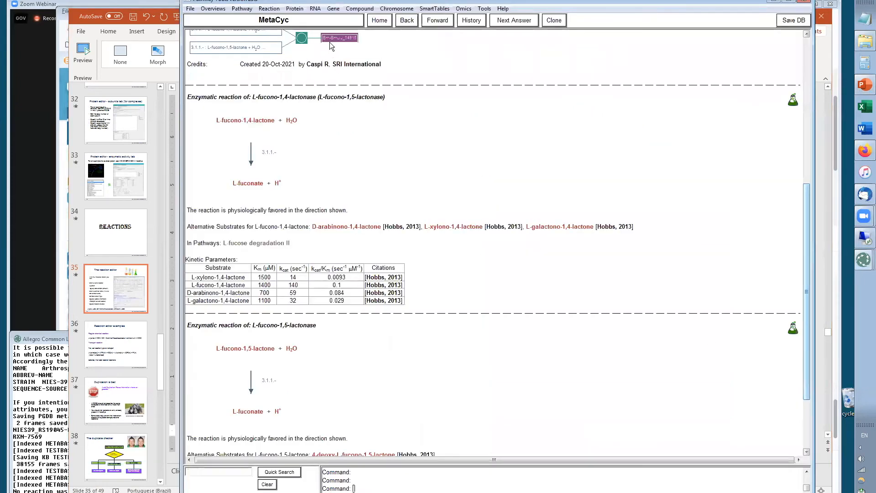
Switch the current organism database to Arthrospira platensis NIES-39
{"action": "left_click", "coordinate": [298, 21]}
{"action": "left_click", "coordinate": [241, 70]}
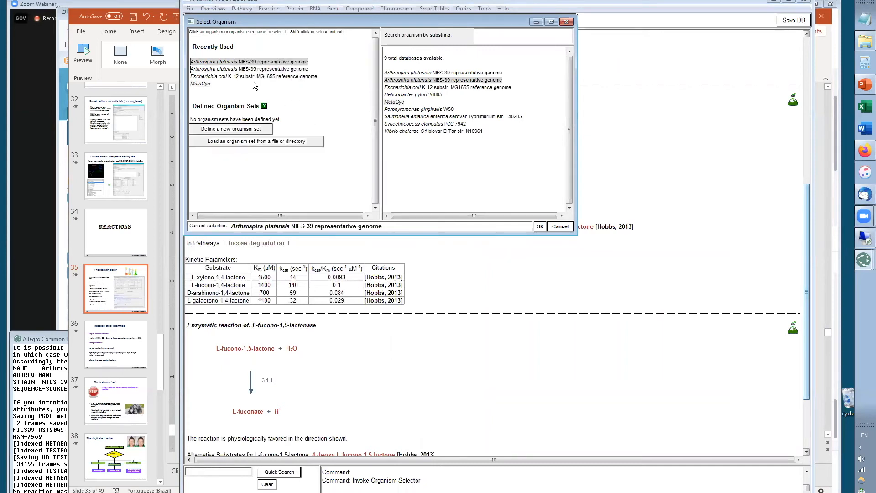
{"action": "left_click", "coordinate": [538, 227]}
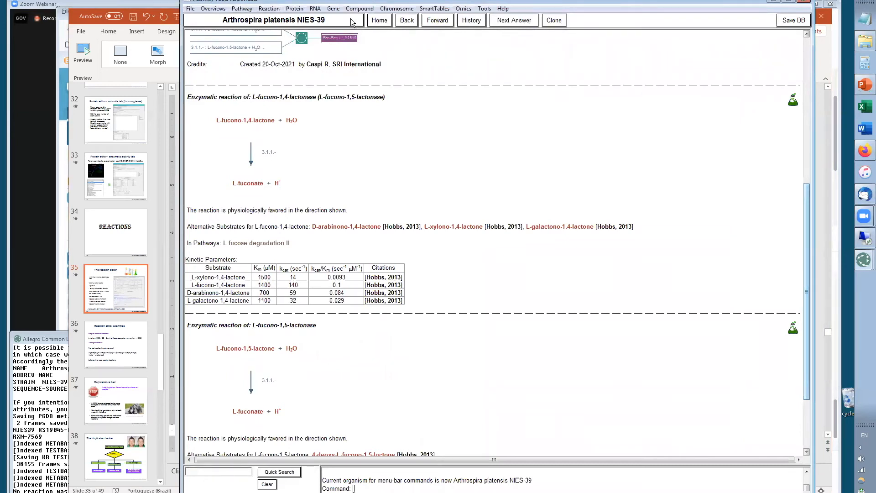
Create a new reaction by pasting the copied L-lysine equation into the quick entry of equation field
{"action": "left_click", "coordinate": [269, 9]}
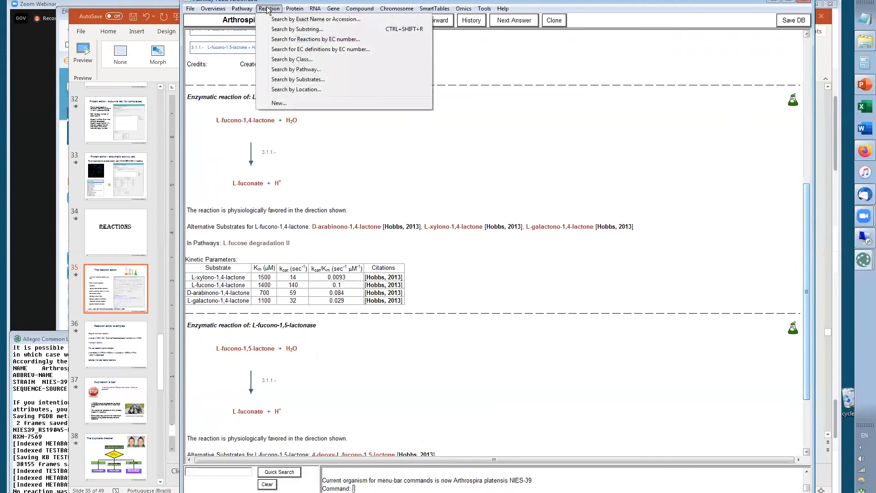
{"action": "left_click", "coordinate": [279, 103]}
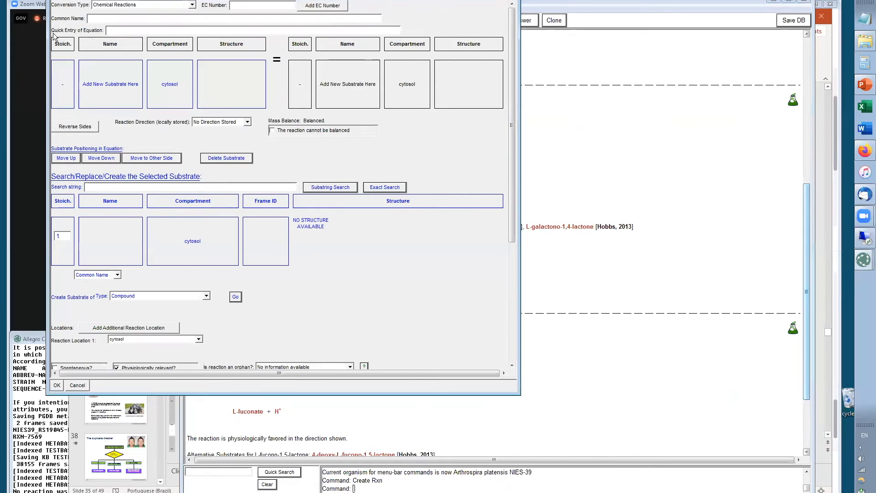
{"action": "left_click", "coordinate": [124, 31]}
{"action": "key", "text": "ctrl+v"}
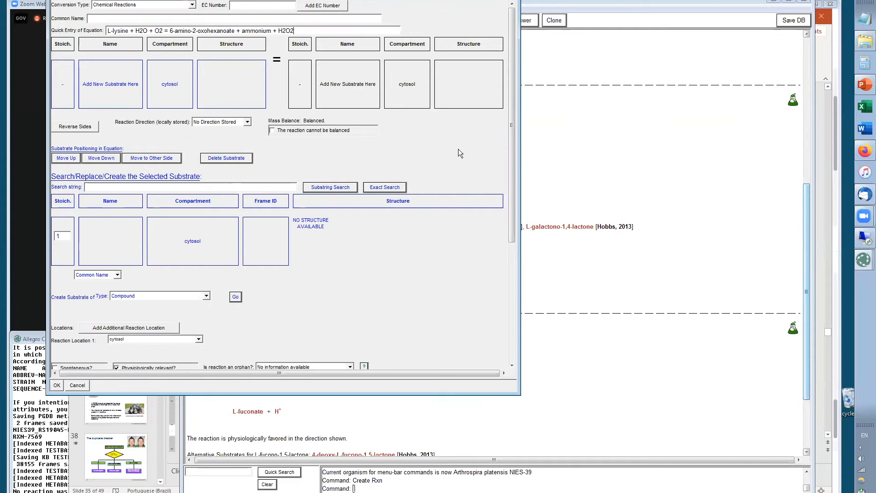
{"action": "key", "text": "Return"}
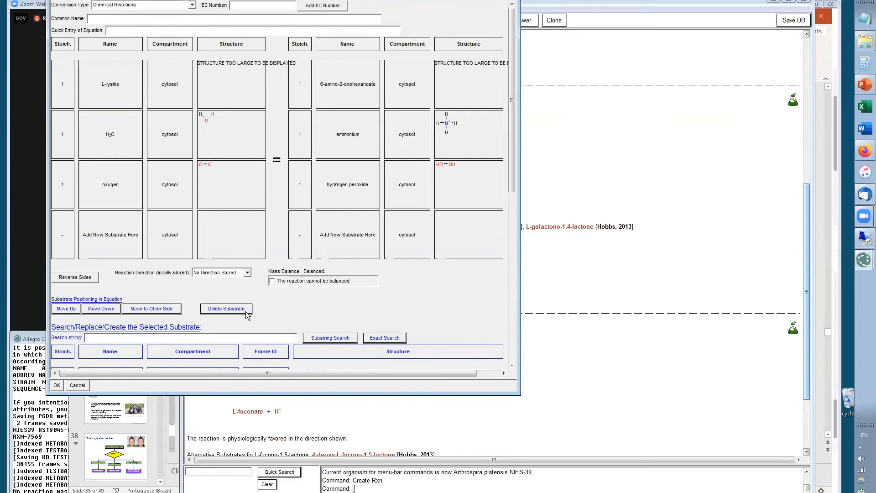
Set the reaction direction to Physiol Left To Right, save, and delete the reaction as a duplicate of the MetaCyc one
{"action": "left_click", "coordinate": [247, 272]}
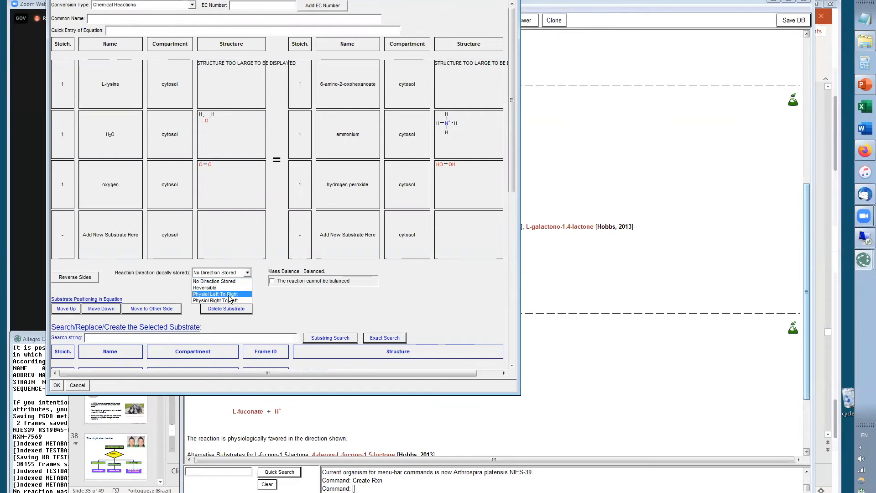
{"action": "left_click", "coordinate": [230, 294]}
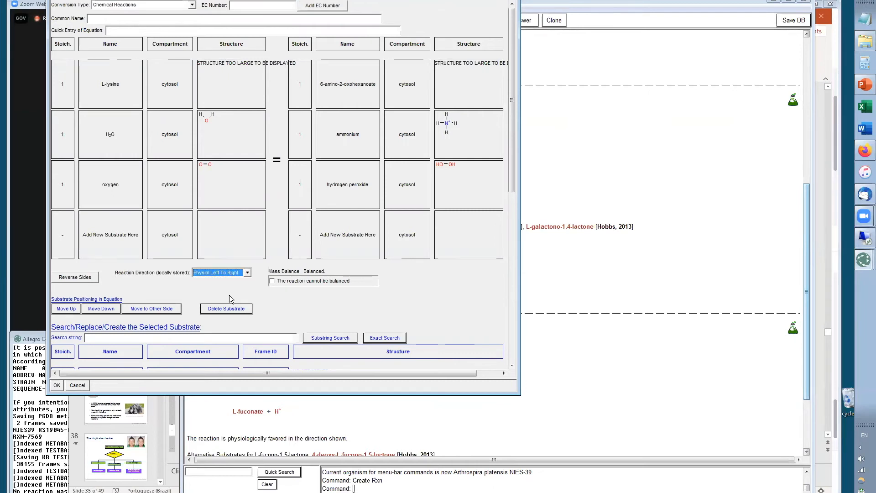
{"action": "left_click", "coordinate": [55, 386]}
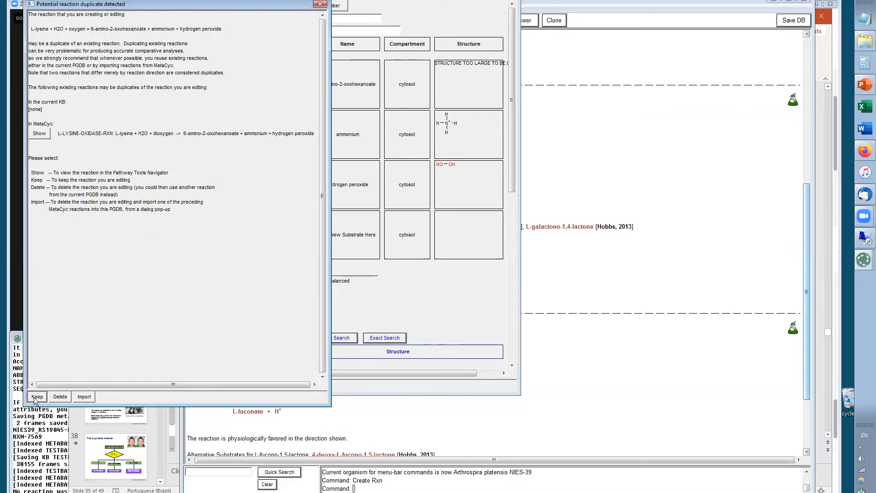
{"action": "left_click", "coordinate": [59, 398]}
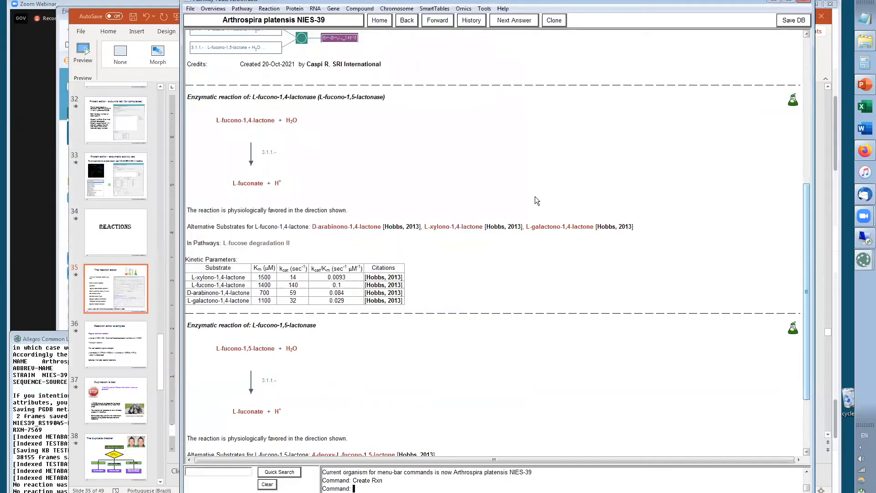
{"action": "key", "text": "alt+Tab"}
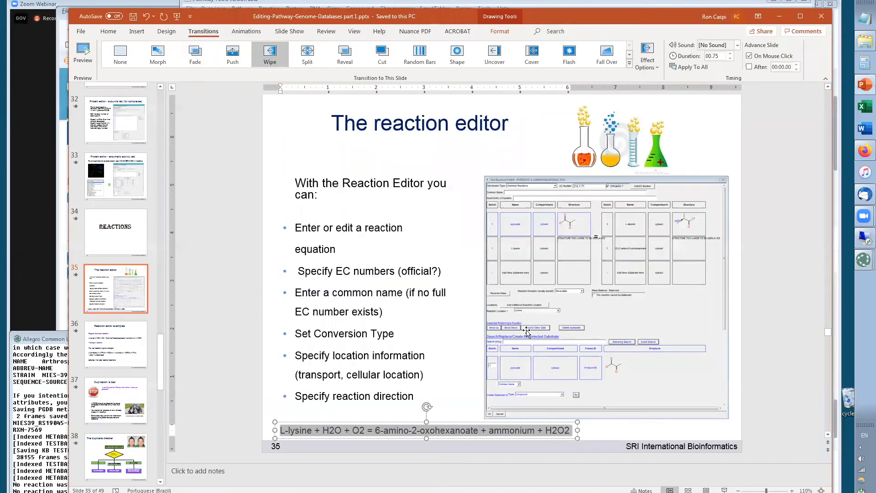
{"action": "left_click", "coordinate": [377, 432]}
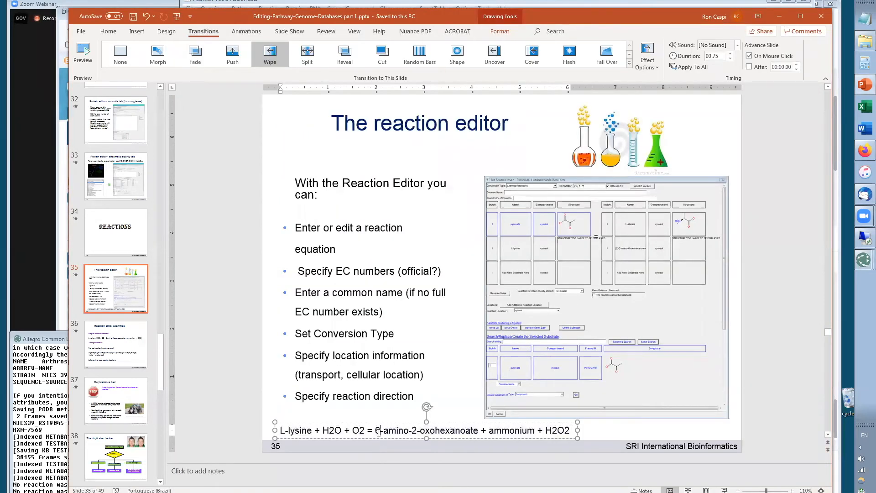
{"action": "key", "text": "alt+Tab"}
{"action": "key", "text": "alt+Tab"}
{"action": "key", "text": "alt+Tab"}
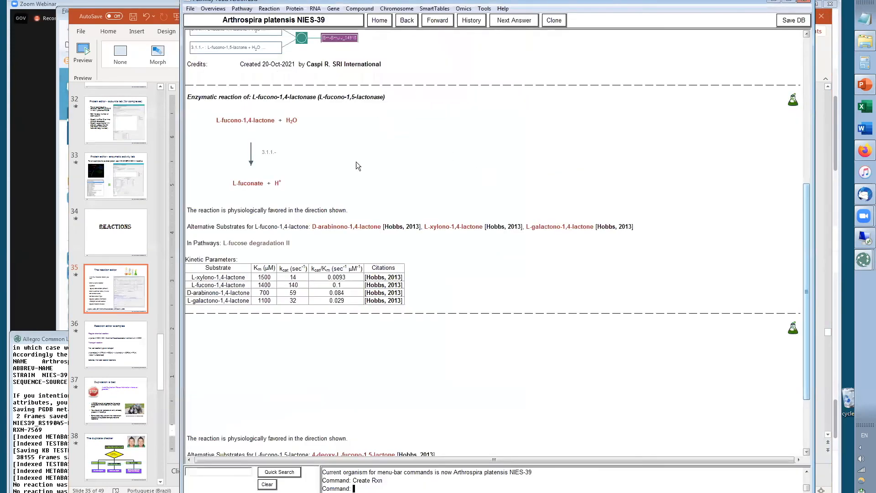
Open a new, empty reaction in the Reaction Editor
{"action": "left_click", "coordinate": [269, 9]}
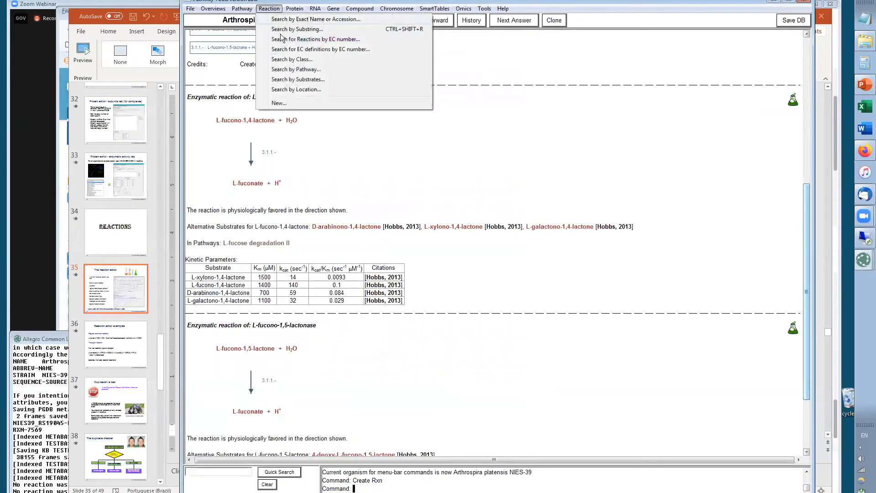
{"action": "left_click", "coordinate": [279, 103]}
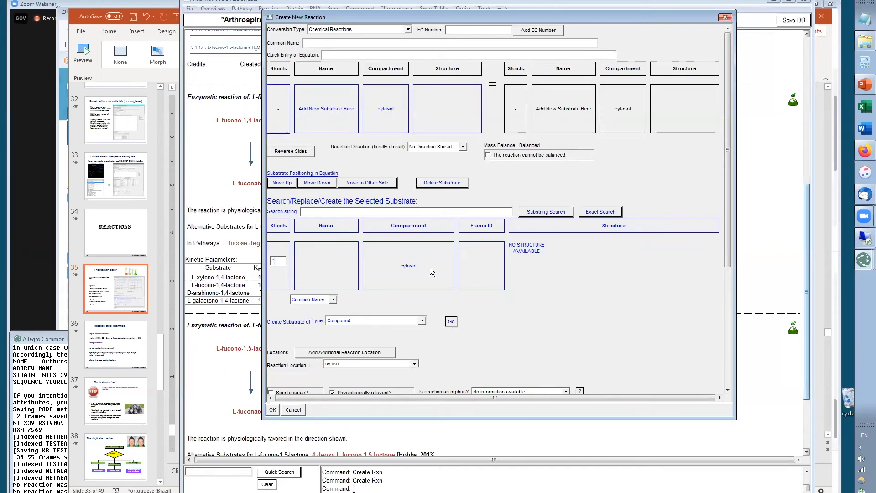
{"action": "key", "text": "Escape"}
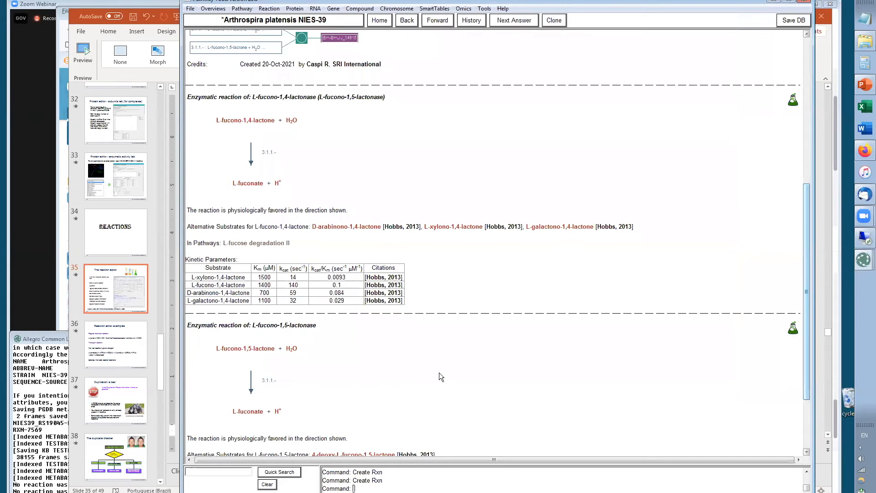
Copy L-lysine from the slide's equation and return to the reaction editor
{"action": "key", "text": "alt+Tab"}
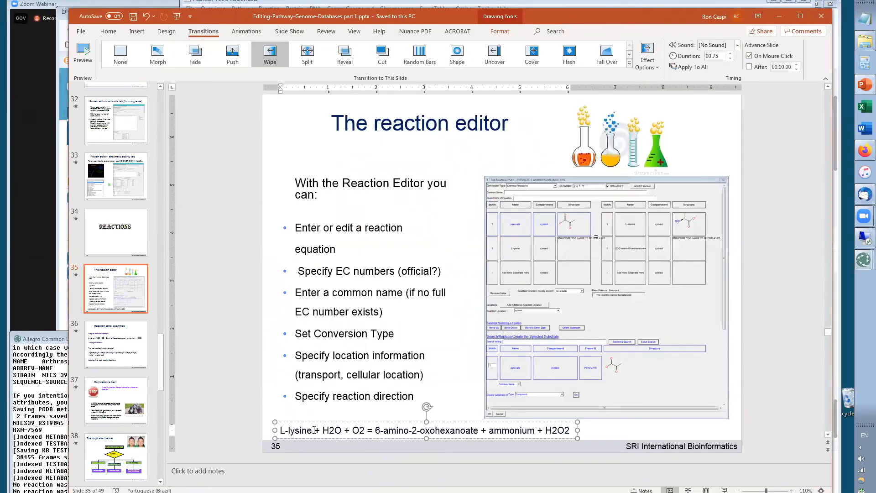
{"action": "left_click_drag", "start_coordinate": [310, 430], "coordinate": [279, 430]}
{"action": "key", "text": "ctrl+c"}
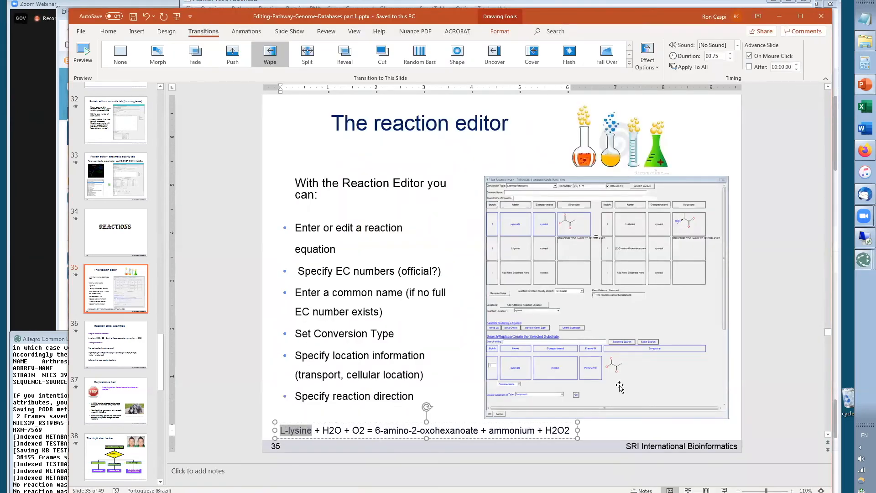
{"action": "key", "text": "alt+Tab"}
{"action": "key", "text": "alt+Tab"}
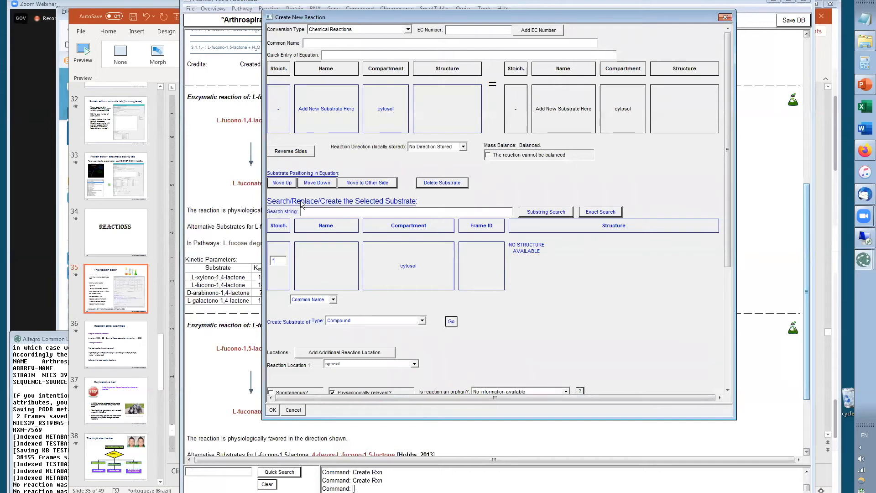
Add L-lysine as the first reactant by an exact search for the pasted name
{"action": "left_click", "coordinate": [322, 213]}
{"action": "key", "text": "ctrl+v"}
{"action": "left_click", "coordinate": [598, 212]}
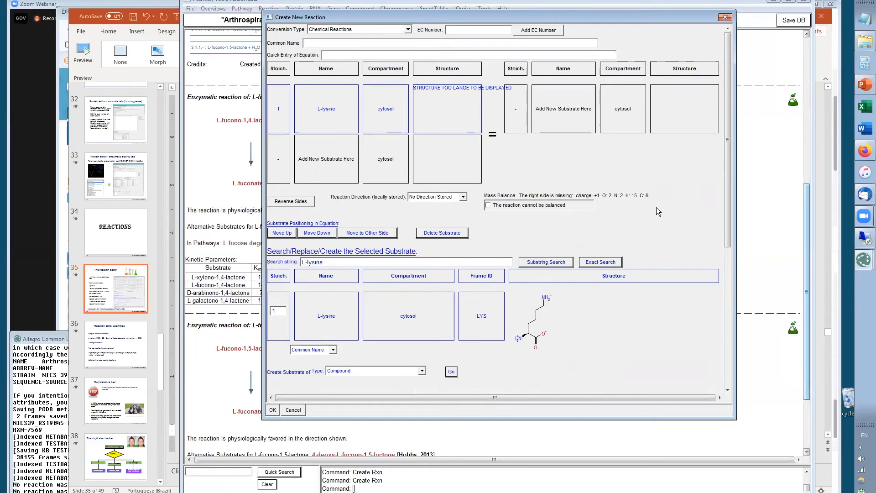
Add H2O as the second reactant through an exact substrate search for h2o
{"action": "left_click", "coordinate": [315, 181]}
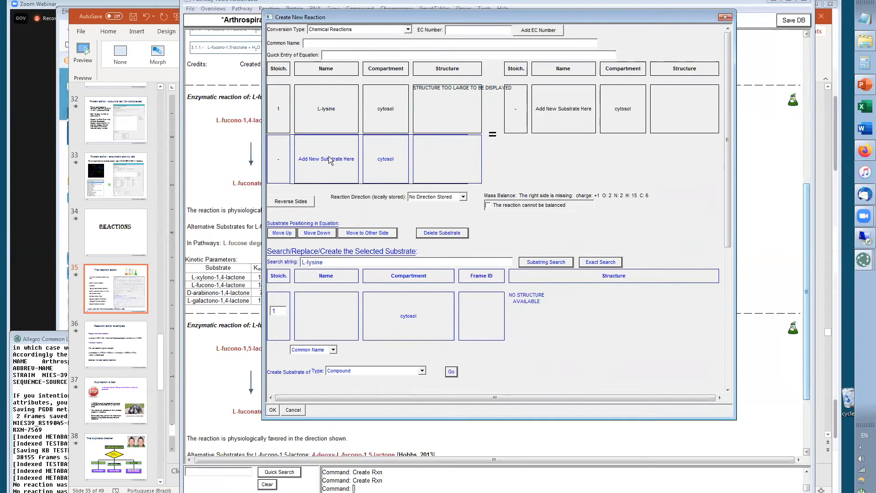
{"action": "left_click_drag", "start_coordinate": [326, 262], "coordinate": [301, 263]}
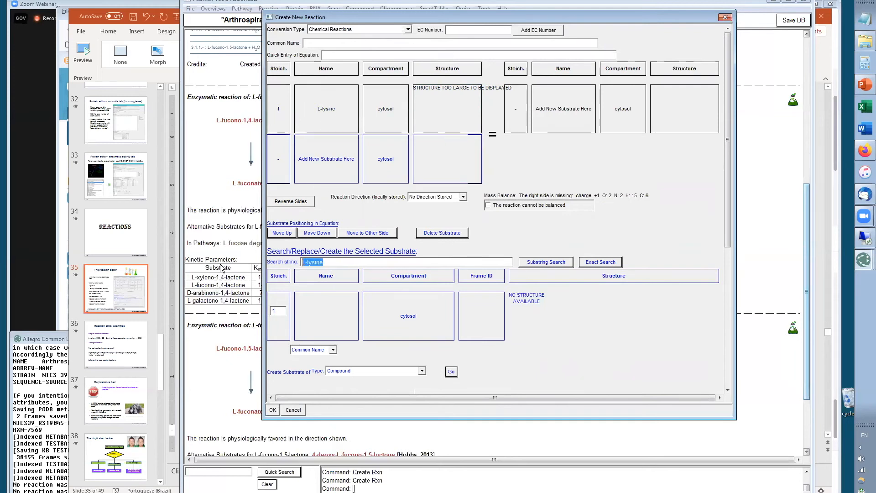
{"action": "type", "text": "h3o"}
{"action": "left_click", "coordinate": [601, 262]}
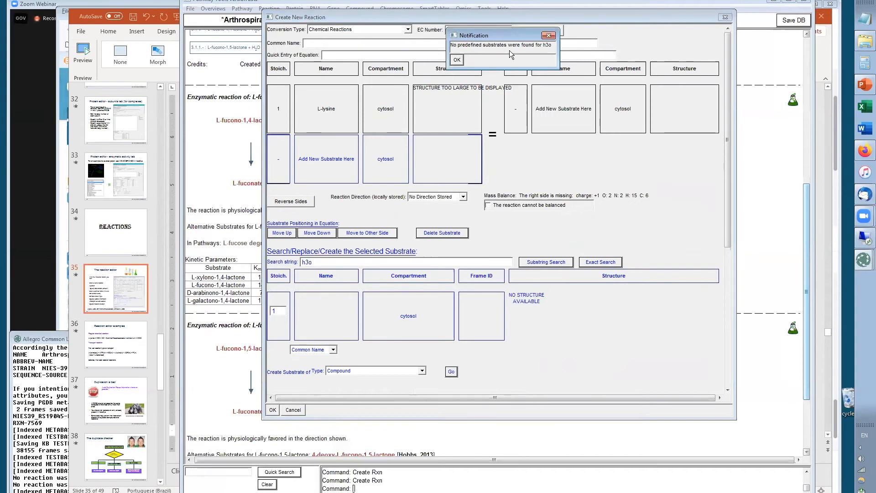
{"action": "left_click", "coordinate": [457, 59]}
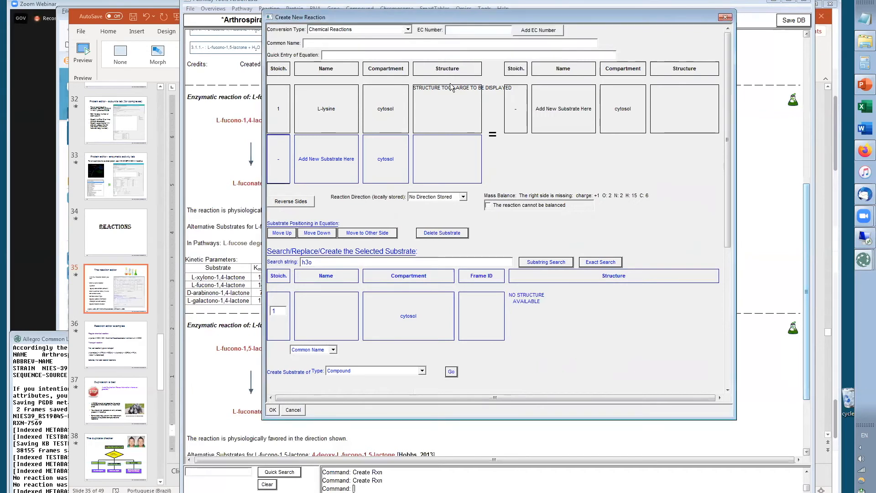
{"action": "left_click_drag", "start_coordinate": [306, 261], "coordinate": [309, 260]}
{"action": "type", "text": "2"}
{"action": "left_click", "coordinate": [599, 263]}
Copy 6-amino-2-oxohexanoate from the slide's equation and return to the reaction editor
{"action": "key", "text": "alt+Tab"}
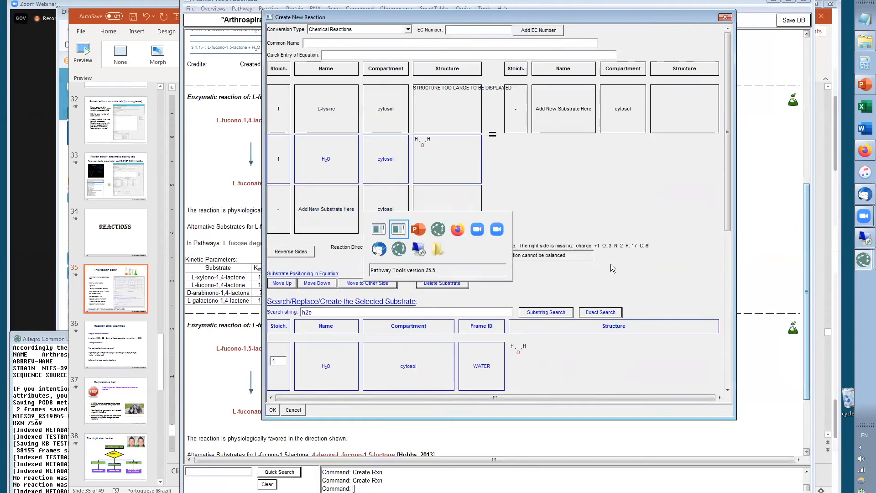
{"action": "key", "text": "alt+Tab"}
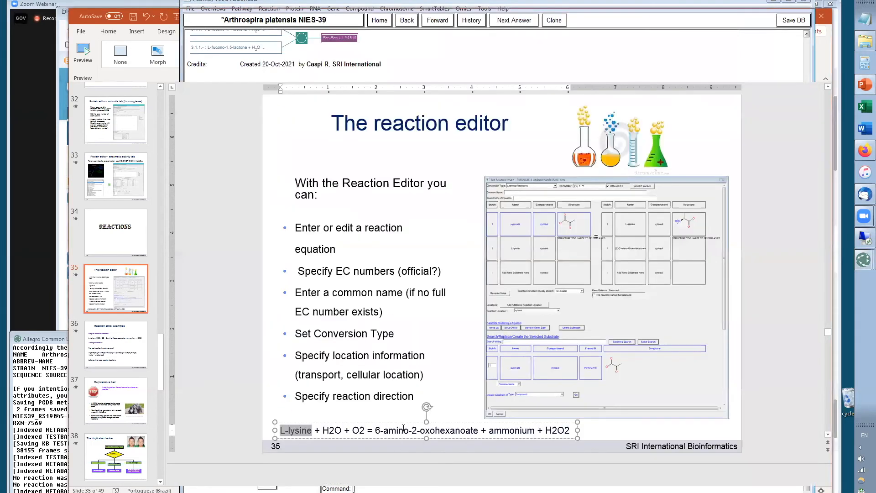
{"action": "left_click_drag", "start_coordinate": [377, 429], "coordinate": [478, 430]}
{"action": "key", "text": "ctrl+c"}
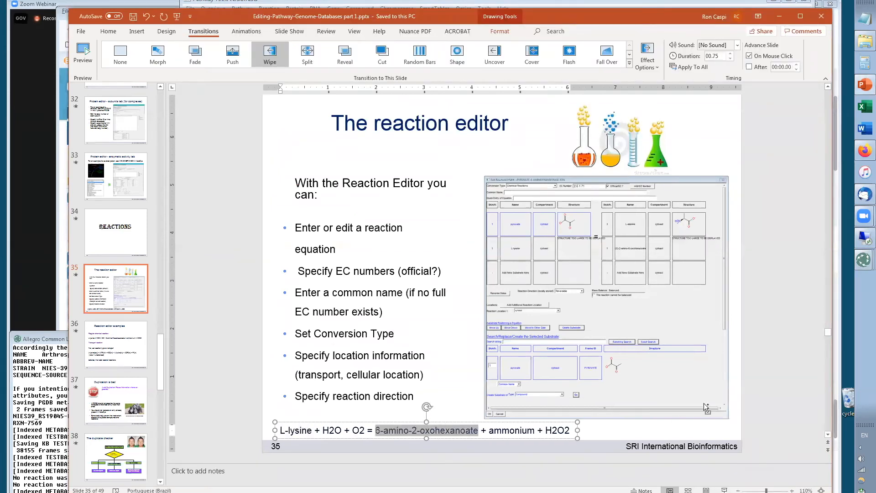
{"action": "key", "text": "alt+Tab"}
{"action": "key", "text": "alt+Tab"}
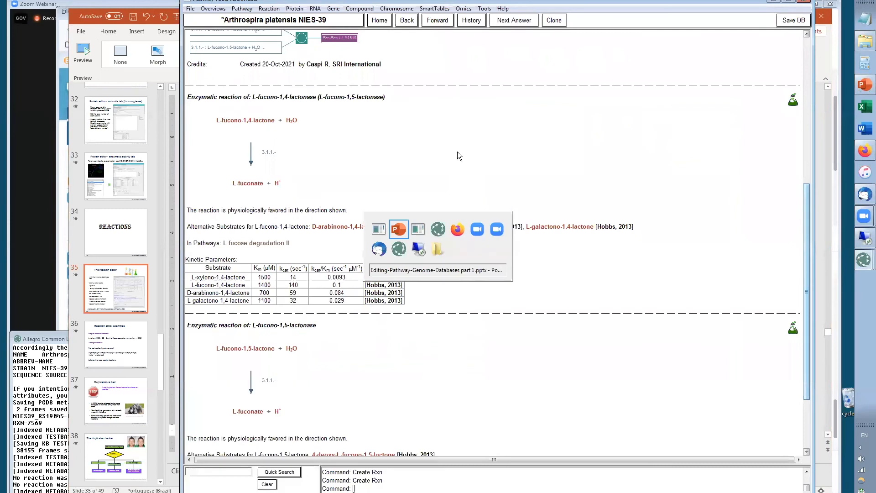
{"action": "key", "text": "alt+Tab"}
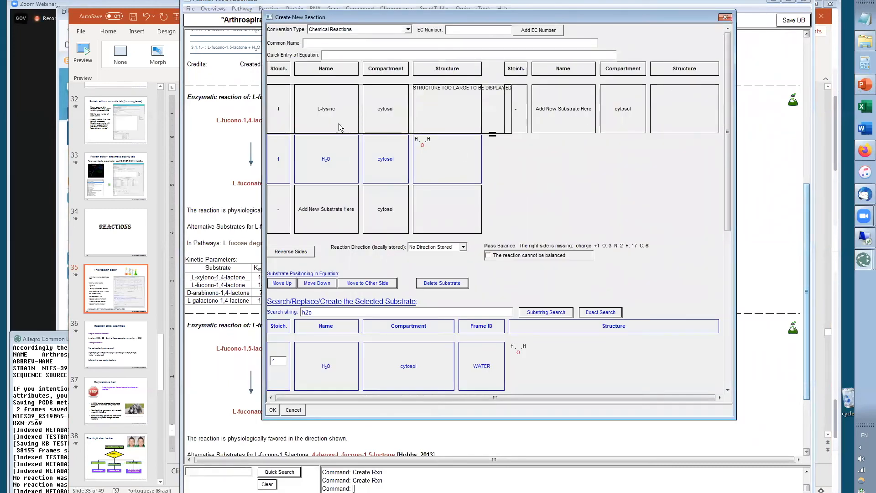
Add 6-amino-2-oxohexanoate as the first product by an exact search for the pasted name
{"action": "left_click", "coordinate": [561, 119]}
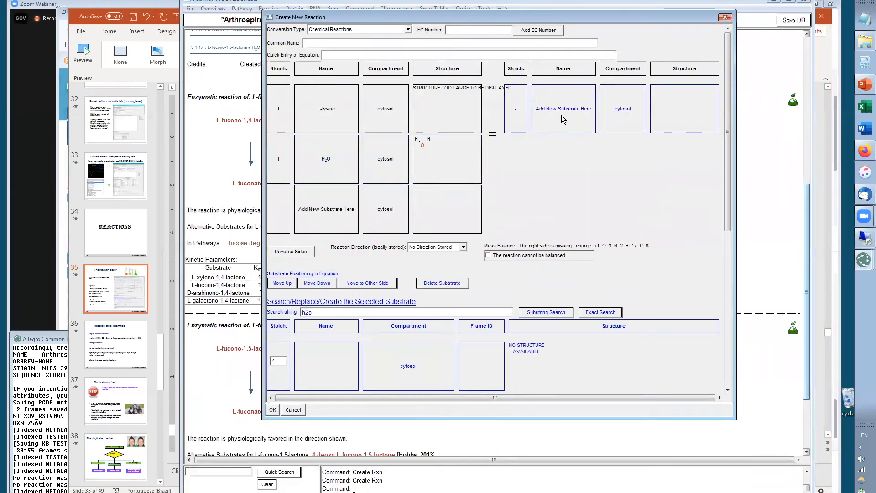
{"action": "left_click_drag", "start_coordinate": [329, 312], "coordinate": [302, 312]}
{"action": "key", "text": "ctrl+v"}
{"action": "left_click", "coordinate": [601, 315]}
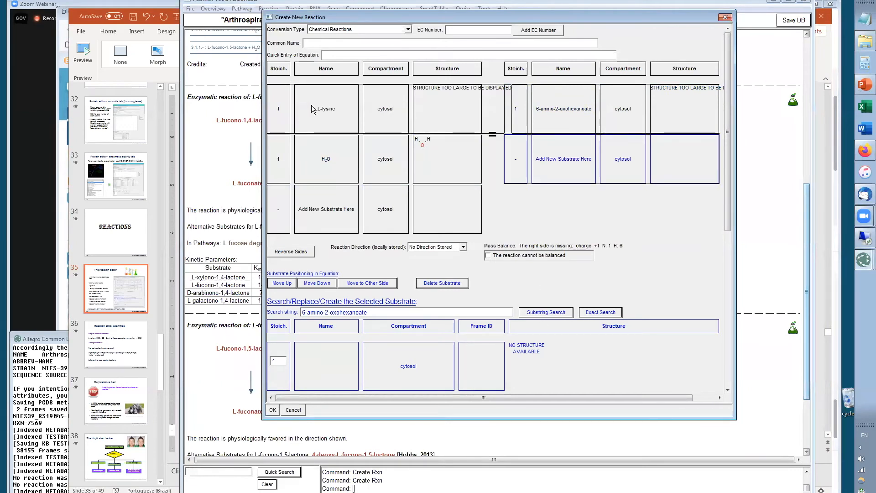
Set the L-lysine reactant's stoichiometry to 2, then cancel the unsaved new reaction
{"action": "left_click", "coordinate": [326, 117]}
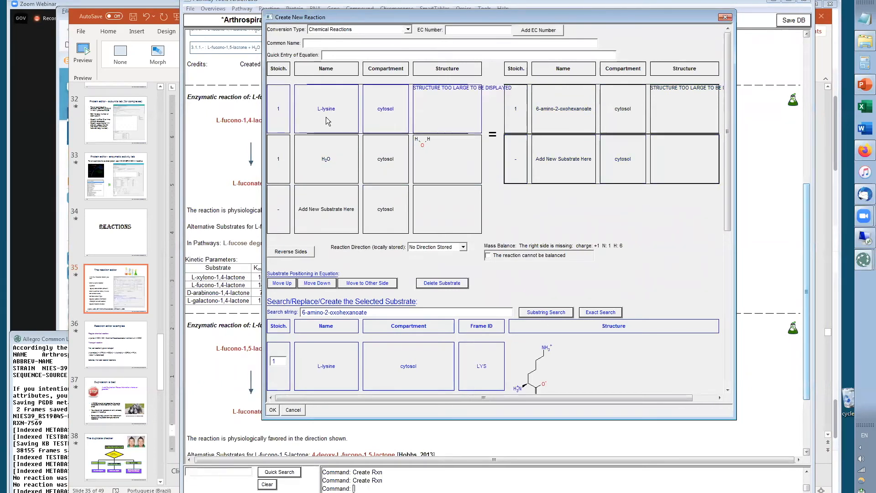
{"action": "double_click", "coordinate": [275, 361]}
{"action": "type", "text": "2"}
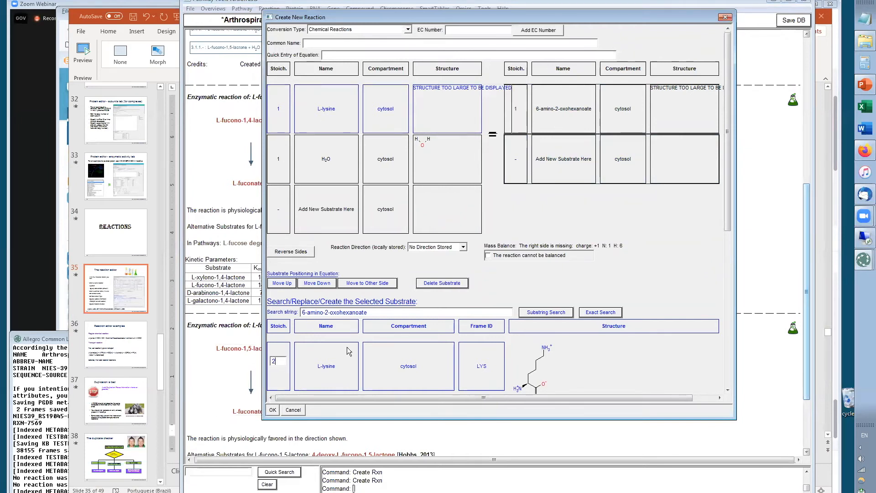
{"action": "key", "text": "Return"}
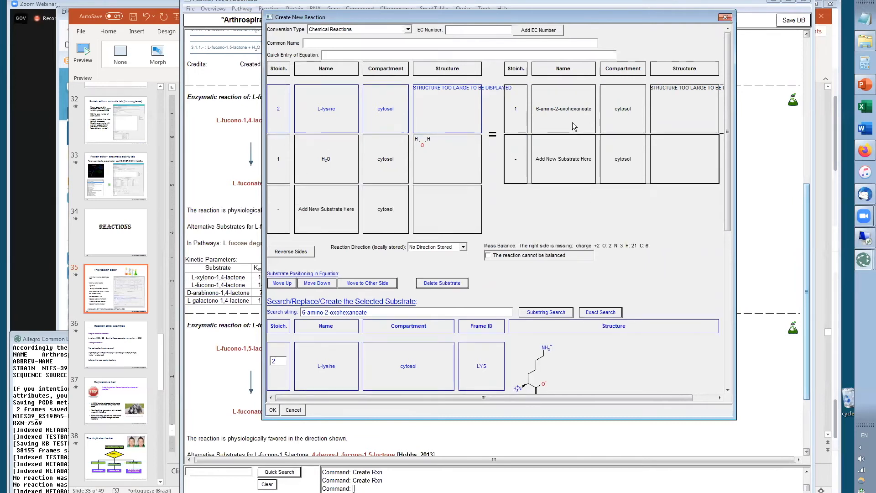
{"action": "left_click", "coordinate": [293, 410]}
Go to the next slide, copy the transport reaction equation, and switch back to Pathway Tools
{"action": "key", "text": "alt+Tab"}
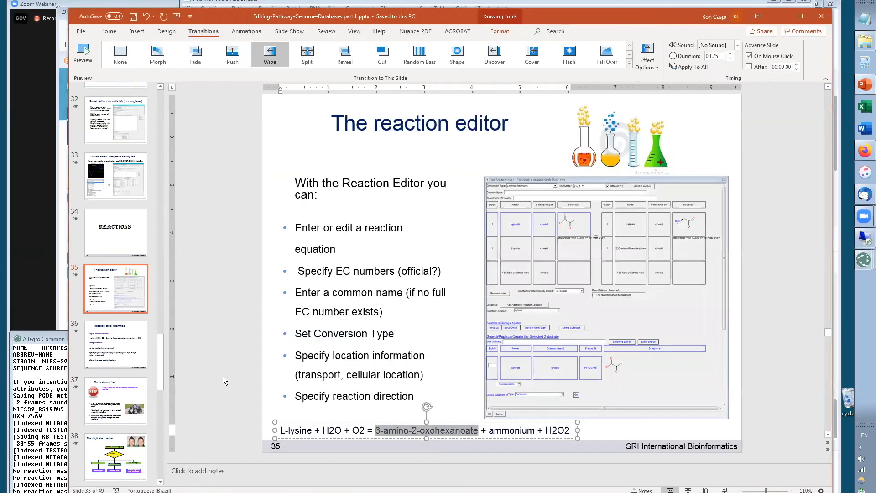
{"action": "left_click", "coordinate": [120, 355]}
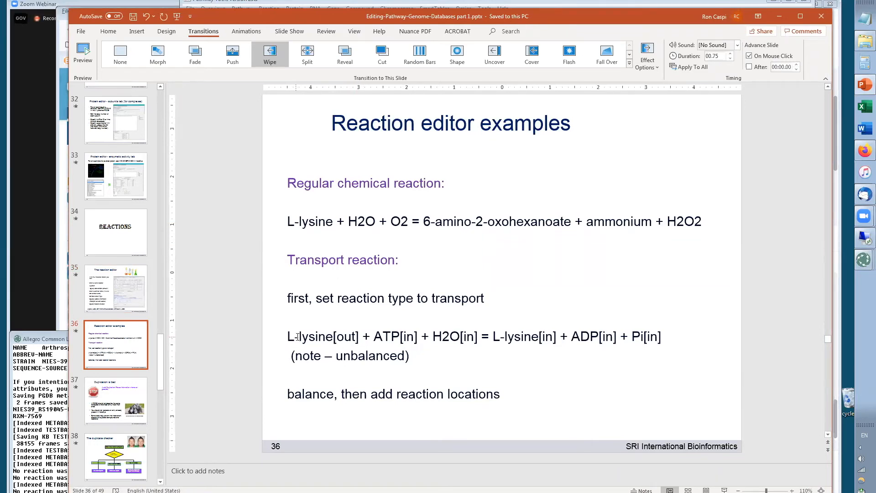
{"action": "left_click_drag", "start_coordinate": [288, 336], "coordinate": [665, 330]}
{"action": "key", "text": "ctrl+c"}
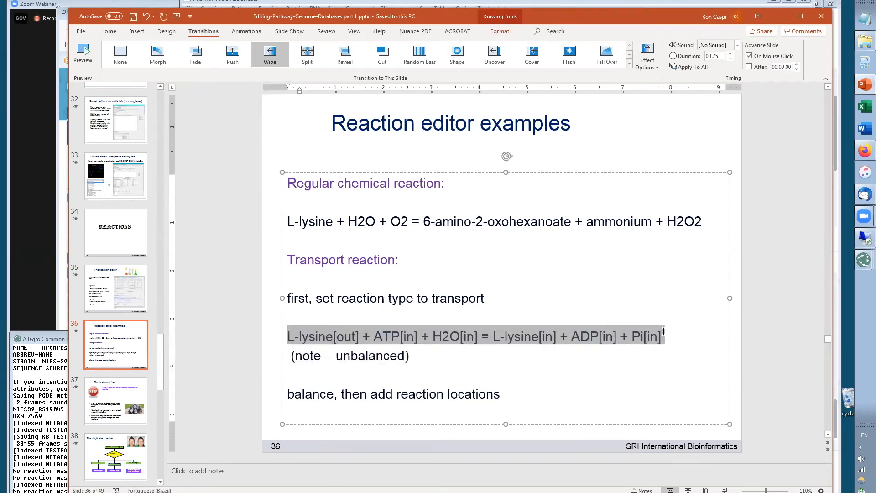
{"action": "key", "text": "alt+Tab"}
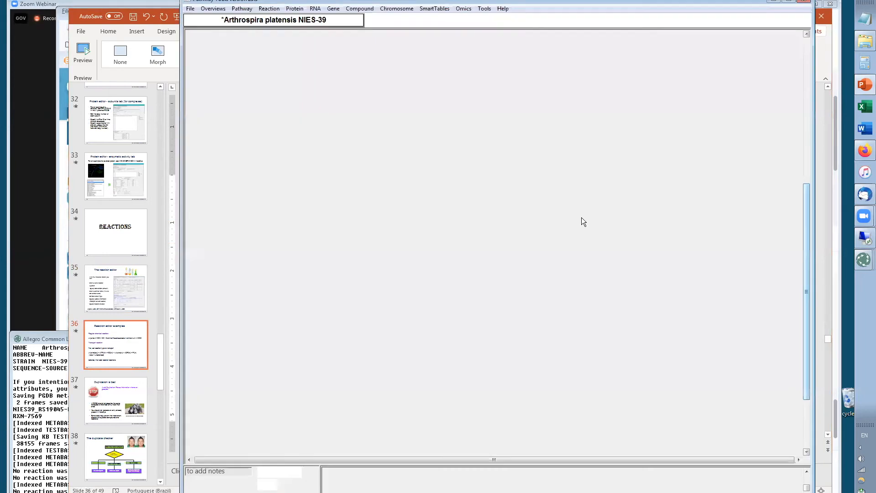
Create a new reaction and set its conversion type to Transport Reactions
{"action": "left_click", "coordinate": [269, 9]}
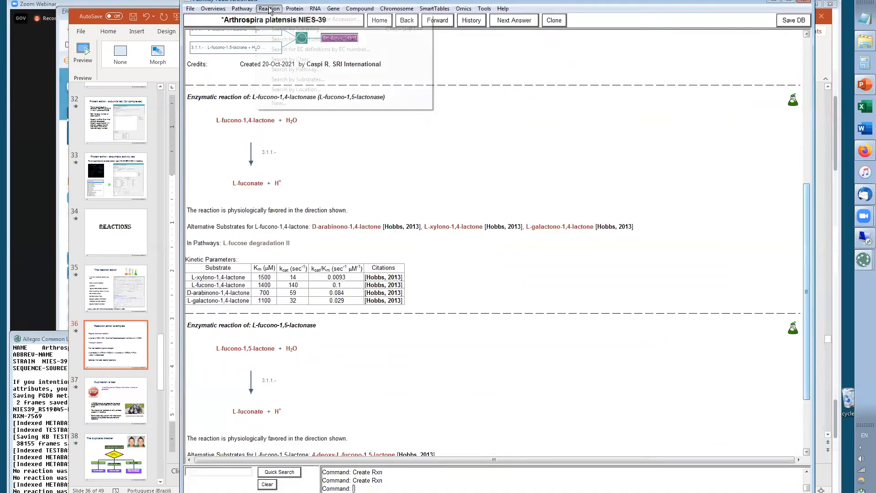
{"action": "left_click", "coordinate": [278, 104]}
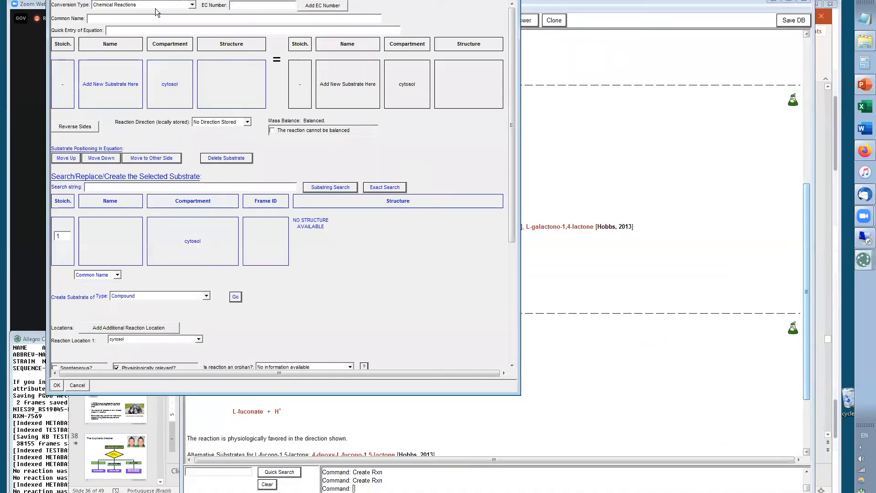
{"action": "left_click", "coordinate": [118, 5]}
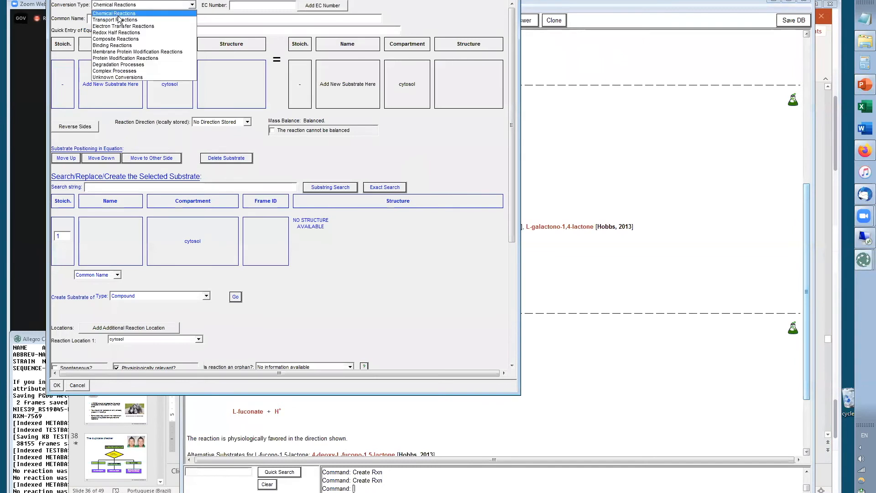
{"action": "left_click", "coordinate": [119, 19]}
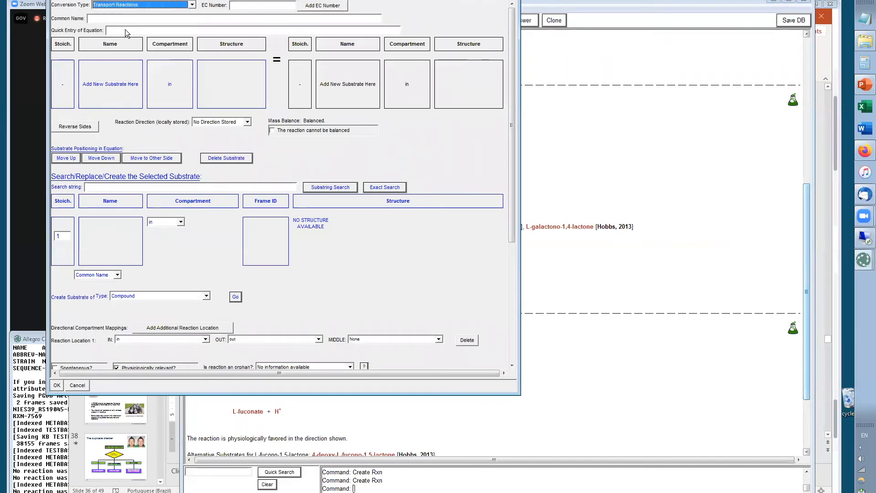
Enter the pasted equation L-lysine[out] + ATP[in] + H2O[in] = L-lysine[in] + ADP[in] + Pi[in] as a quick entry
{"action": "left_click", "coordinate": [125, 30]}
{"action": "key", "text": "ctrl+v"}
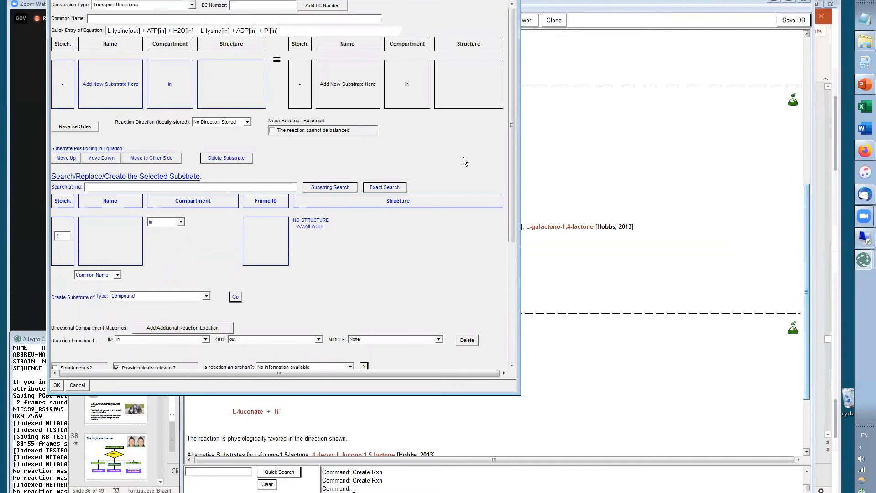
{"action": "key", "text": "Return"}
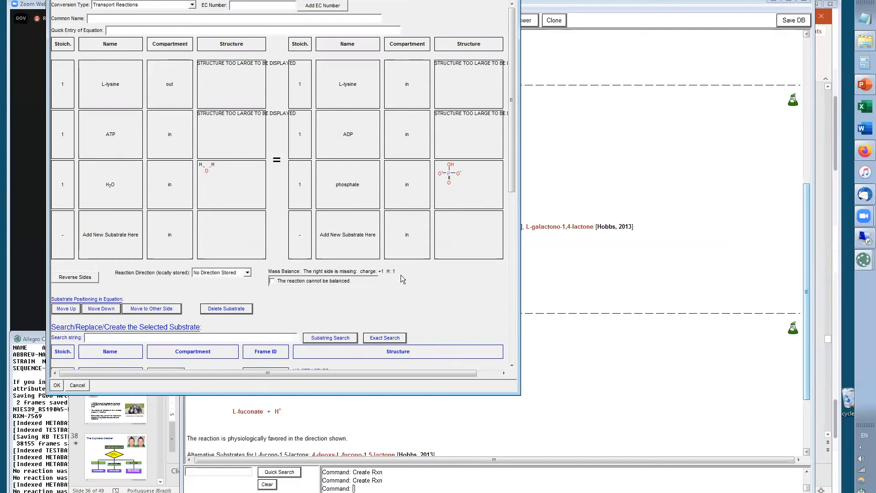
Balance the equation by adding H+ as a product through an exact substrate search
{"action": "left_click", "coordinate": [334, 223]}
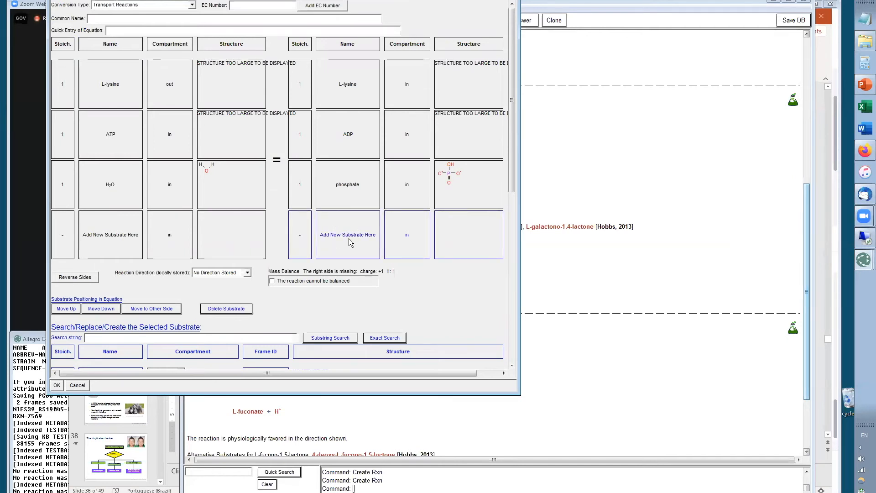
{"action": "left_click", "coordinate": [105, 338]}
{"action": "type", "text": "H+"}
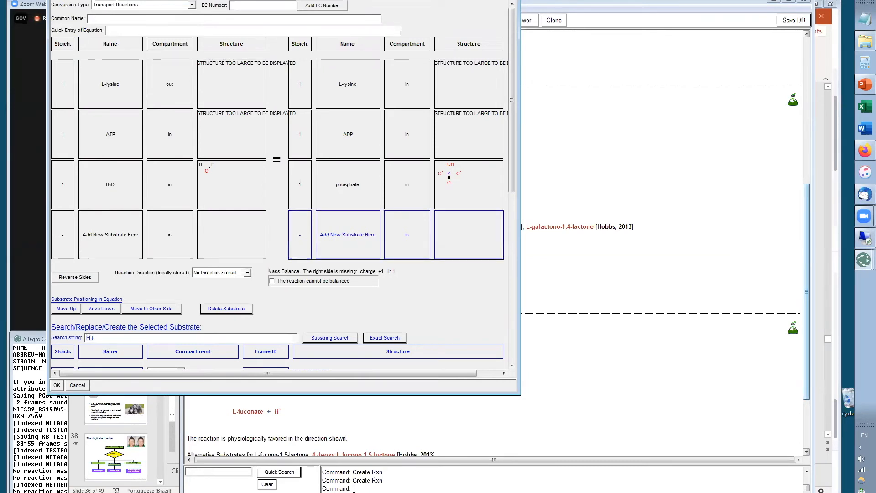
{"action": "left_click", "coordinate": [381, 339]}
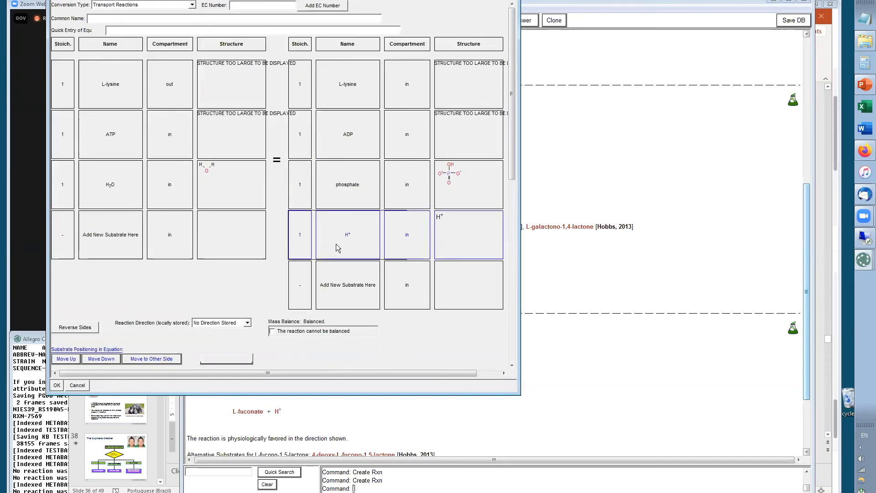
Set the reaction direction to Physiol Left To Right and save the reaction
{"action": "left_click", "coordinate": [246, 325]}
{"action": "left_click", "coordinate": [219, 330]}
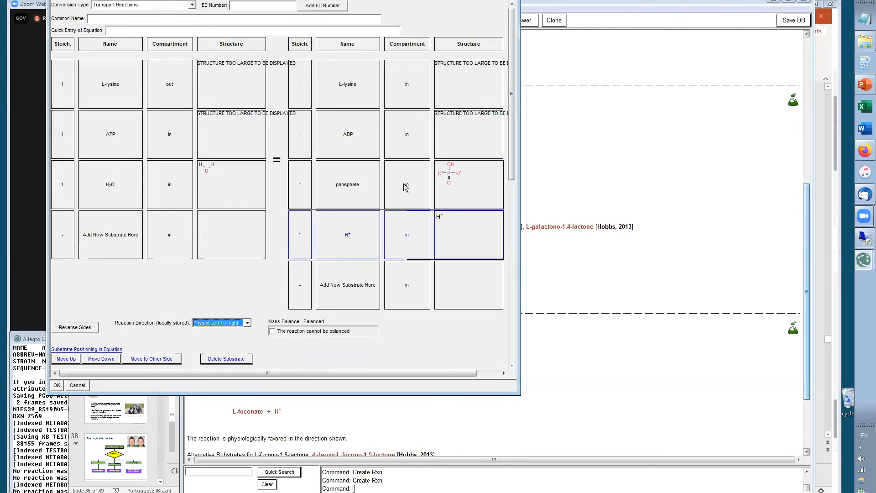
{"action": "left_click", "coordinate": [56, 386]}
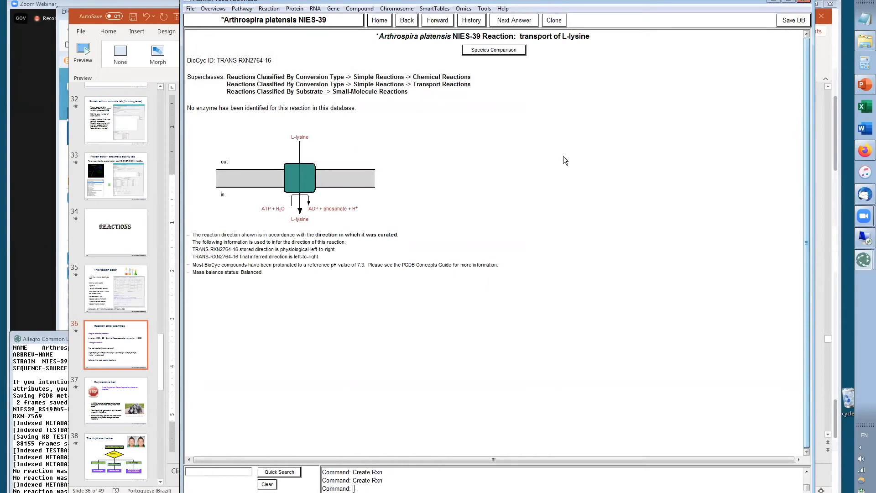
Give the transport reaction the common name ABC-type L-lysine importer in the synonym editor, then switch back to the slides
{"action": "key", "text": "alt+Tab"}
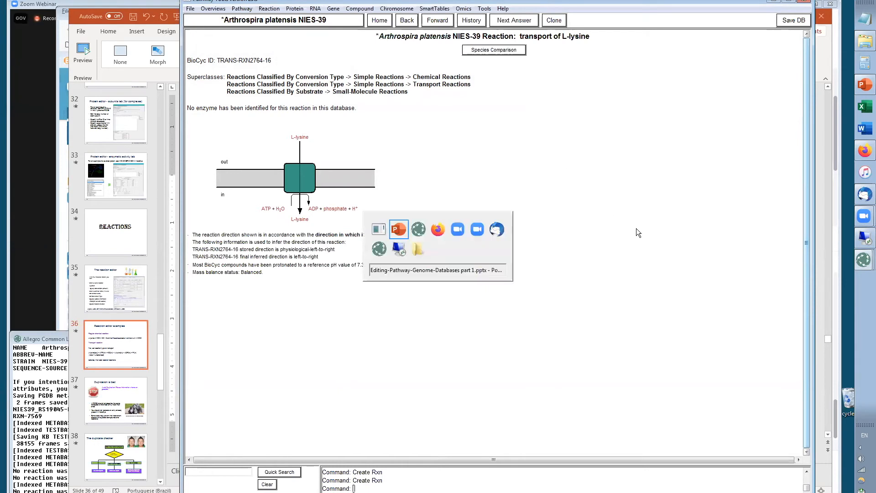
{"action": "key", "text": "alt+Tab"}
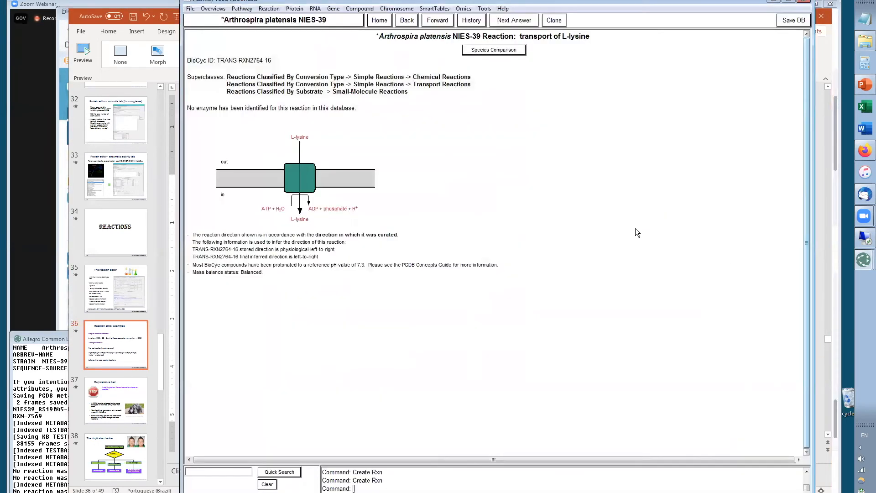
{"action": "right_click", "coordinate": [579, 36]}
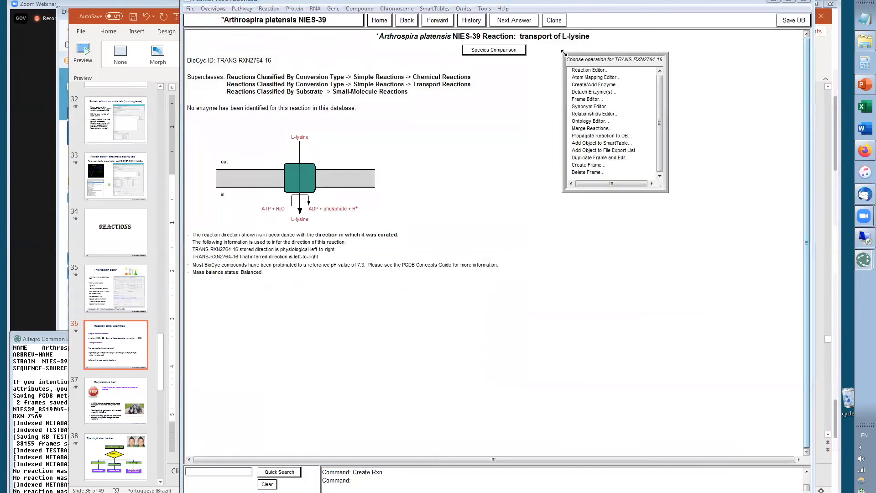
{"action": "left_click", "coordinate": [589, 107]}
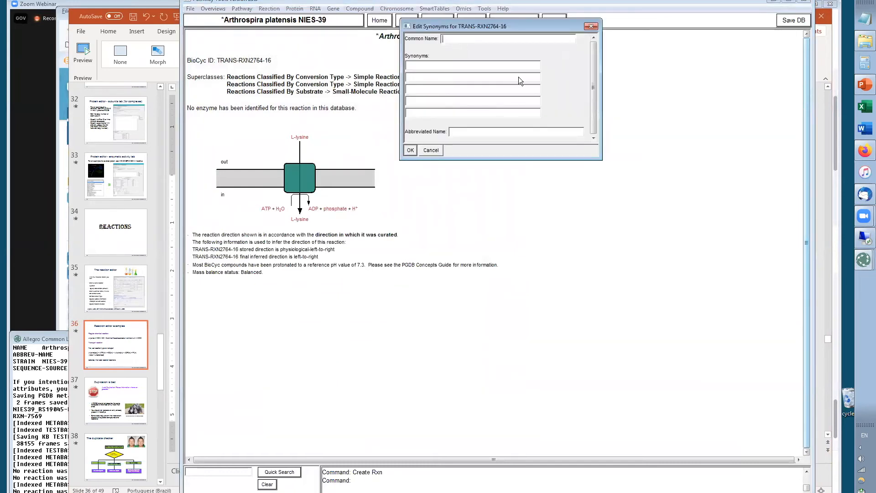
{"action": "type", "text": "ABC"}
{"action": "type", "text": "-type L-lysine importe"}
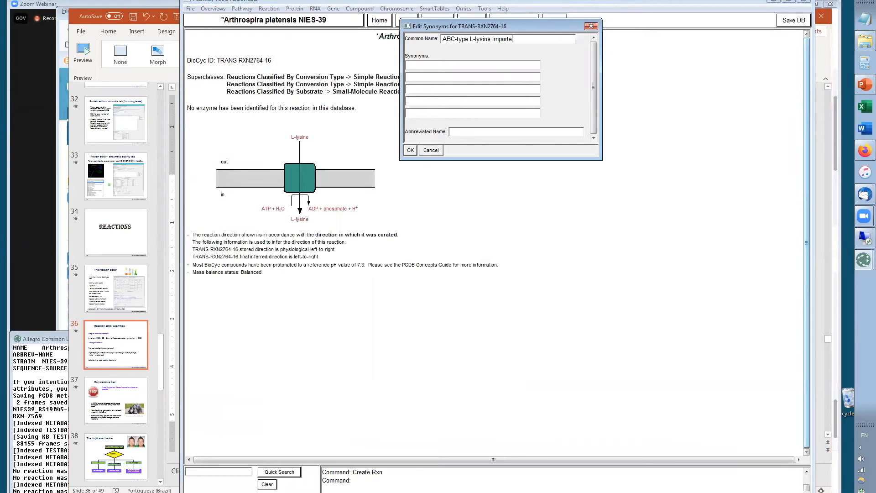
{"action": "type", "text": "r"}
{"action": "left_click", "coordinate": [410, 150]}
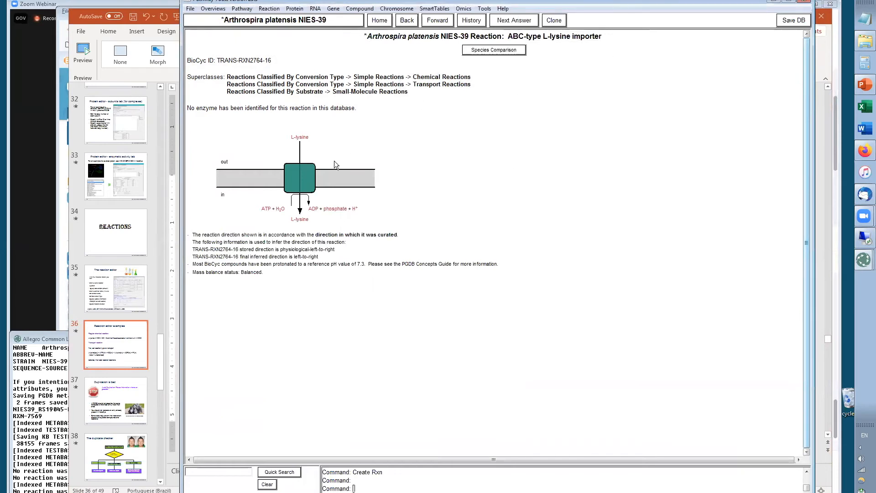
{"action": "key", "text": "alt+Tab"}
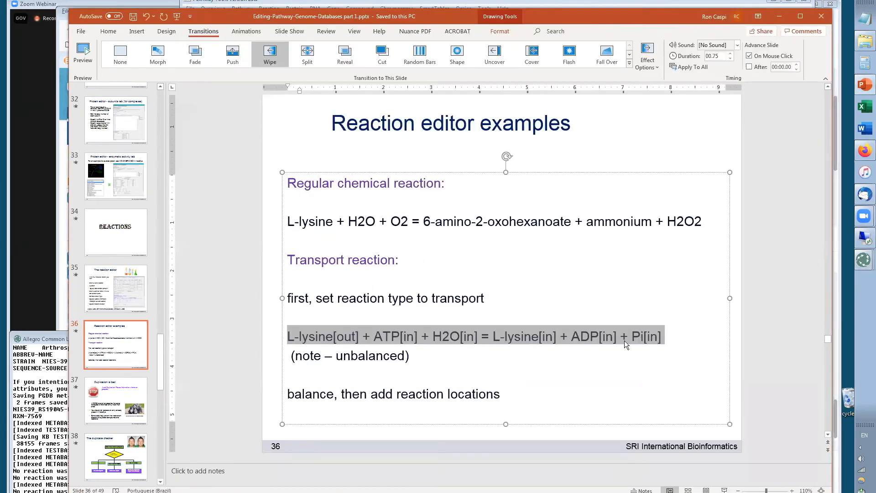
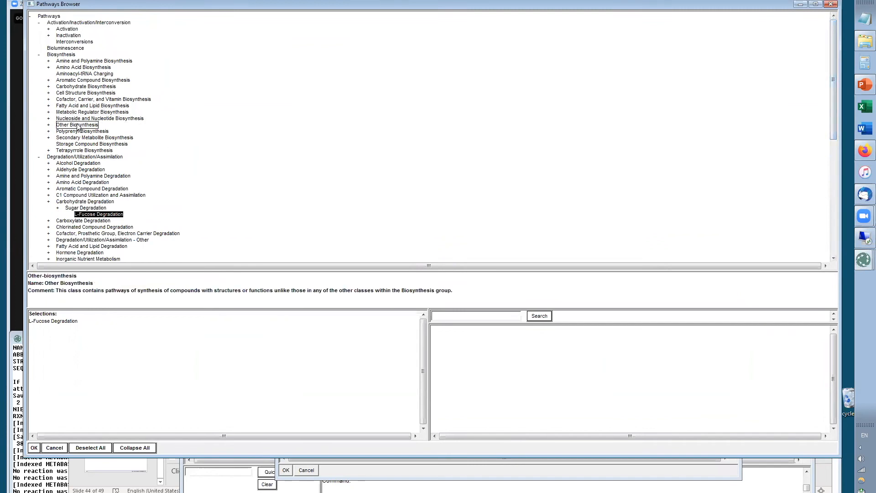
Change the pathway's class to Antibiotic Biosynthesis, found by searching the class tree for antibiotic, replacing L-Fucose Degradation
{"action": "left_click", "coordinate": [49, 124]}
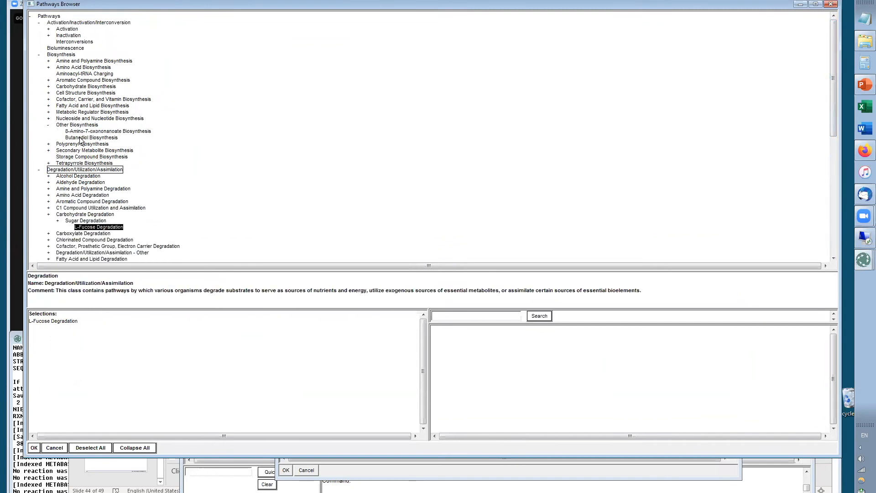
{"action": "left_click", "coordinate": [48, 87]}
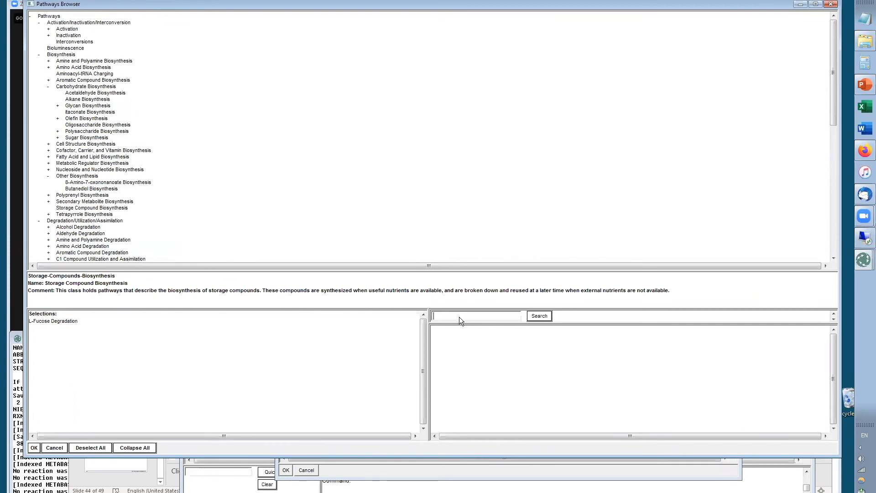
{"action": "type", "text": "antibiotic"}
{"action": "left_click", "coordinate": [541, 316]}
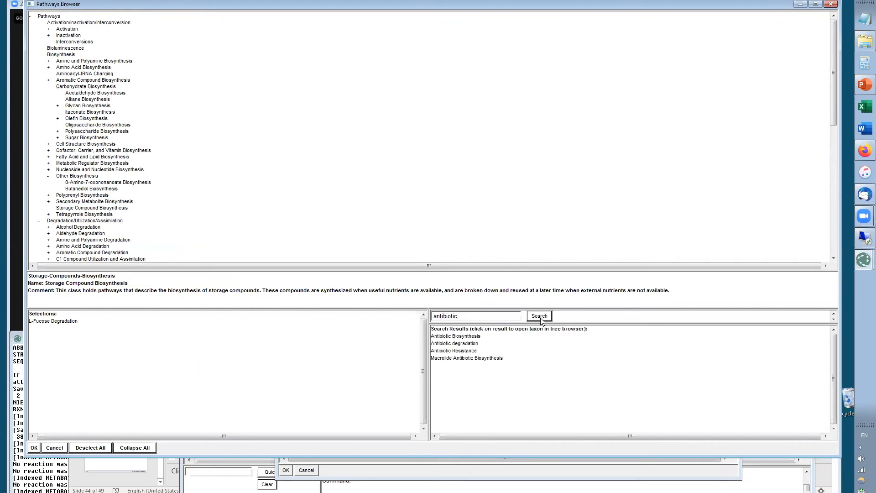
{"action": "left_click", "coordinate": [449, 338]}
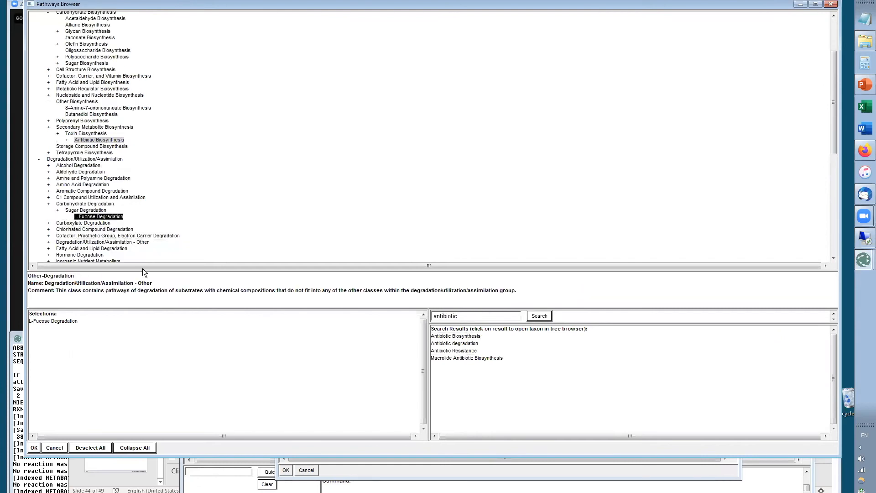
{"action": "left_click", "coordinate": [94, 141]}
{"action": "left_click", "coordinate": [92, 218]}
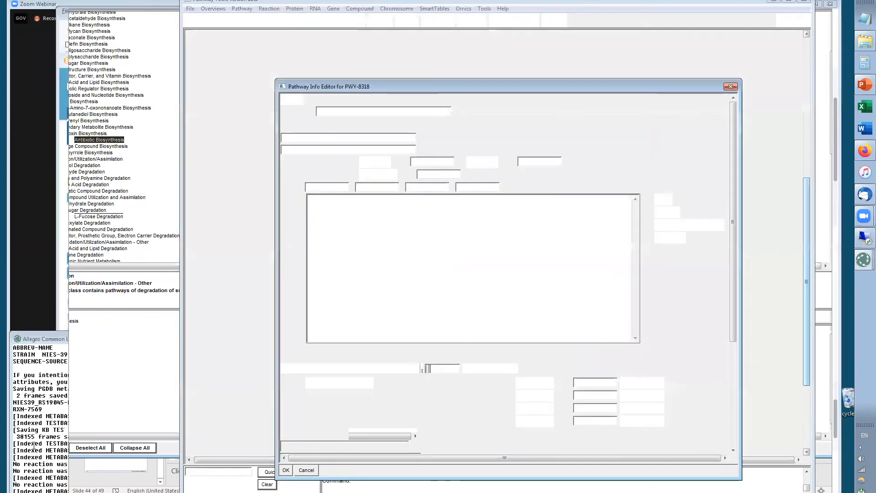
{"action": "left_click", "coordinate": [31, 447]}
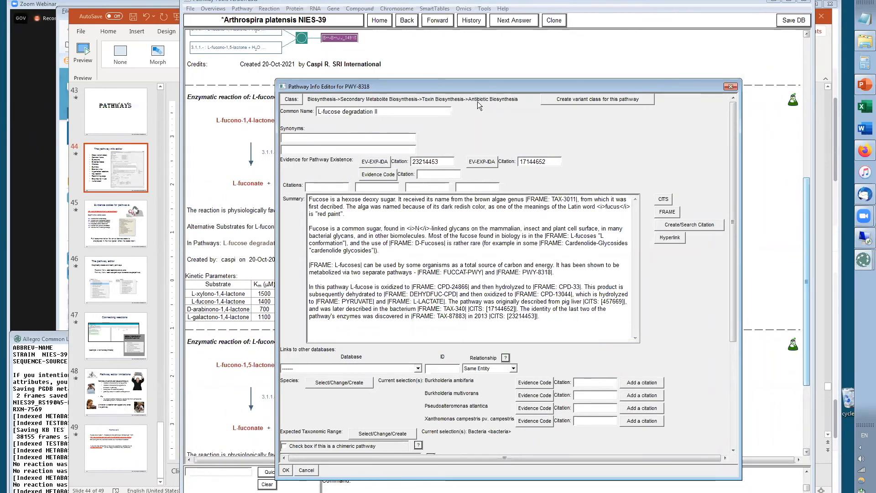
Browse the evidence code choices for pathway existence, then cancel the pathway info editor
{"action": "left_click_drag", "start_coordinate": [521, 88], "coordinate": [517, 19]}
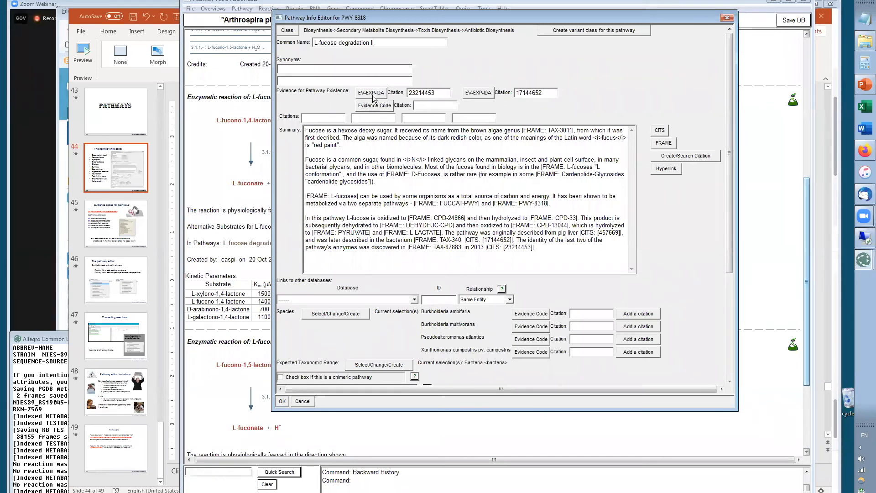
{"action": "left_click", "coordinate": [372, 94]}
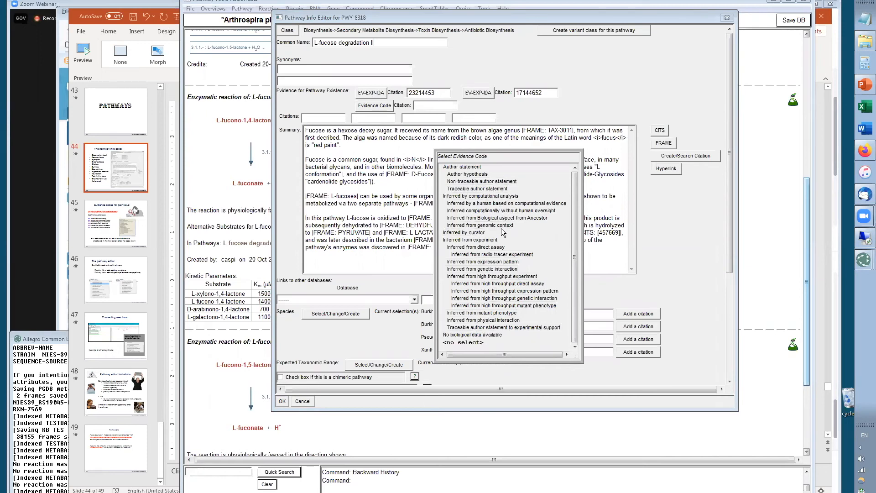
{"action": "left_click", "coordinate": [482, 250]}
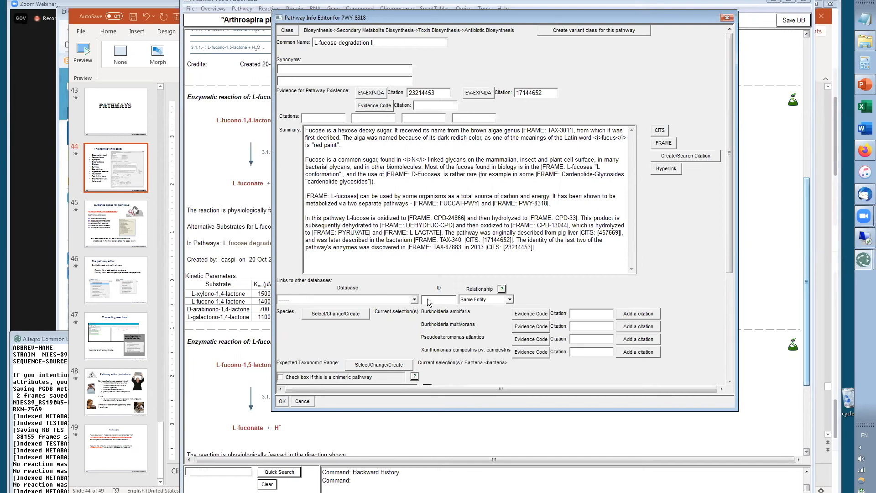
{"action": "left_click_drag", "start_coordinate": [731, 203], "coordinate": [735, 296]}
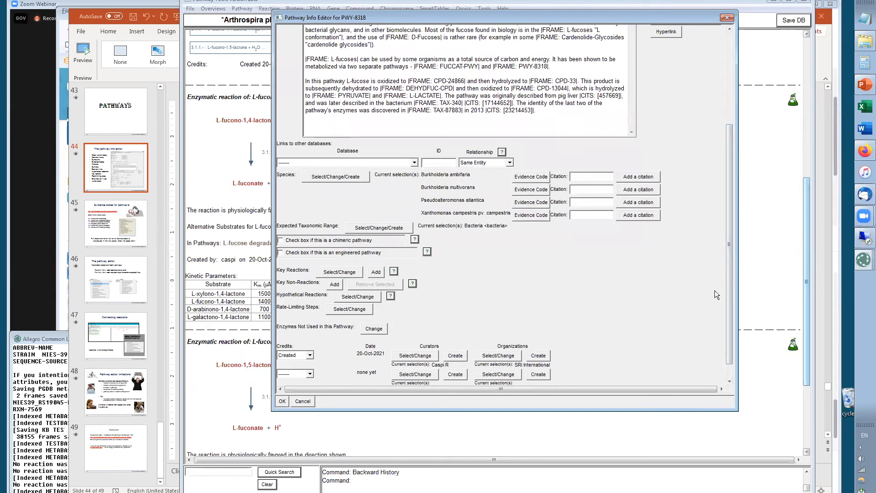
{"action": "left_click", "coordinate": [302, 401]}
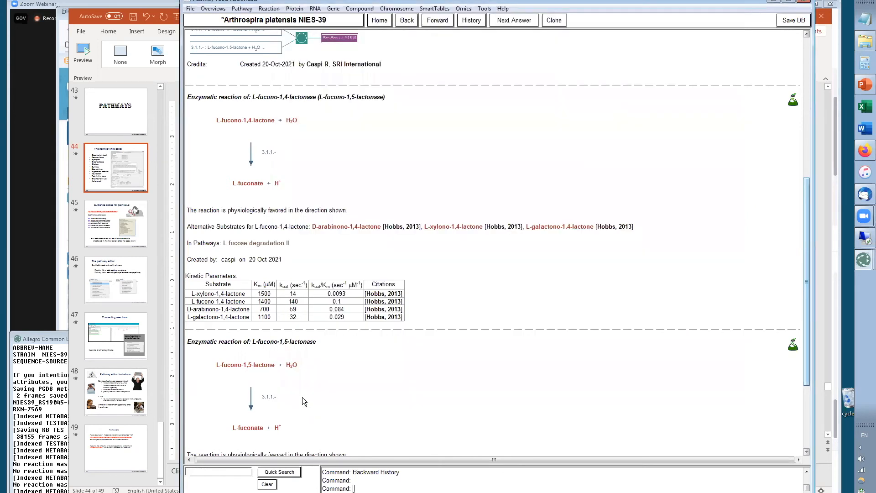
Go back to the phylloquinol biosynthesis pathway and open its pathway info editor
{"action": "left_click_drag", "start_coordinate": [803, 242], "coordinate": [793, 62]}
{"action": "left_click", "coordinate": [407, 20]}
{"action": "left_click", "coordinate": [407, 21]}
{"action": "right_click", "coordinate": [562, 38]}
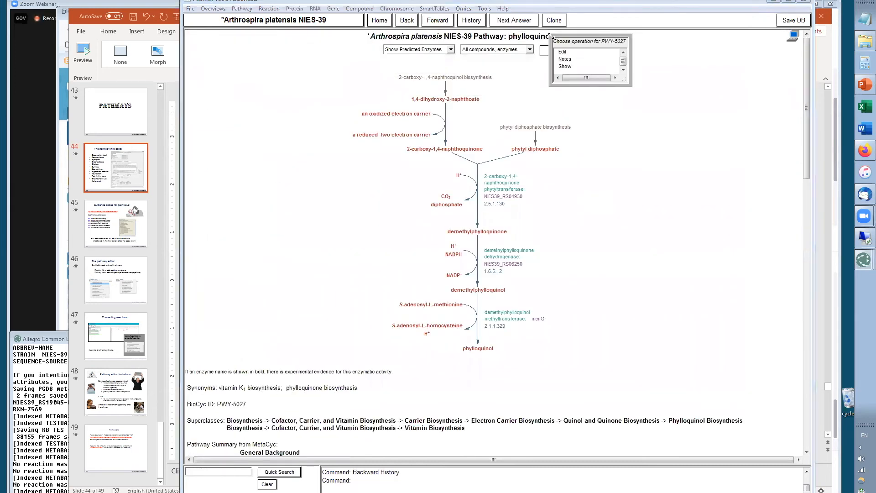
{"action": "left_click", "coordinate": [589, 78]}
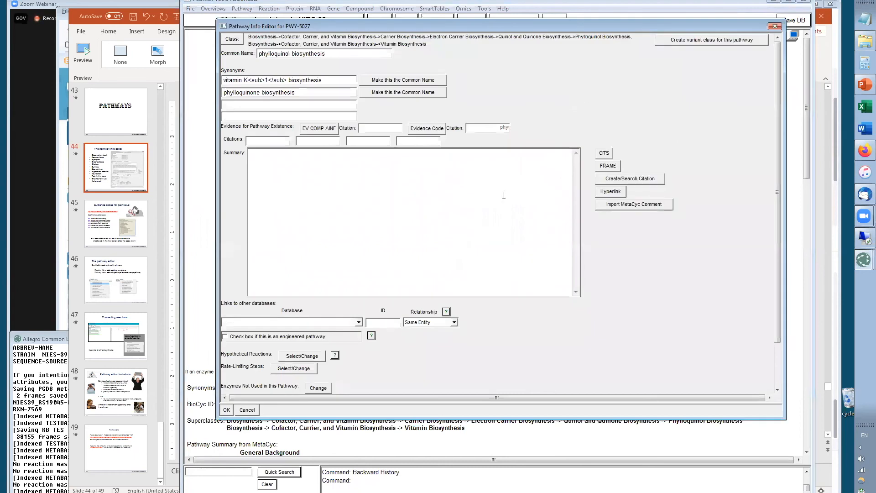
Mark the S-adenosyl-L-methionine + demethylphylloquinol methyltransfer reaction as a hypothetical reaction and save the pathway
{"action": "left_click_drag", "start_coordinate": [776, 174], "coordinate": [776, 303]}
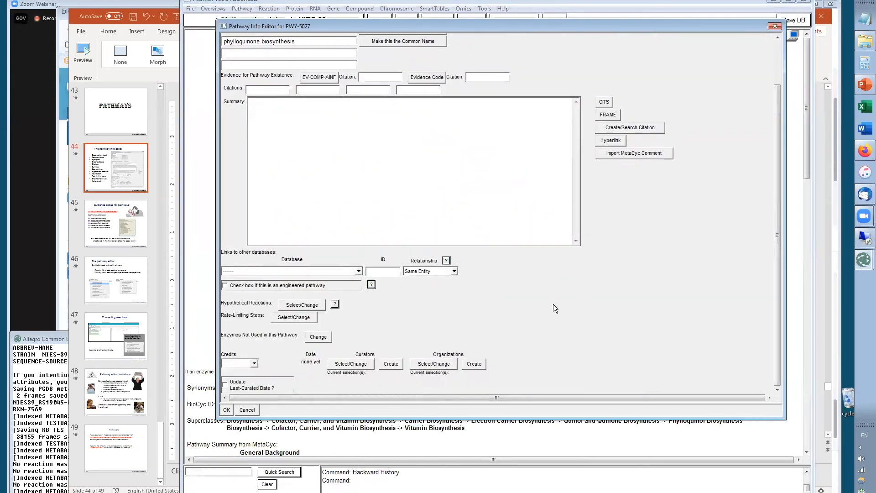
{"action": "left_click", "coordinate": [303, 305]}
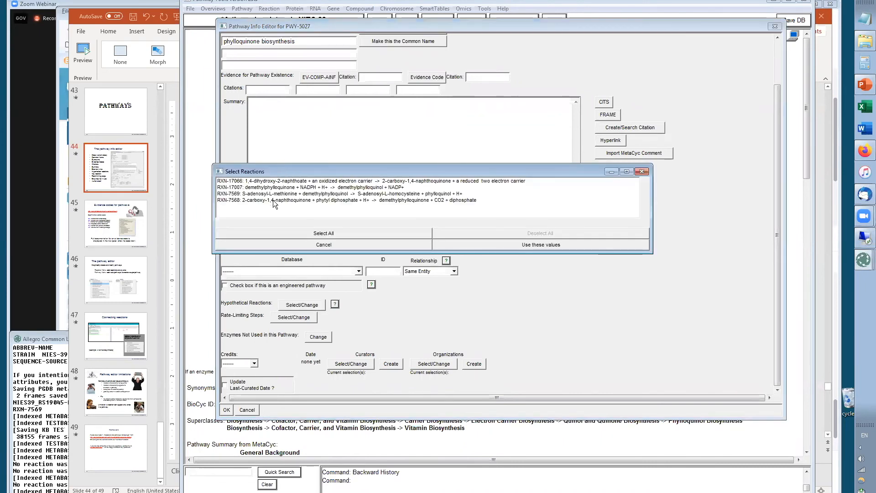
{"action": "left_click", "coordinate": [313, 194]}
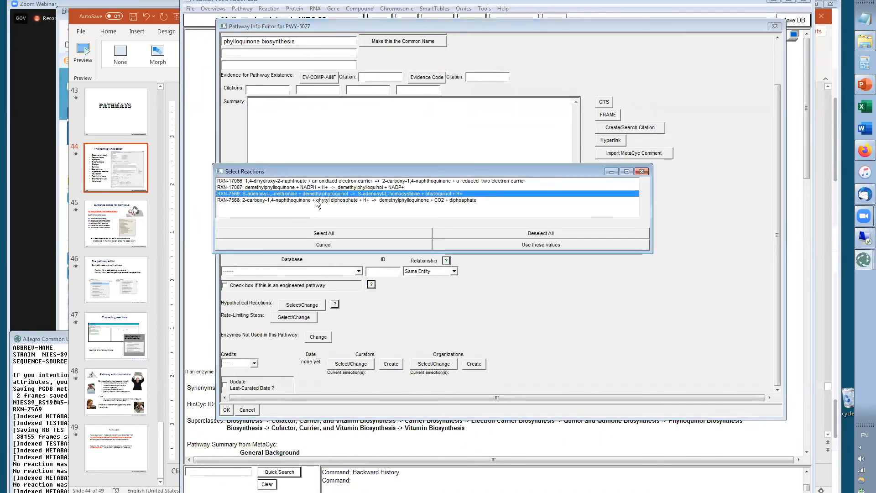
{"action": "left_click", "coordinate": [522, 247]}
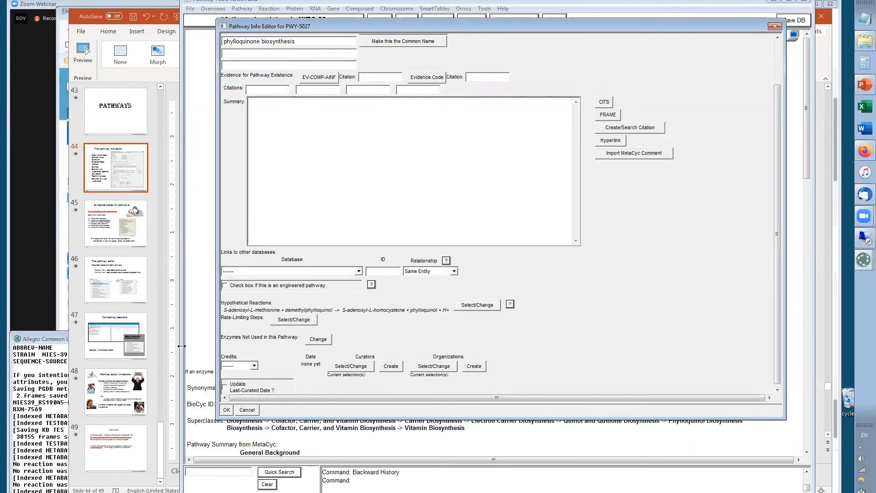
{"action": "left_click", "coordinate": [227, 410]}
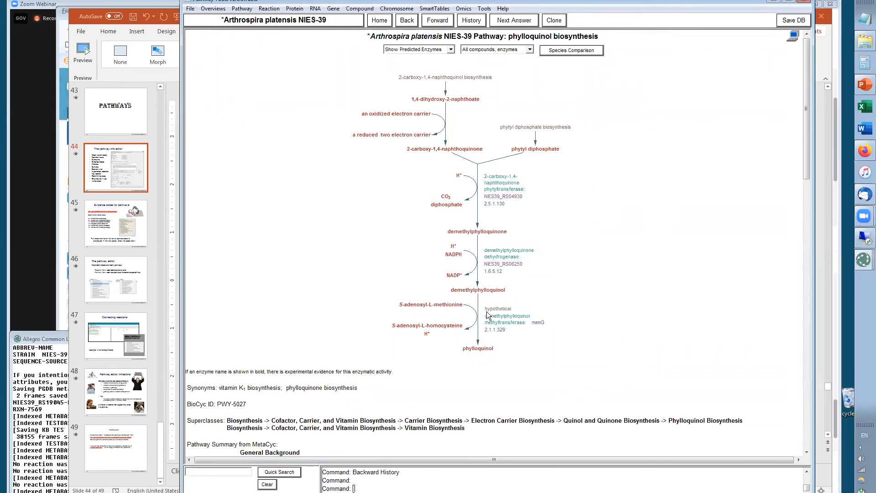
Reopen the pathway info editor to review the hypothetical reactions, then cancel
{"action": "right_click", "coordinate": [561, 40]}
{"action": "left_click", "coordinate": [560, 54]}
{"action": "left_click", "coordinate": [579, 83]}
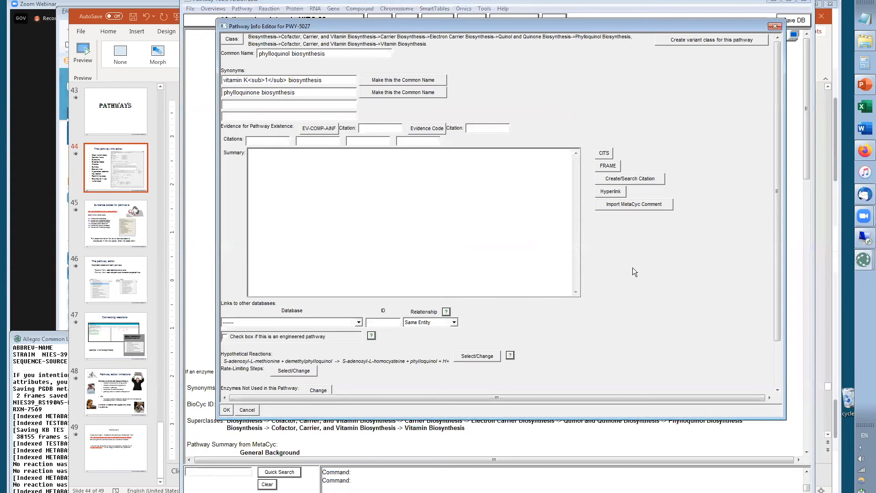
{"action": "left_click_drag", "start_coordinate": [777, 250], "coordinate": [773, 342]}
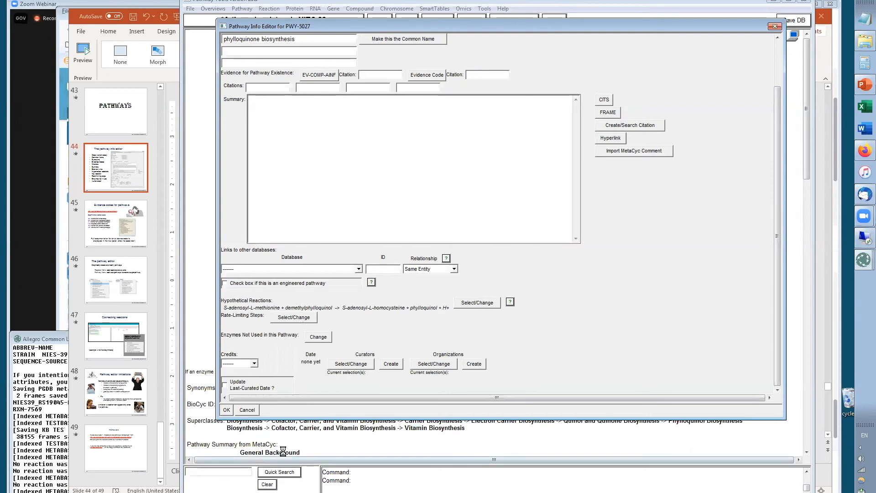
{"action": "left_click", "coordinate": [249, 411]}
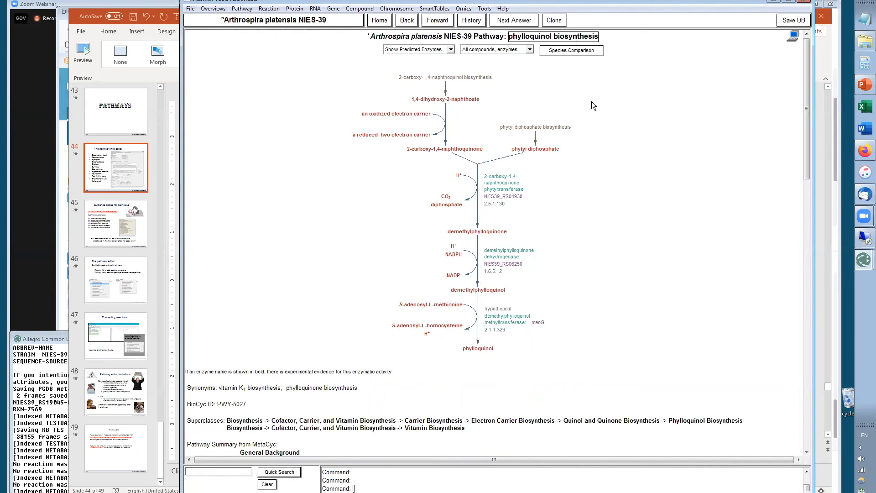
Show the demethylphylloquinol methyltransferase enzyme's frame in the Lisp console and bring the console into view
{"action": "right_click", "coordinate": [507, 324]}
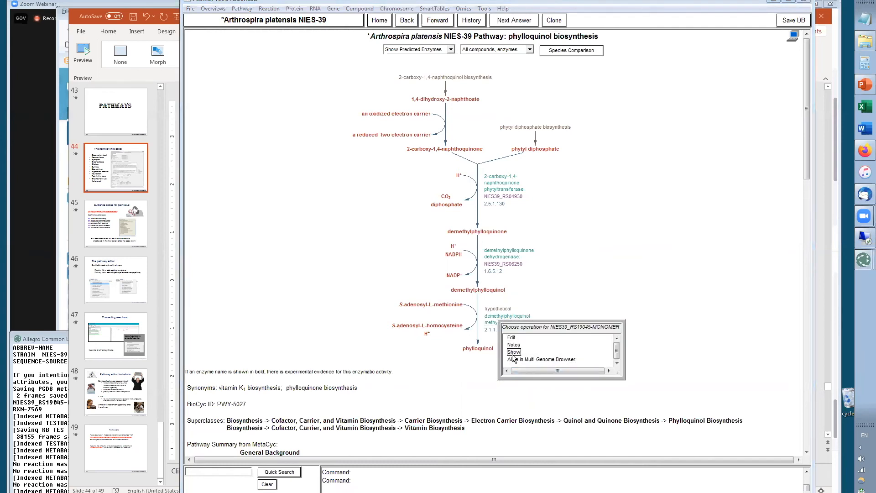
{"action": "left_click", "coordinate": [514, 352]}
{"action": "left_click", "coordinate": [541, 376]}
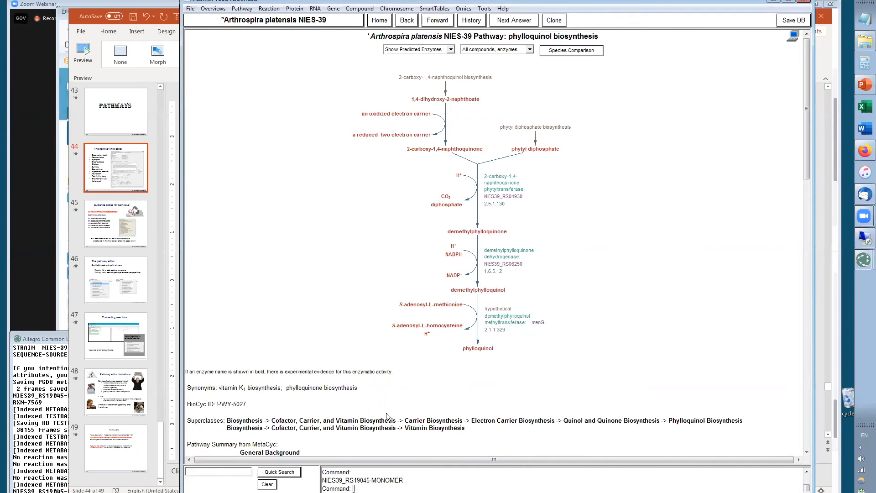
{"action": "left_click", "coordinate": [32, 491]}
{"action": "left_click_drag", "start_coordinate": [93, 491], "coordinate": [13, 491]}
Add the demethylphylloquinol methyltransferase NIES39_RS19045-MONOMER to the pathway's enzymes not used and save the pathway
{"action": "right_click", "coordinate": [553, 37]}
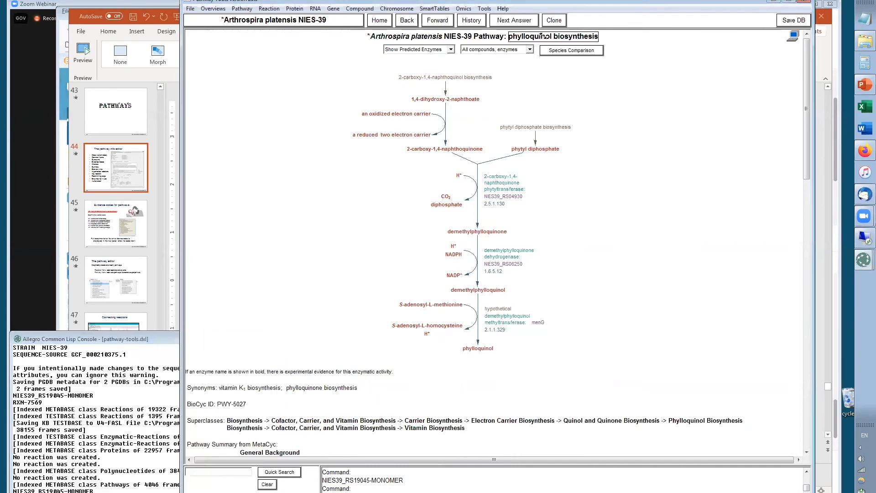
{"action": "left_click", "coordinate": [586, 77]}
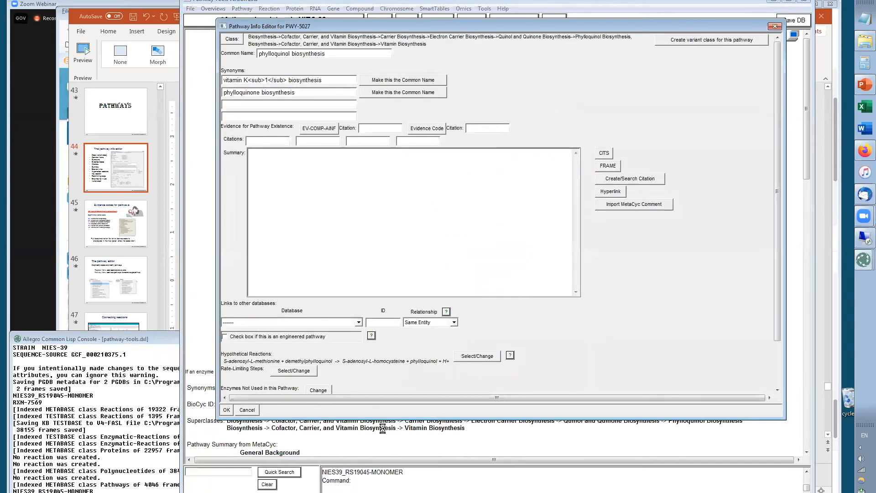
{"action": "left_click_drag", "start_coordinate": [777, 264], "coordinate": [776, 359]}
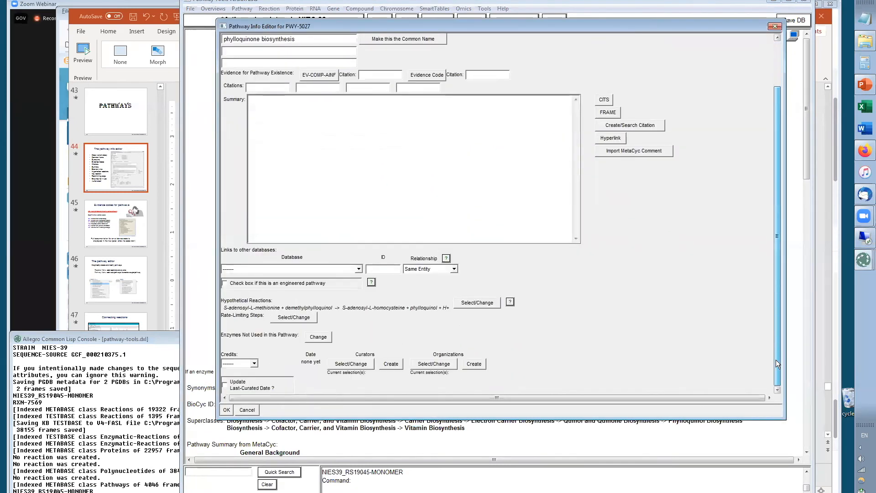
{"action": "left_click", "coordinate": [318, 337]}
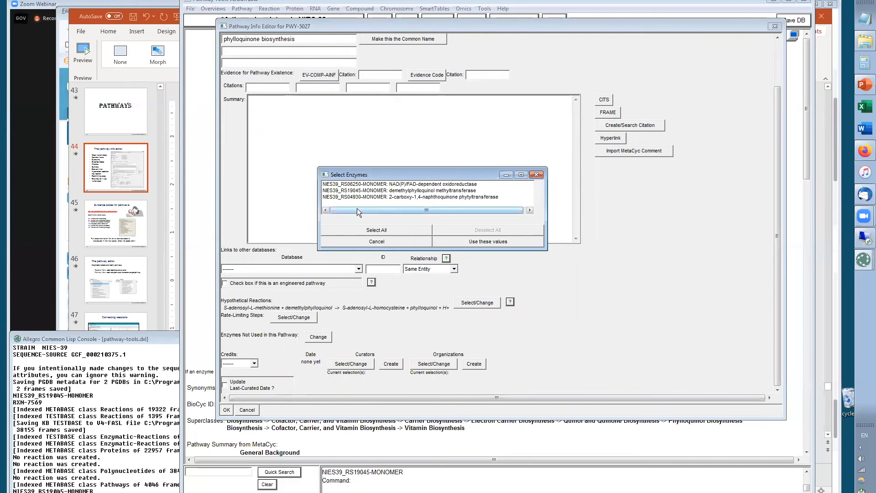
{"action": "left_click", "coordinate": [360, 190]}
{"action": "left_click", "coordinate": [486, 242]}
{"action": "left_click", "coordinate": [227, 410]}
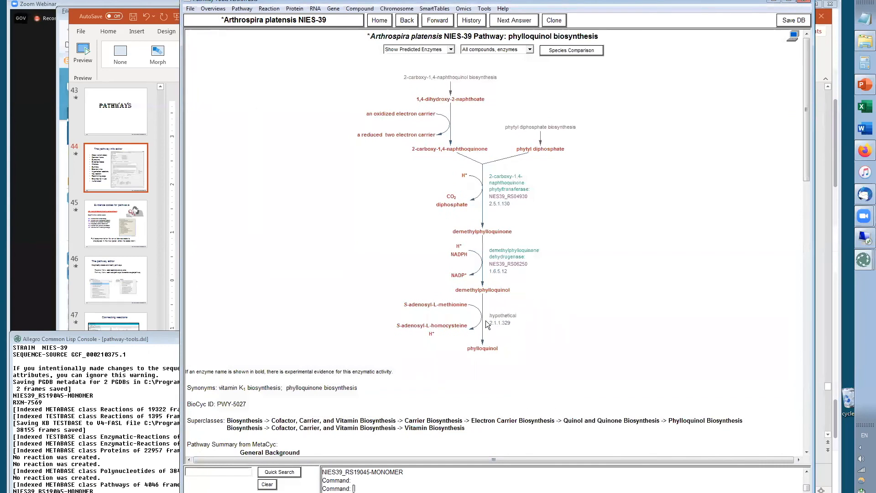
Create a new metabolic pathway, opening the pathway editor
{"action": "left_click_drag", "start_coordinate": [803, 156], "coordinate": [807, 270]}
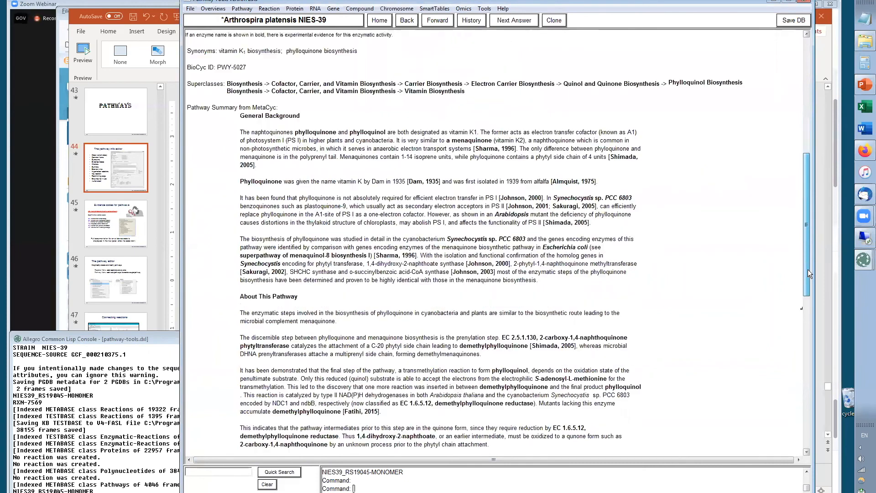
{"action": "left_click_drag", "start_coordinate": [813, 236], "coordinate": [828, 150]}
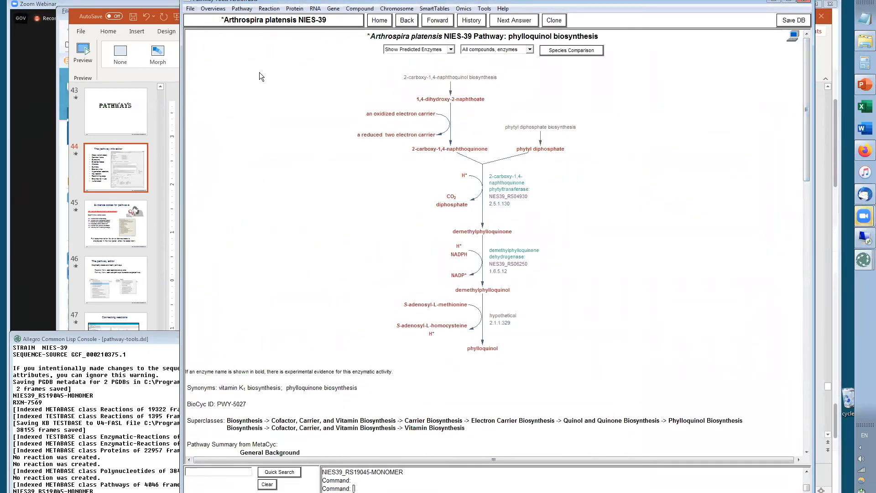
{"action": "left_click", "coordinate": [242, 8]}
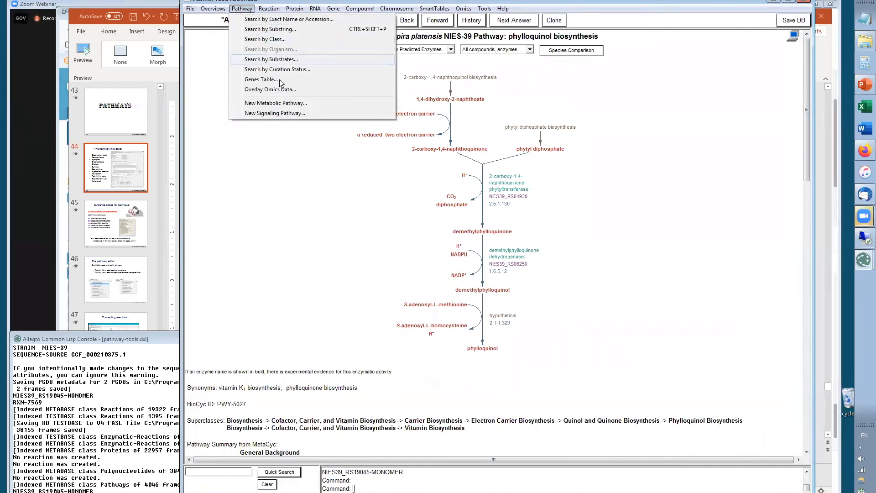
{"action": "left_click", "coordinate": [274, 103]}
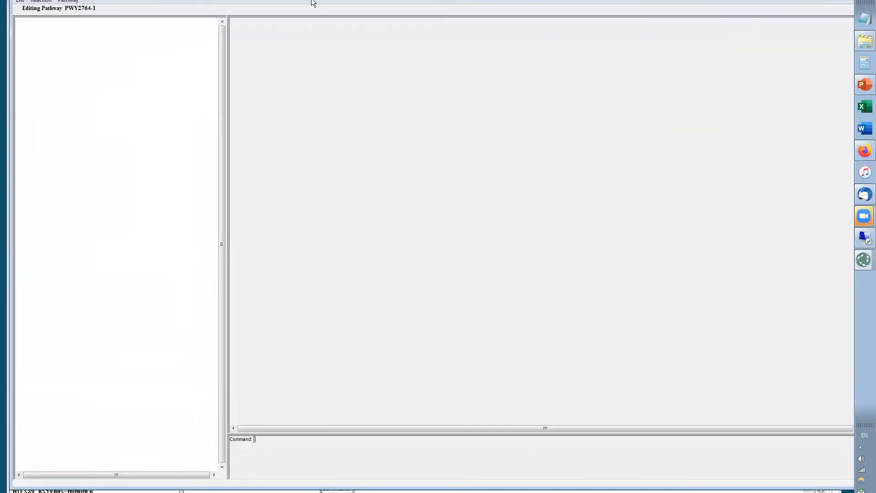
{"action": "left_click_drag", "start_coordinate": [45, 0], "coordinate": [55, 0]}
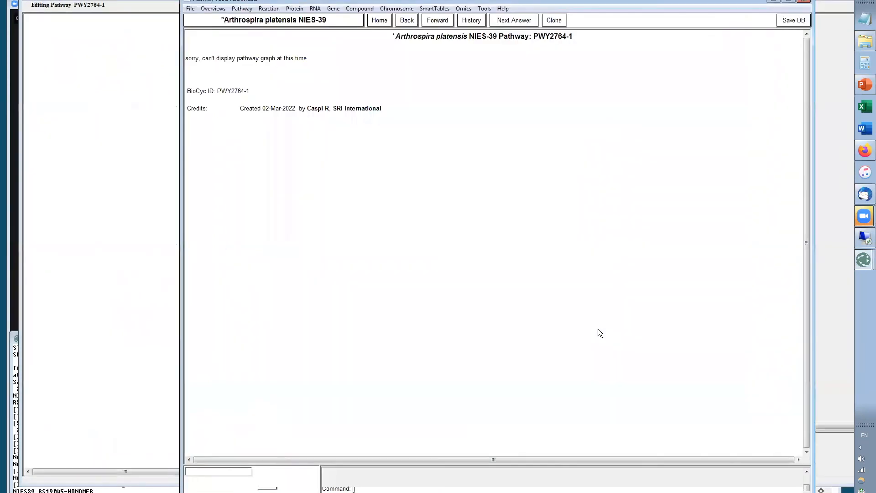
Return to the phylloquinol biosynthesis pathway and print the frame IDs of its first three reactions to the console
{"action": "left_click", "coordinate": [406, 20]}
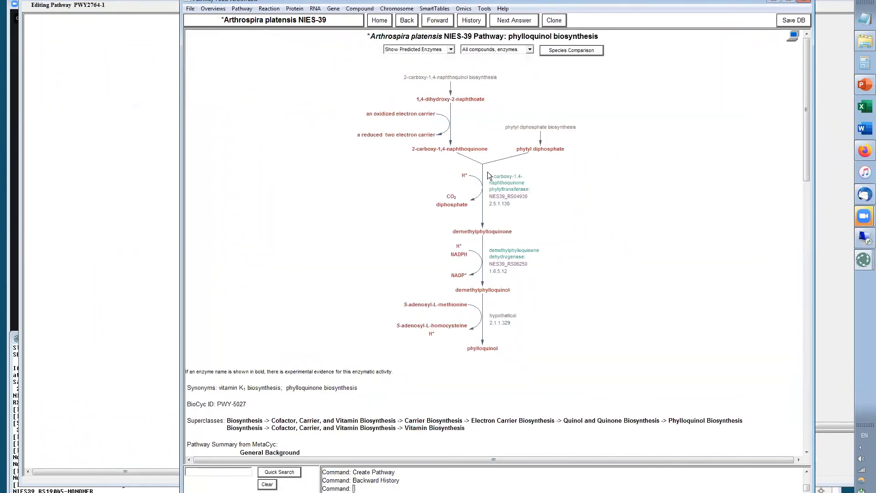
{"action": "right_click", "coordinate": [450, 142]}
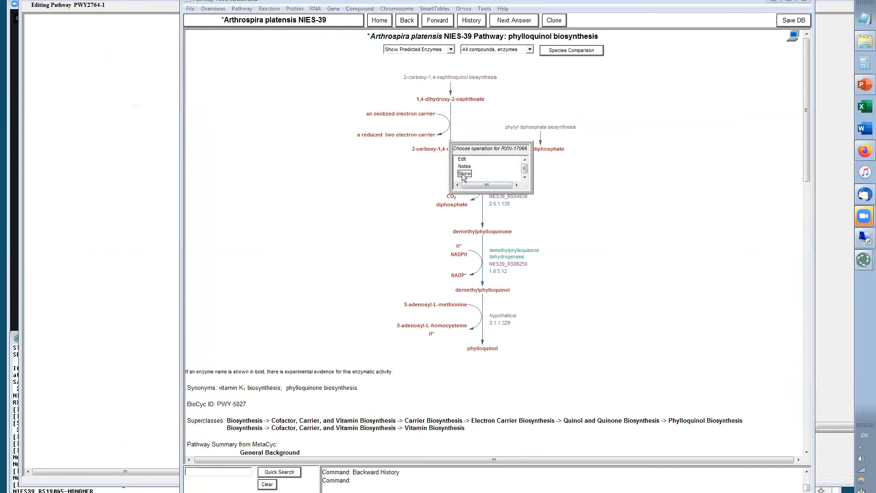
{"action": "left_click", "coordinate": [464, 173]}
{"action": "left_click", "coordinate": [491, 204]}
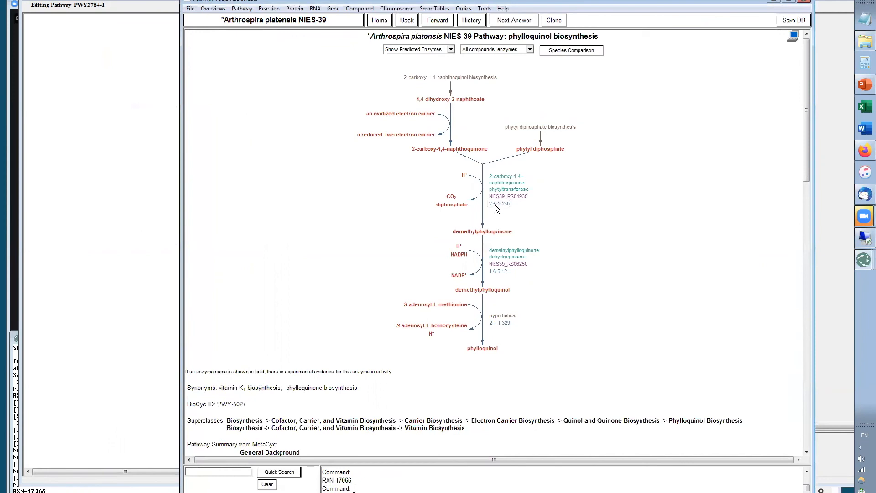
{"action": "right_click", "coordinate": [495, 204]}
{"action": "left_click", "coordinate": [507, 234]}
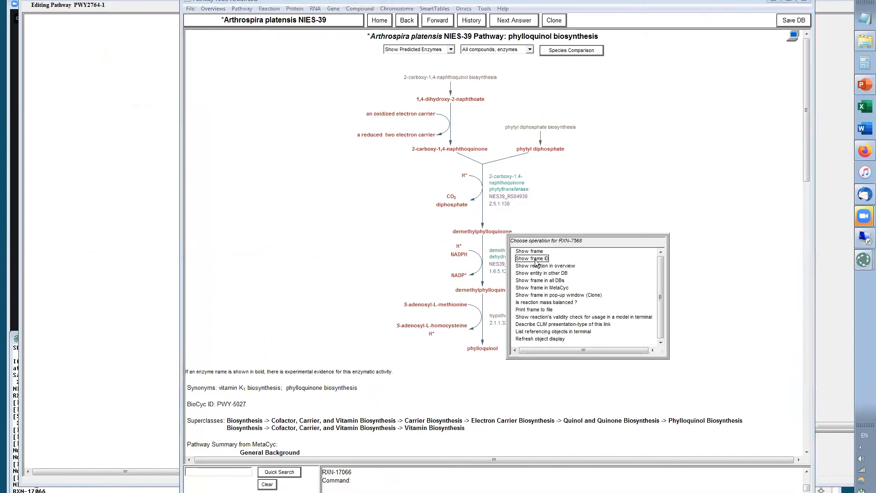
{"action": "left_click", "coordinate": [540, 270]}
{"action": "right_click", "coordinate": [500, 272]}
{"action": "left_click", "coordinate": [515, 300]}
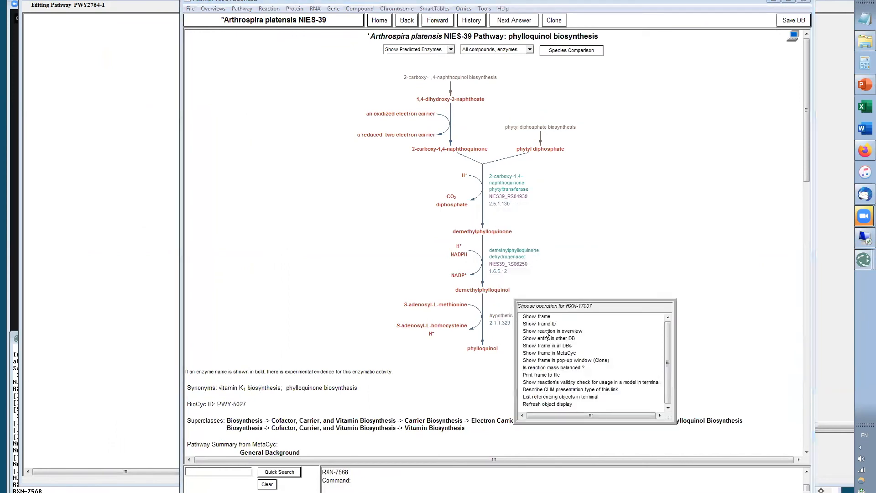
{"action": "left_click", "coordinate": [543, 325]}
{"action": "right_click", "coordinate": [499, 322]}
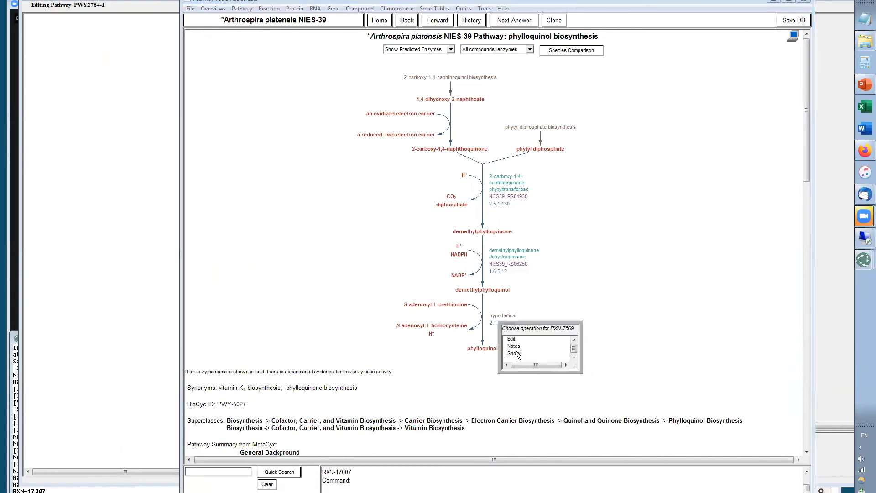
{"action": "left_click", "coordinate": [514, 352]}
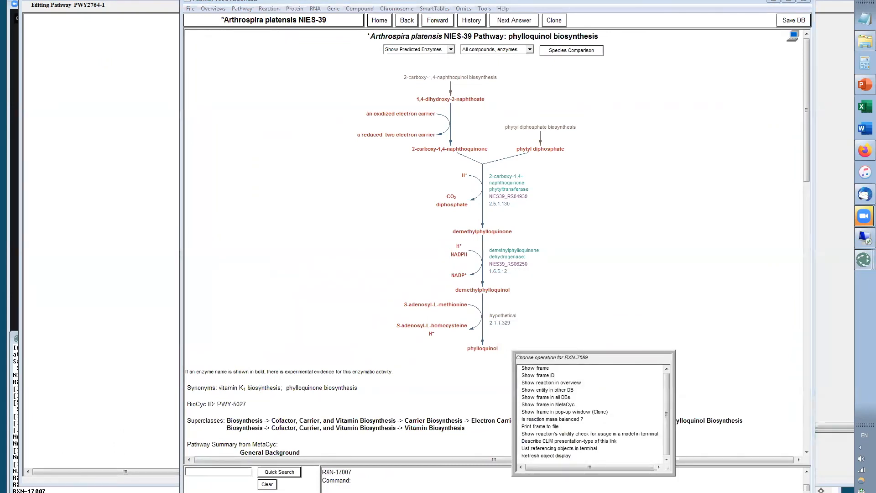
Copy the reaction IDs RXN-17066, RXN-7568 and RXN-17007 from the console and add them to the new pathway by frame ID
{"action": "left_click", "coordinate": [91, 491]}
{"action": "left_click_drag", "start_coordinate": [55, 491], "coordinate": [6, 479]}
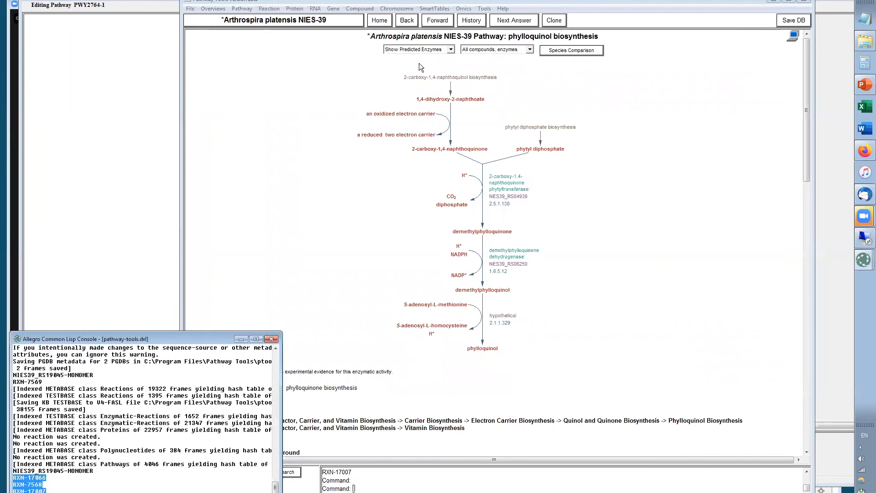
{"action": "left_click", "coordinate": [95, 107]}
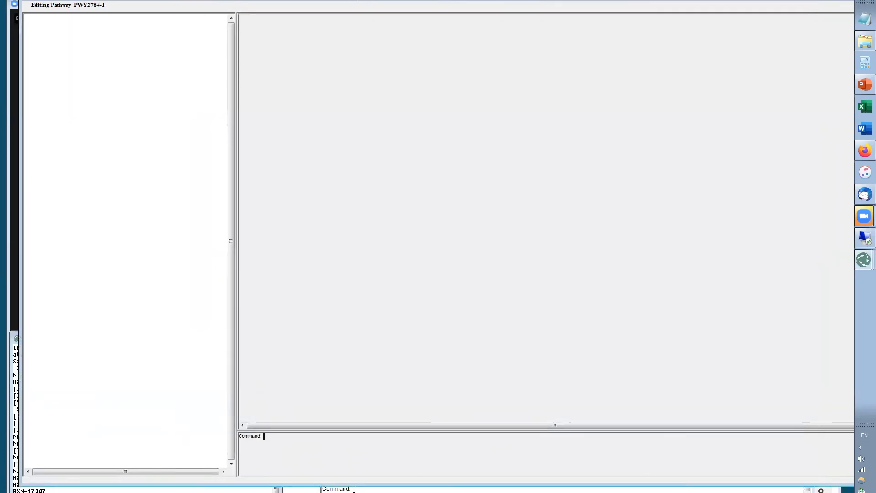
{"action": "left_click_drag", "start_coordinate": [33, 0], "coordinate": [49, 3]}
{"action": "left_click", "coordinate": [65, 4]}
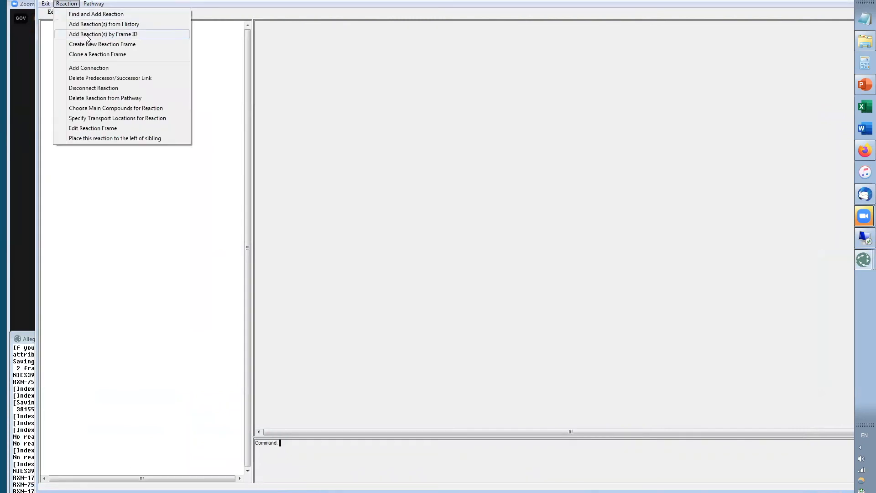
{"action": "left_click", "coordinate": [85, 34]}
{"action": "type", "text": "RXN-17066 RXN-7568 RXN-17007"}
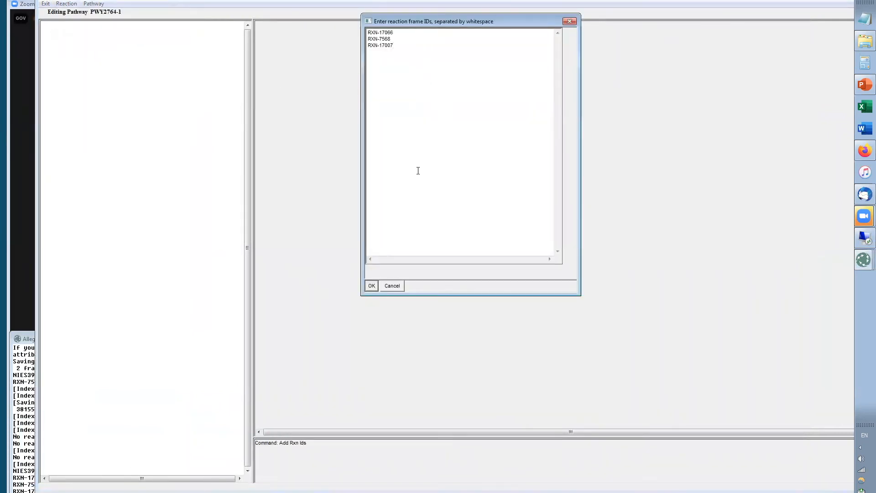
{"action": "left_click", "coordinate": [371, 286]}
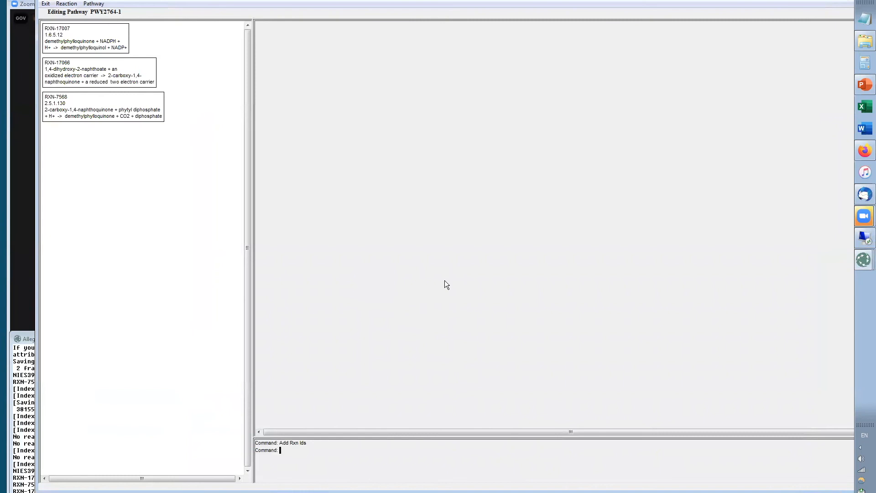
Link RXN-17066 to successor RXN-7568 and RXN-7568 to successor RXN-17007, then exit the editor keeping changes
{"action": "key", "text": "alt+Tab"}
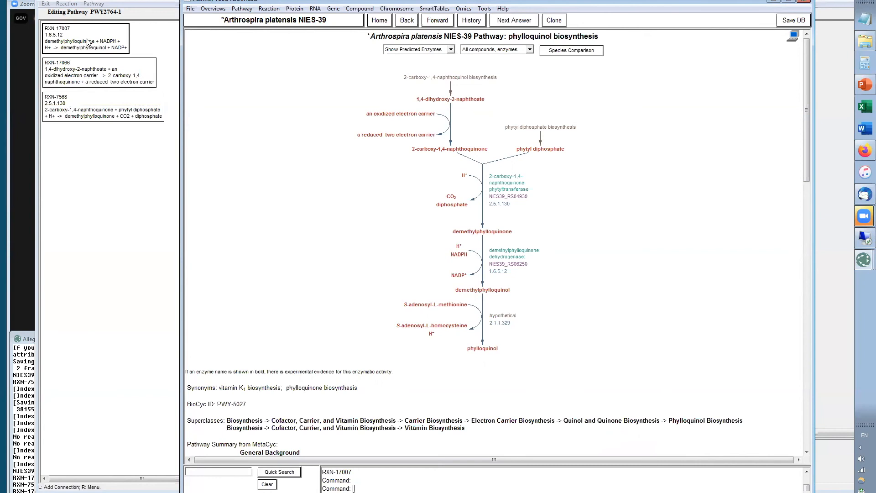
{"action": "left_click", "coordinate": [50, 271]}
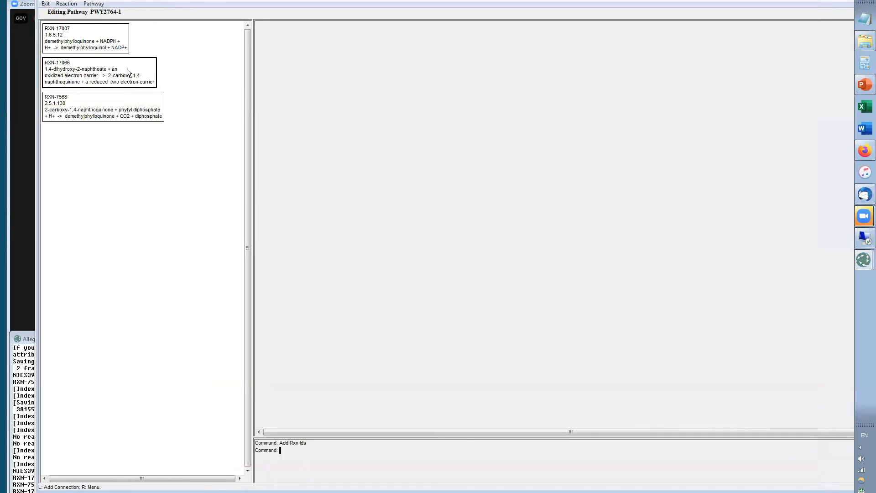
{"action": "mouse_move", "coordinate": [84, 80]}
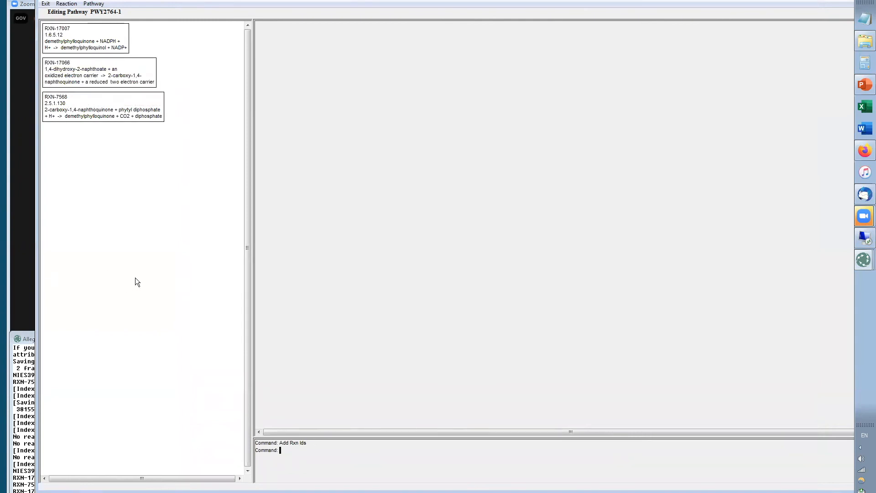
{"action": "left_click", "coordinate": [92, 74]}
{"action": "left_click", "coordinate": [92, 77]}
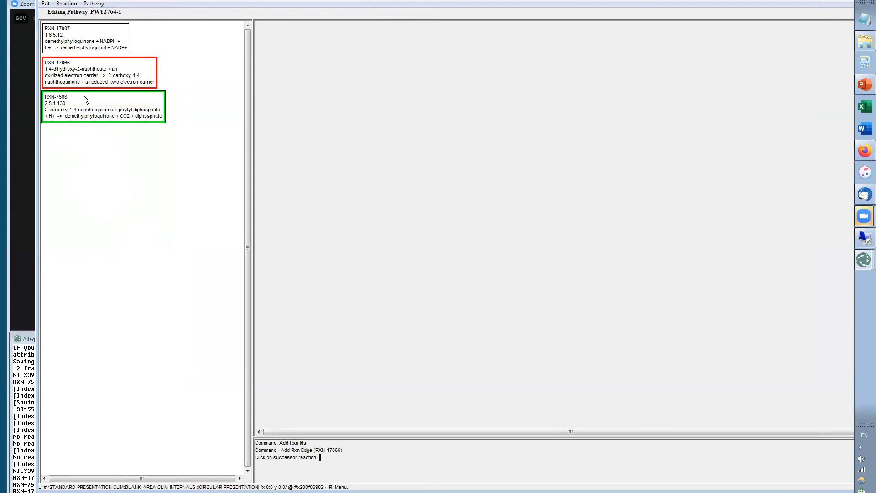
{"action": "left_click", "coordinate": [87, 114]}
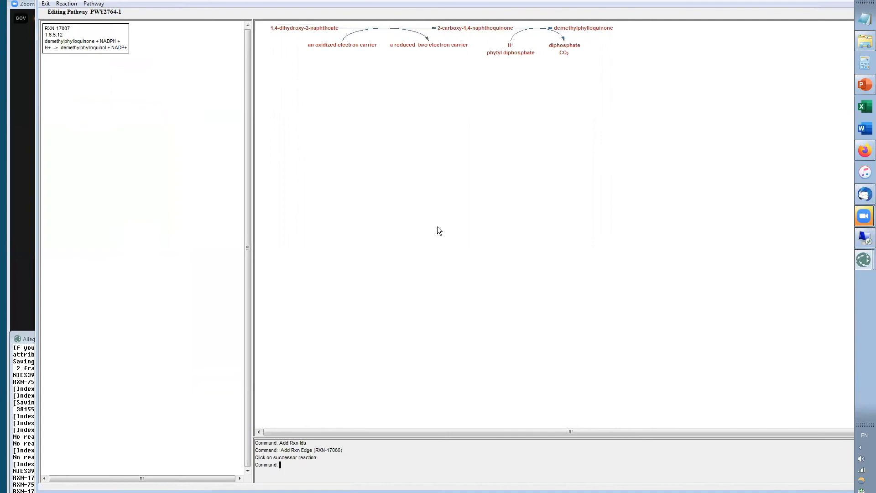
{"action": "left_click", "coordinate": [588, 29]}
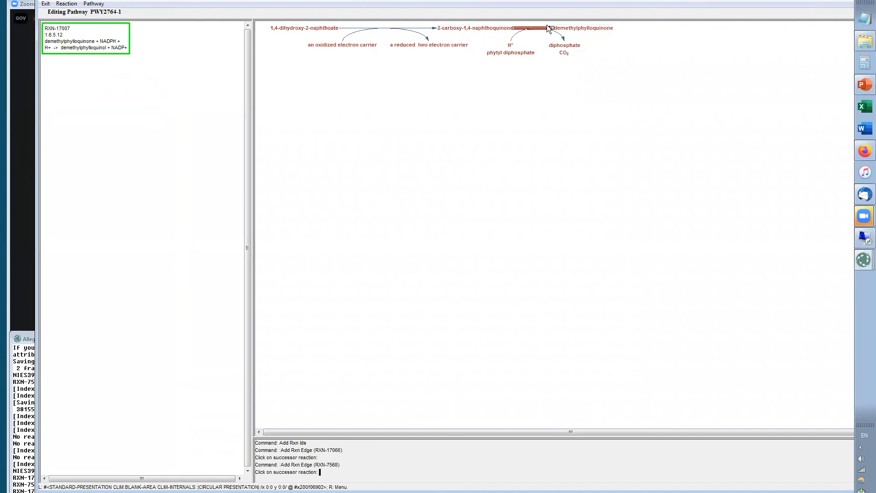
{"action": "left_click", "coordinate": [72, 42]}
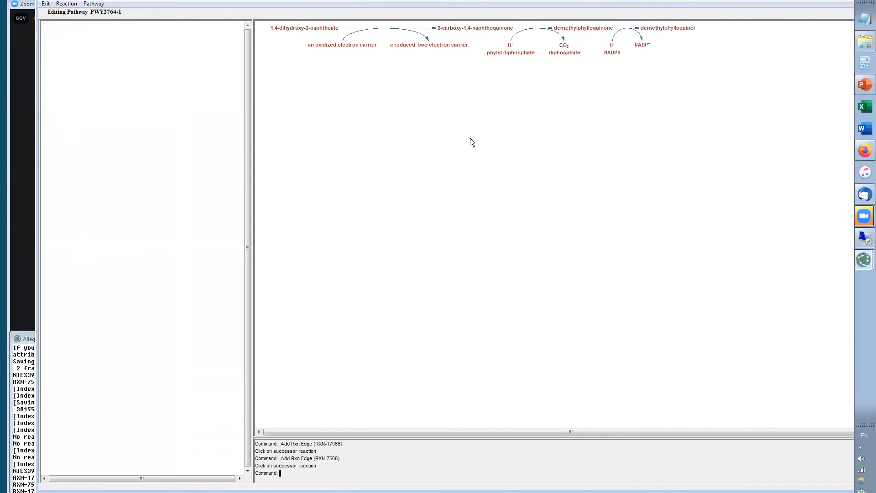
{"action": "left_click", "coordinate": [46, 4]}
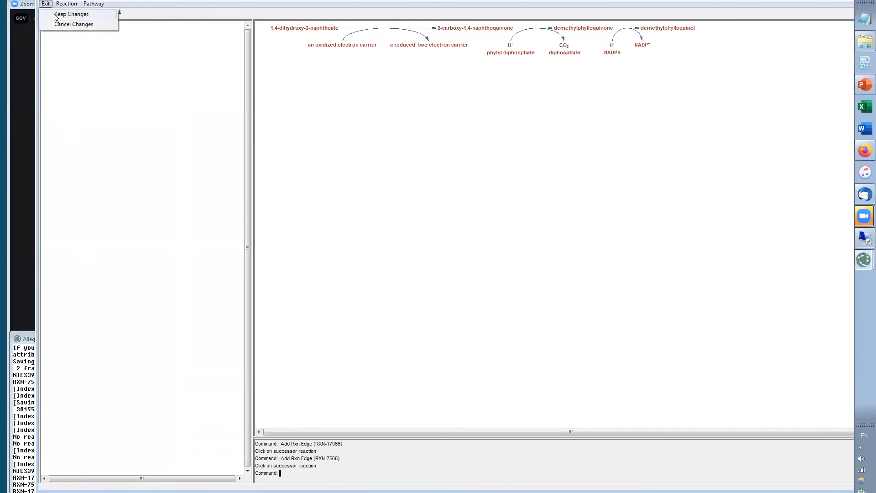
{"action": "left_click", "coordinate": [55, 15]}
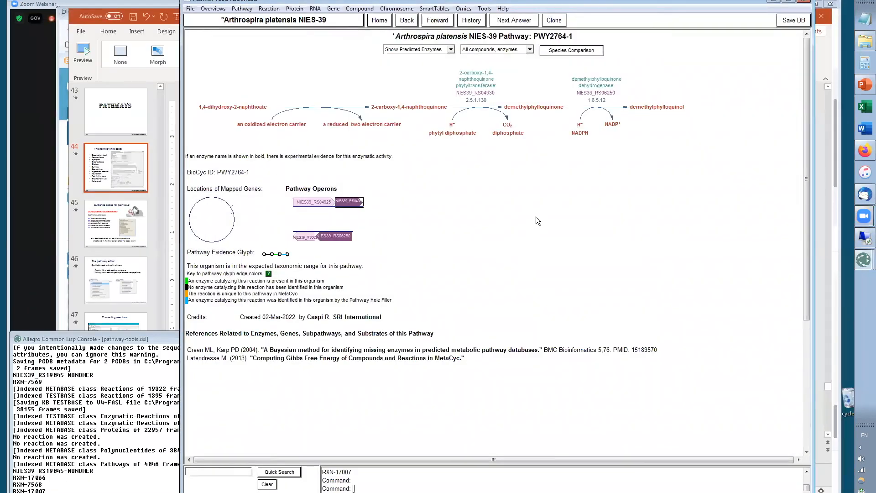
Switch the new pathway diagram to show main compound structures
{"action": "left_click", "coordinate": [529, 49]}
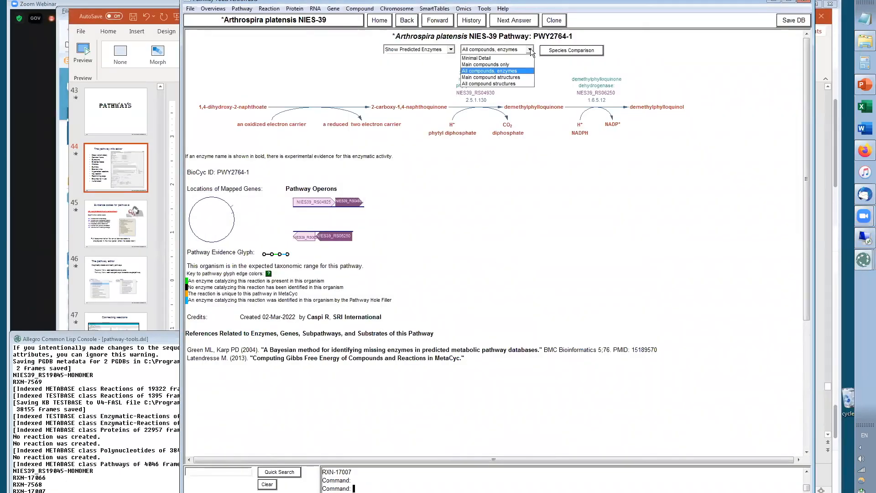
{"action": "left_click", "coordinate": [500, 74]}
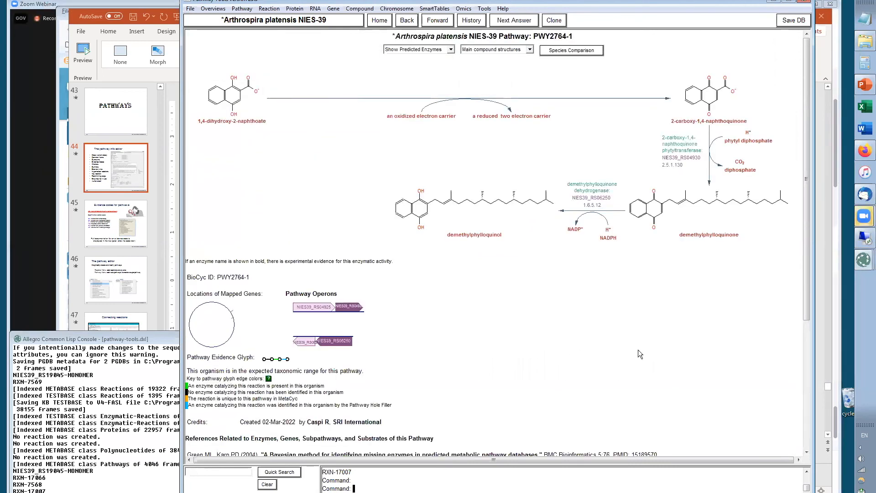
Review the presentation slide on evidence codes for pathways
{"action": "key", "text": "alt+Tab"}
{"action": "key", "text": "Tab"}
{"action": "key", "text": "Tab"}
{"action": "key", "text": "alt+Tab"}
{"action": "key", "text": "Tab"}
{"action": "key", "text": "Tab"}
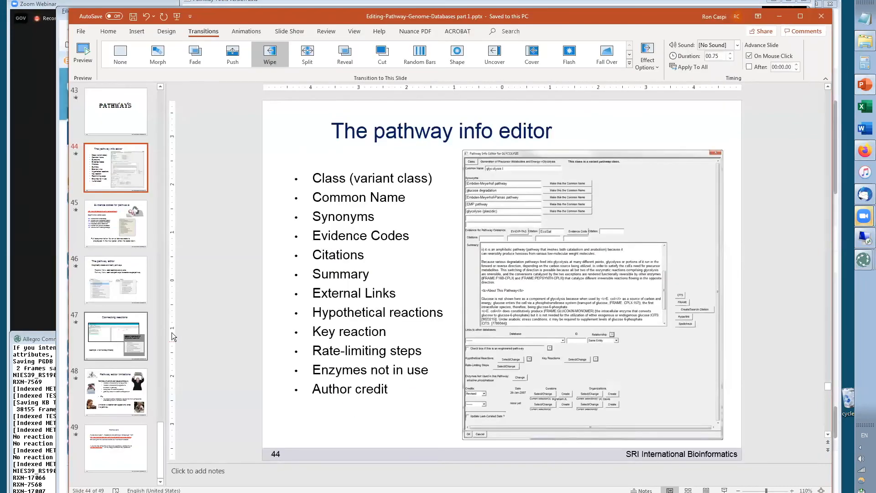
{"action": "left_click", "coordinate": [105, 230]}
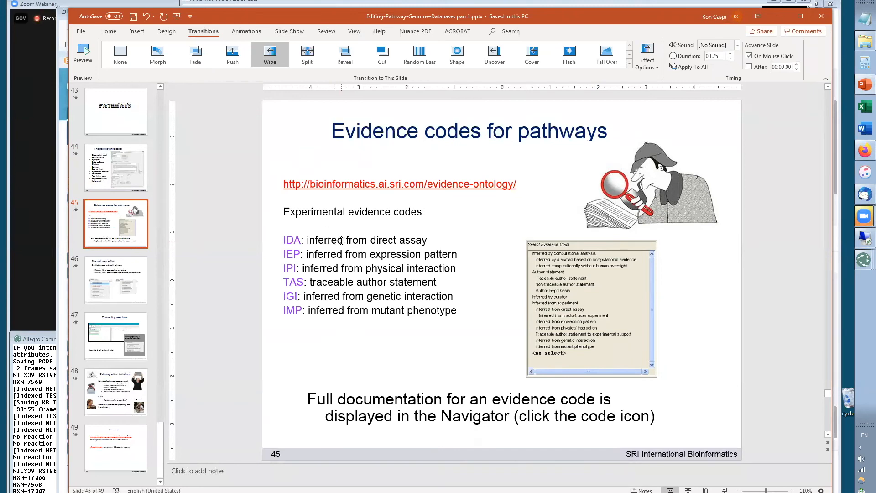
In the new pathway's info editor, set the pathway evidence code to Inferred from direct assay and accept it without a citation
{"action": "key", "text": "alt+Tab"}
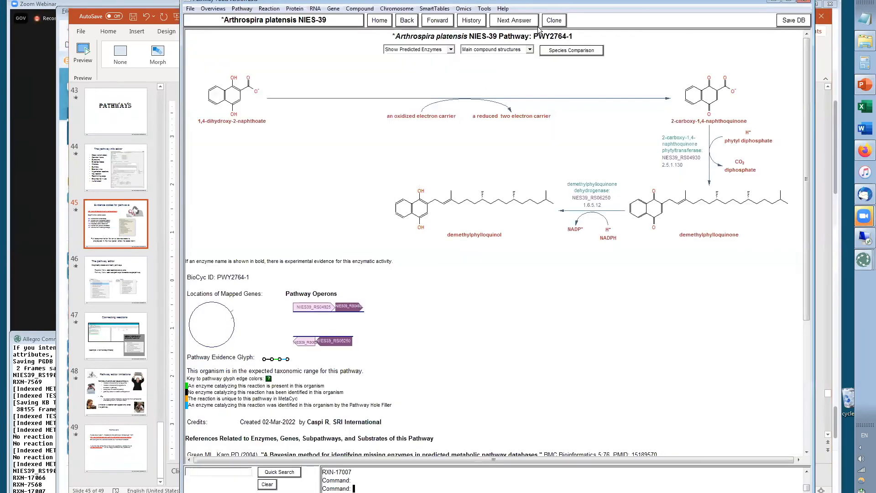
{"action": "right_click", "coordinate": [565, 54]}
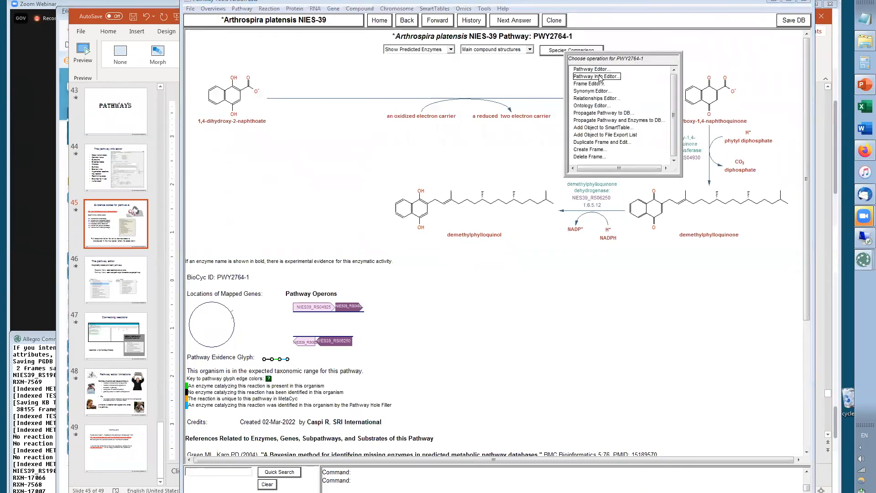
{"action": "left_click", "coordinate": [597, 81]}
{"action": "left_click", "coordinate": [363, 104]}
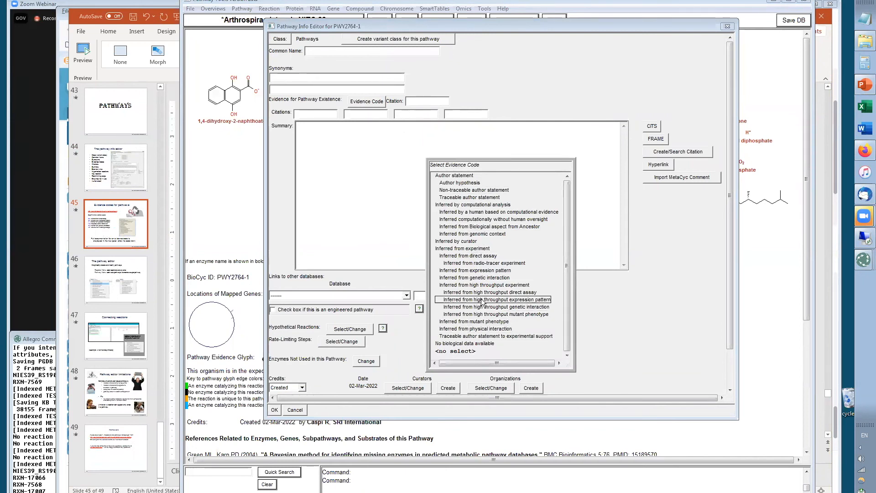
{"action": "left_click", "coordinate": [464, 255]}
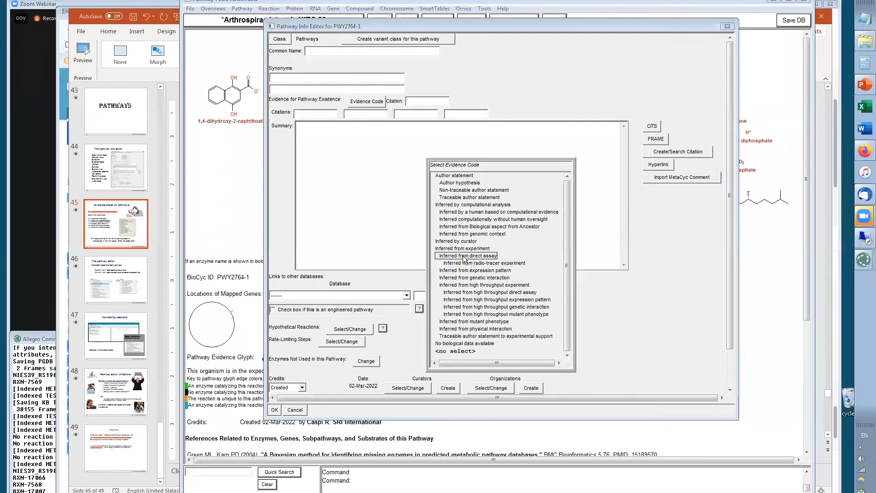
{"action": "left_click", "coordinate": [275, 409]}
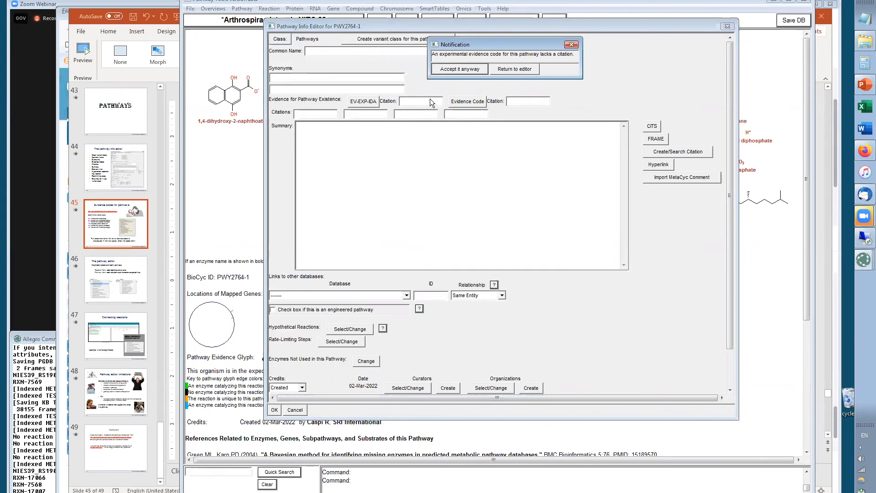
{"action": "left_click", "coordinate": [458, 69]}
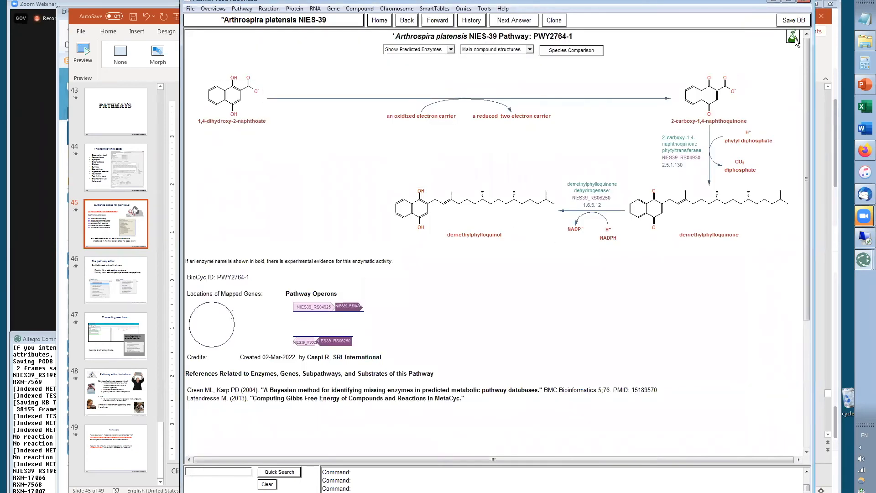
Open the pathway's evidence code details, dismiss them, and return to the presentation
{"action": "mouse_move", "coordinate": [794, 40]}
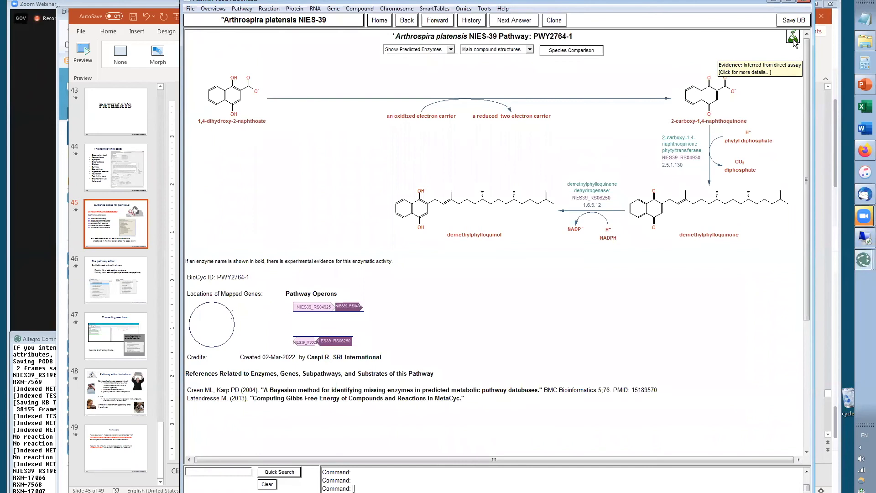
{"action": "left_click", "coordinate": [793, 41]}
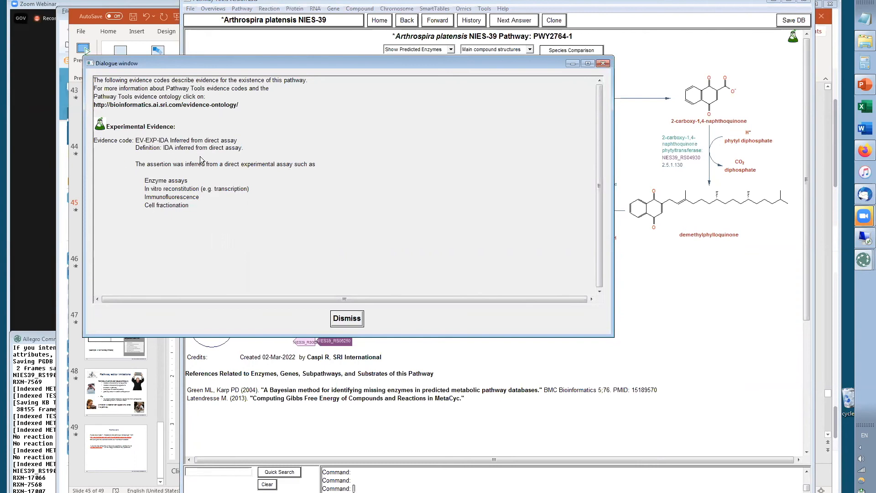
{"action": "left_click", "coordinate": [342, 318]}
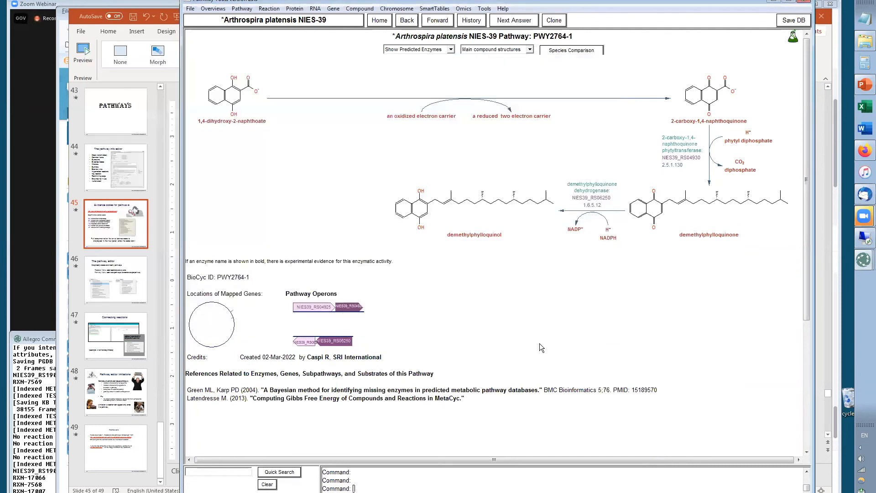
{"action": "key", "text": "alt+Tab"}
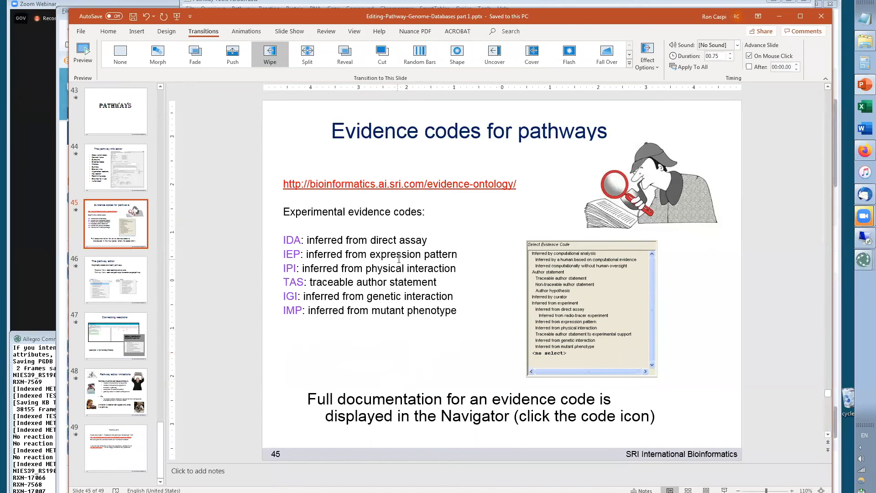
Show the pathway editor slide in the presentation, then switch back to the database window
{"action": "left_click", "coordinate": [100, 286]}
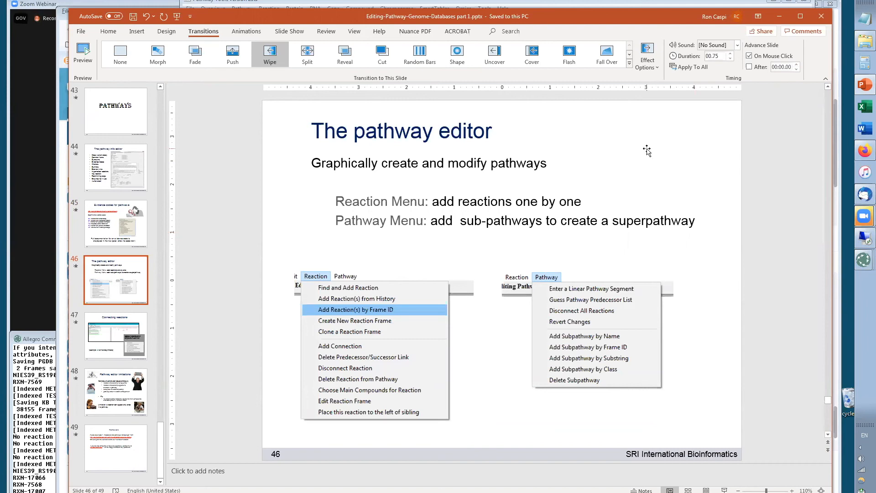
{"action": "key", "text": "alt+Tab"}
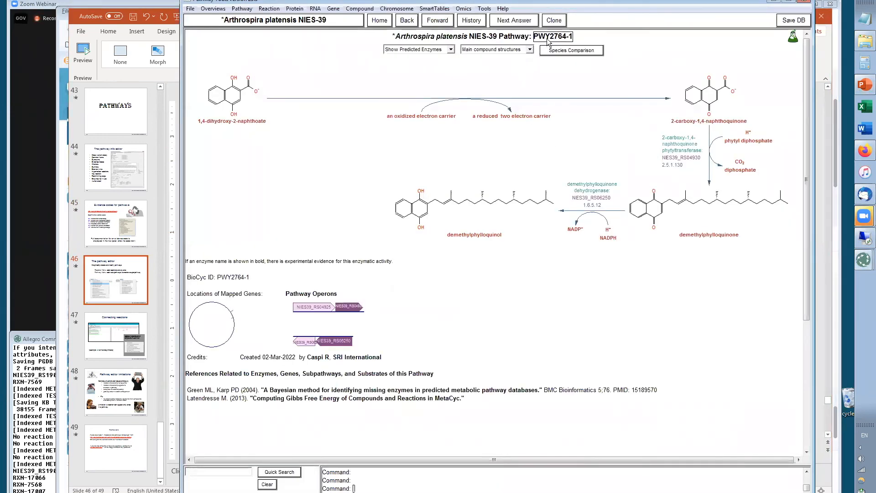
Open the synonym editor for pathway PWY2764-1 and set its common name to test pathway
{"action": "left_click", "coordinate": [548, 40]}
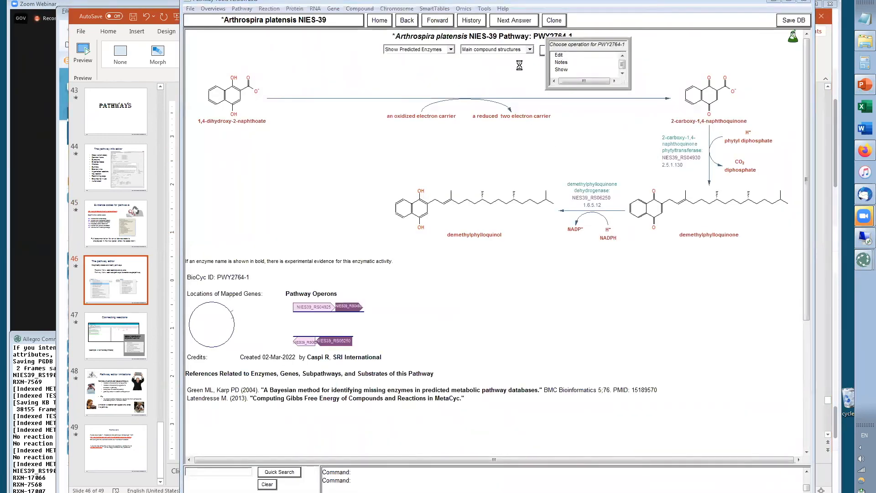
{"action": "left_click", "coordinate": [558, 56]}
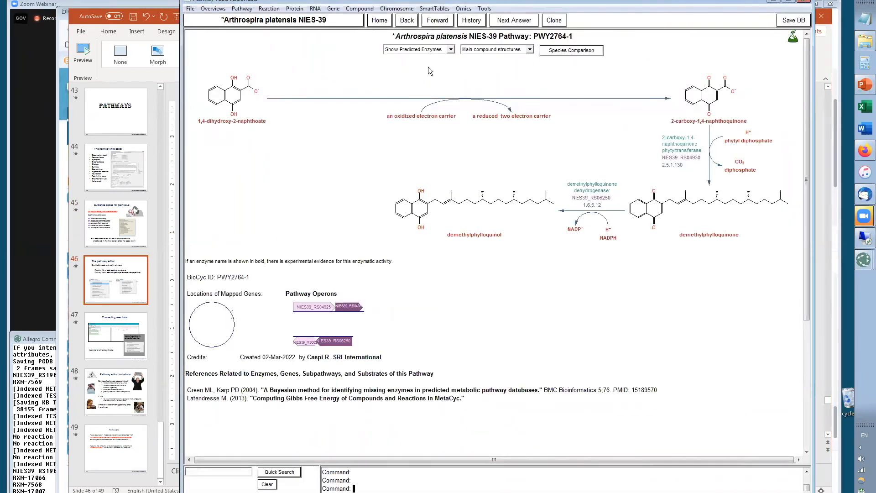
{"action": "left_click", "coordinate": [554, 40]}
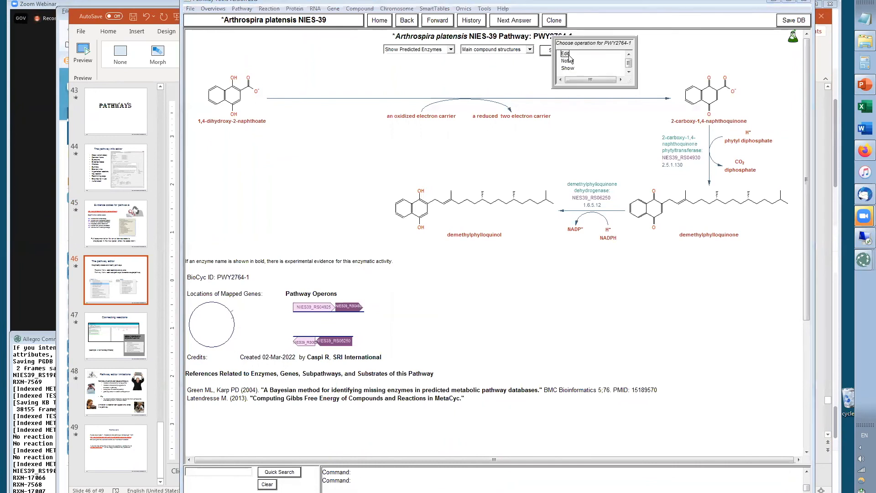
{"action": "left_click", "coordinate": [569, 57]}
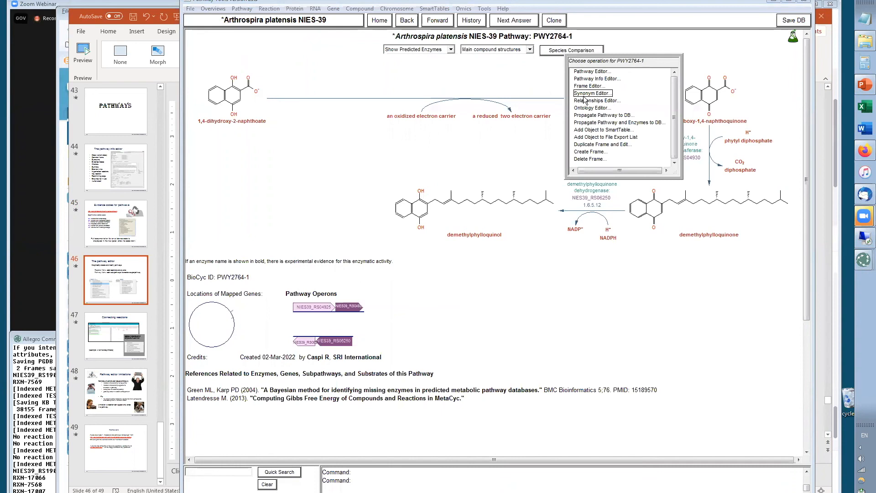
{"action": "left_click", "coordinate": [588, 93]}
{"action": "type", "text": "test pathway"}
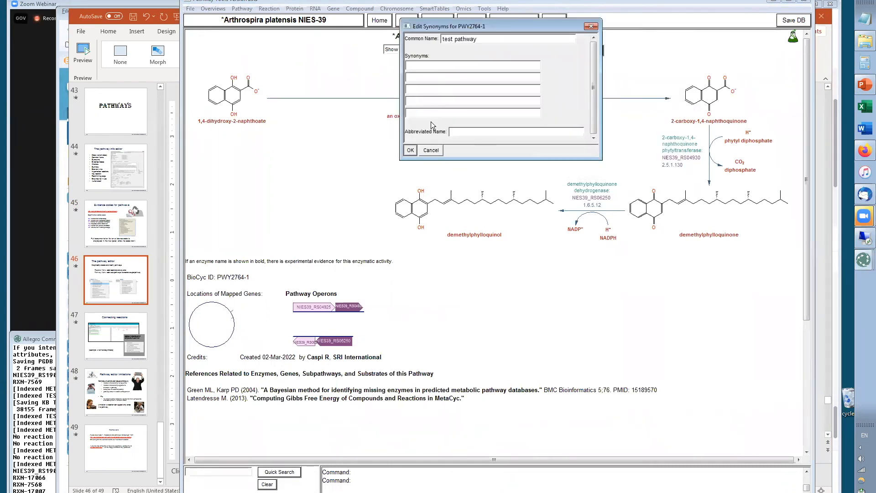
{"action": "left_click", "coordinate": [410, 149]}
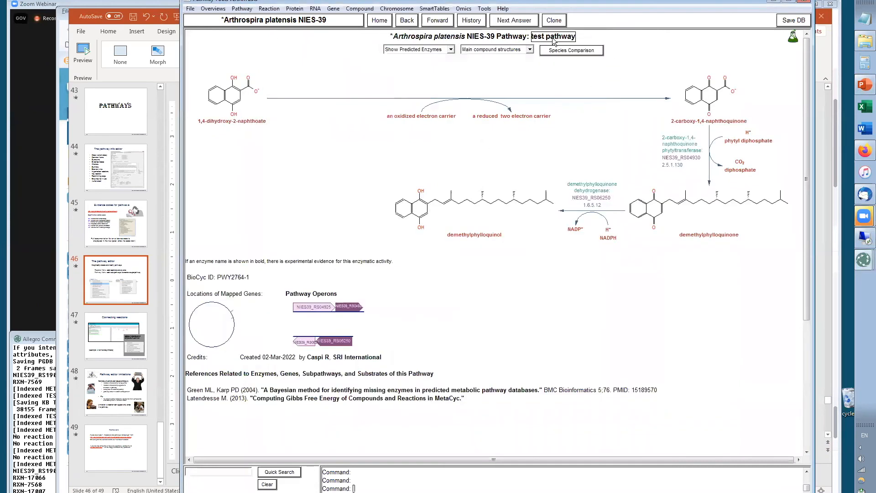
Open the test pathway in the Pathway Editor, enlarge the editor window, and disconnect all its reactions
{"action": "right_click", "coordinate": [567, 58]}
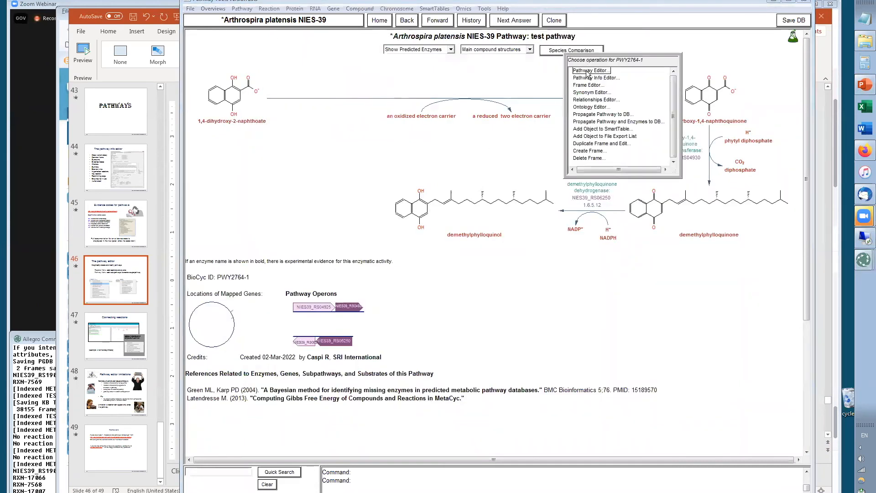
{"action": "left_click", "coordinate": [588, 70]}
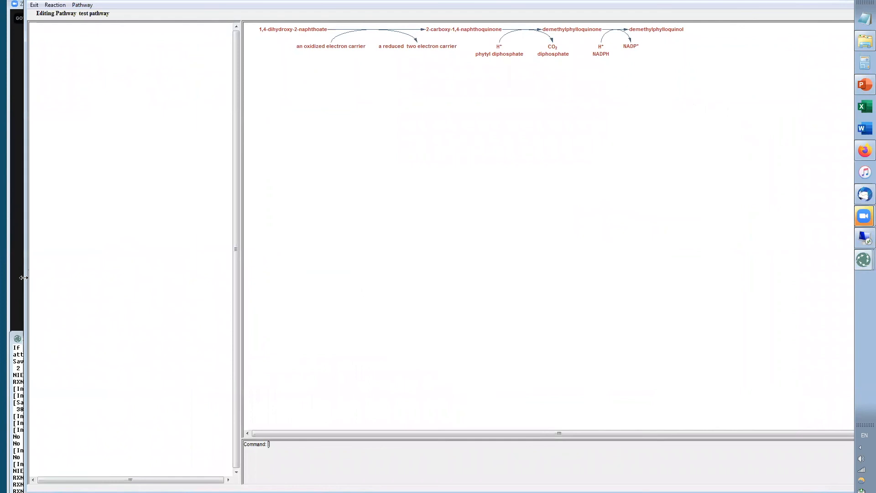
{"action": "left_click_drag", "start_coordinate": [23, 278], "coordinate": [194, 247]}
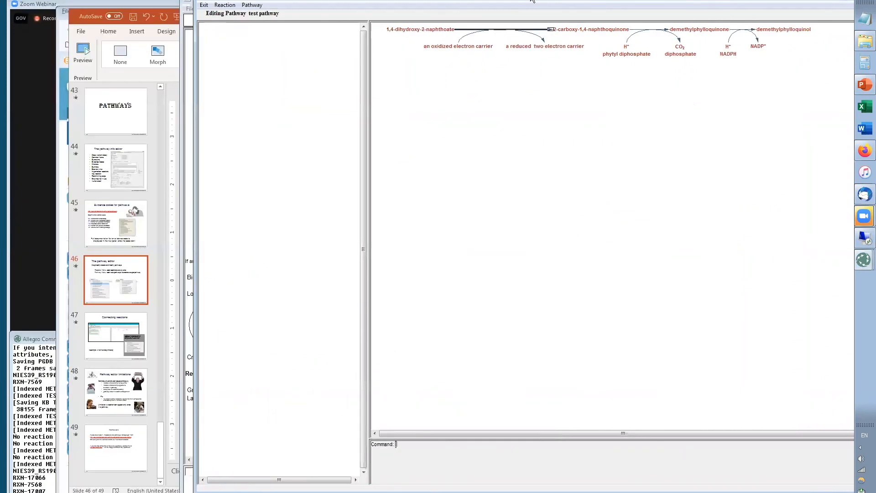
{"action": "left_click_drag", "start_coordinate": [532, 0], "coordinate": [415, 7]}
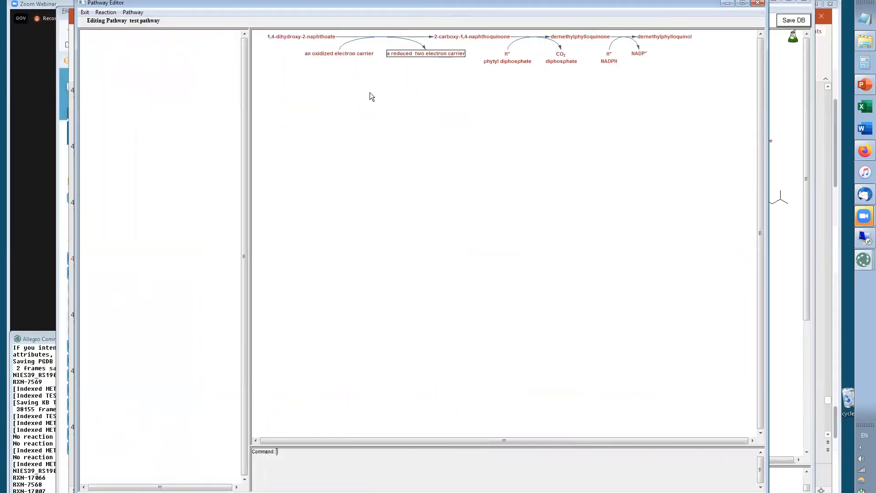
{"action": "left_click", "coordinate": [132, 14]}
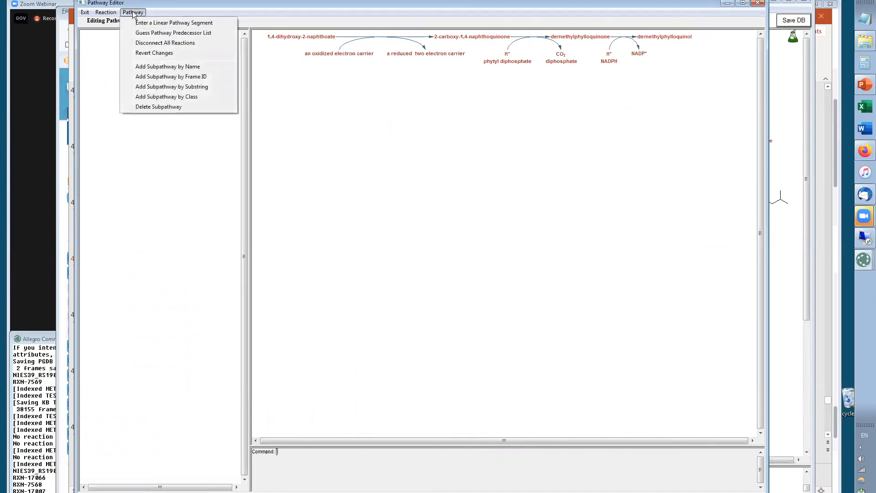
{"action": "left_click", "coordinate": [187, 45]}
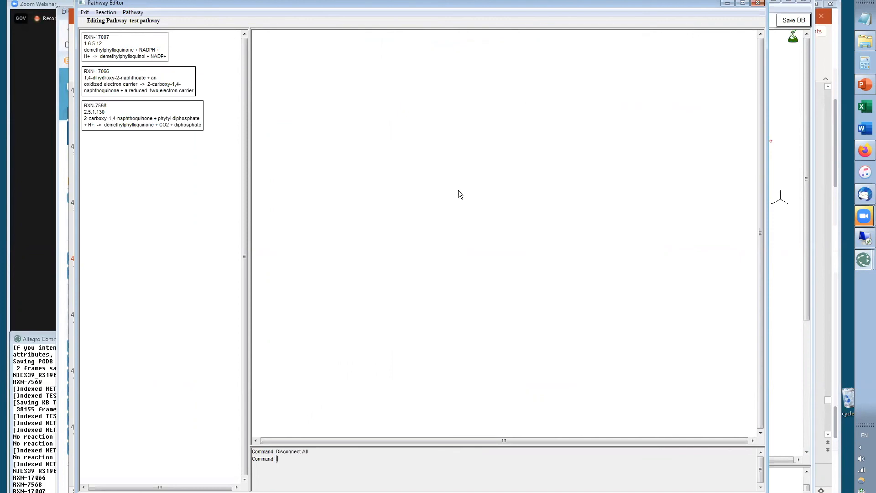
Set RXN-17066's main compounds to reactant 1,4-dihydroxy-2-naphthoate and product 2-carboxy-1,4-naphthoquinone
{"action": "right_click", "coordinate": [121, 86]}
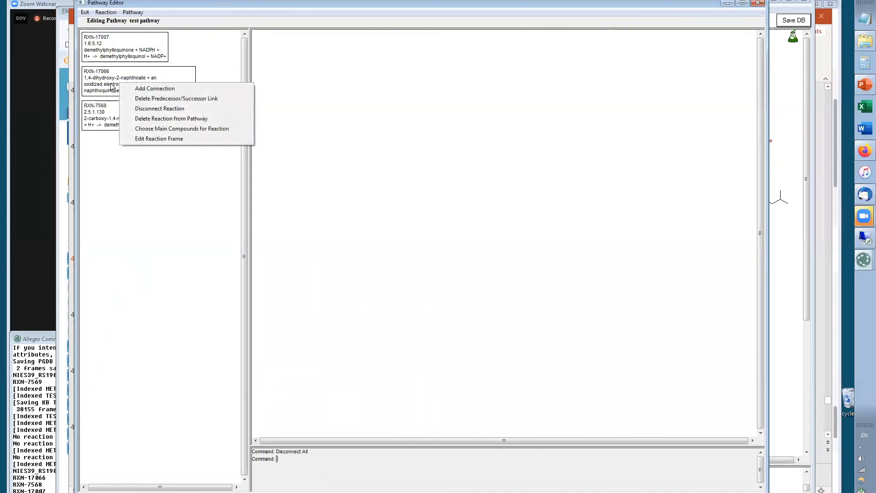
{"action": "left_click", "coordinate": [163, 131]}
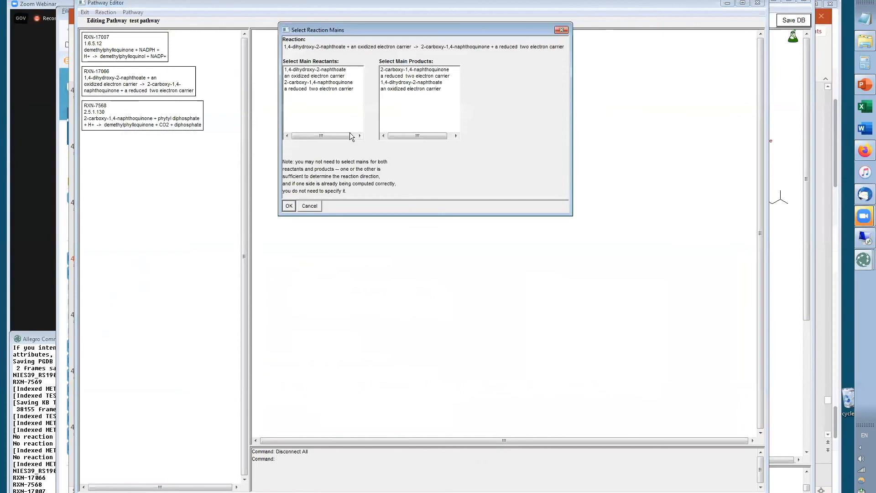
{"action": "left_click", "coordinate": [295, 70]}
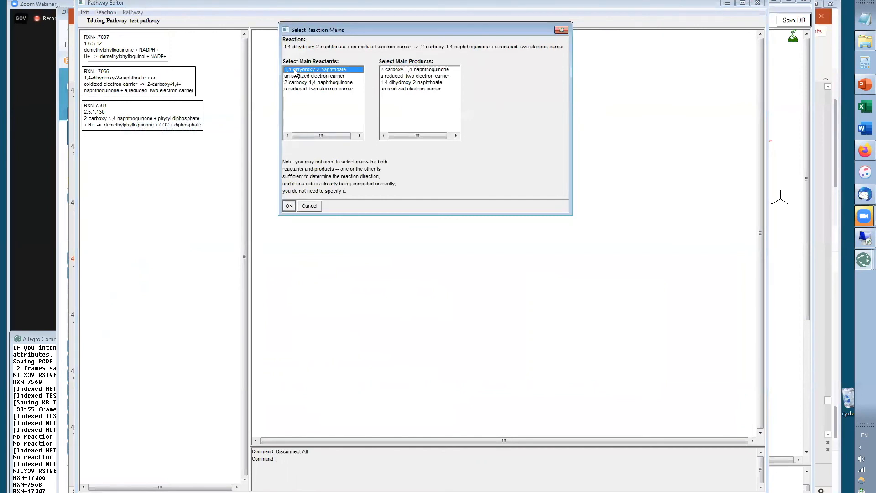
{"action": "left_click", "coordinate": [416, 70]}
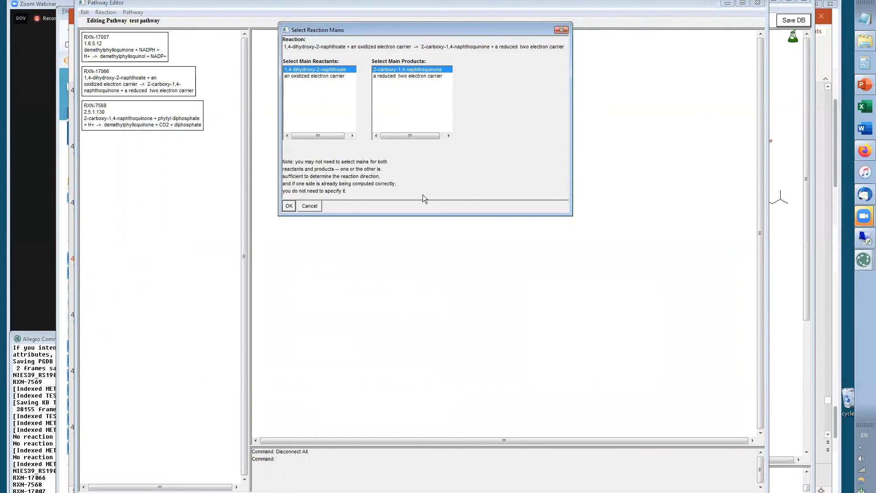
{"action": "left_click", "coordinate": [289, 205]}
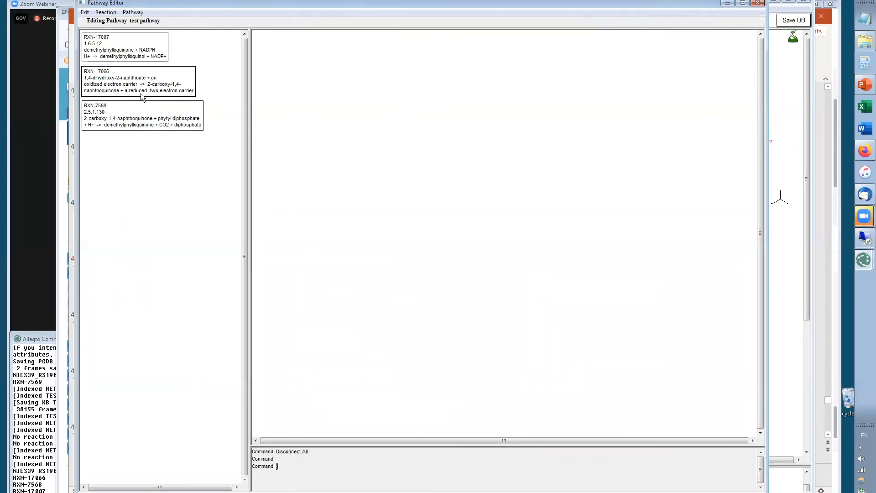
Reconnect the reactions in order: RXN-17066 to RXN-7568, then RXN-7568 to RXN-17007
{"action": "left_click", "coordinate": [141, 90]}
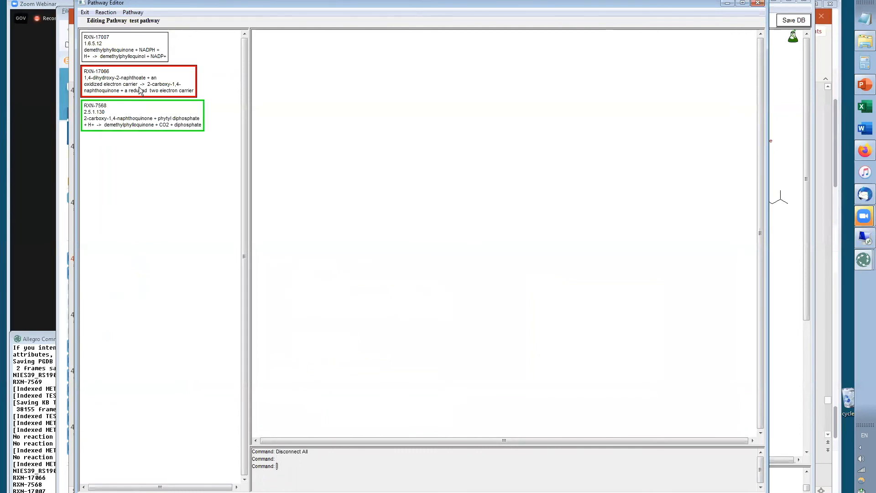
{"action": "left_click", "coordinate": [144, 124]}
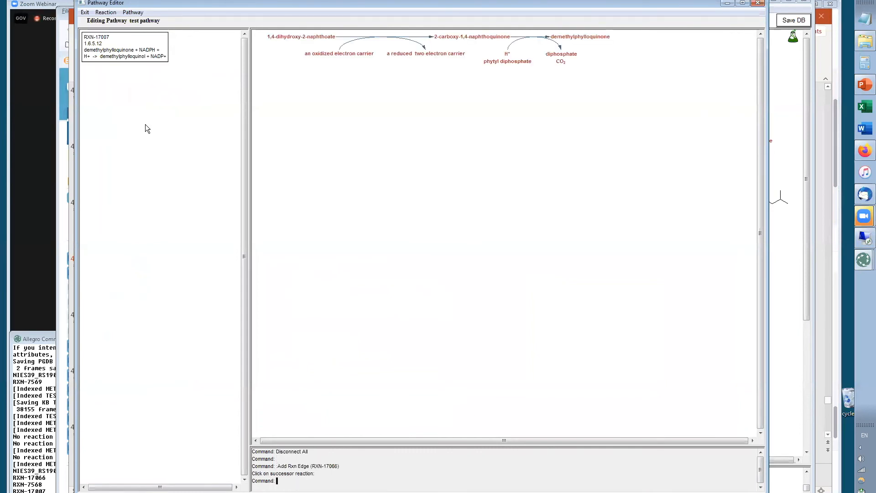
{"action": "left_click", "coordinate": [585, 39]}
{"action": "left_click", "coordinate": [127, 59]}
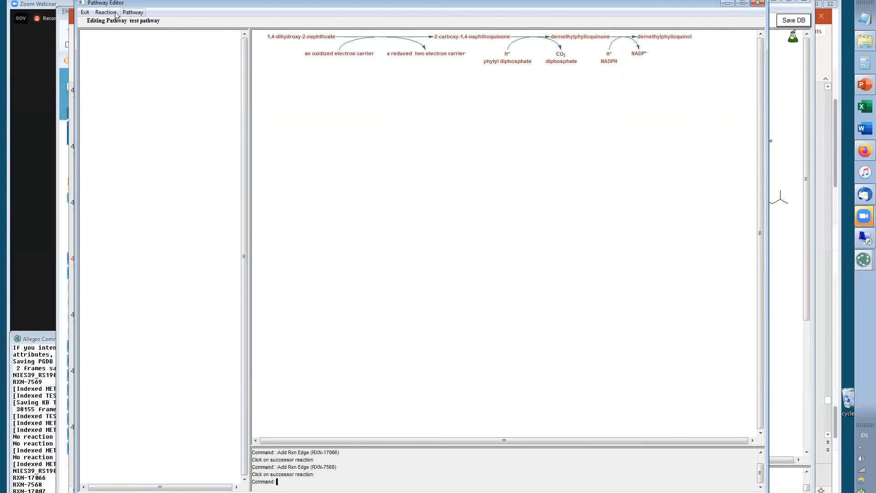
{"action": "left_click", "coordinate": [133, 13]}
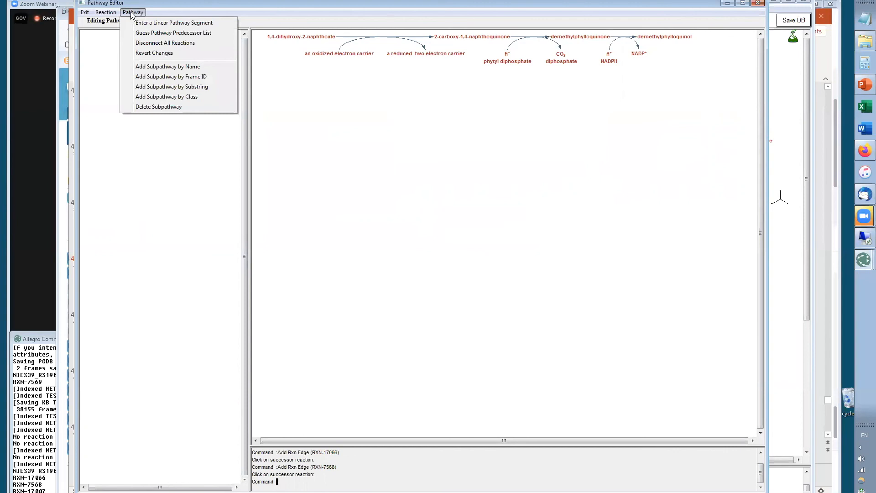
{"action": "left_click", "coordinate": [159, 78]}
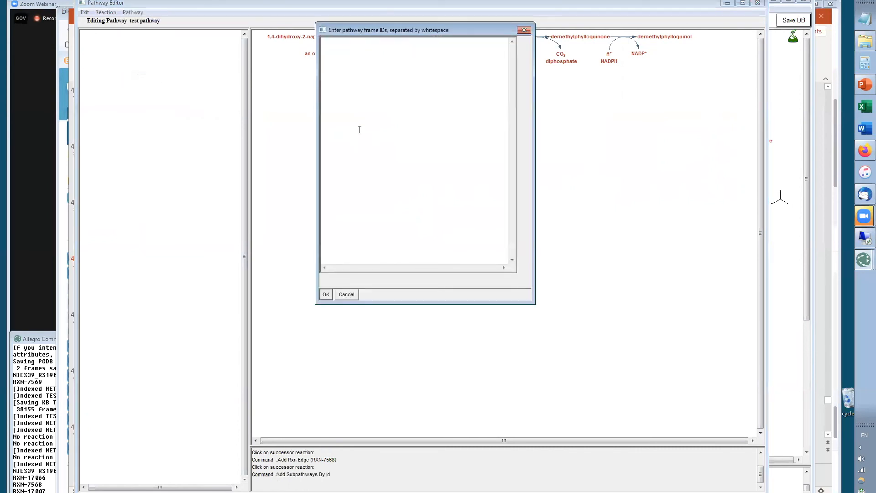
{"action": "left_click", "coordinate": [348, 295]}
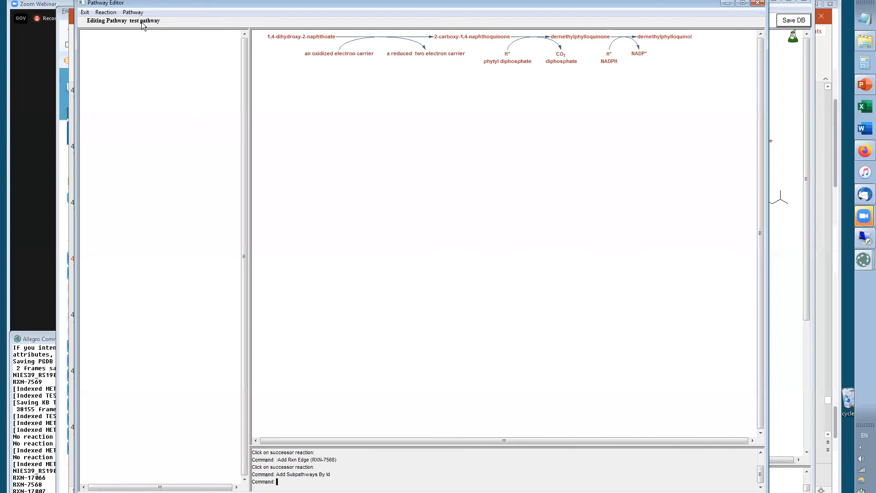
{"action": "left_click", "coordinate": [132, 13]}
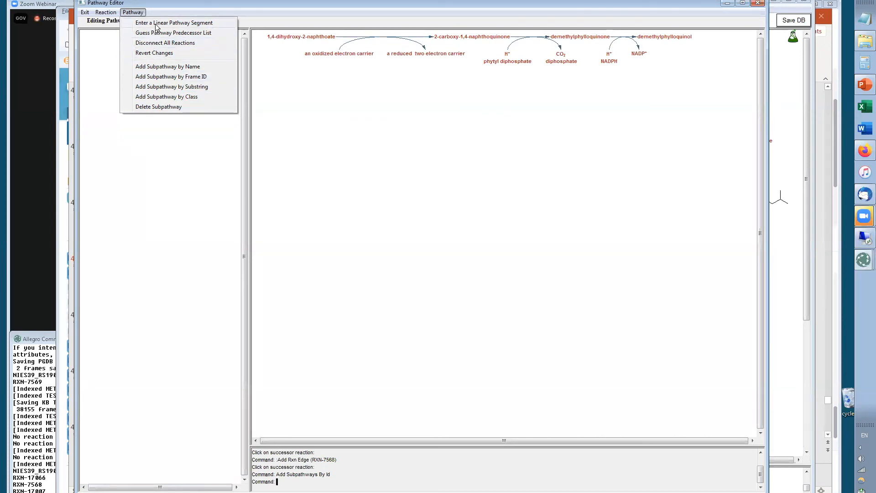
{"action": "mouse_move", "coordinate": [104, 13]}
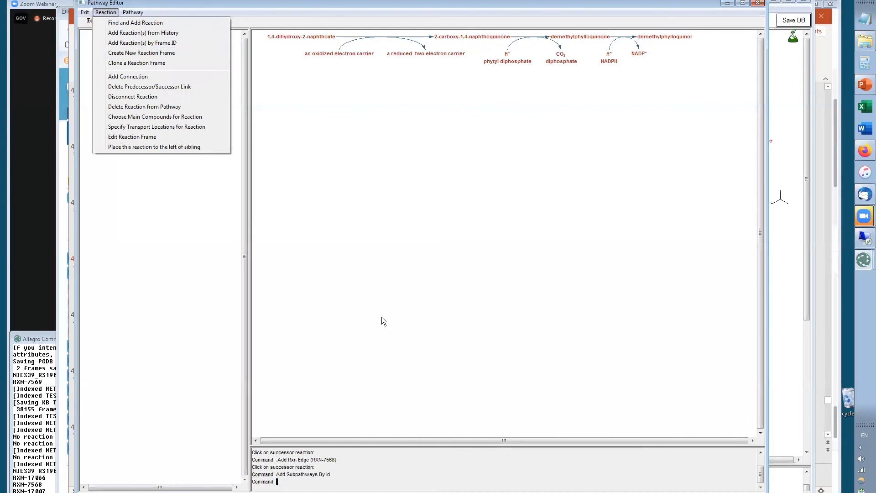
{"action": "left_click", "coordinate": [445, 214]}
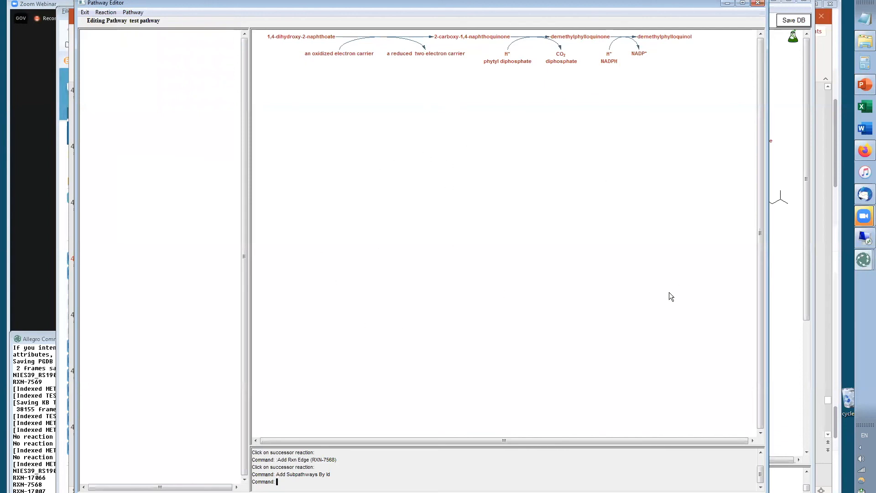
{"action": "right_click", "coordinate": [633, 40]}
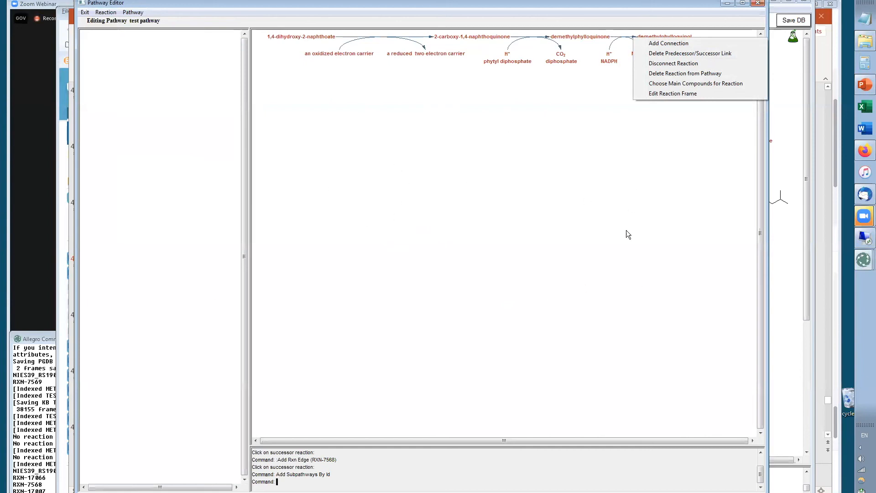
{"action": "left_click", "coordinate": [583, 216]}
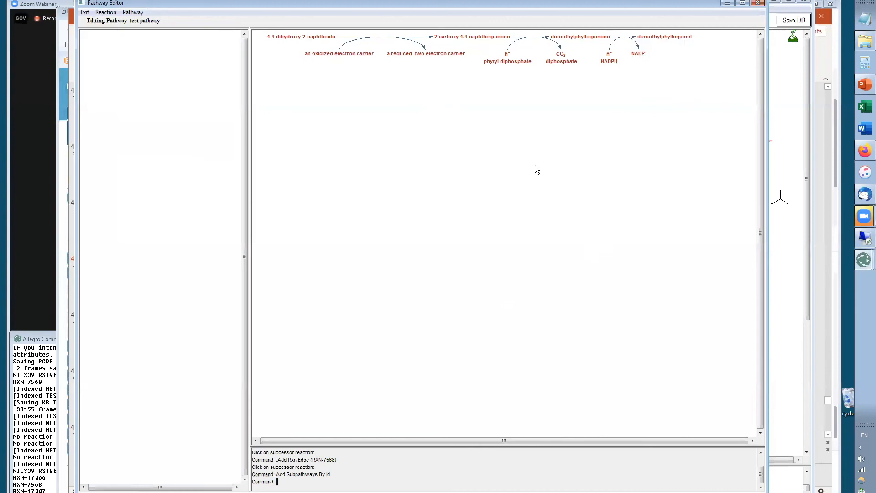
Return to the presentation and move on to the Connecting reactions slide
{"action": "key", "text": "alt+Tab"}
{"action": "key", "text": "alt+Tab"}
{"action": "key", "text": "alt+Tab"}
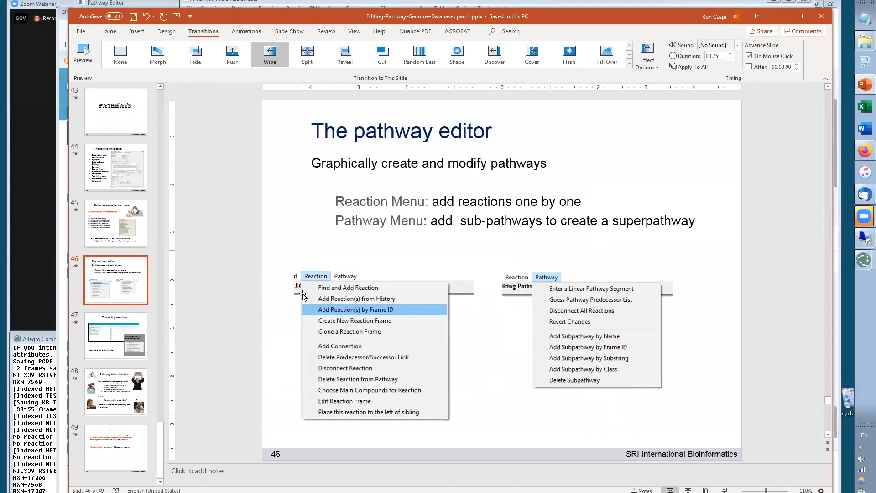
{"action": "scroll", "coordinate": [440, 315], "scroll_direction": "down", "scroll_amount": 1}
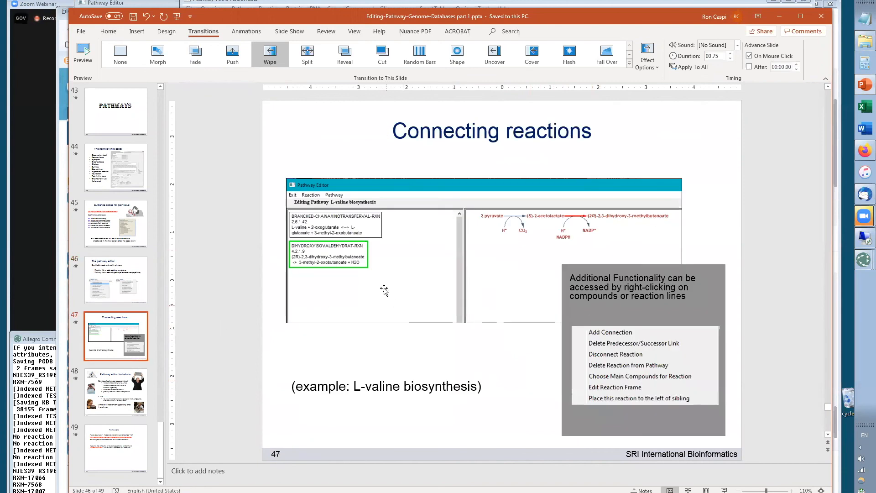